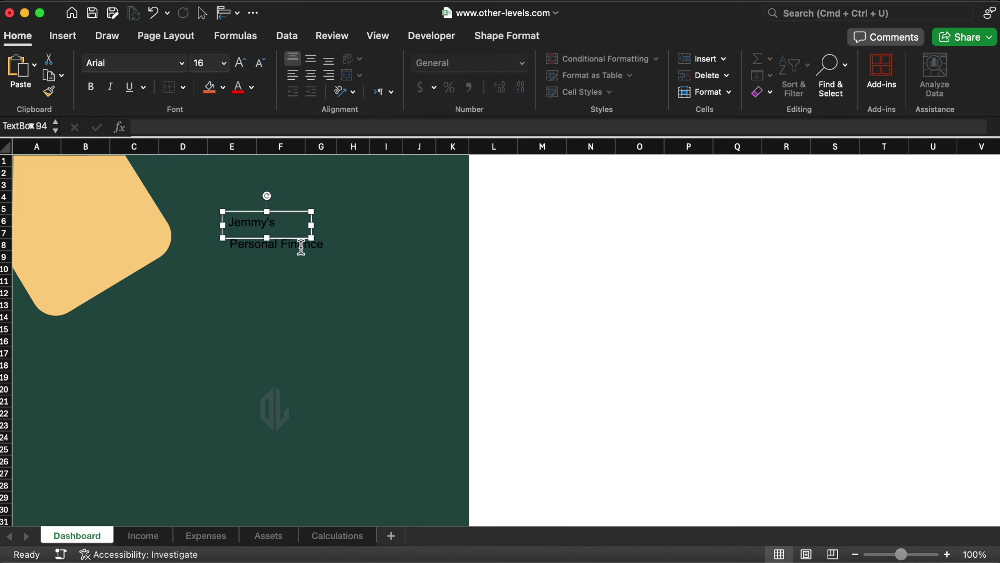
Move both title text boxes onto the orange shape and set the name title to size 24
{"action": "left_click", "coordinate": [301, 247], "text": "shift"}
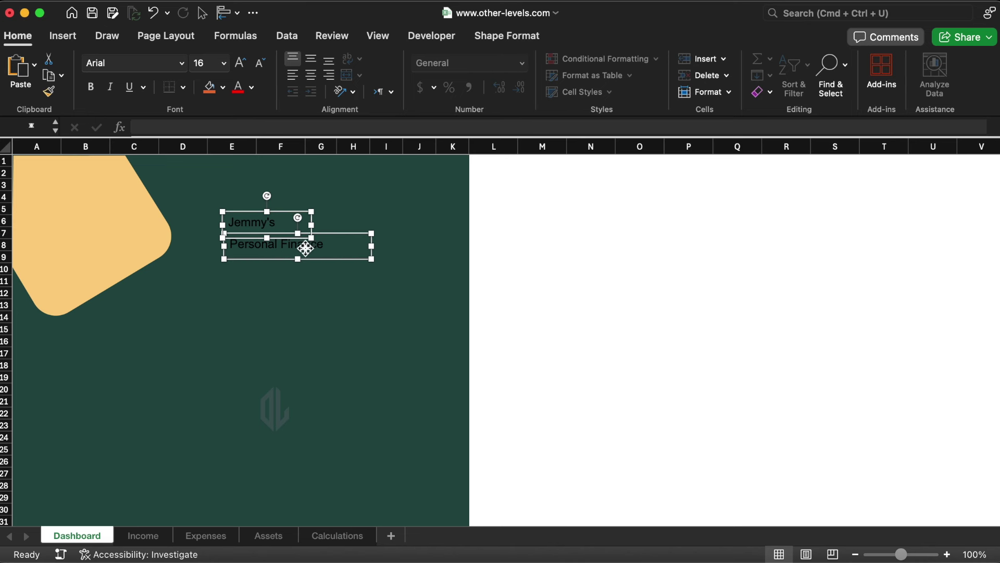
{"action": "left_click_drag", "start_coordinate": [341, 237], "coordinate": [165, 229]}
{"action": "left_click", "coordinate": [97, 219]}
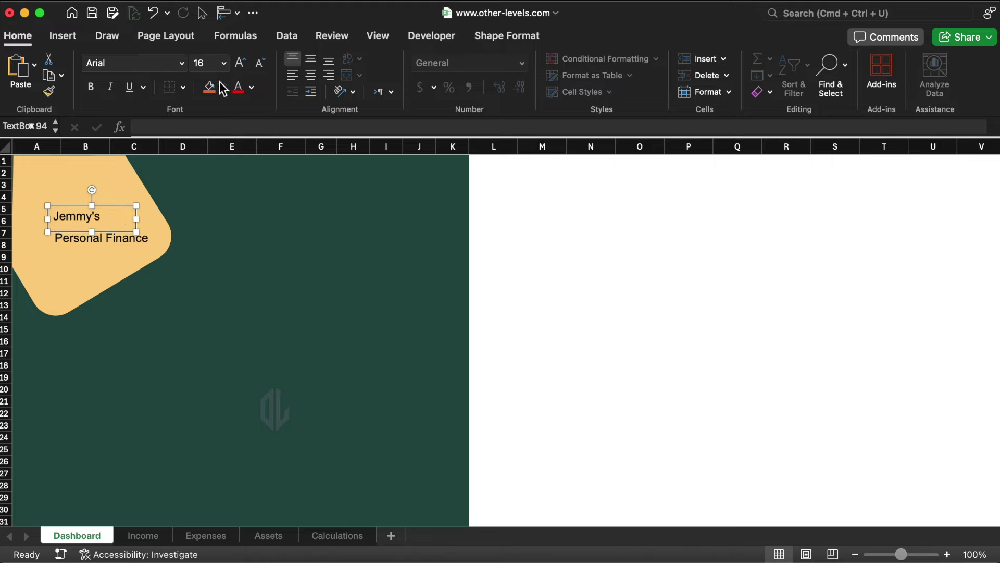
{"action": "left_click", "coordinate": [224, 63]}
{"action": "left_click", "coordinate": [212, 252]}
Set 'Personal Finance' to size 12 and narrow its text box
{"action": "left_click", "coordinate": [182, 246]}
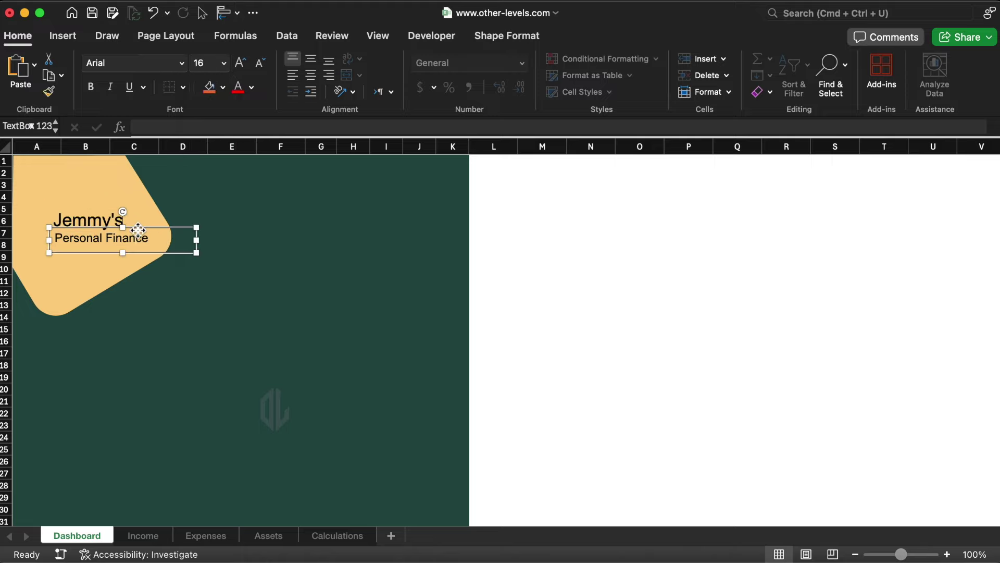
{"action": "left_click", "coordinate": [224, 63]}
{"action": "left_click", "coordinate": [214, 169]}
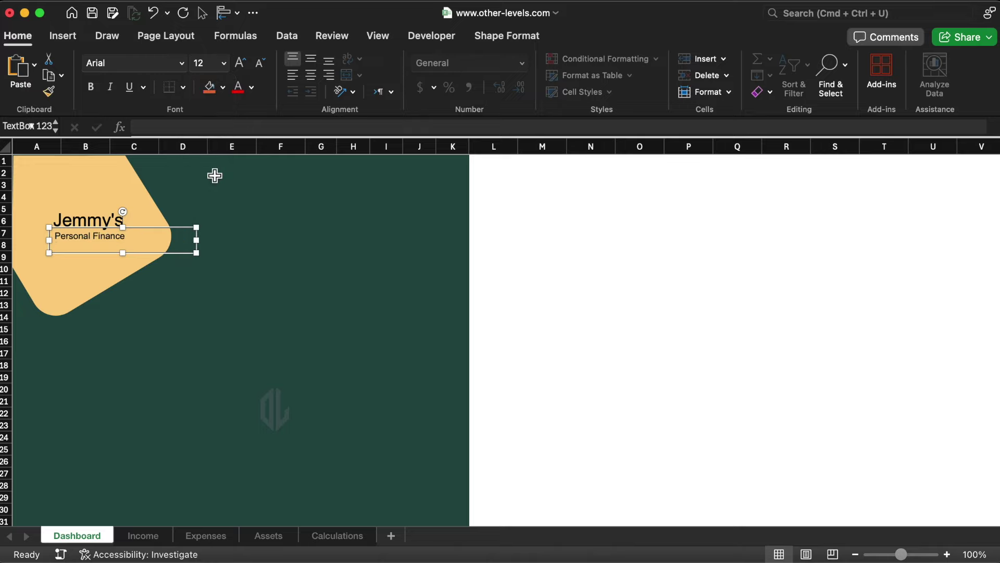
{"action": "left_click_drag", "start_coordinate": [196, 253], "coordinate": [146, 250]}
Align the two titles' left edges and nudge them slightly to the right
{"action": "left_click", "coordinate": [99, 222], "text": "shift"}
{"action": "left_click", "coordinate": [224, 15]}
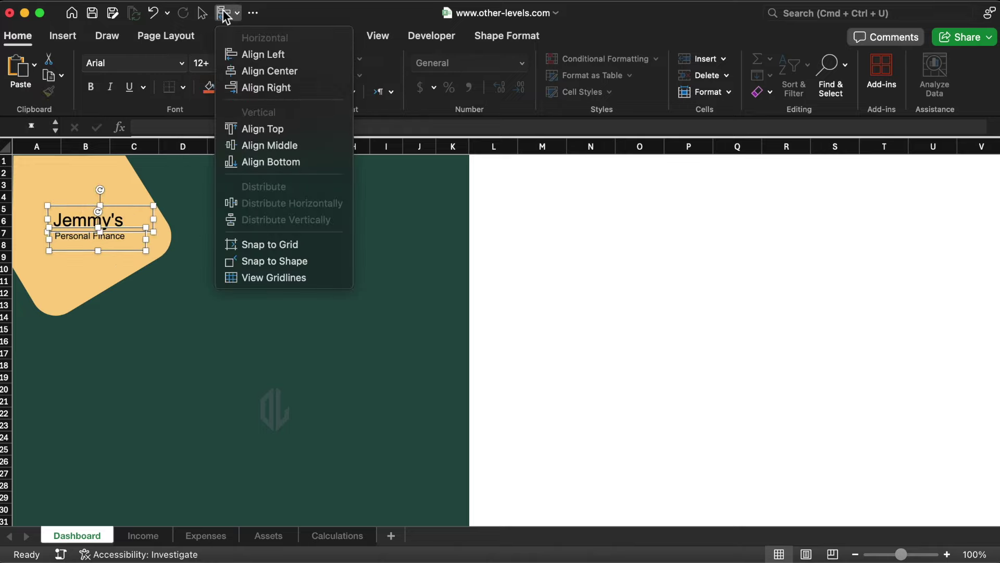
{"action": "left_click", "coordinate": [261, 51]}
{"action": "left_click_drag", "start_coordinate": [87, 221], "coordinate": [111, 223]}
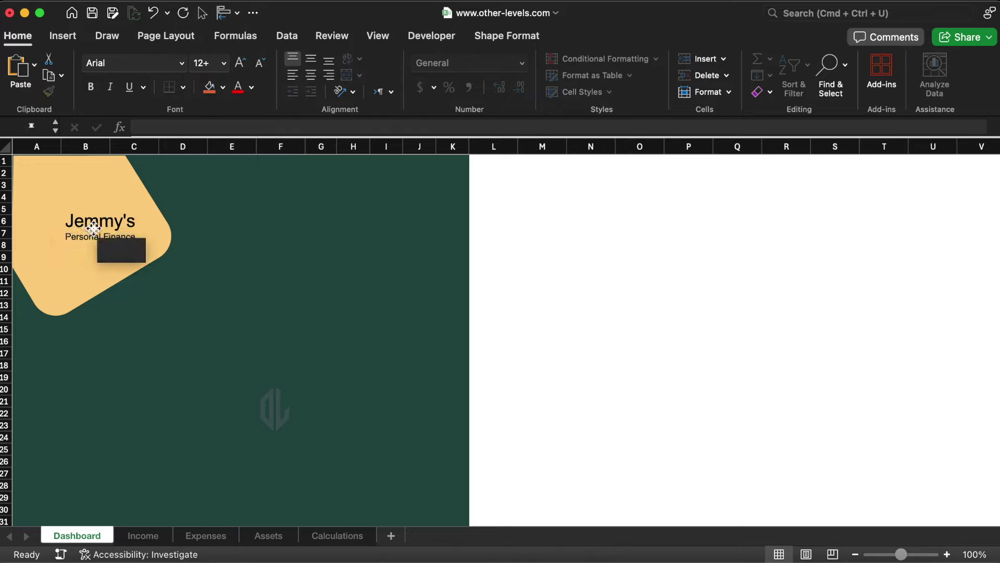
{"action": "left_click", "coordinate": [65, 36]}
{"action": "key", "text": "Escape"}
Insert the portrait photo from a file and crop it to a 0.81-inch circle
{"action": "left_click", "coordinate": [255, 59]}
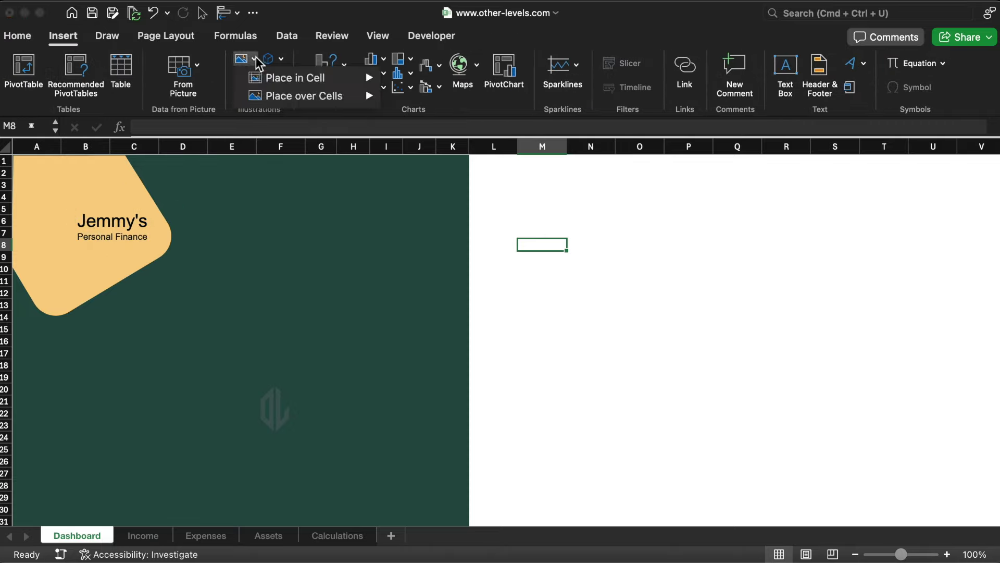
{"action": "left_click", "coordinate": [469, 118]}
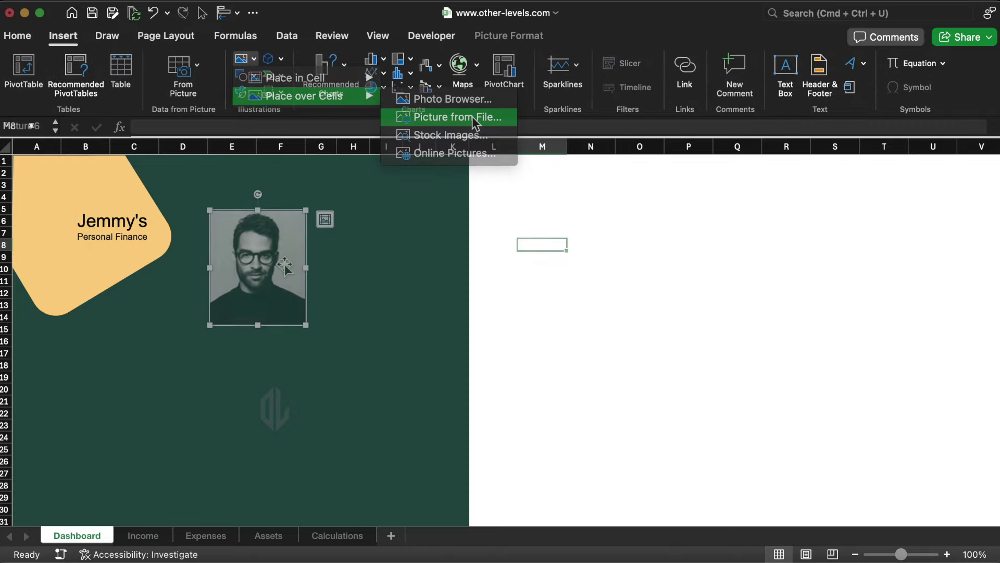
{"action": "left_click", "coordinate": [515, 36]}
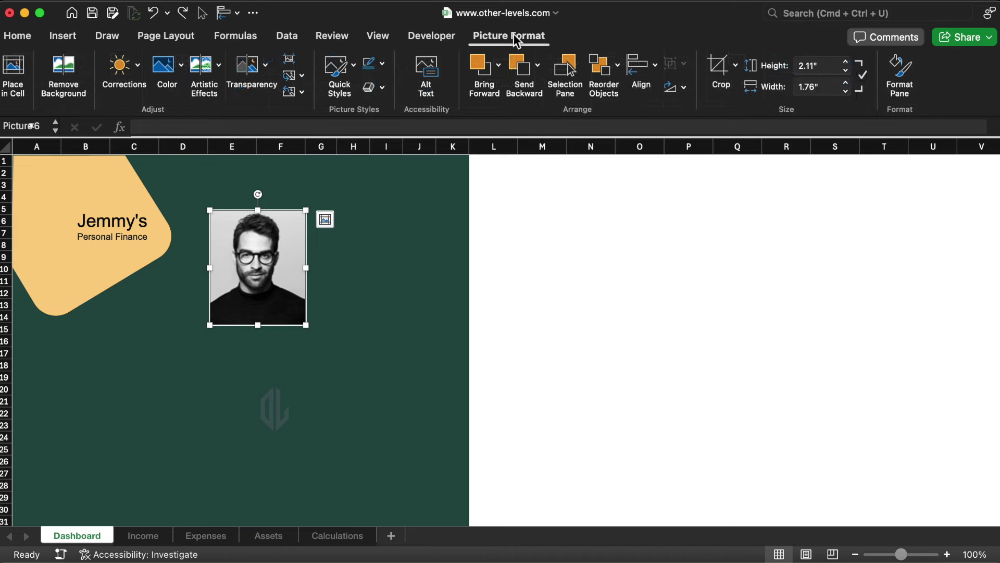
{"action": "left_click", "coordinate": [738, 65]}
{"action": "mouse_move", "coordinate": [774, 126]}
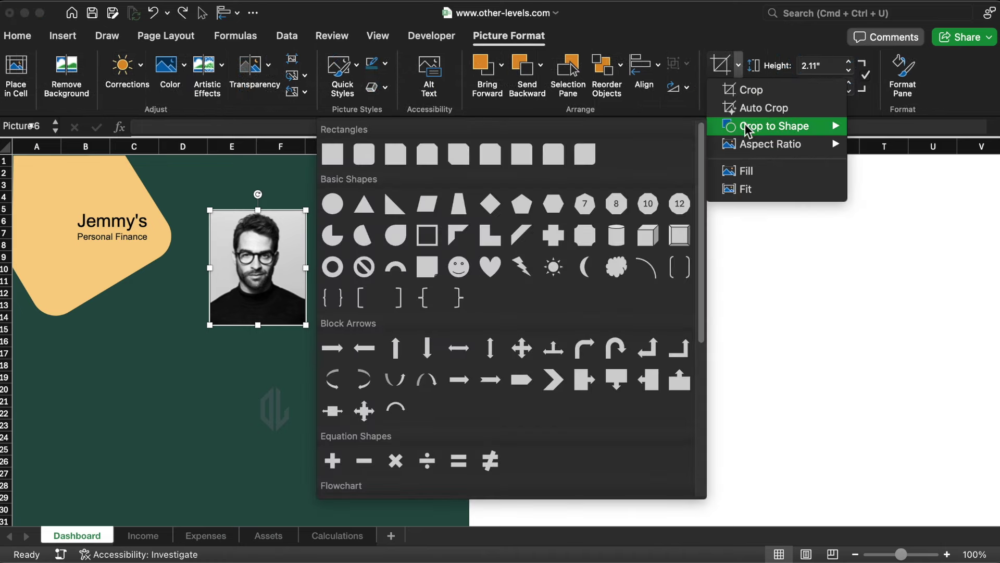
{"action": "left_click", "coordinate": [332, 204]}
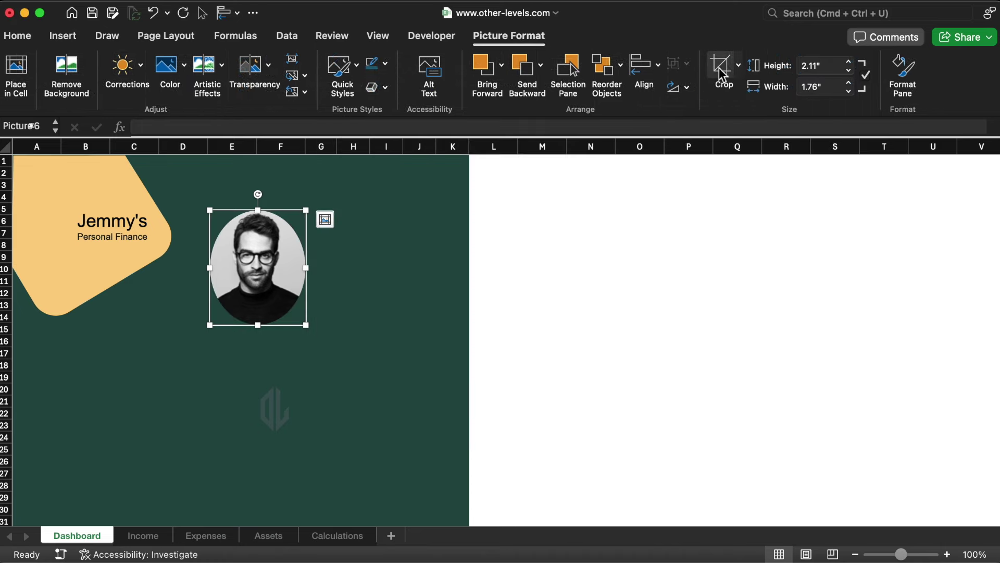
{"action": "left_click", "coordinate": [721, 71]}
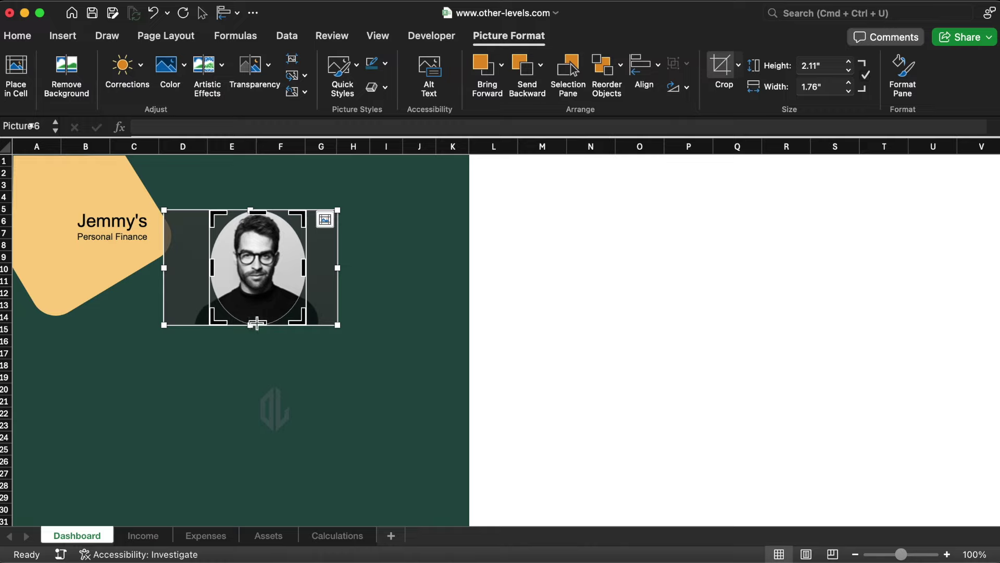
{"action": "mouse_move", "coordinate": [257, 323]}
{"action": "left_mouse_down"}
{"action": "mouse_move", "coordinate": [253, 255]}
{"action": "mouse_move", "coordinate": [58, 235]}
{"action": "left_mouse_up"}
{"action": "key", "text": "Escape"}
Draw a black circle with no outline next to the photo
{"action": "left_click", "coordinate": [62, 36]}
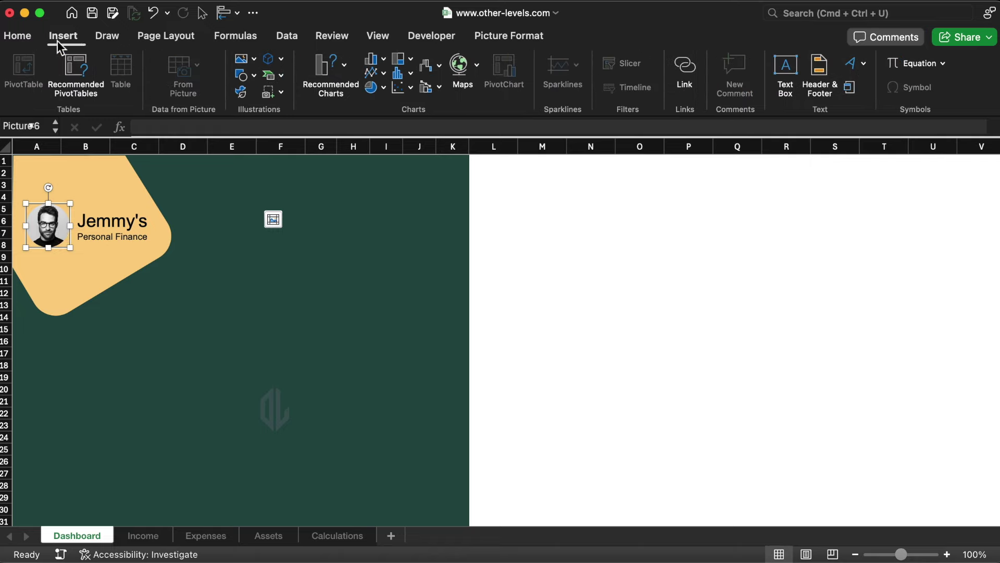
{"action": "left_click", "coordinate": [254, 77]}
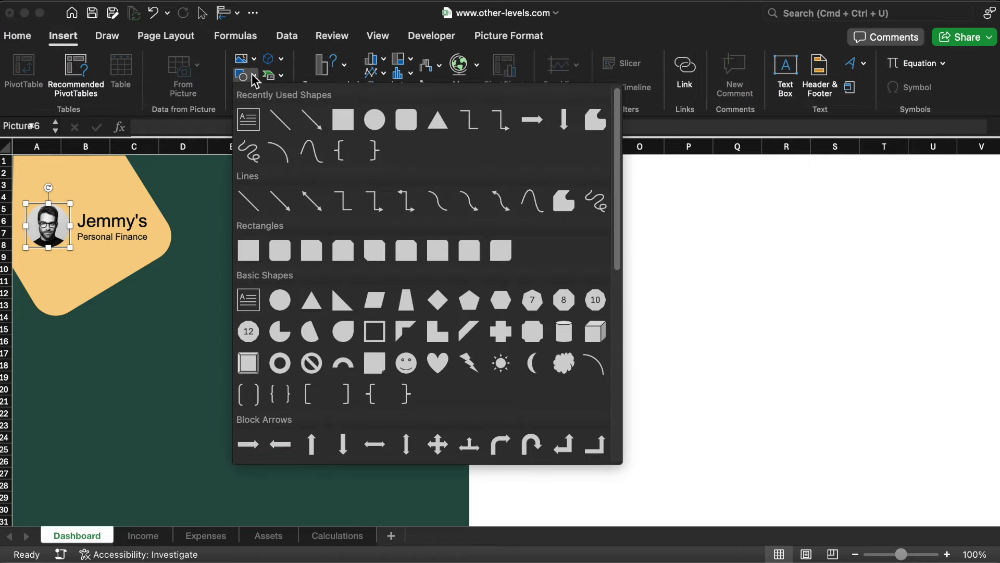
{"action": "left_click", "coordinate": [374, 119]}
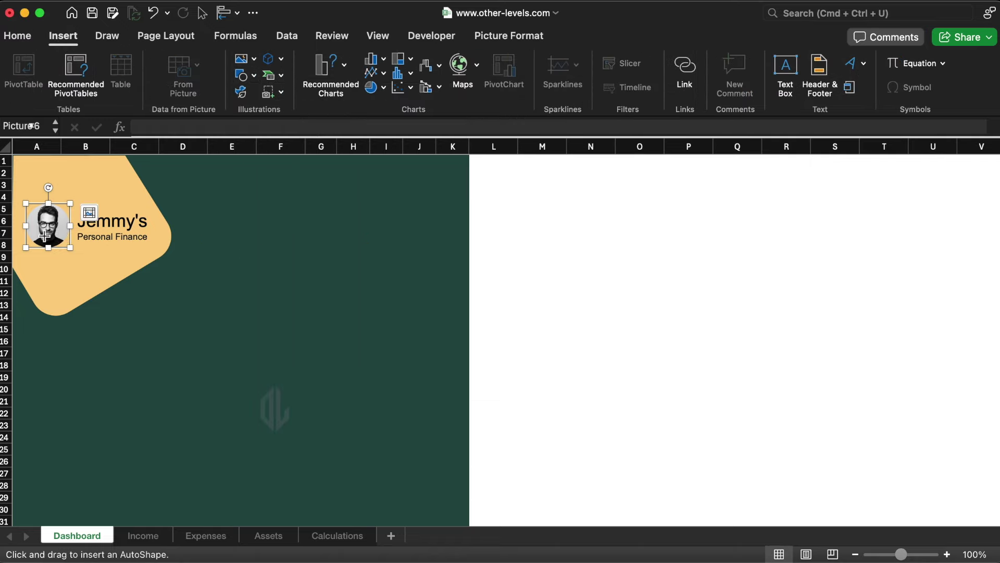
{"action": "mouse_move", "coordinate": [44, 236]}
{"action": "left_mouse_down"}
{"action": "mouse_move", "coordinate": [73, 253]}
{"action": "mouse_move", "coordinate": [74, 234]}
{"action": "mouse_move", "coordinate": [102, 235]}
{"action": "left_mouse_up"}
{"action": "left_click", "coordinate": [303, 65]}
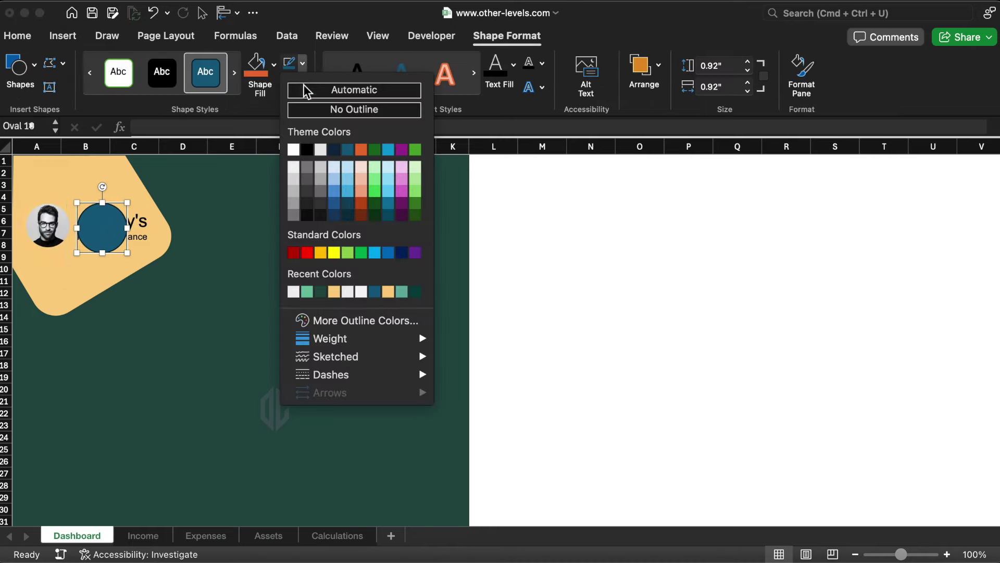
{"action": "left_click", "coordinate": [343, 107]}
{"action": "left_click", "coordinate": [272, 67]}
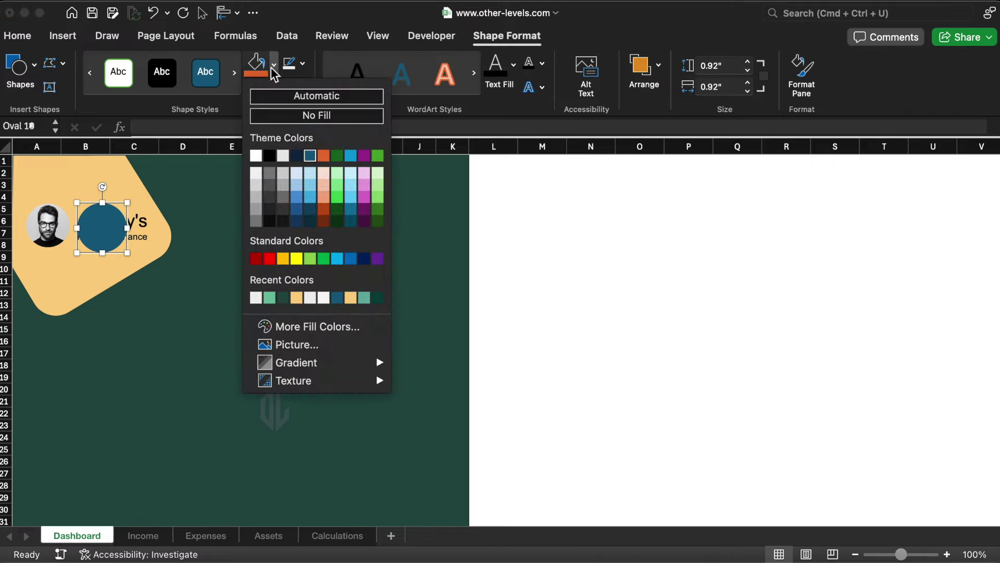
{"action": "left_click", "coordinate": [269, 159]}
Bring the photo in front of the black circle and centre them horizontally and vertically
{"action": "left_click", "coordinate": [52, 225]}
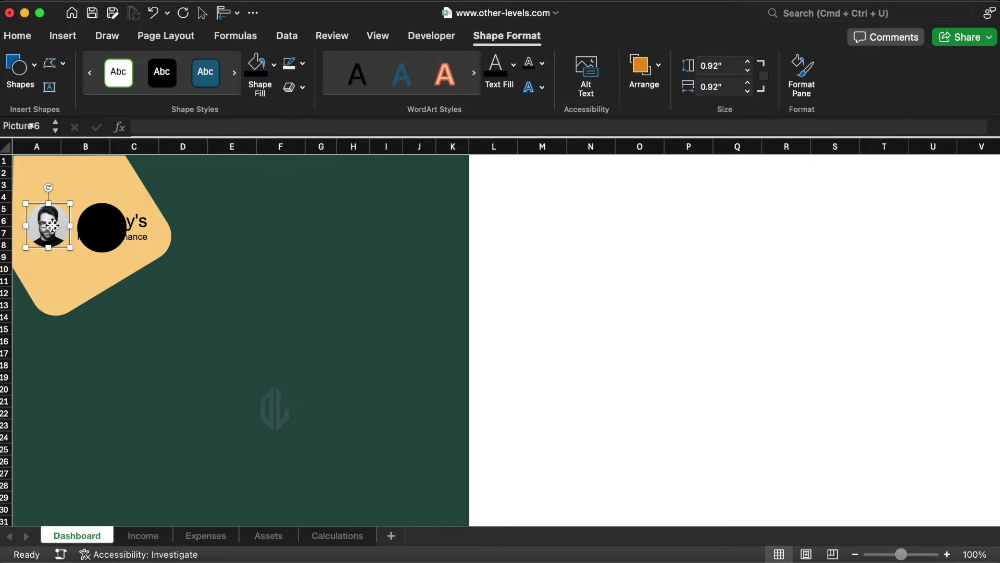
{"action": "right_click", "coordinate": [52, 225]}
{"action": "mouse_move", "coordinate": [92, 339]}
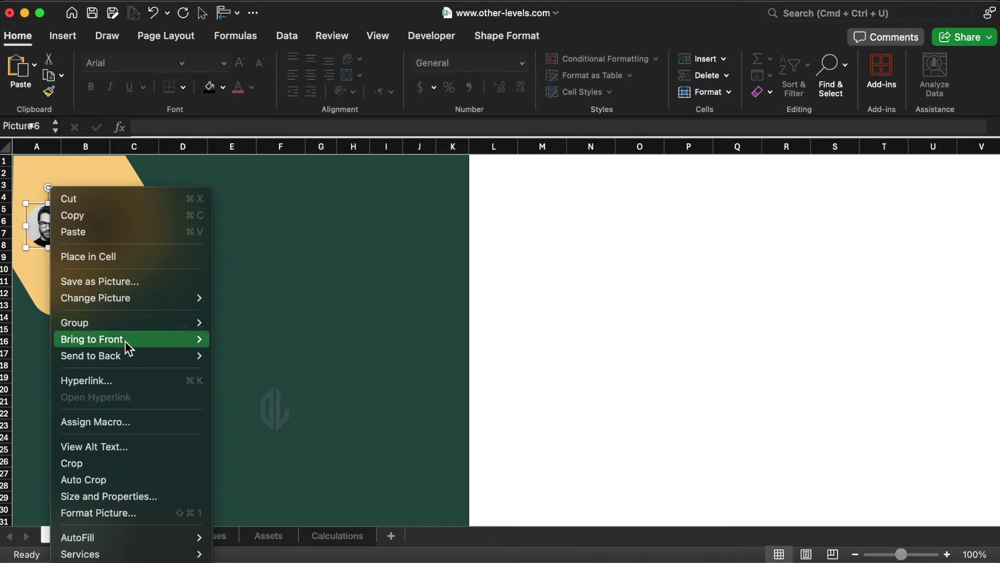
{"action": "left_click", "coordinate": [244, 339]}
{"action": "left_click", "coordinate": [102, 230], "text": "shift"}
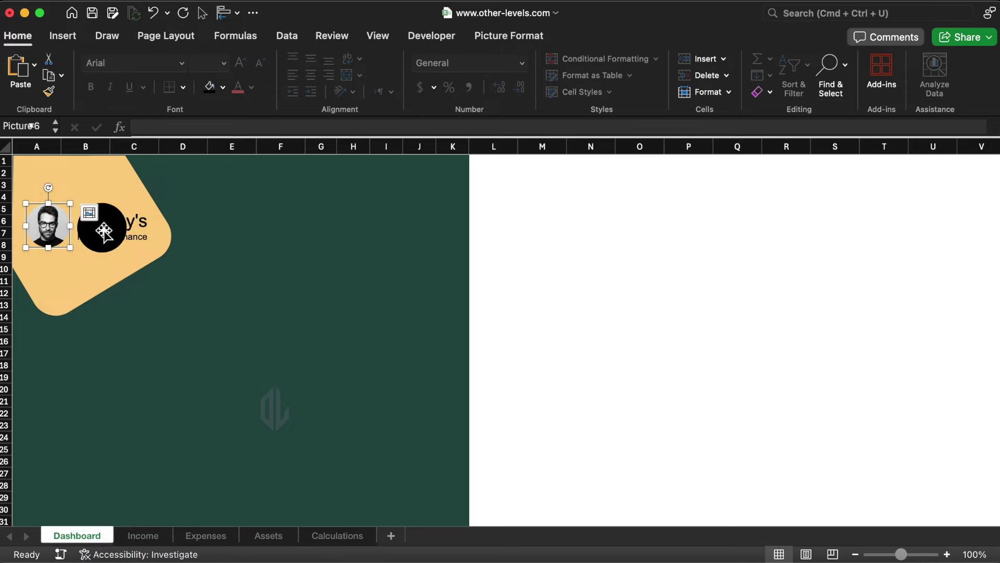
{"action": "left_click", "coordinate": [225, 16]}
{"action": "left_click", "coordinate": [254, 71]}
{"action": "left_click", "coordinate": [230, 15]}
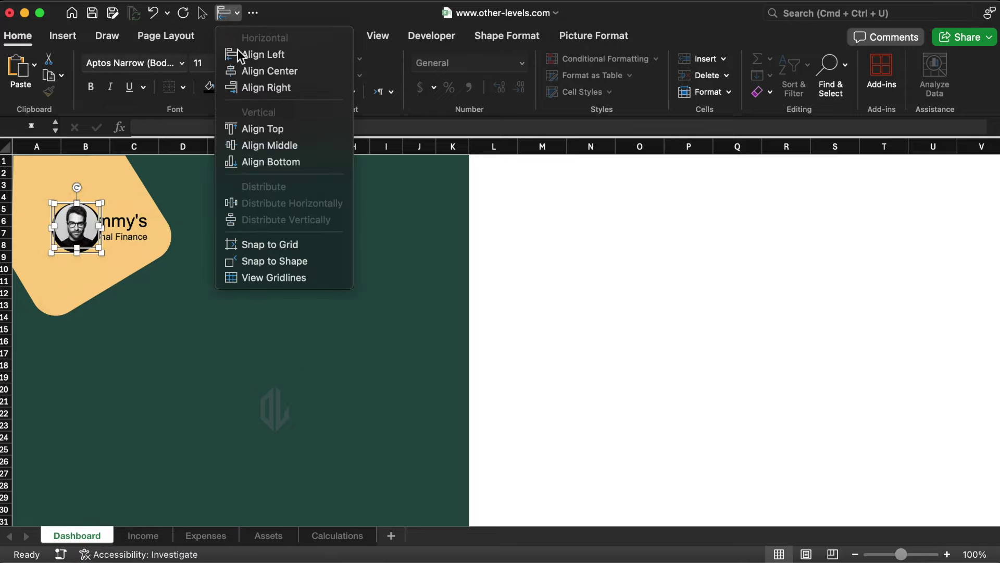
{"action": "left_click", "coordinate": [285, 145]}
{"action": "left_click", "coordinate": [50, 231]}
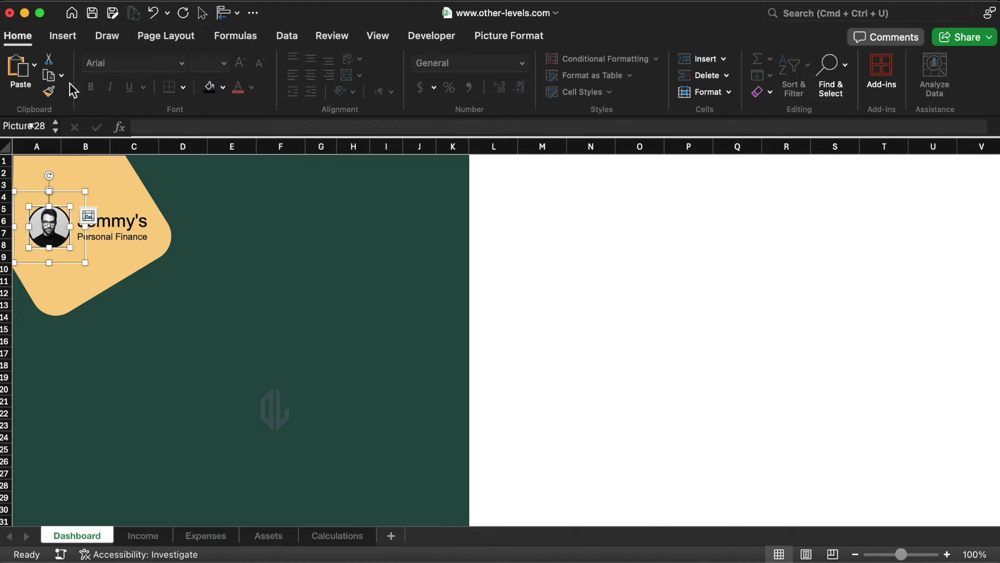
Draw a short 0.29-inch straight line leading left from the framed photo
{"action": "left_click", "coordinate": [63, 35]}
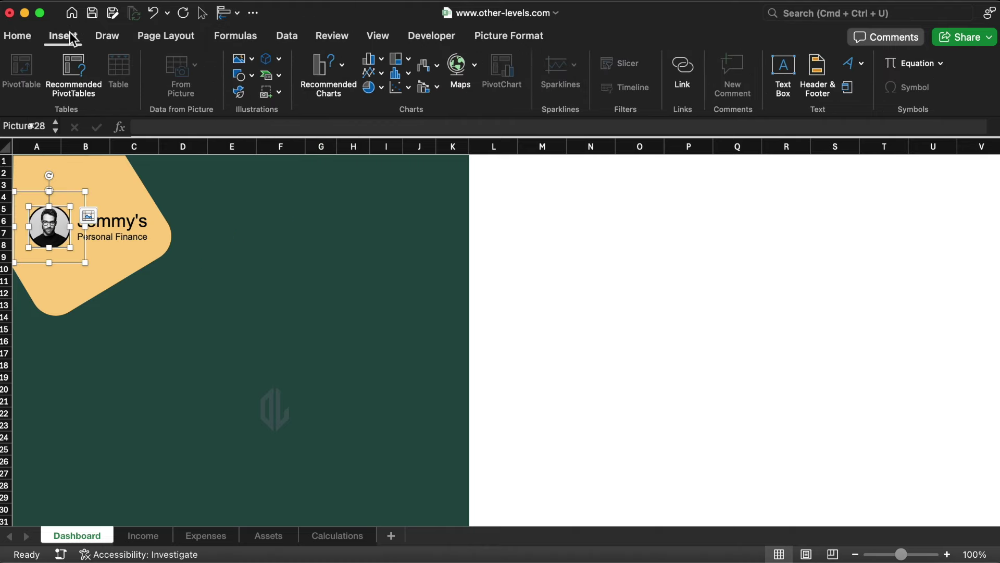
{"action": "left_click", "coordinate": [247, 77]}
{"action": "left_click", "coordinate": [280, 119]}
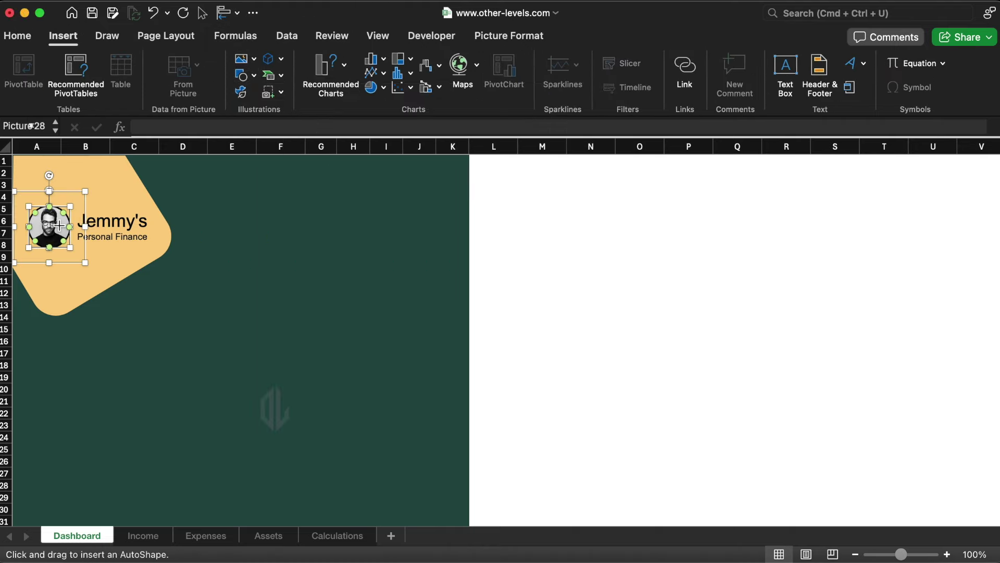
{"action": "left_click_drag", "start_coordinate": [29, 227], "coordinate": [13, 227]}
{"action": "left_click", "coordinate": [302, 63]}
Colour the line, then place the $4,217,063 figure at 72 pt near the panel's left edge
{"action": "left_click", "coordinate": [316, 155]}
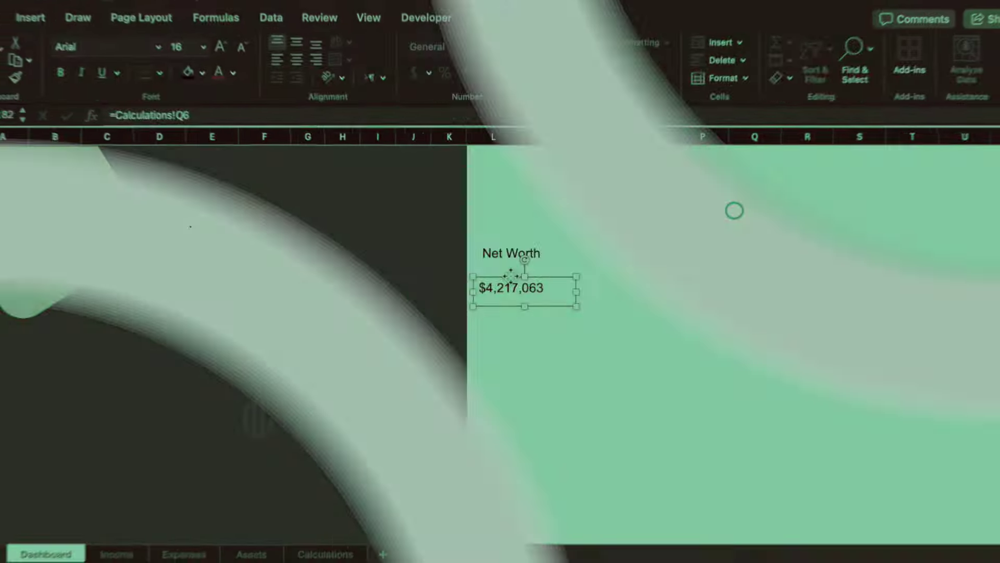
{"action": "mouse_move", "coordinate": [518, 267]}
{"action": "left_mouse_down"}
{"action": "mouse_move", "coordinate": [173, 278]}
{"action": "mouse_move", "coordinate": [323, 353]}
{"action": "left_mouse_up"}
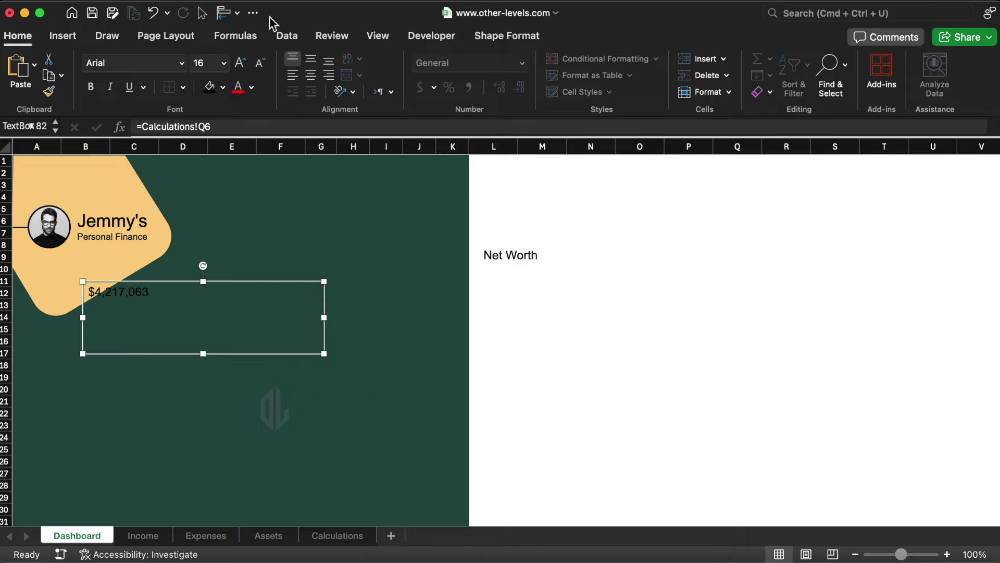
{"action": "left_click", "coordinate": [223, 63]}
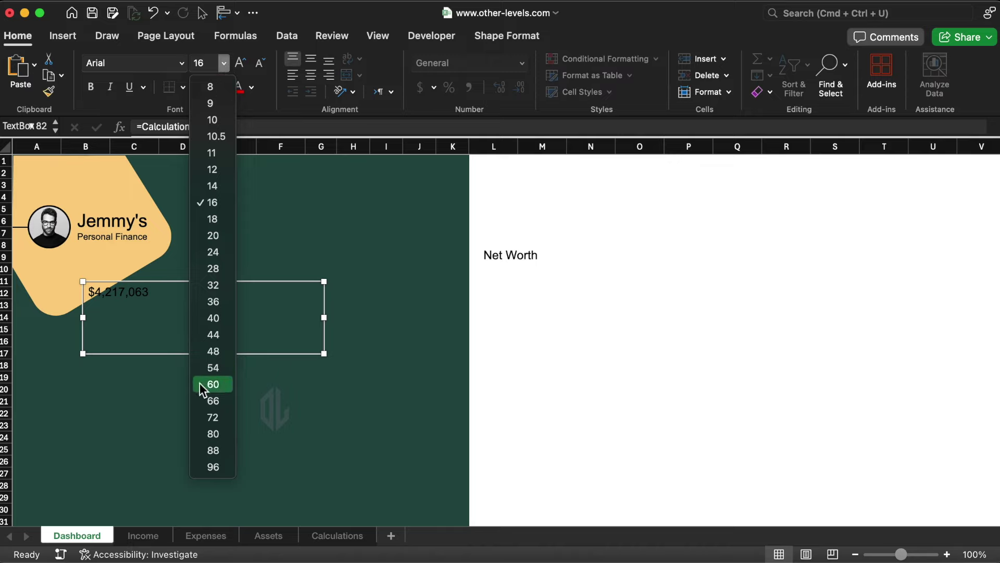
{"action": "left_click", "coordinate": [213, 417]}
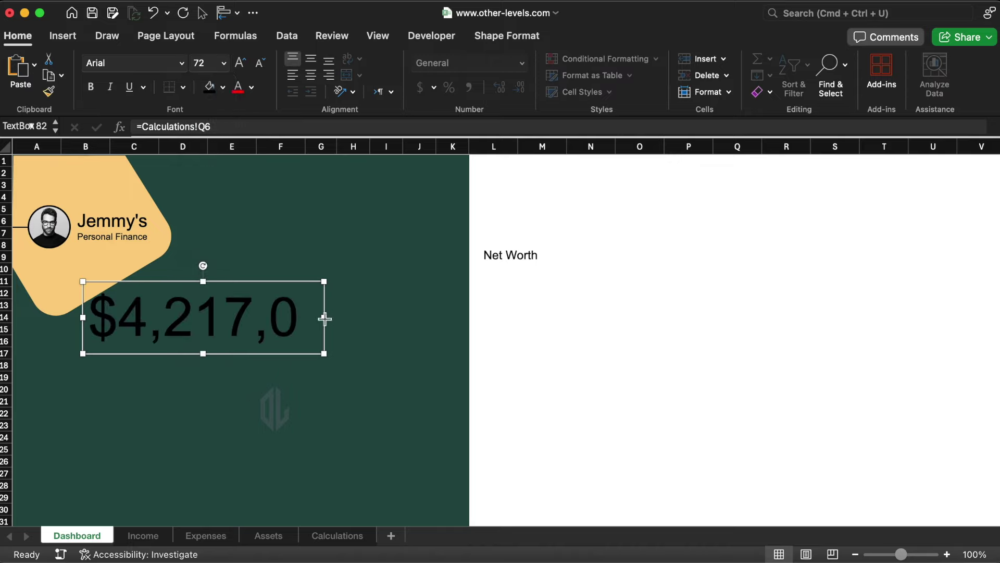
{"action": "left_click_drag", "start_coordinate": [324, 317], "coordinate": [388, 319]}
{"action": "left_click_drag", "start_coordinate": [354, 349], "coordinate": [284, 353]}
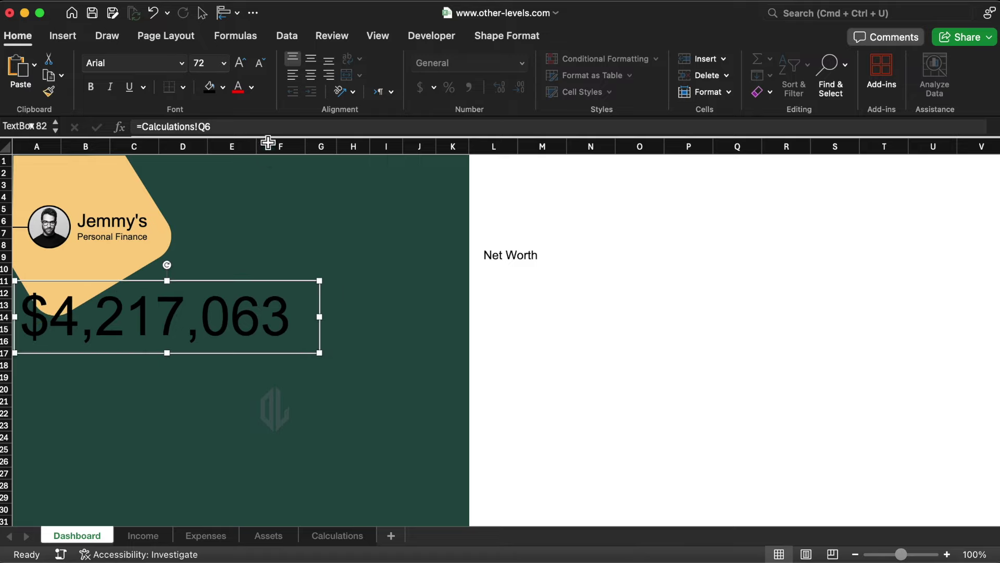
Make the $4,217,063 figure white and move the Net Worth label above it
{"action": "left_click", "coordinate": [253, 88]}
{"action": "left_click", "coordinate": [242, 154]}
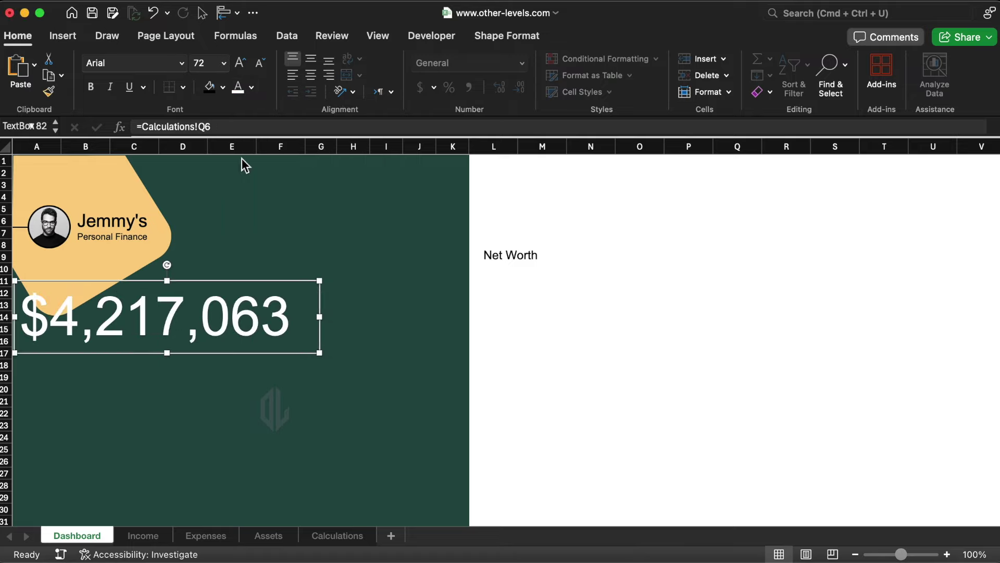
{"action": "left_click_drag", "start_coordinate": [513, 257], "coordinate": [58, 280]}
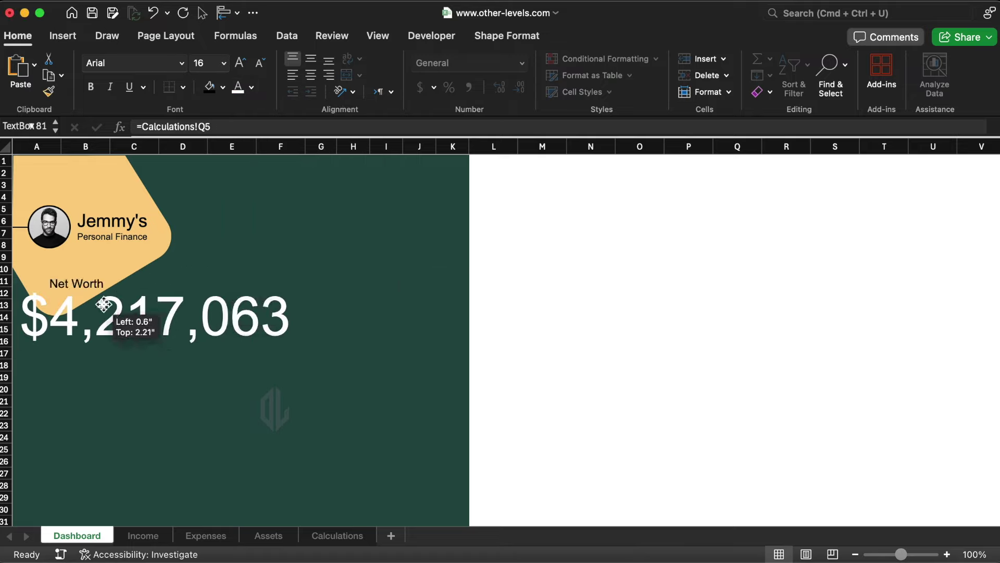
Enlarge the Net Worth label and place Cash Available and $470,048 under the figure
{"action": "left_click", "coordinate": [242, 65]}
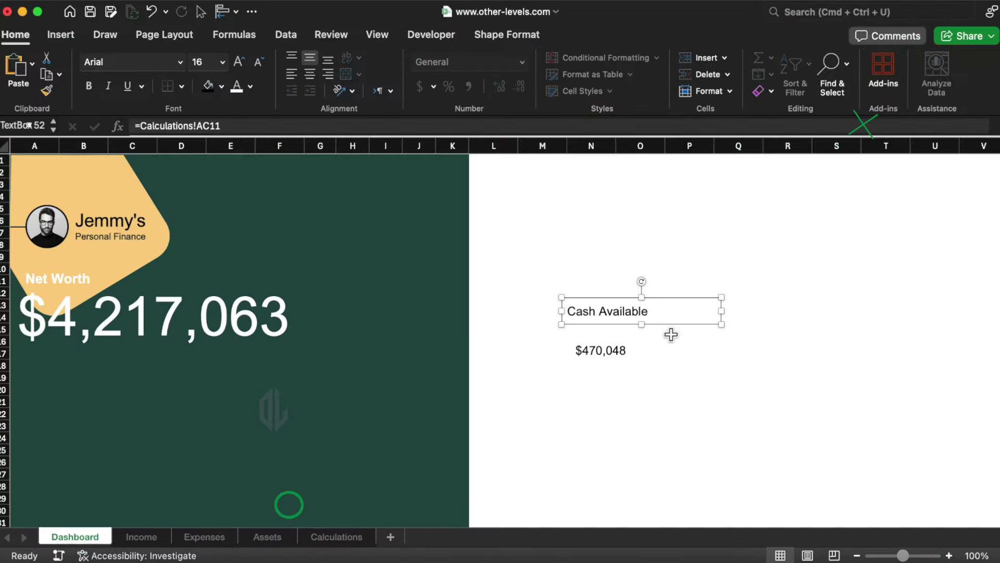
{"action": "mouse_move", "coordinate": [670, 333]}
{"action": "left_mouse_down"}
{"action": "mouse_move", "coordinate": [561, 313]}
{"action": "mouse_move", "coordinate": [125, 371]}
{"action": "left_mouse_up"}
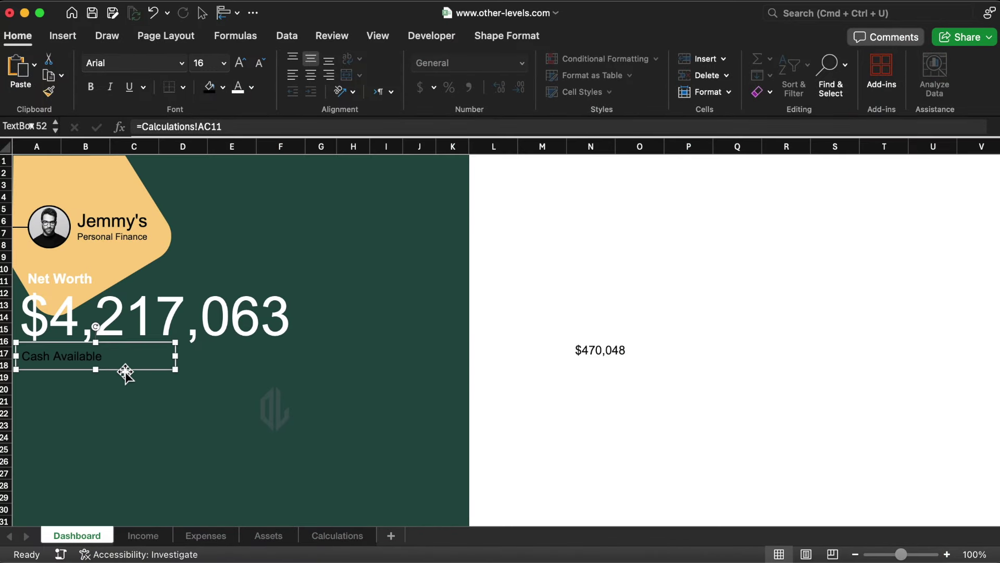
{"action": "left_click", "coordinate": [241, 63]}
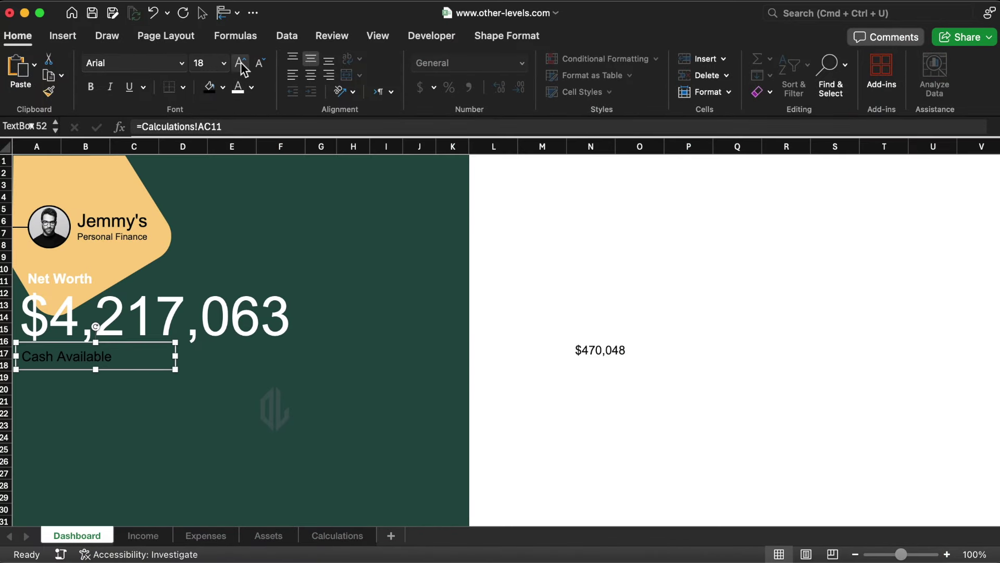
{"action": "left_click", "coordinate": [241, 62]}
{"action": "left_click_drag", "start_coordinate": [615, 349], "coordinate": [167, 358]}
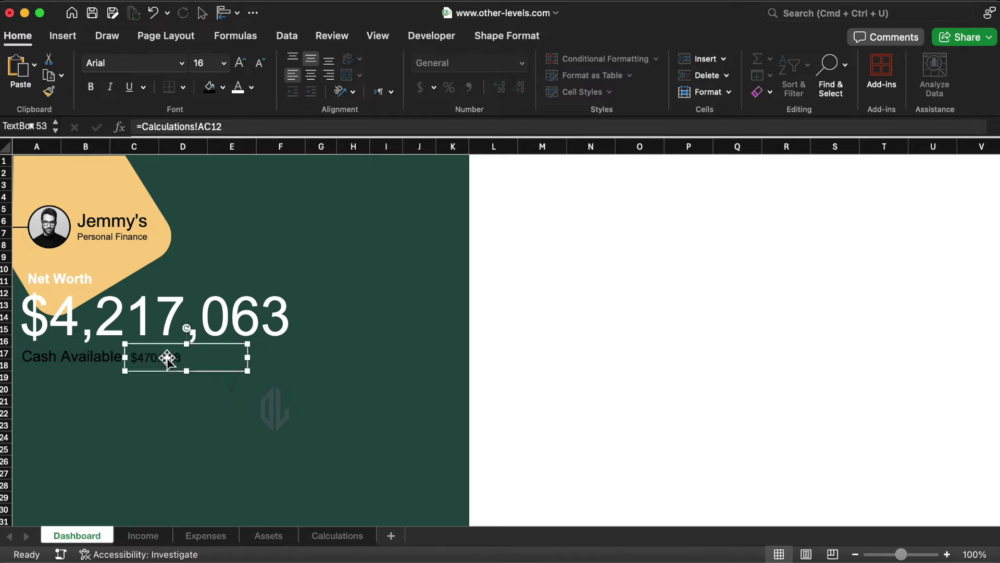
Set Cash Available and $470,048 to size 20 in peach FBD182 and align their middles
{"action": "left_click", "coordinate": [100, 358], "text": "shift"}
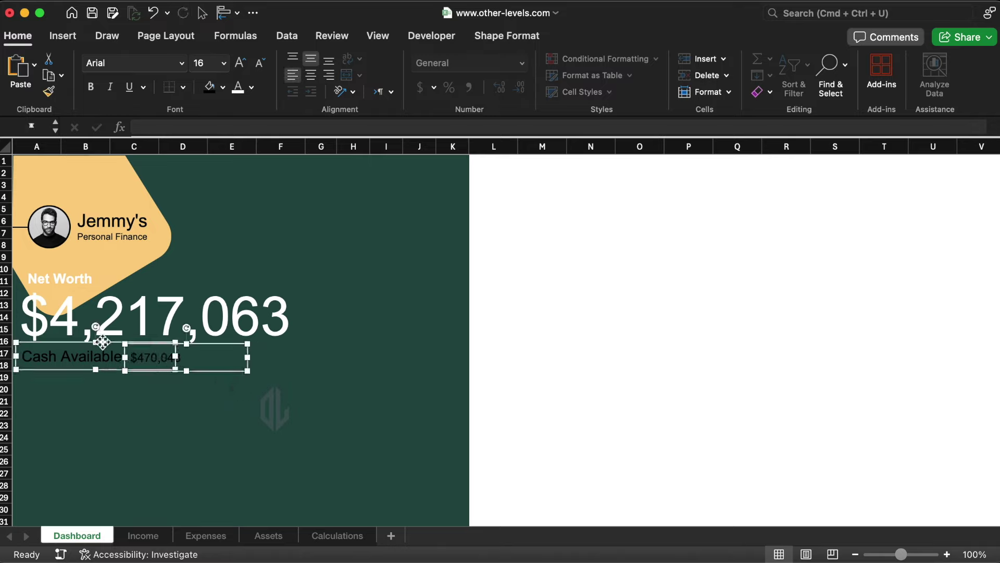
{"action": "left_click", "coordinate": [223, 63]}
{"action": "left_click", "coordinate": [213, 235]}
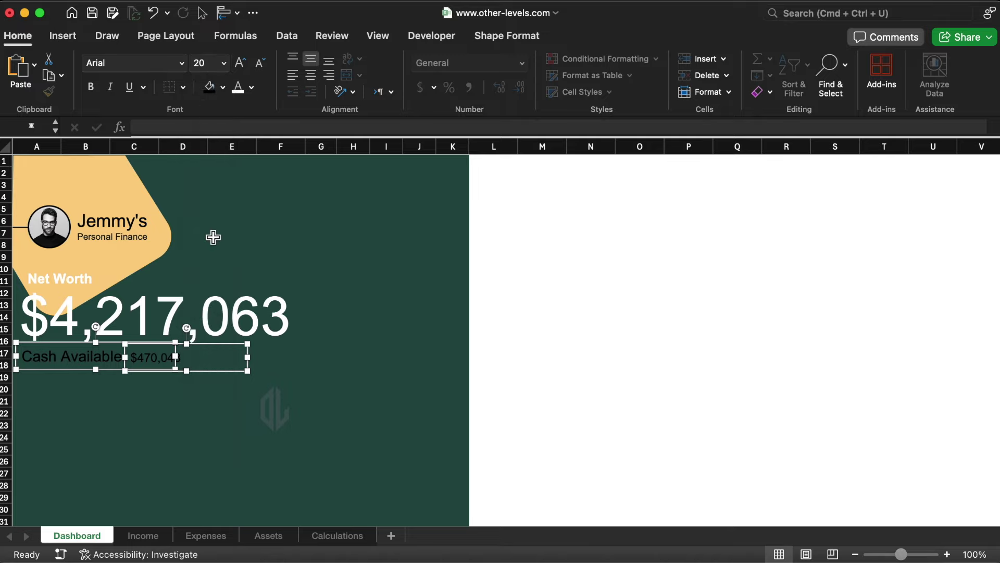
{"action": "left_click", "coordinate": [252, 87]}
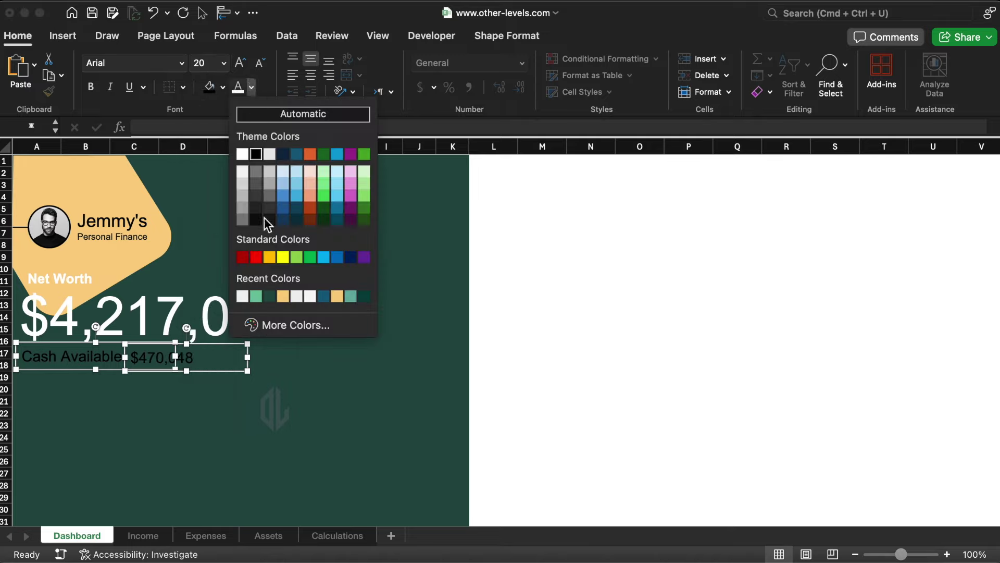
{"action": "left_click", "coordinate": [271, 326]}
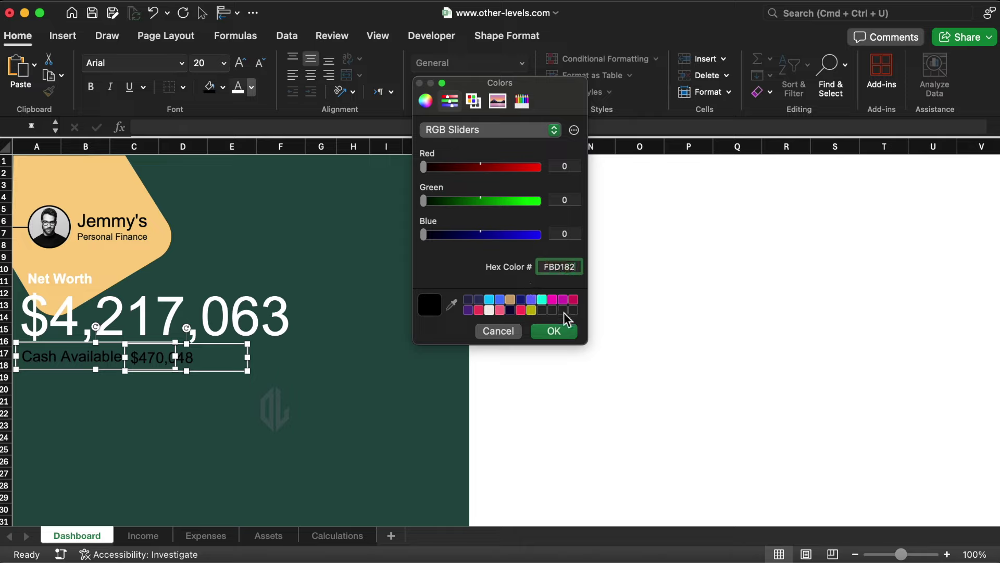
{"action": "left_click", "coordinate": [556, 331]}
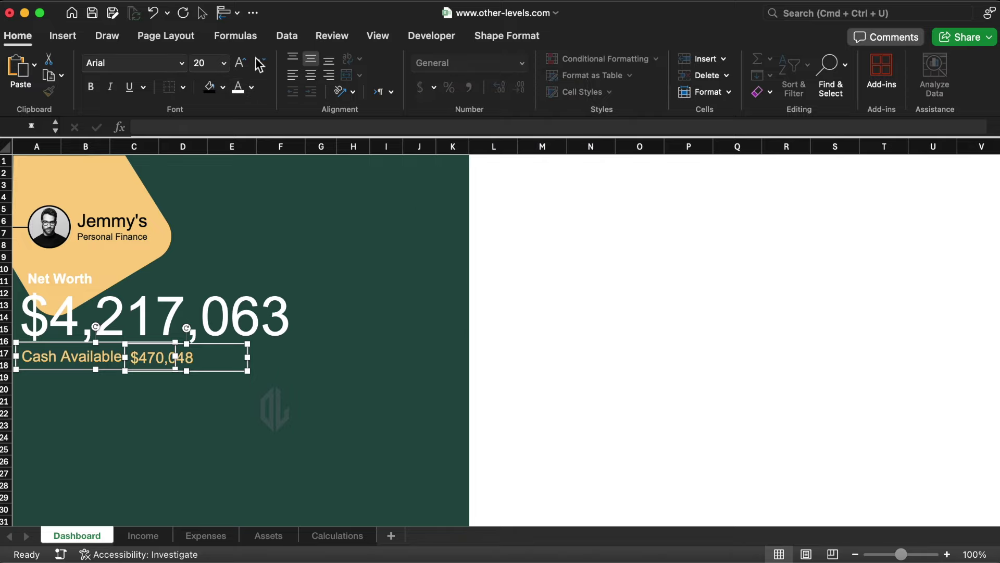
{"action": "left_click", "coordinate": [229, 15]}
{"action": "left_click", "coordinate": [268, 143]}
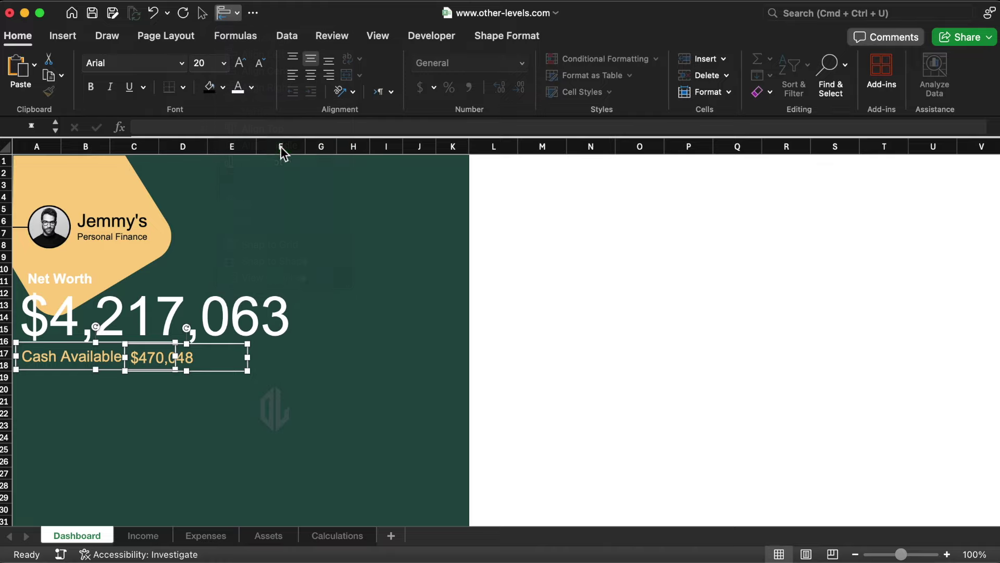
{"action": "right_click", "coordinate": [187, 358]}
Group the Cash Available boxes and set the asset chart's fill to No Fill
{"action": "left_click", "coordinate": [372, 334]}
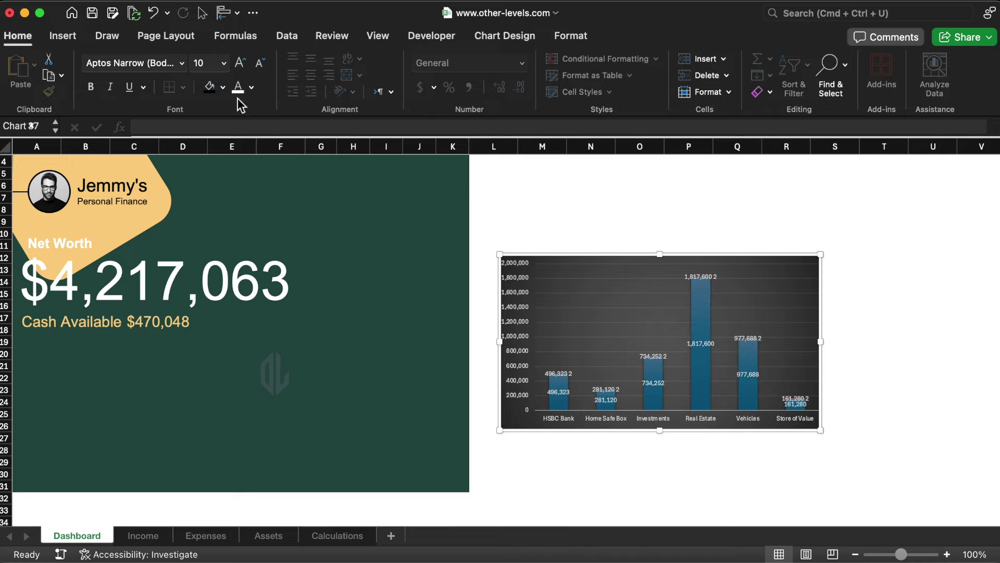
{"action": "left_click", "coordinate": [222, 87]}
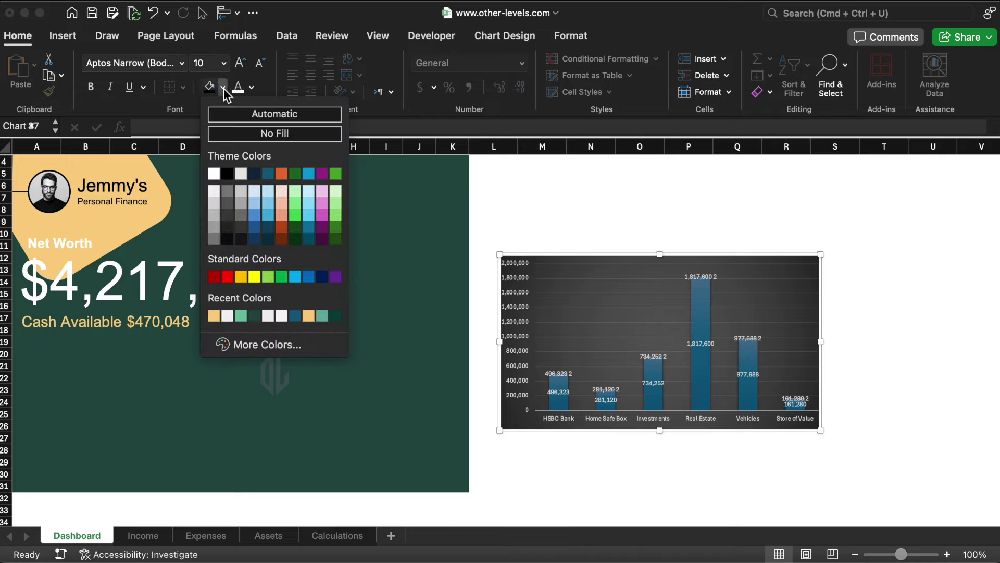
{"action": "left_click", "coordinate": [250, 134]}
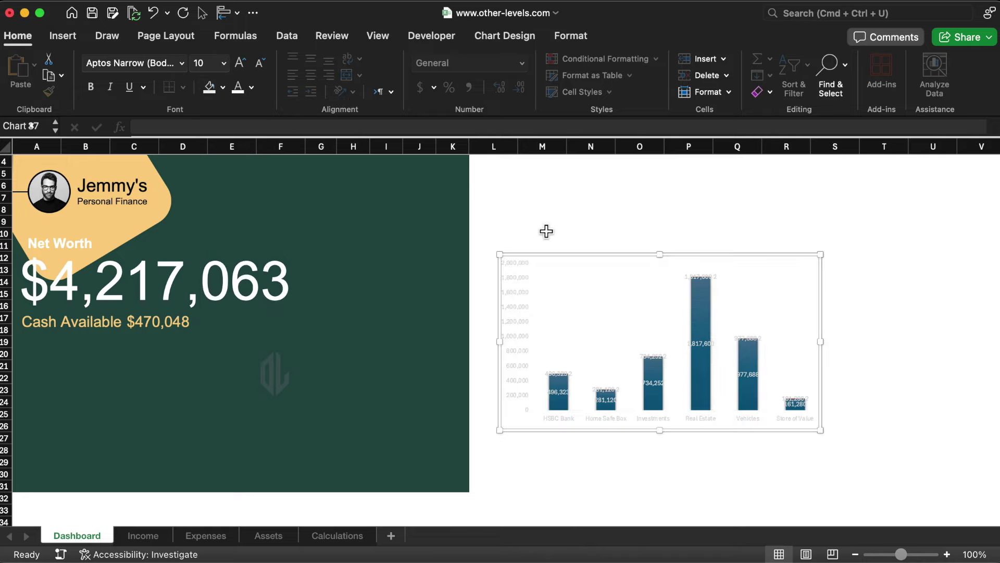
Move the chart onto the green panel's lower left and delete its value axis
{"action": "left_click_drag", "start_coordinate": [606, 258], "coordinate": [93, 372]}
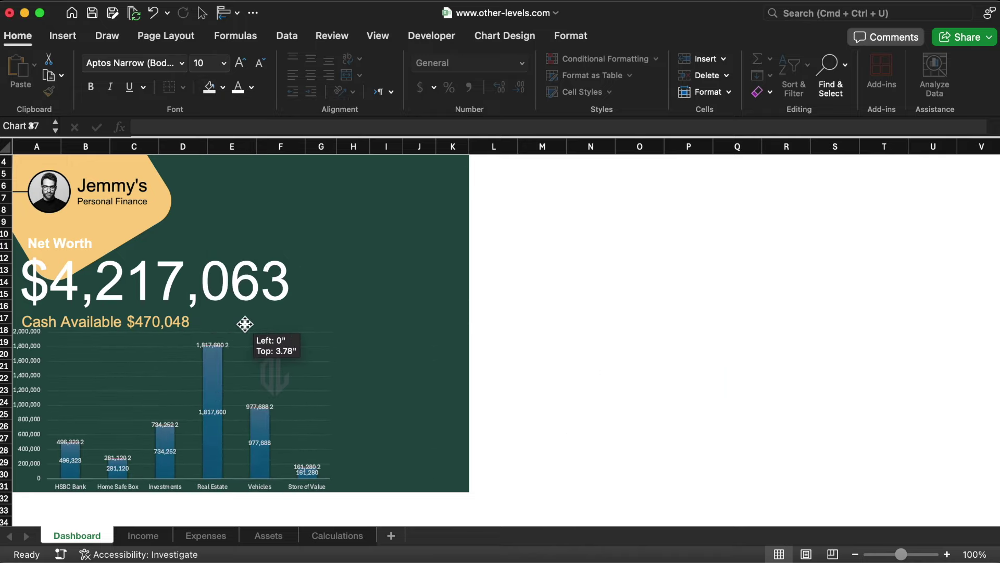
{"action": "left_click", "coordinate": [35, 386]}
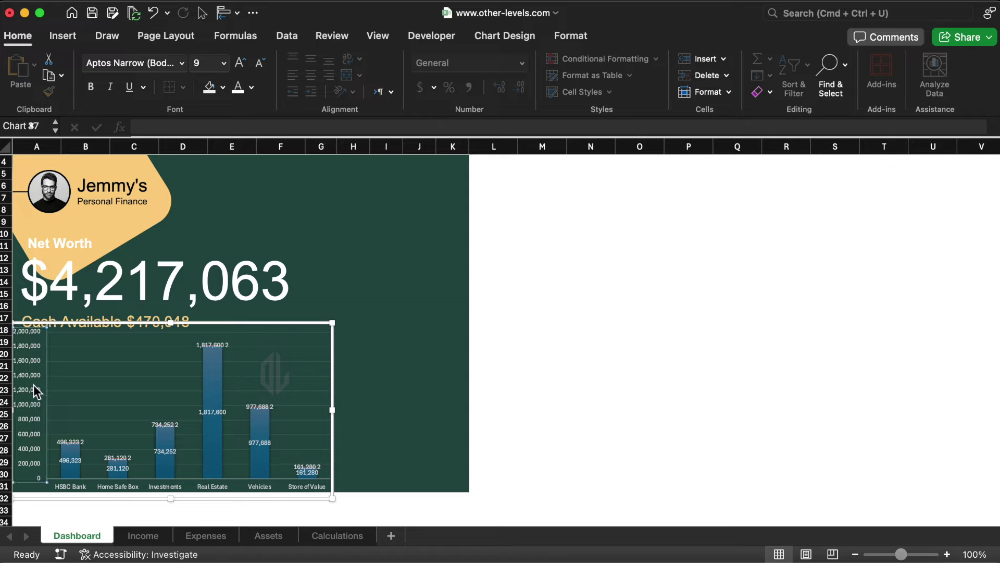
{"action": "key", "text": "Delete"}
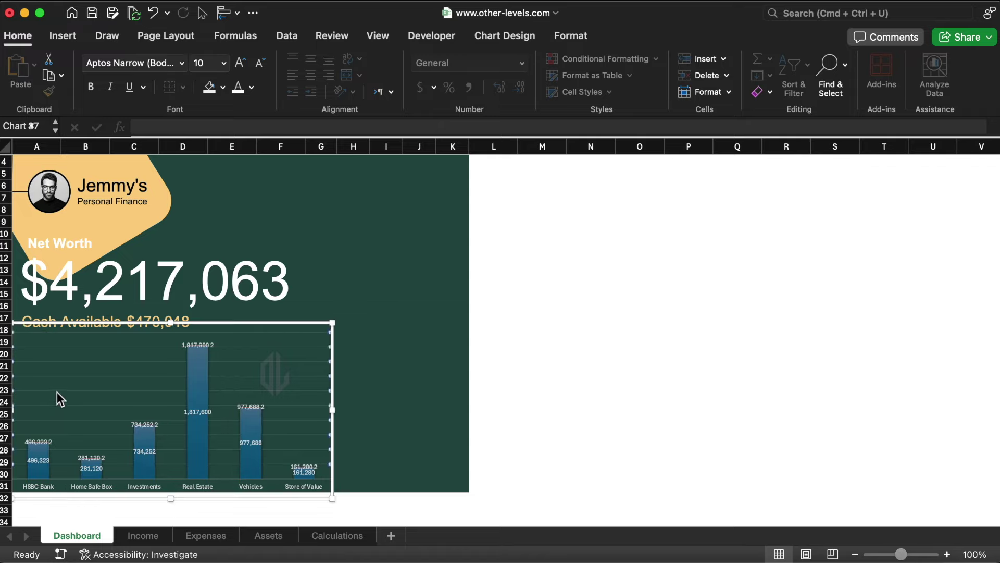
Delete the gridlines and remove the outlines from the category axis and chart area
{"action": "key", "text": "Delete"}
{"action": "left_click", "coordinate": [205, 486]}
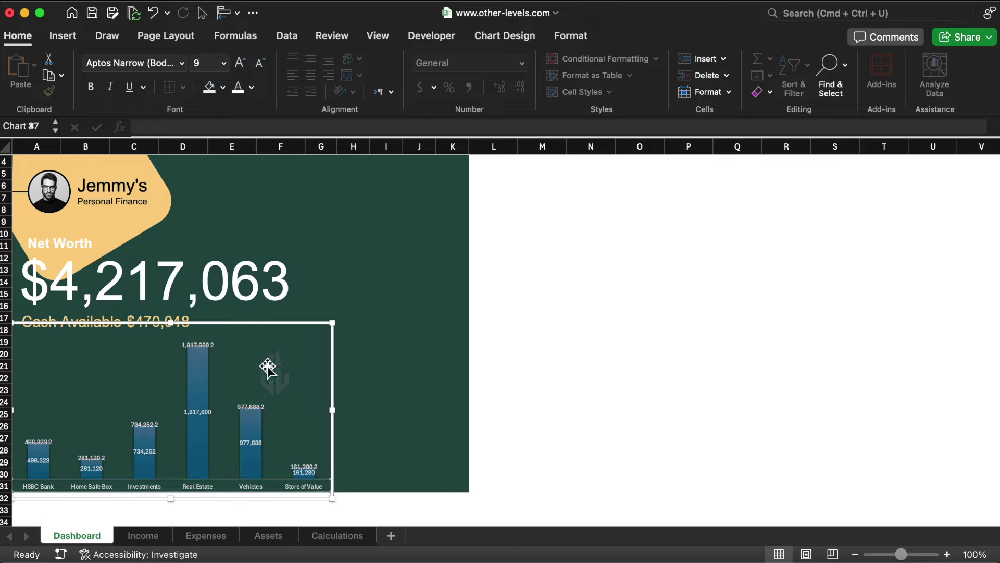
{"action": "left_click", "coordinate": [568, 36]}
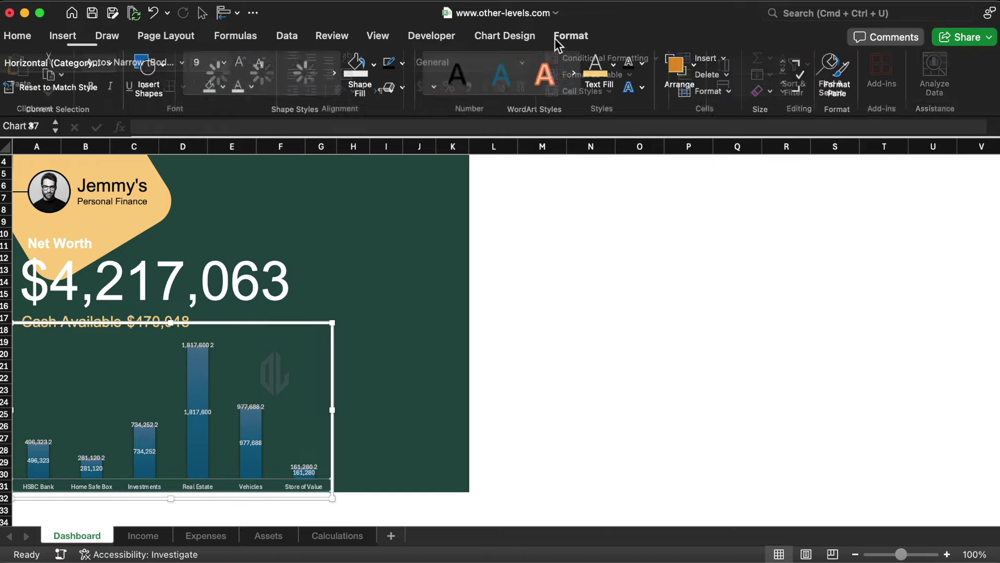
{"action": "left_click", "coordinate": [405, 63]}
{"action": "left_click", "coordinate": [420, 110]}
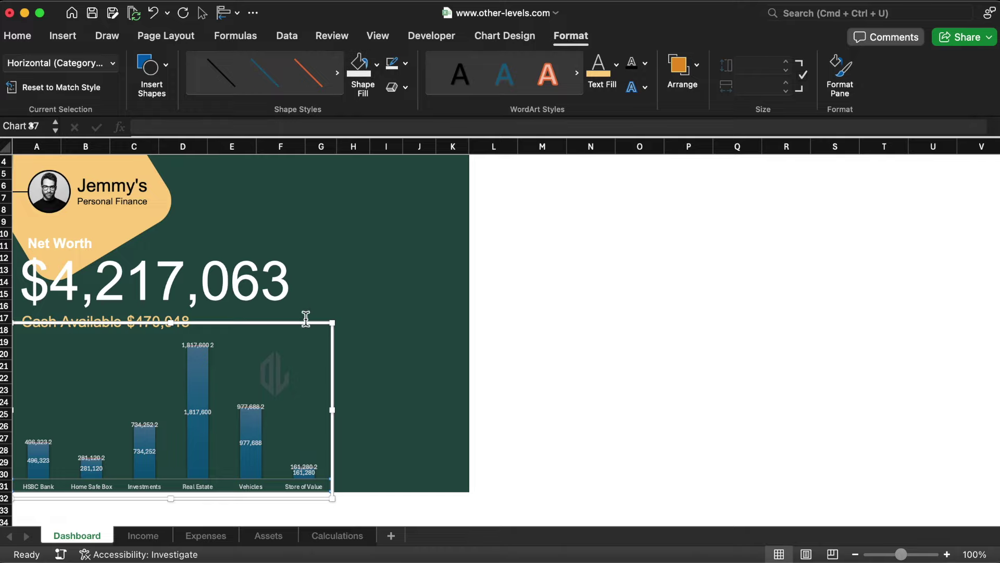
{"action": "left_click", "coordinate": [306, 318]}
{"action": "left_click", "coordinate": [405, 63]}
{"action": "left_click", "coordinate": [413, 111]}
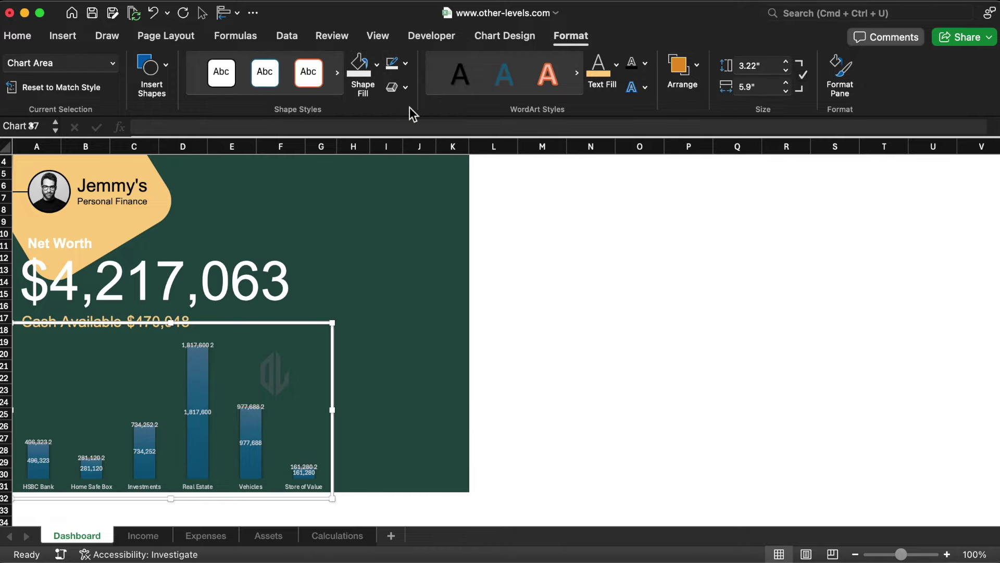
Make the upper data labels larger Arial text in green 349482
{"action": "left_click", "coordinate": [198, 345]}
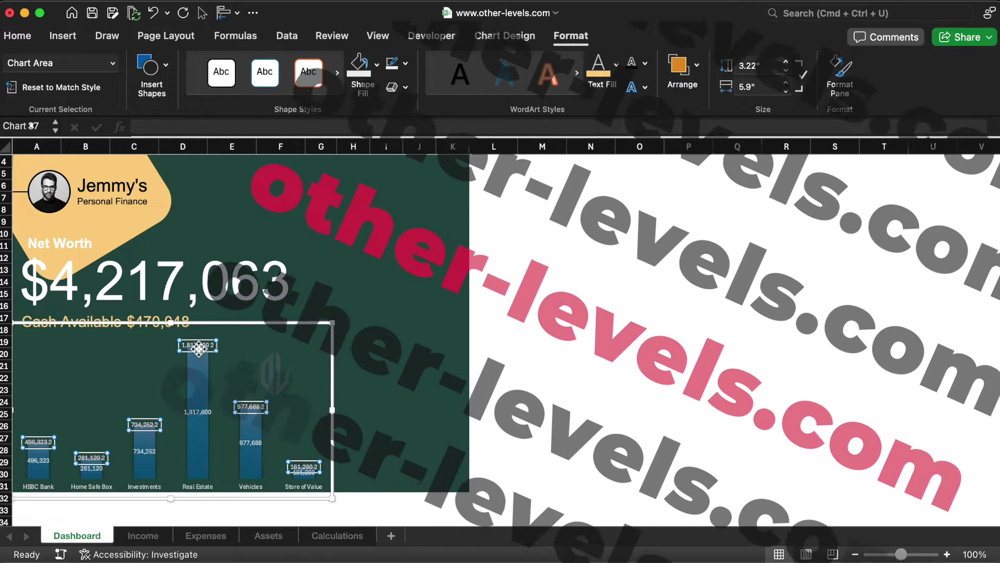
{"action": "left_click", "coordinate": [24, 39]}
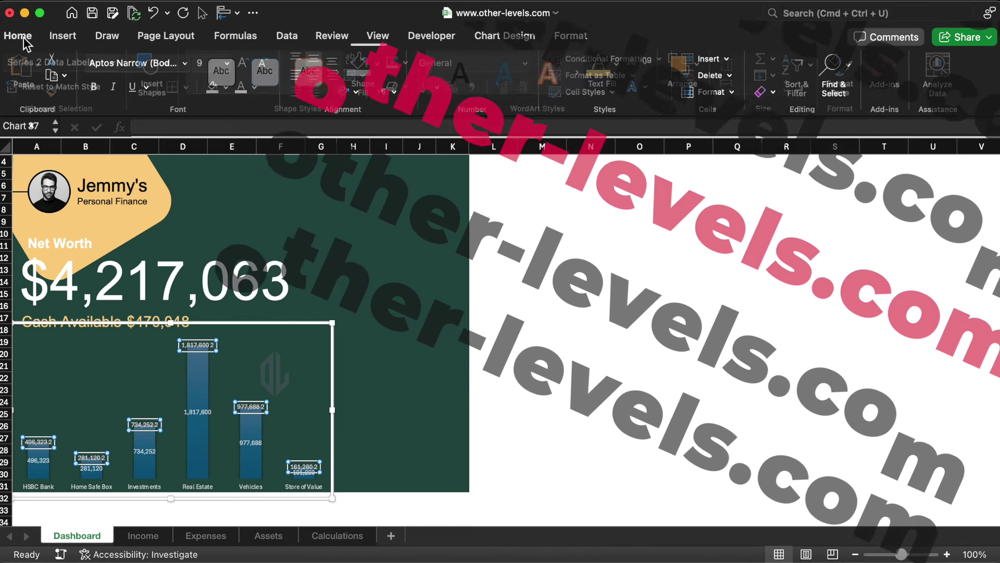
{"action": "left_click", "coordinate": [185, 63]}
{"action": "left_click", "coordinate": [148, 195]}
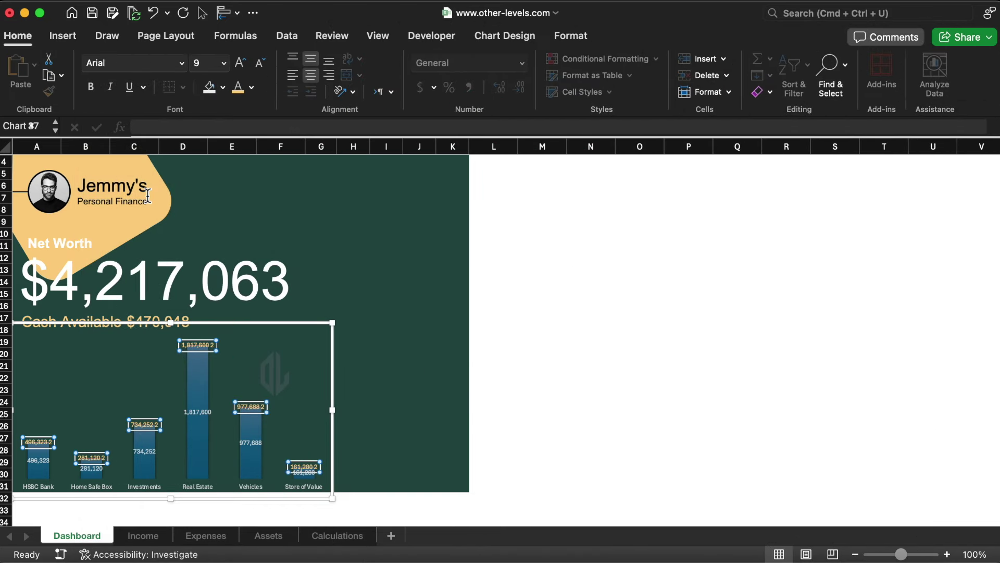
{"action": "left_click", "coordinate": [241, 64]}
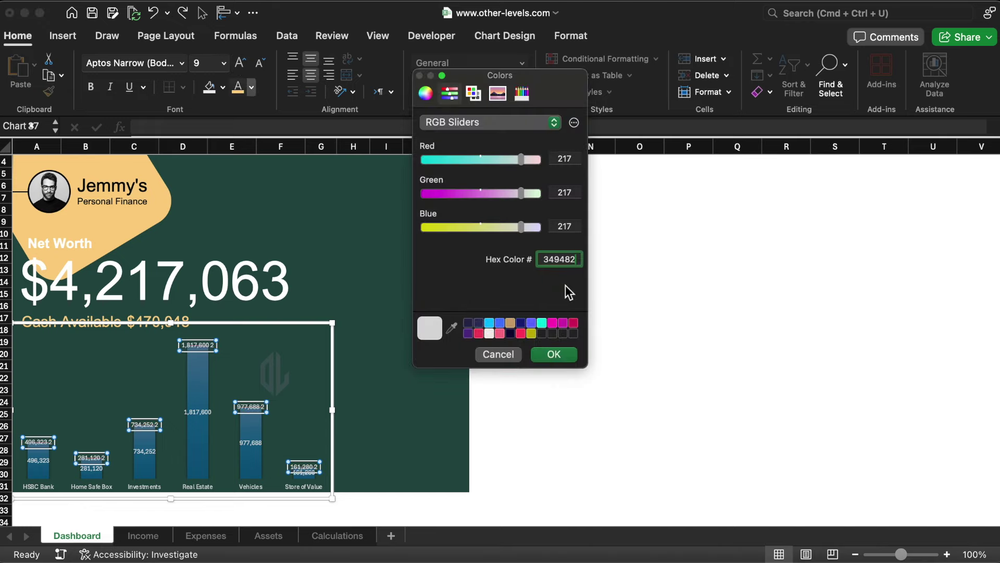
{"action": "left_click", "coordinate": [569, 354]}
{"action": "scroll", "coordinate": [868, 471], "scroll_direction": "down", "scroll_amount": 1}
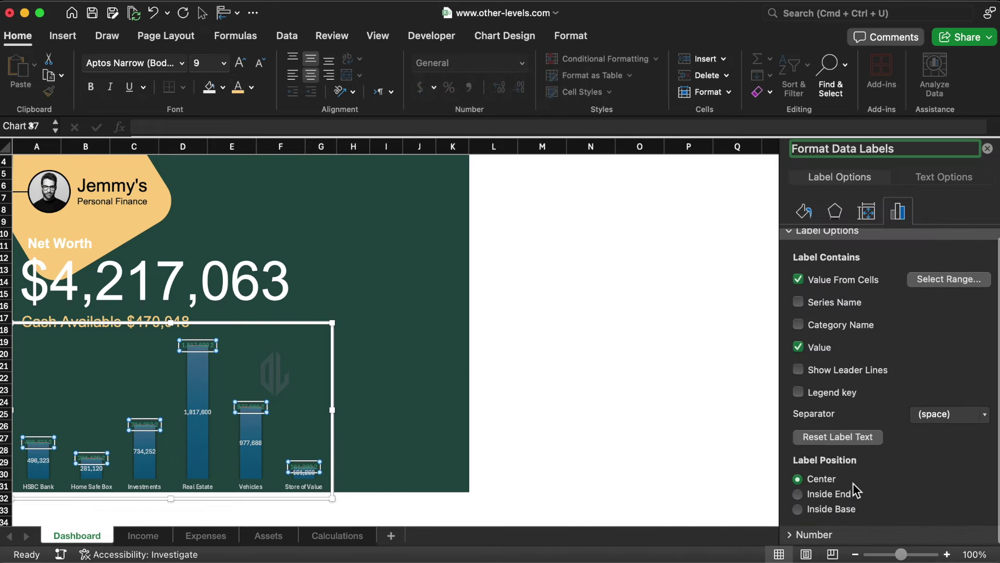
Position the upper labels at the bars' inside base and remove the bars' shadow
{"action": "left_click", "coordinate": [833, 509]}
{"action": "left_click", "coordinate": [202, 373]}
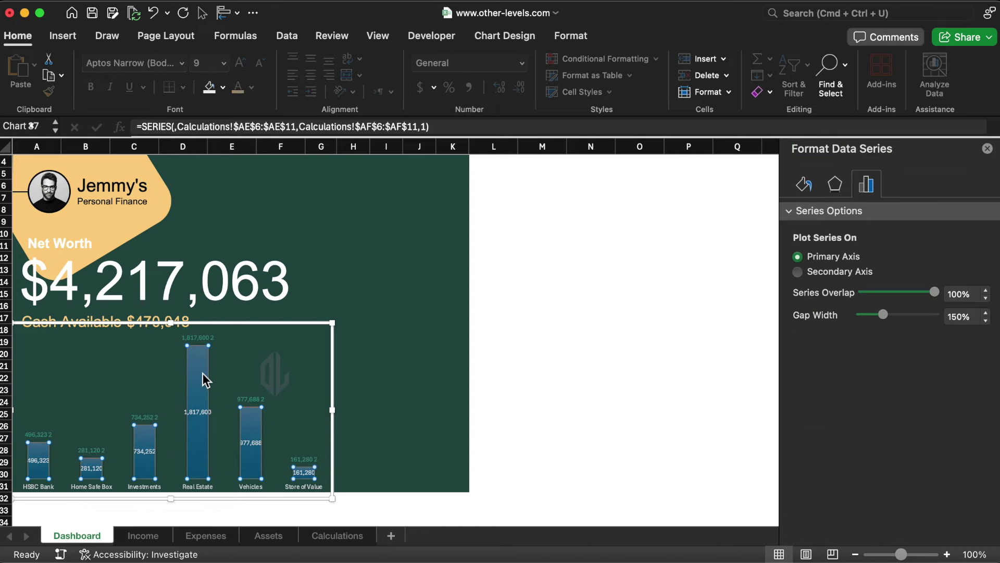
{"action": "left_click", "coordinate": [835, 183]}
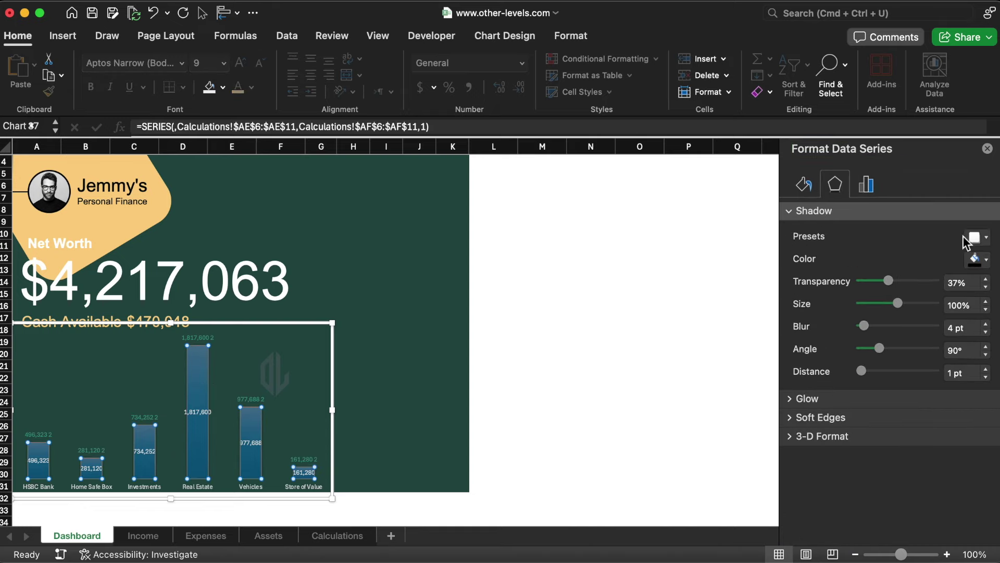
{"action": "left_click", "coordinate": [986, 238]}
{"action": "left_click", "coordinate": [868, 293]}
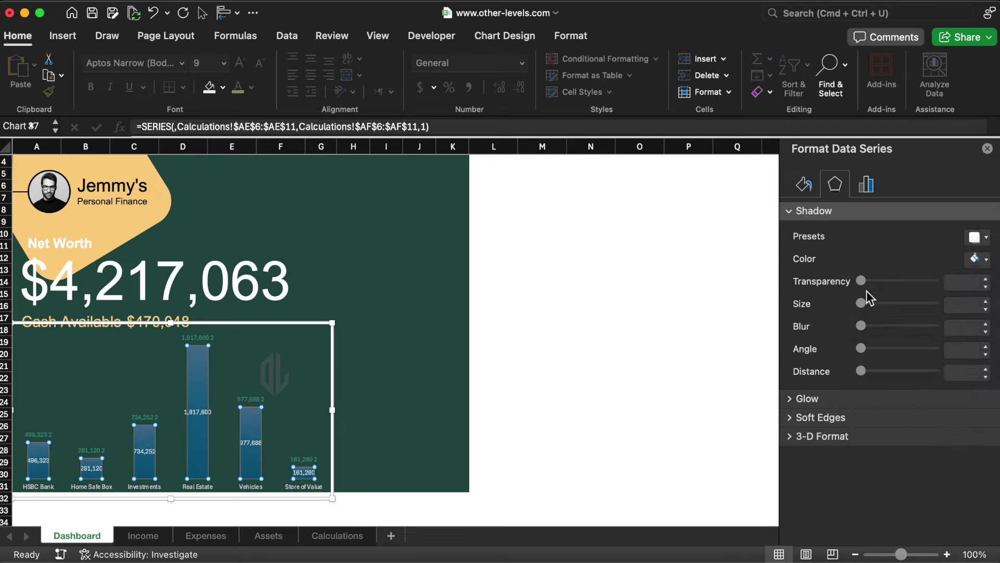
Delete the inner white value labels and show the bars' Fill & Line settings
{"action": "left_click", "coordinate": [206, 416]}
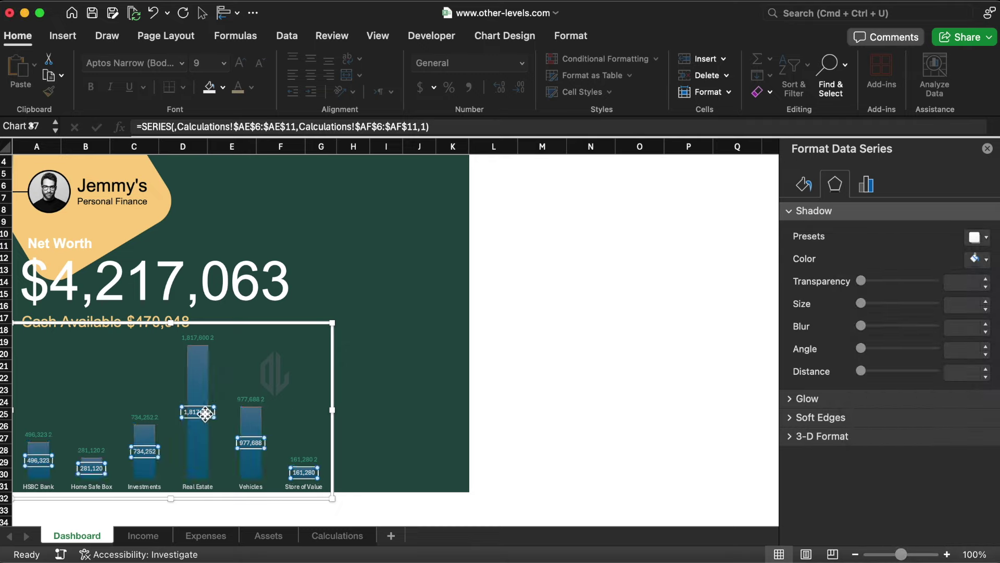
{"action": "key", "text": "Delete"}
{"action": "left_click", "coordinate": [204, 416]}
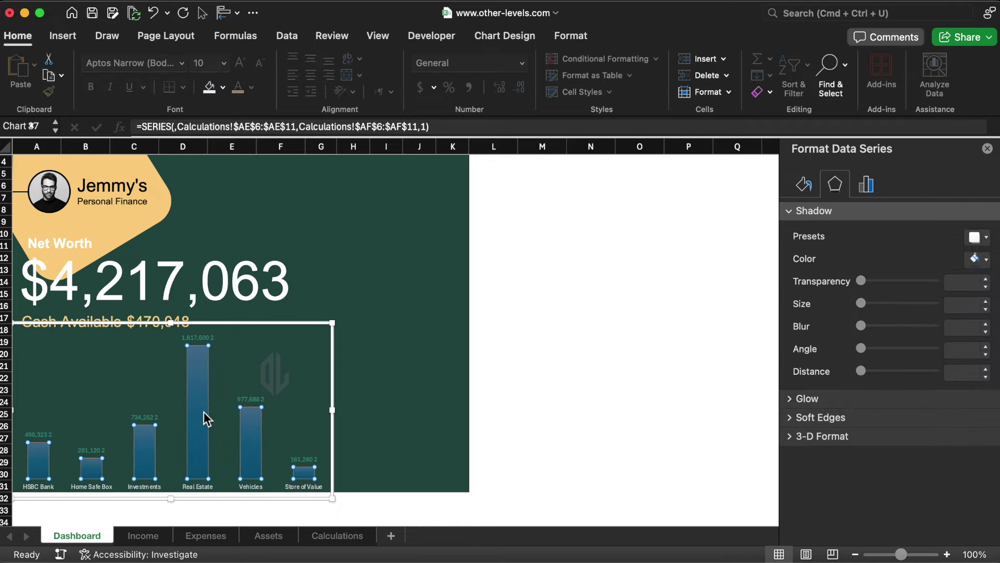
{"action": "left_click", "coordinate": [805, 187]}
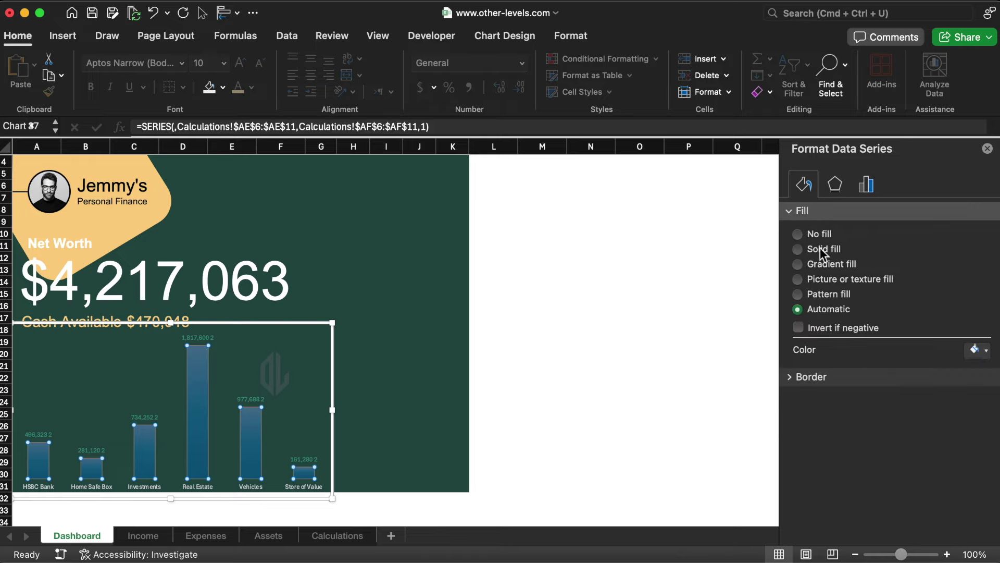
Give the bars a solid white fill
{"action": "left_click", "coordinate": [819, 248]}
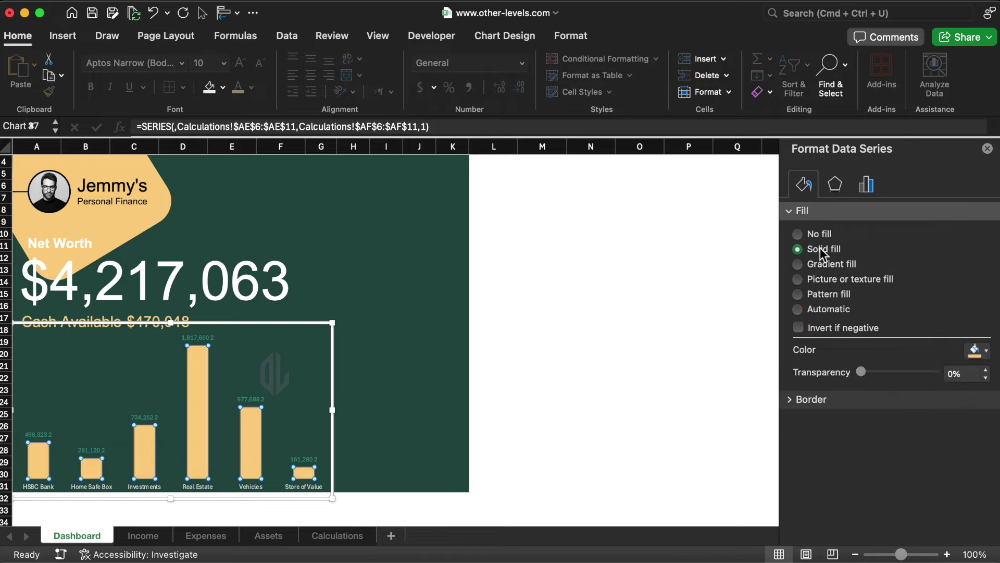
{"action": "left_click", "coordinate": [980, 354]}
{"action": "left_click", "coordinate": [870, 158]}
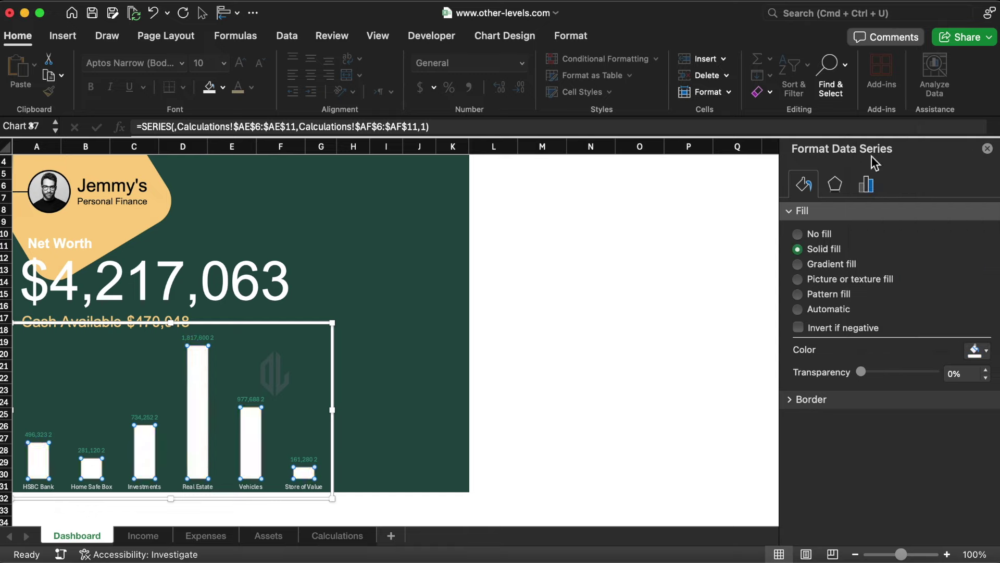
Give the bars a solid black 0.25 pt outline at 95% transparency
{"action": "left_click", "coordinate": [810, 399]}
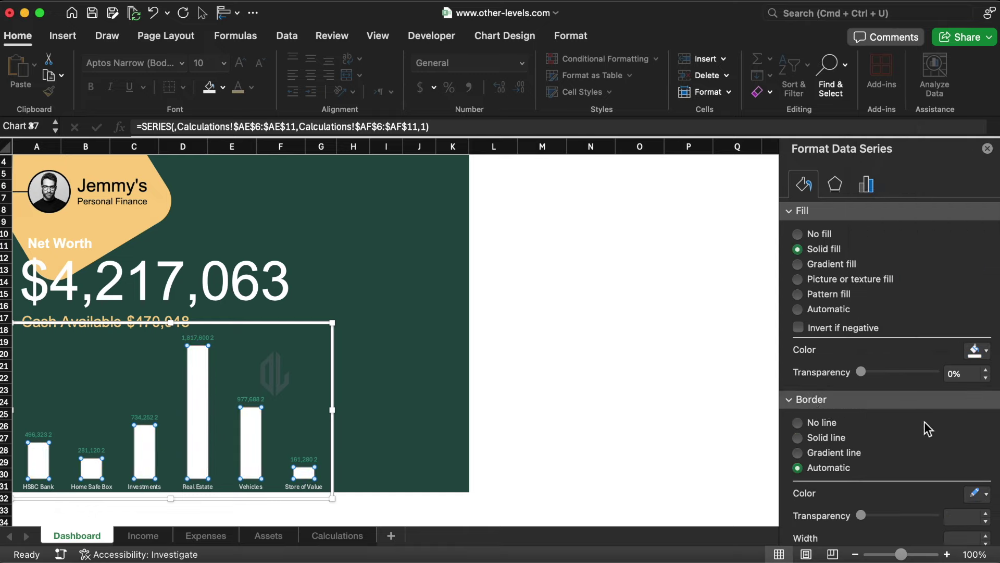
{"action": "scroll", "coordinate": [924, 421], "scroll_direction": "down", "scroll_amount": 3}
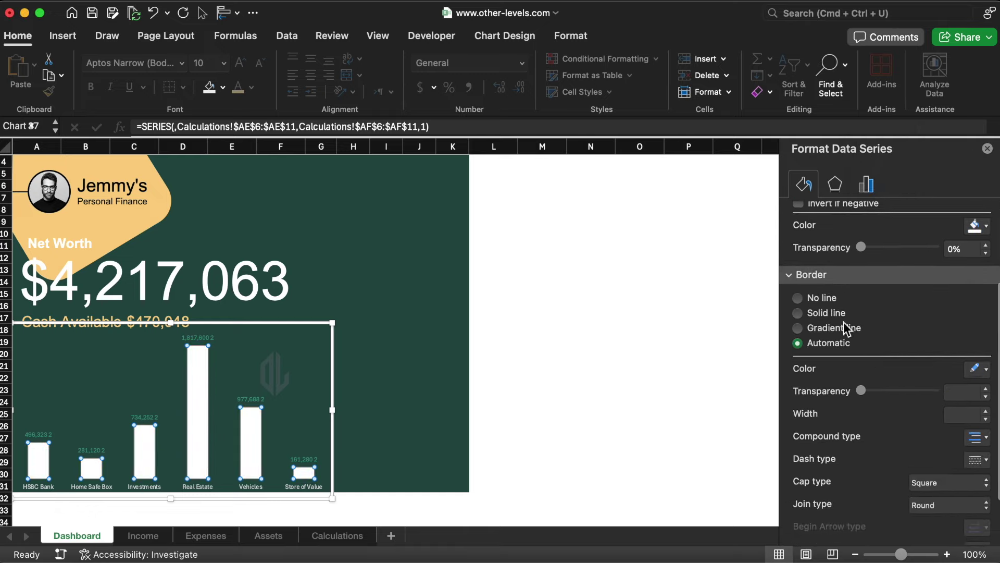
{"action": "left_click", "coordinate": [826, 313]}
{"action": "left_click", "coordinate": [977, 368]}
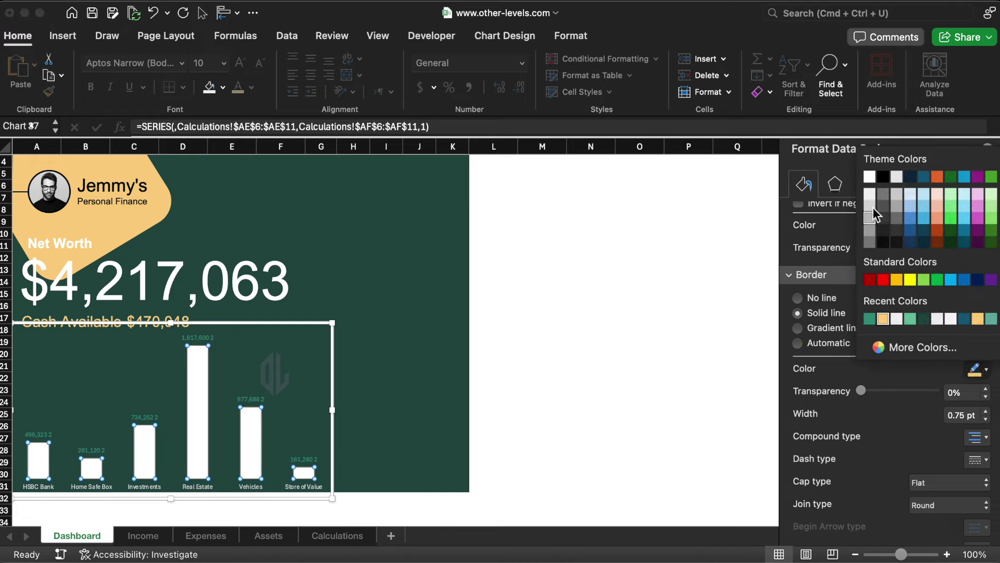
{"action": "left_click", "coordinate": [883, 179]}
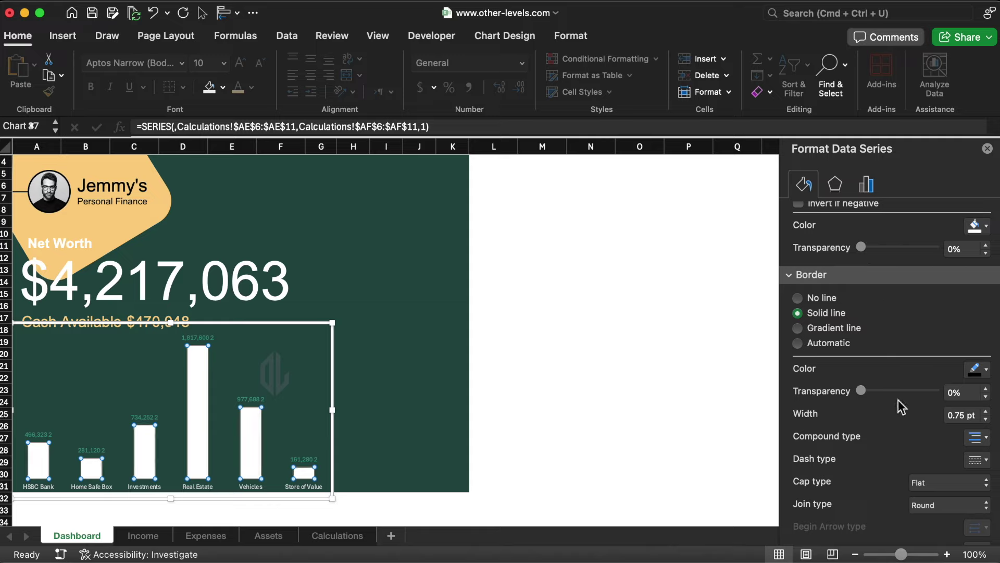
{"action": "left_click_drag", "start_coordinate": [867, 393], "coordinate": [938, 412]}
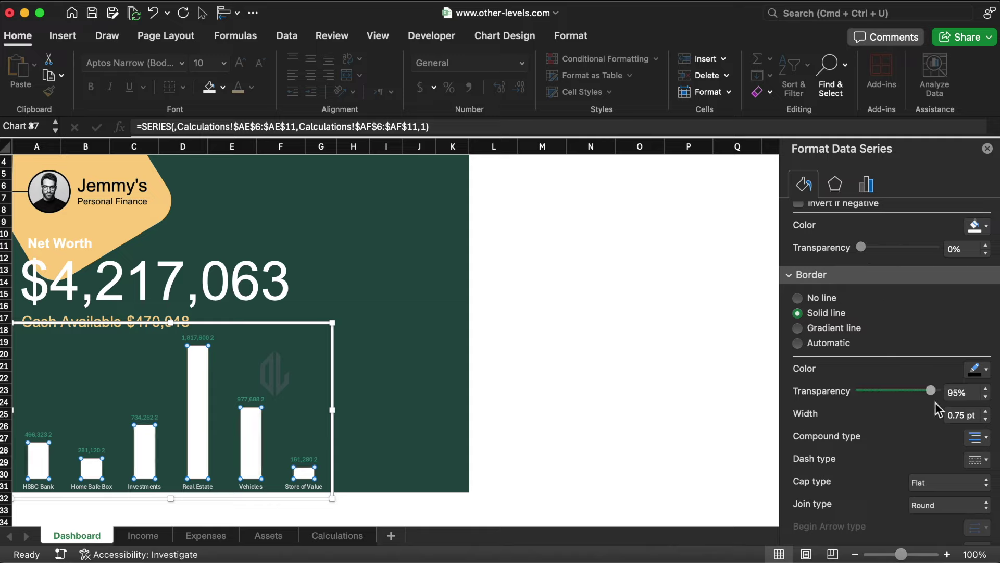
{"action": "left_click", "coordinate": [986, 419]}
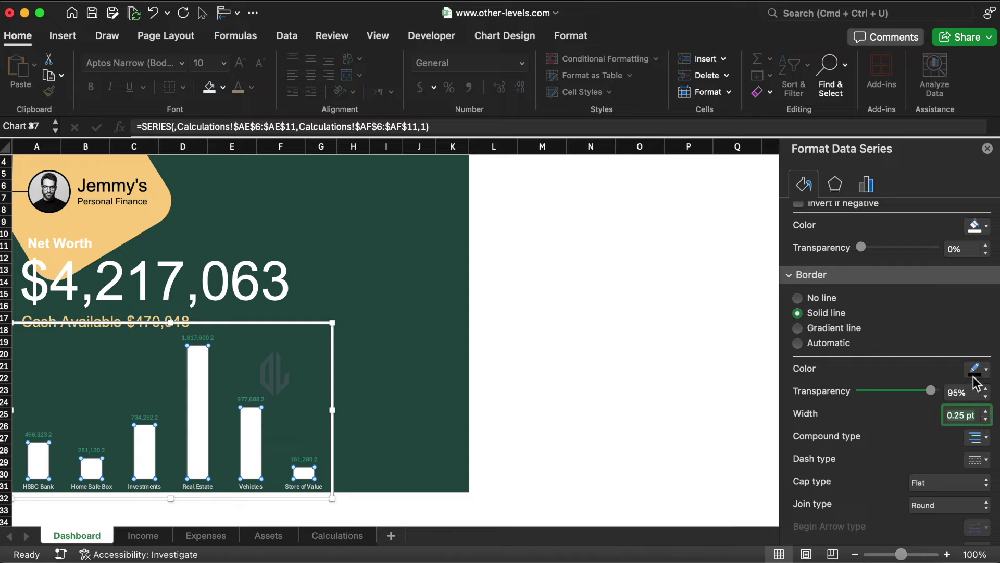
{"action": "left_click", "coordinate": [866, 185]}
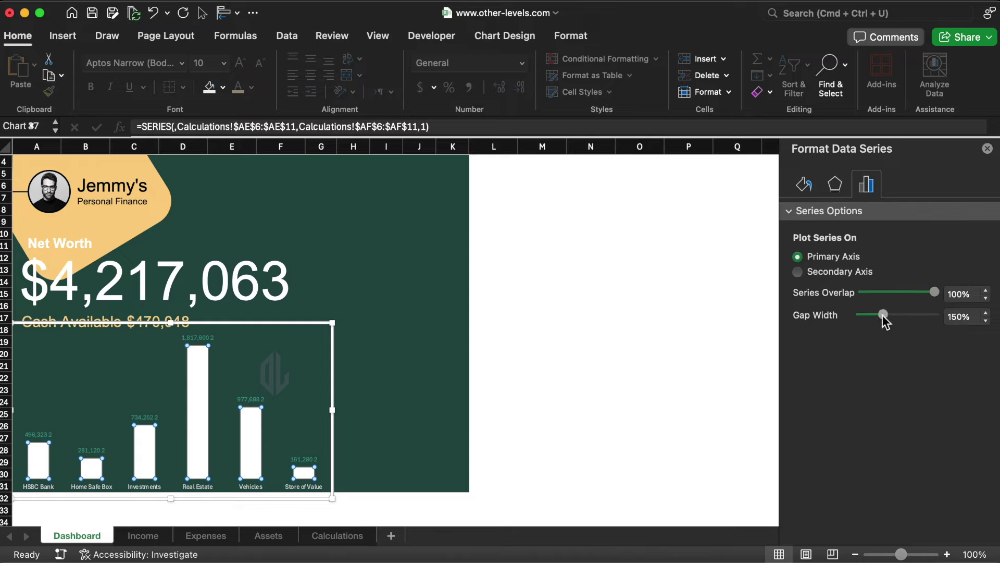
Set the bars' gap width to 0% and the data labels to Arial
{"action": "left_click_drag", "start_coordinate": [882, 315], "coordinate": [851, 316]}
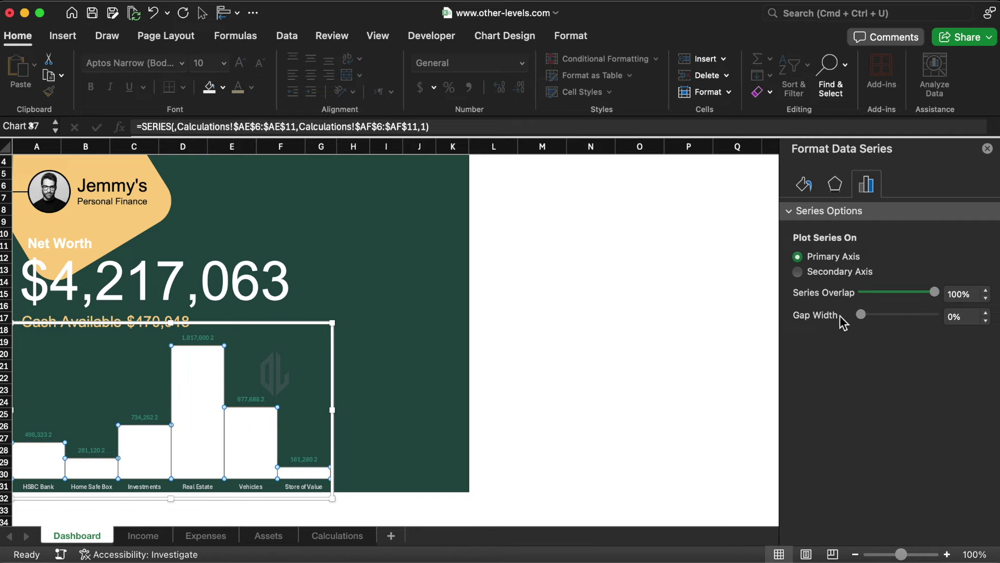
{"action": "left_click", "coordinate": [201, 338]}
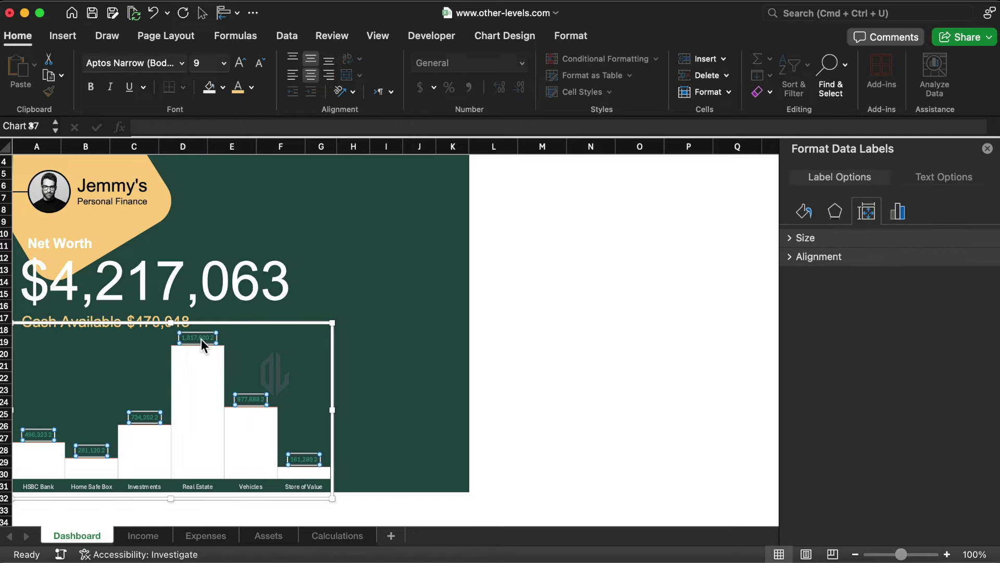
{"action": "left_click", "coordinate": [183, 62]}
{"action": "left_click", "coordinate": [164, 194]}
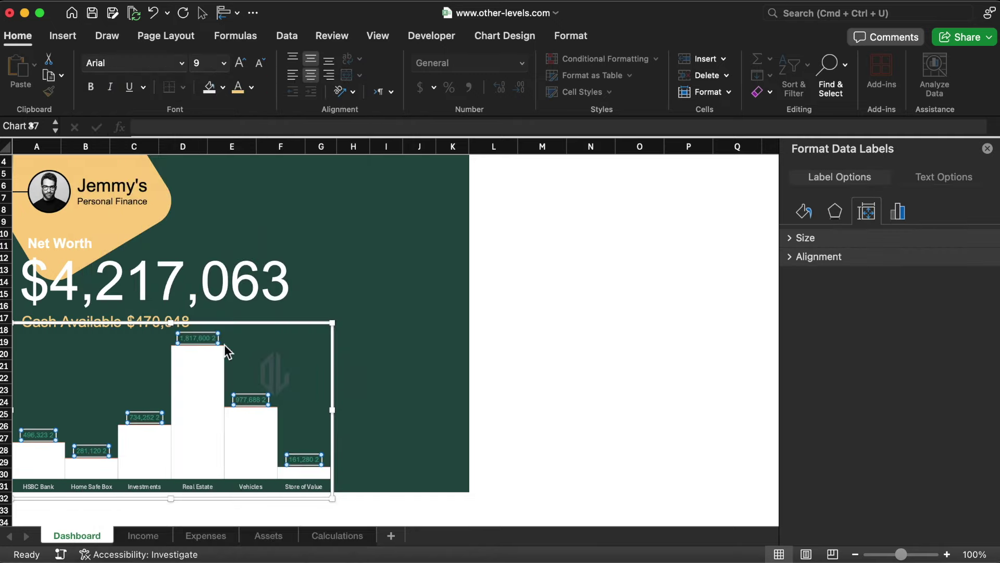
Give the second series a solid orange 2.5 pt outline and narrow the chart from the right
{"action": "left_click", "coordinate": [230, 407]}
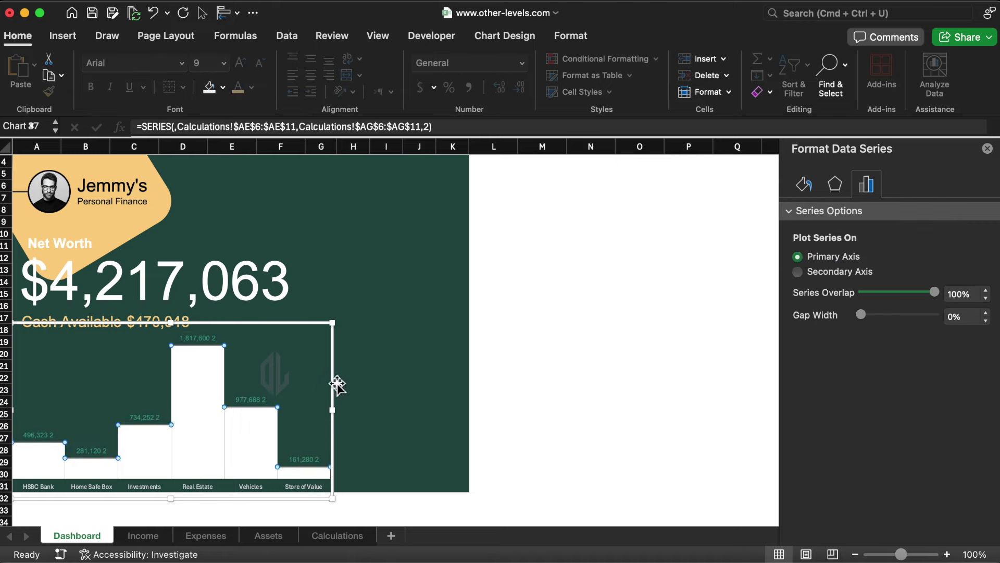
{"action": "left_click", "coordinate": [803, 190]}
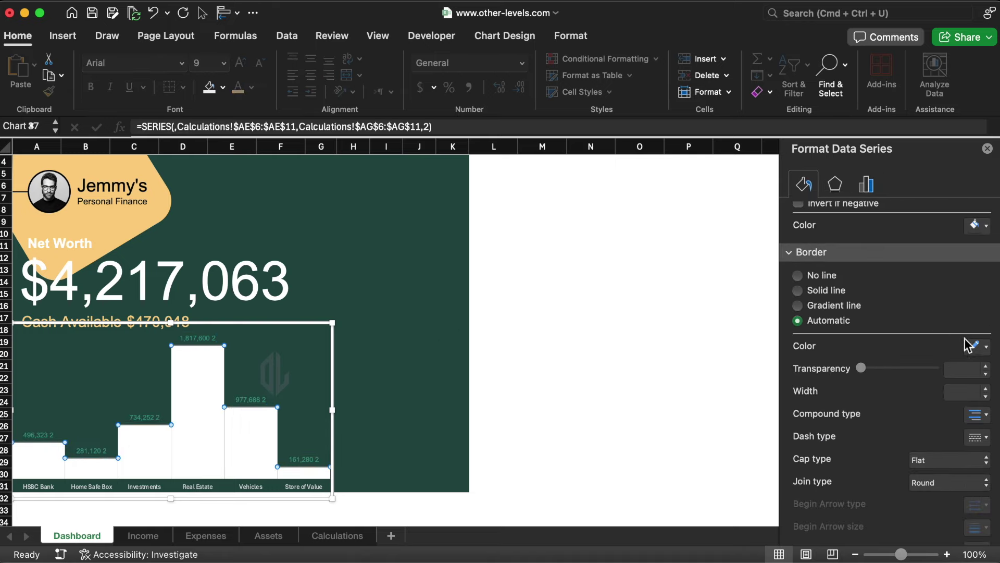
{"action": "left_click", "coordinate": [977, 347]}
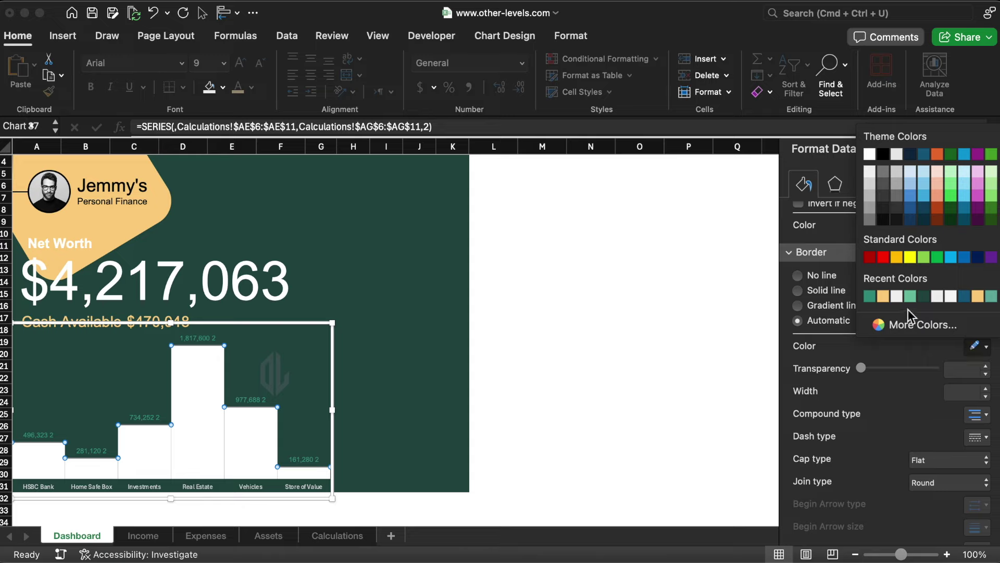
{"action": "left_click", "coordinate": [883, 296]}
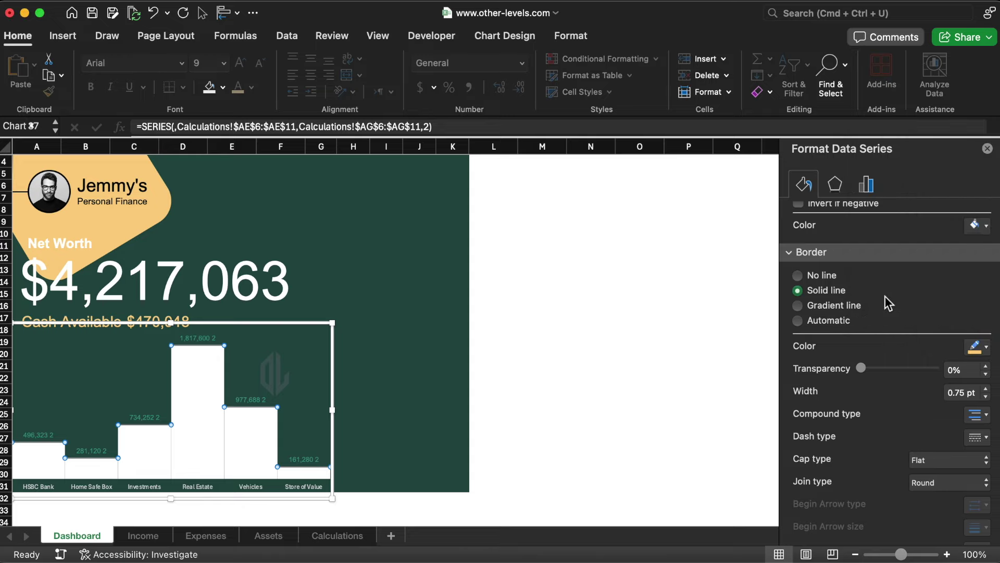
{"action": "left_click", "coordinate": [986, 390]}
{"action": "left_click", "coordinate": [985, 390]}
{"action": "left_click", "coordinate": [986, 390]}
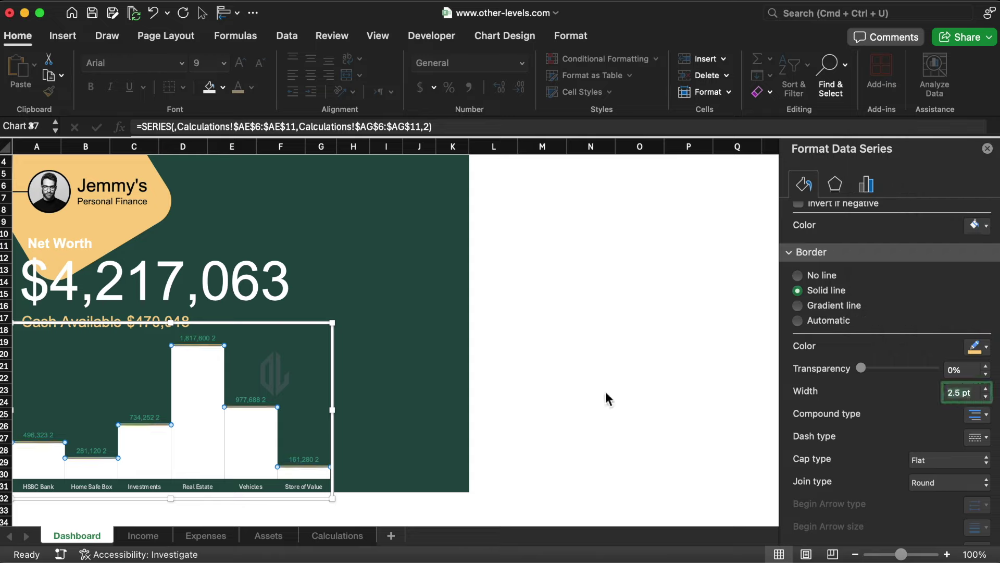
{"action": "left_click_drag", "start_coordinate": [332, 410], "coordinate": [316, 413]}
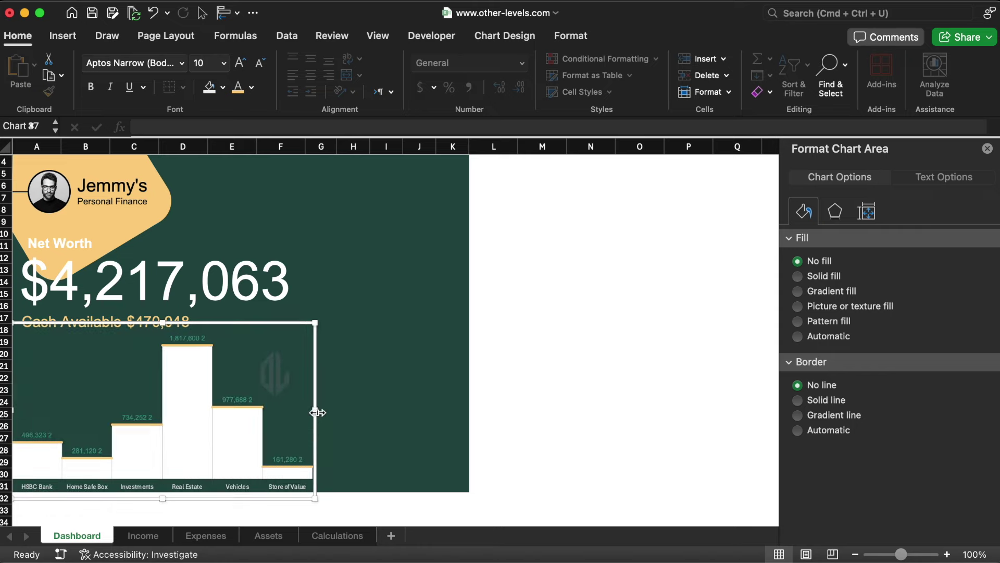
Make the bar chart's category axis labels grey
{"action": "left_click", "coordinate": [246, 488]}
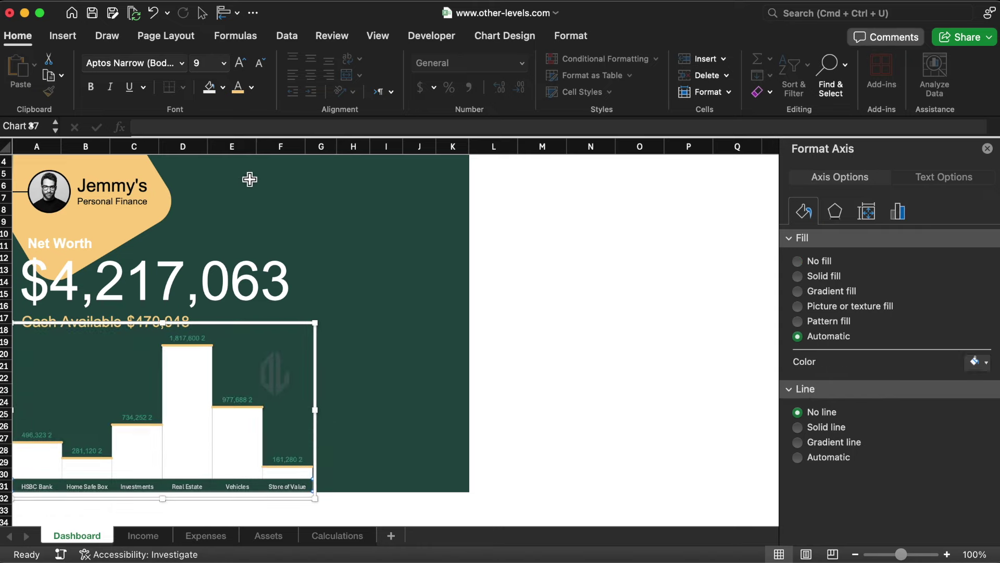
{"action": "left_click", "coordinate": [252, 91]}
{"action": "left_click", "coordinate": [243, 219]}
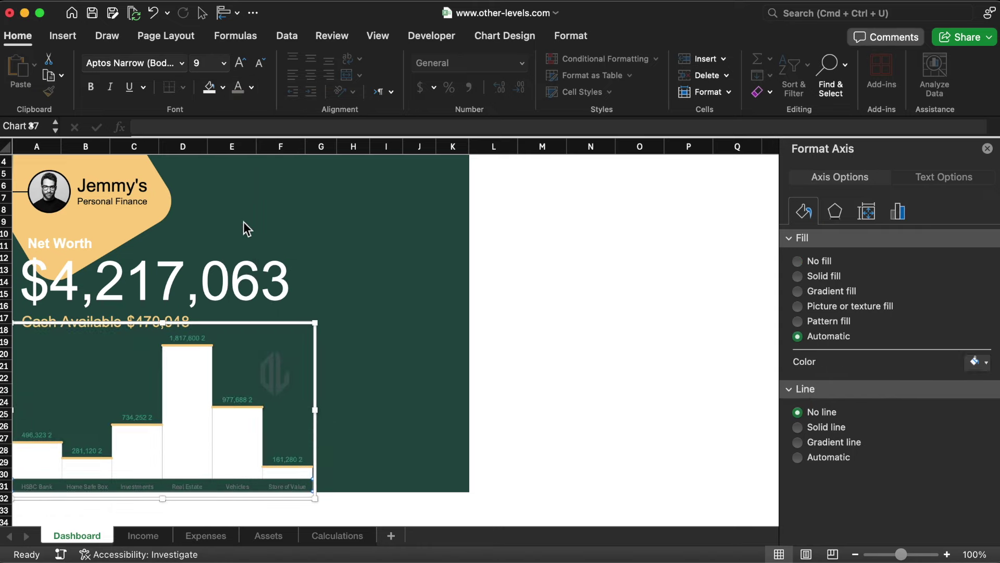
{"action": "left_click", "coordinate": [182, 63]}
{"action": "key", "text": "Escape"}
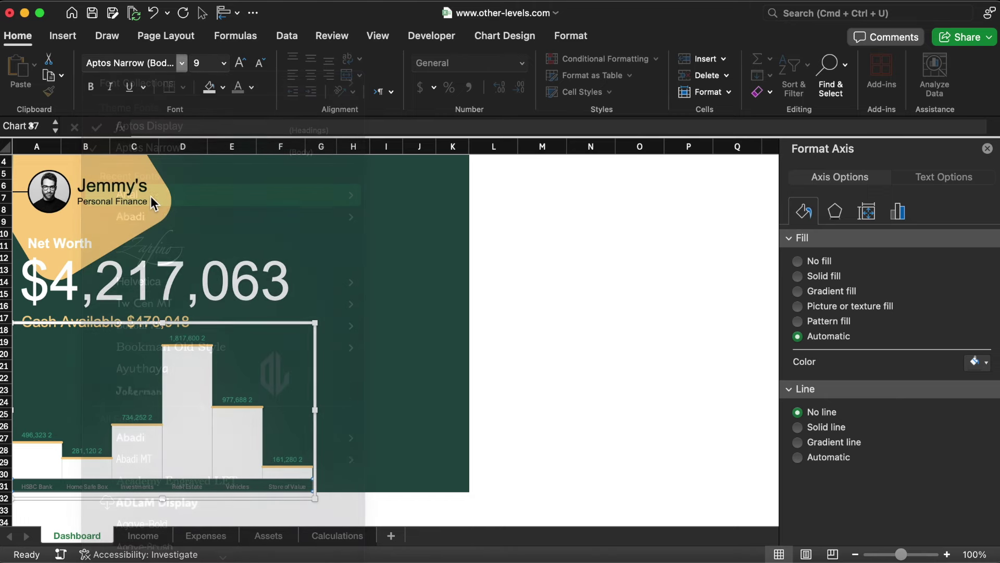
Enlarge all the chart's data labels to 10 pt
{"action": "left_click", "coordinate": [241, 333]}
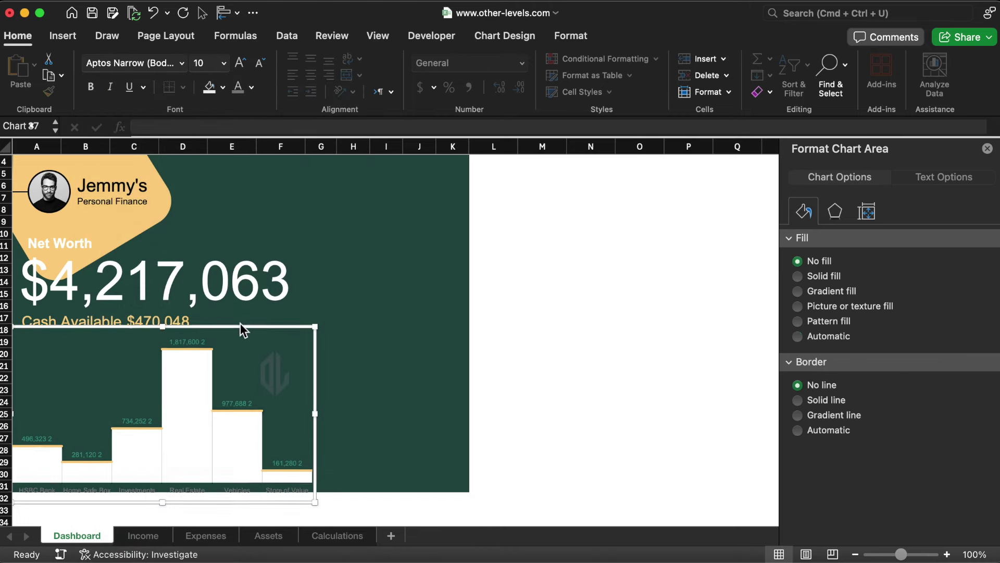
{"action": "left_click", "coordinate": [238, 414]}
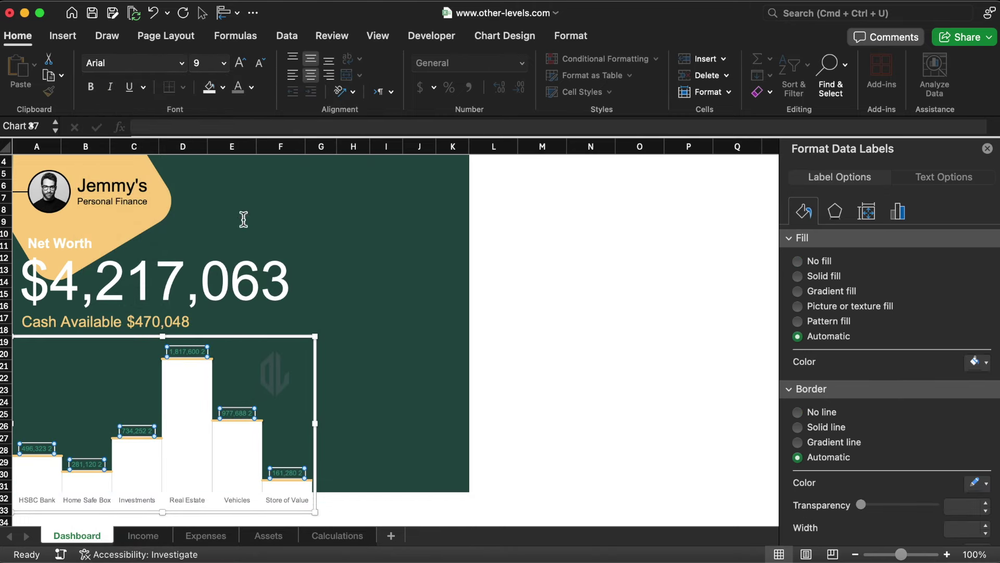
{"action": "left_click", "coordinate": [240, 63]}
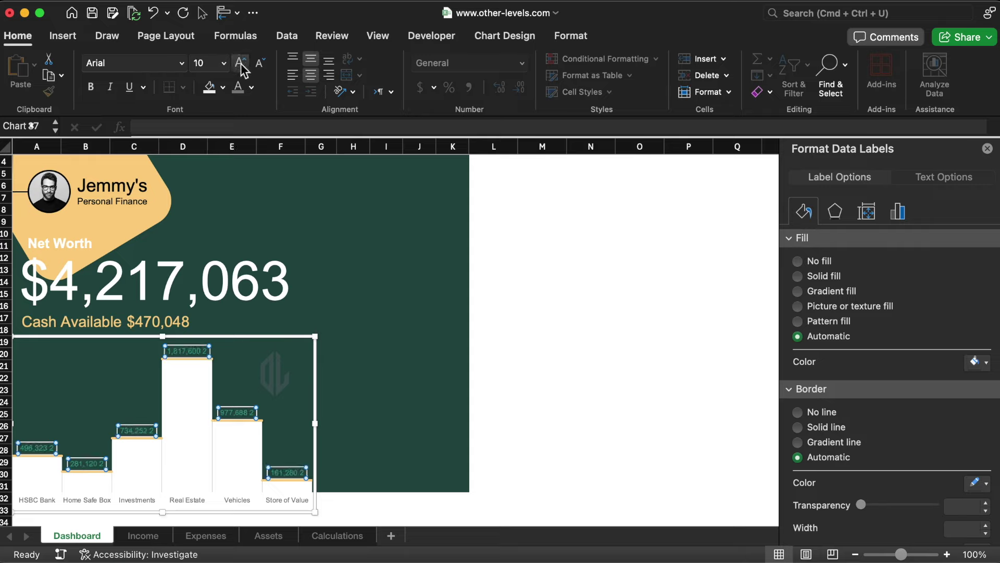
Give the bar series a grey outline with its transparency raised to 99%
{"action": "left_click", "coordinate": [224, 466]}
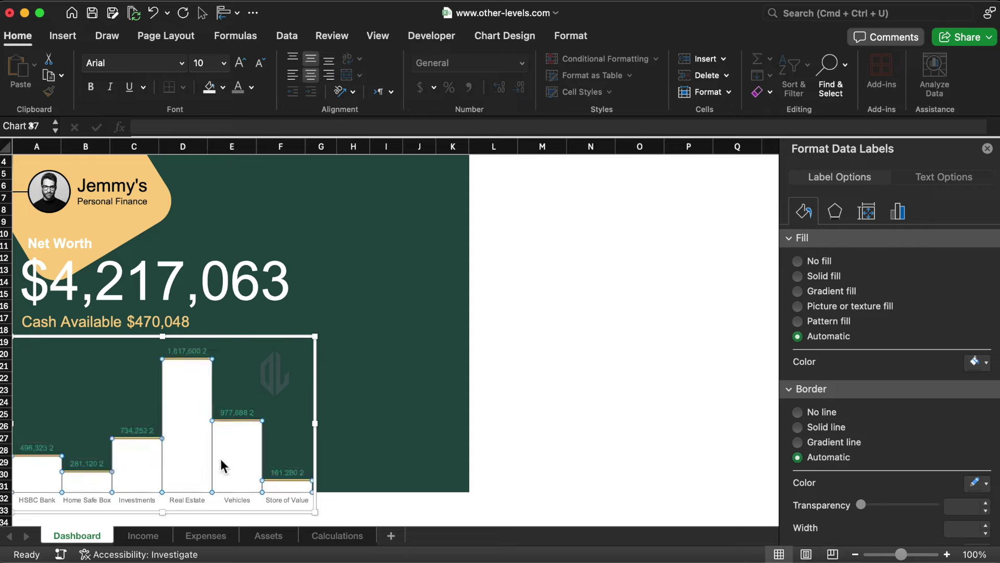
{"action": "left_click", "coordinate": [985, 495]}
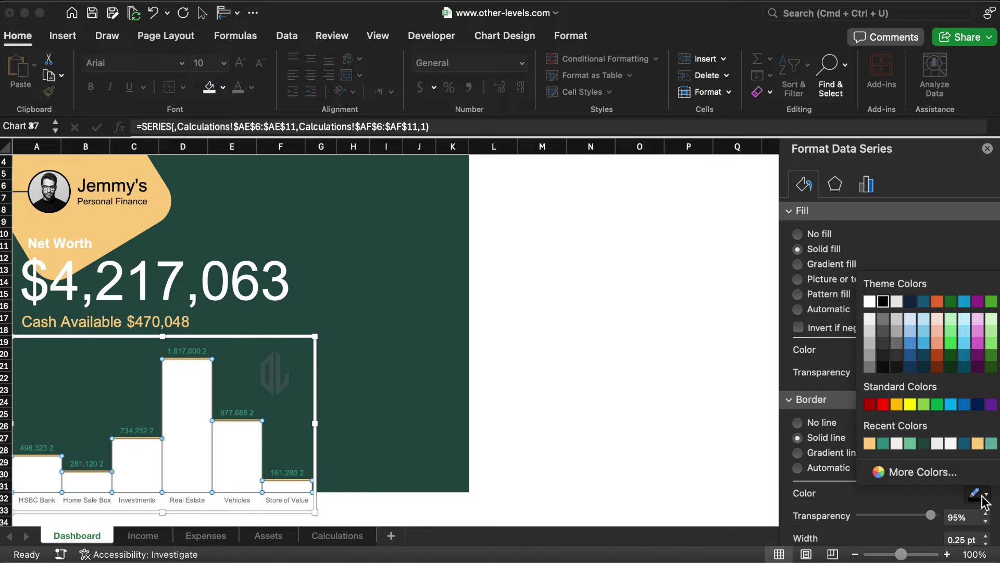
{"action": "left_click", "coordinate": [884, 344]}
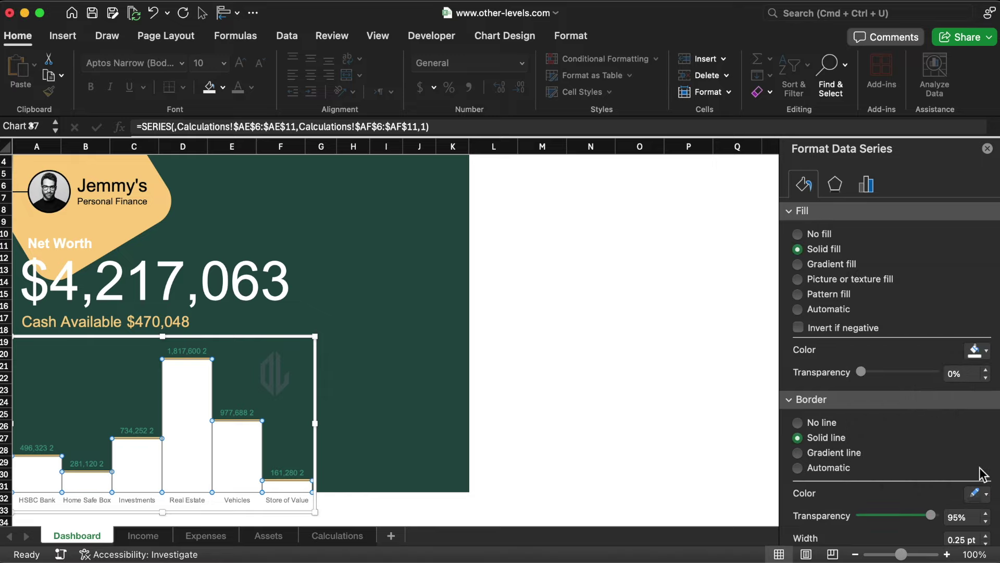
{"action": "left_click", "coordinate": [985, 513]}
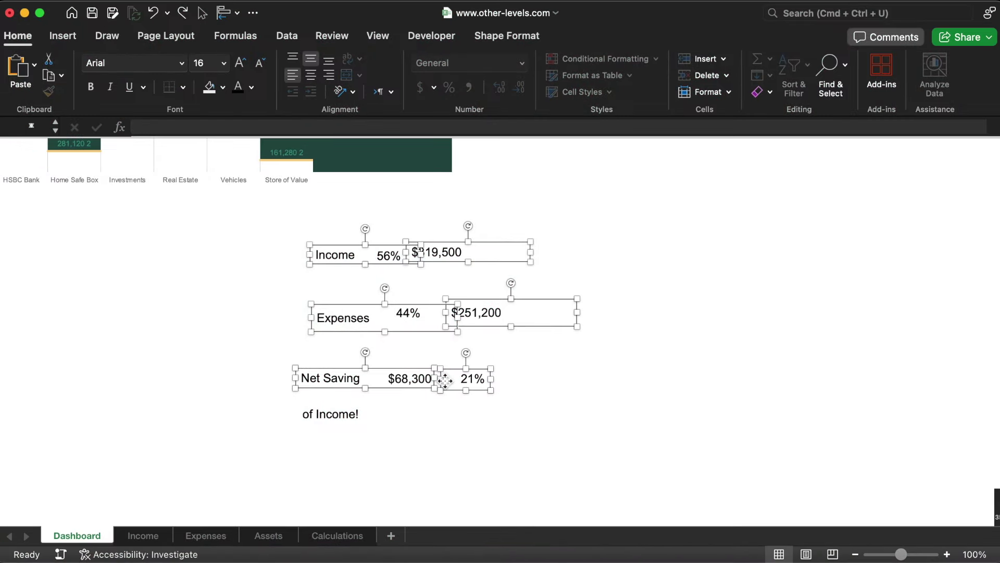
Set the Income, Expenses and Net Saving labels and amounts to 28 pt and move them left
{"action": "left_click", "coordinate": [411, 390], "text": "shift"}
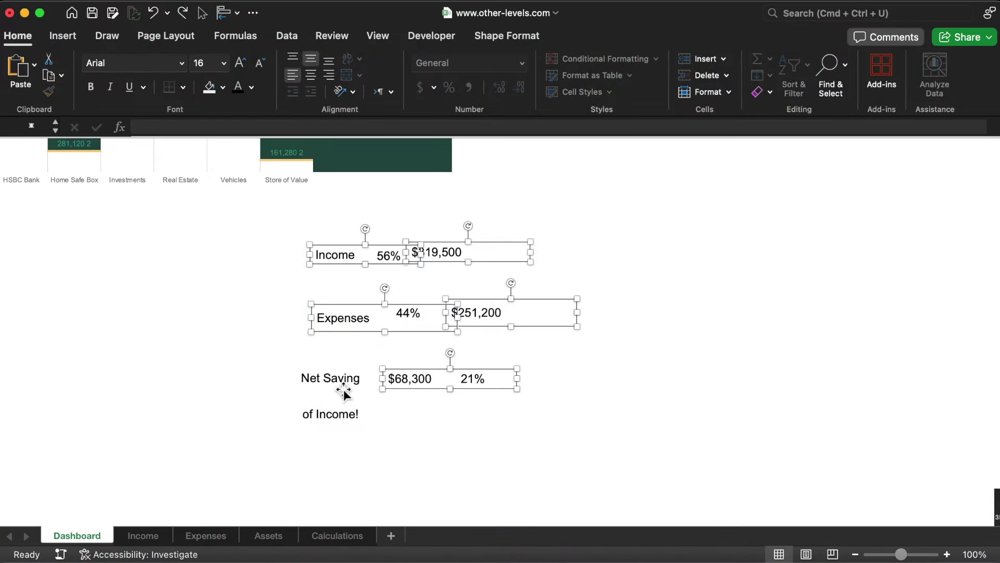
{"action": "left_click", "coordinate": [339, 383], "text": "shift"}
{"action": "left_click", "coordinate": [224, 63]}
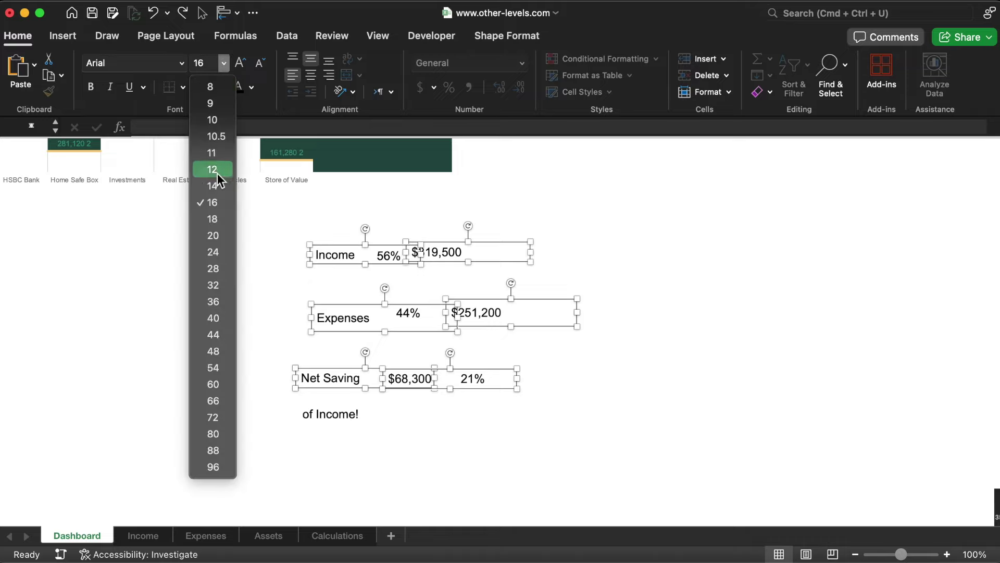
{"action": "left_click", "coordinate": [217, 270]}
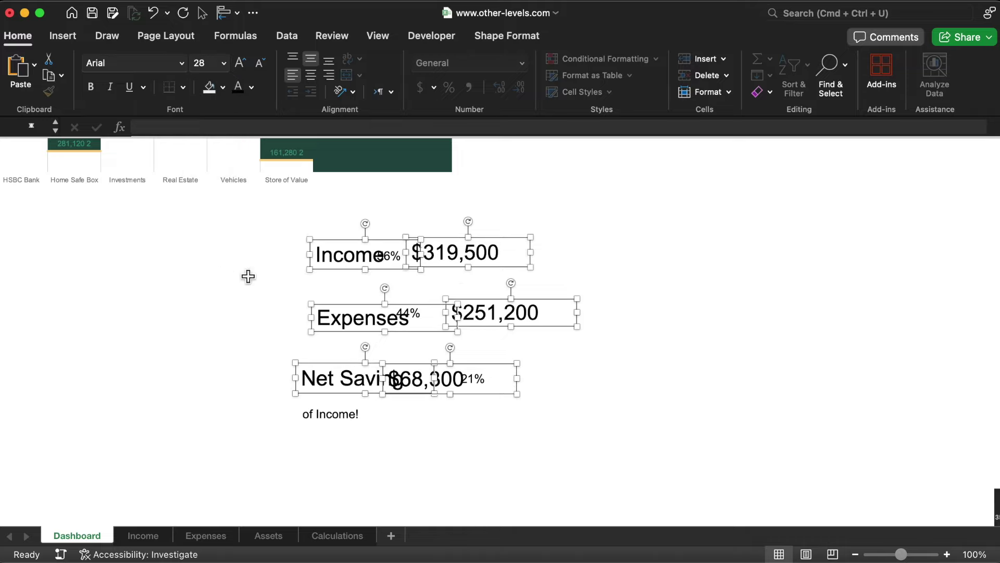
{"action": "left_click_drag", "start_coordinate": [247, 269], "coordinate": [125, 251]}
Select the $319,500 amount box on its own
{"action": "scroll", "coordinate": [125, 253], "scroll_direction": "up", "scroll_amount": 3}
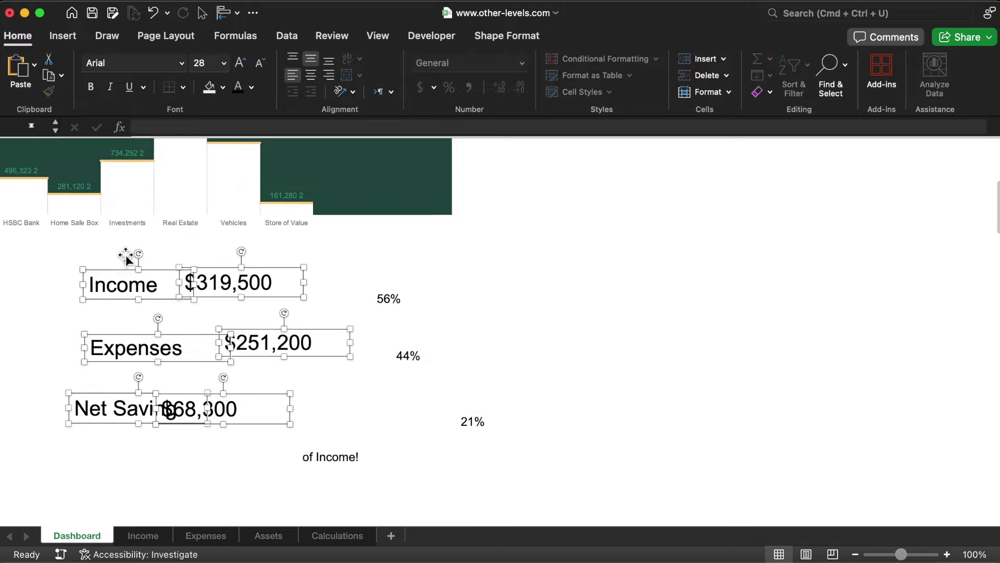
{"action": "left_click", "coordinate": [364, 268]}
{"action": "left_click", "coordinate": [213, 290]}
Place $319,500 under the Income label, left-aligned, and nudge the Income card right
{"action": "left_click_drag", "start_coordinate": [214, 290], "coordinate": [102, 312]}
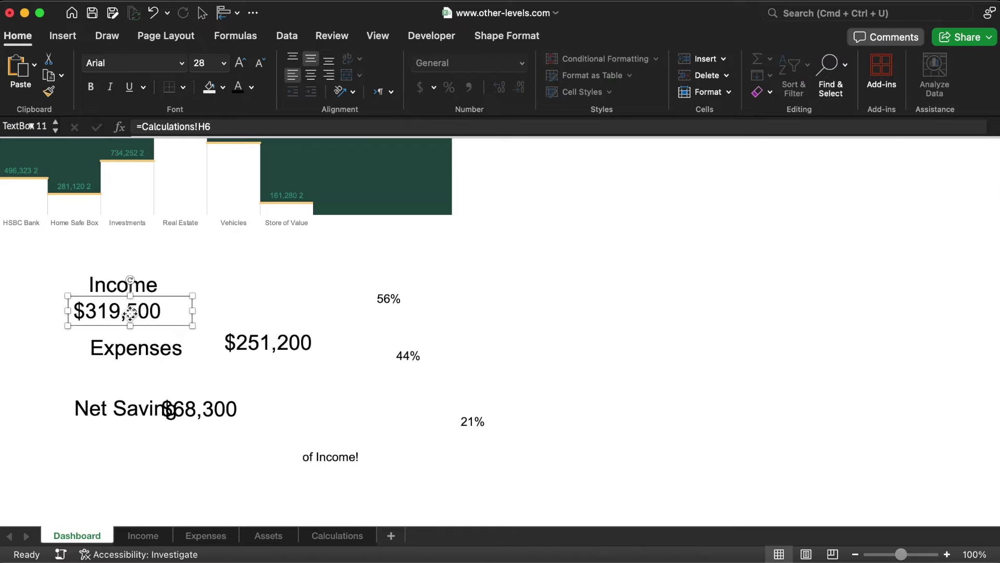
{"action": "left_click", "coordinate": [115, 281], "text": "shift"}
{"action": "left_click", "coordinate": [224, 13]}
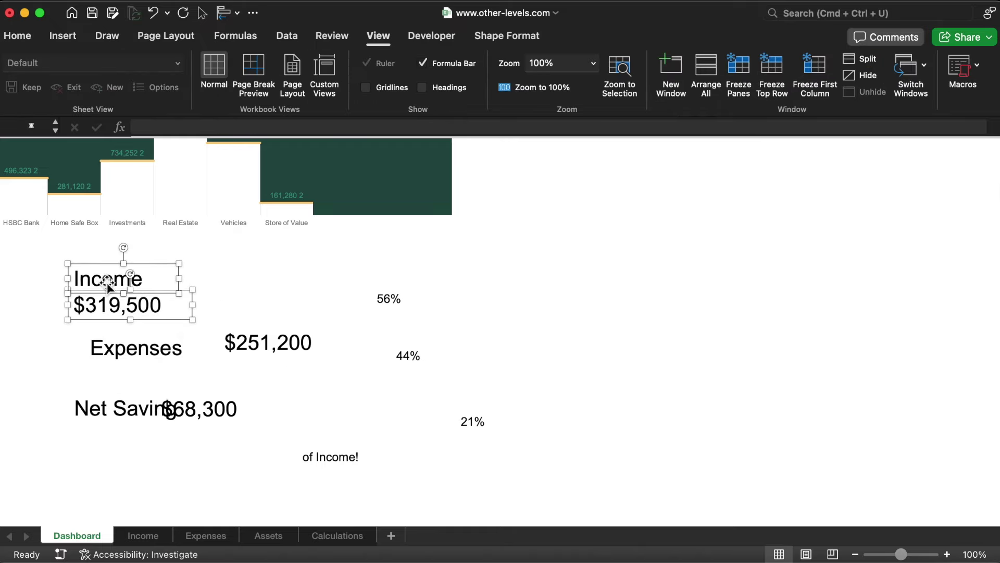
{"action": "left_click_drag", "start_coordinate": [78, 279], "coordinate": [84, 279]}
Put $68,300 under Net Saving and $251,200 under Expenses in the left column
{"action": "left_click_drag", "start_coordinate": [118, 414], "coordinate": [131, 471]}
{"action": "left_click_drag", "start_coordinate": [135, 347], "coordinate": [92, 365]}
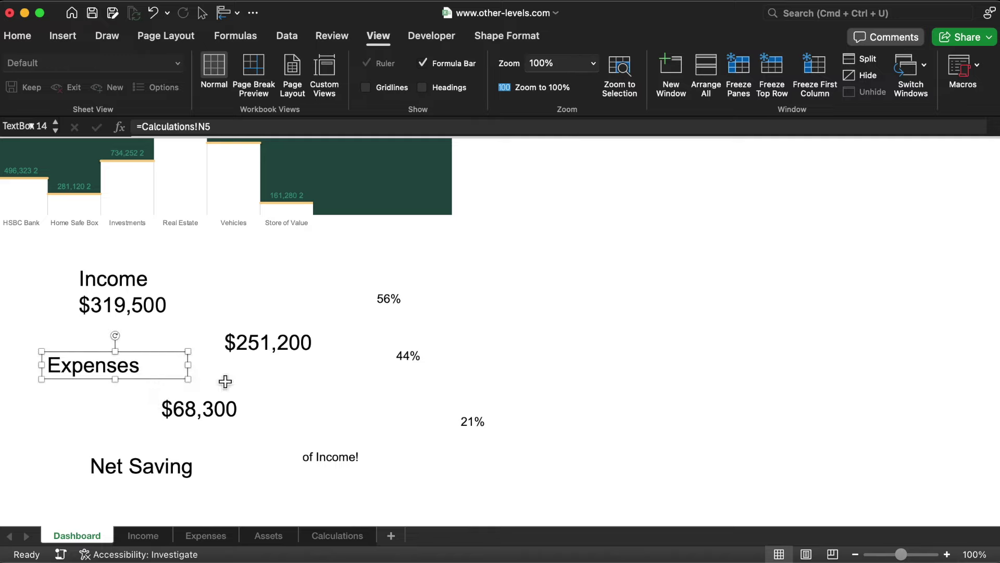
{"action": "left_click_drag", "start_coordinate": [229, 416], "coordinate": [161, 494]}
{"action": "left_click_drag", "start_coordinate": [284, 348], "coordinate": [106, 397]}
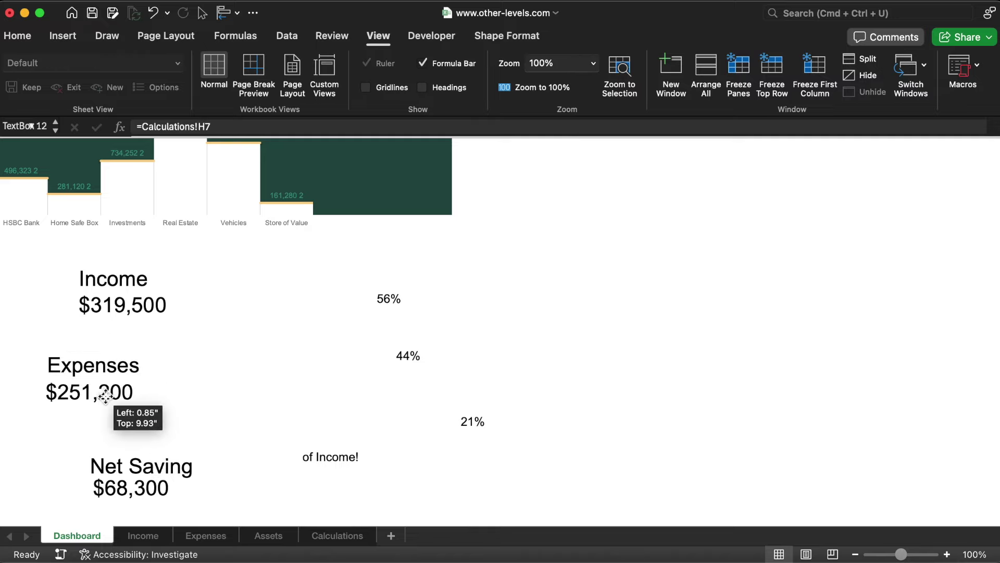
Place 56% above Income and 44% above Expenses, shifting the Expenses card down slightly
{"action": "left_click_drag", "start_coordinate": [402, 306], "coordinate": [105, 265]}
{"action": "left_click_drag", "start_coordinate": [431, 366], "coordinate": [81, 352]}
{"action": "left_click", "coordinate": [94, 364], "text": "shift"}
{"action": "left_click", "coordinate": [88, 391], "text": "shift"}
{"action": "left_click_drag", "start_coordinate": [63, 392], "coordinate": [63, 409]}
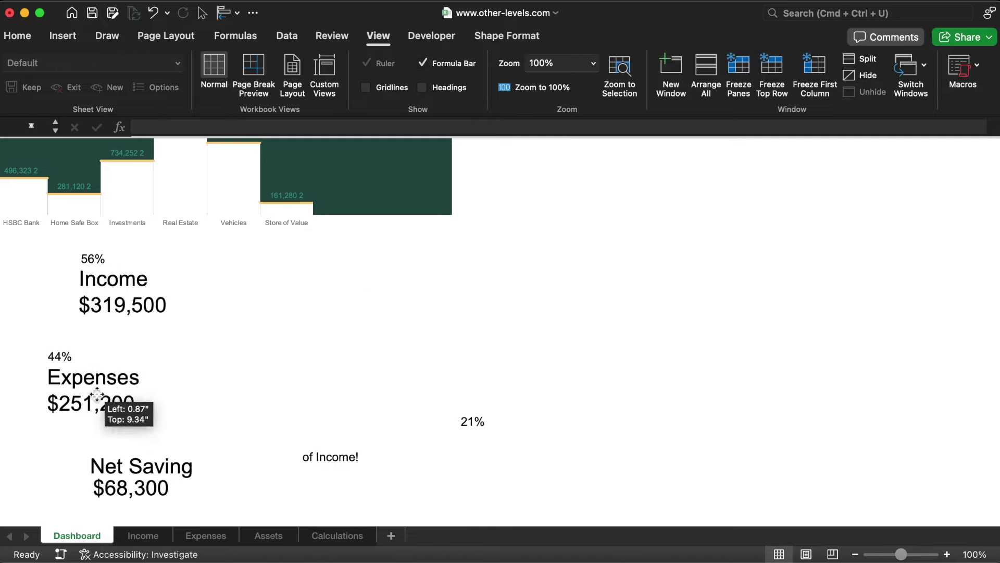
{"action": "left_click", "coordinate": [102, 259]}
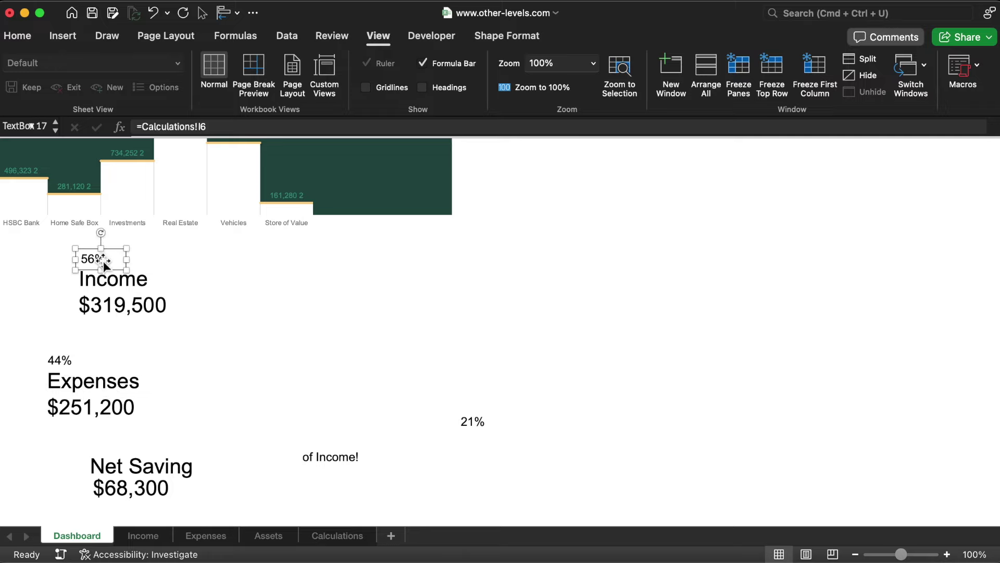
{"action": "left_click", "coordinate": [63, 361], "text": "shift"}
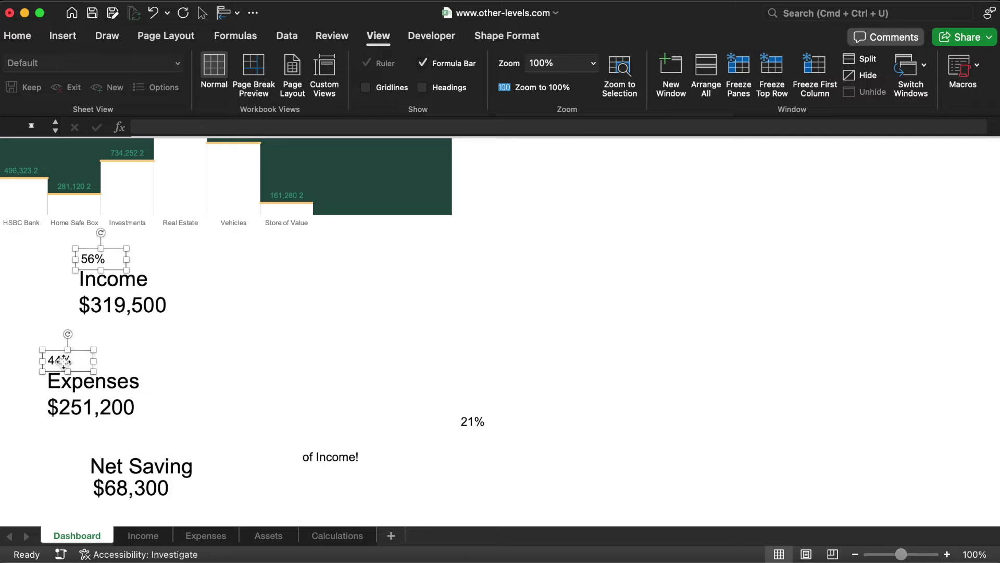
{"action": "left_click", "coordinate": [19, 37]}
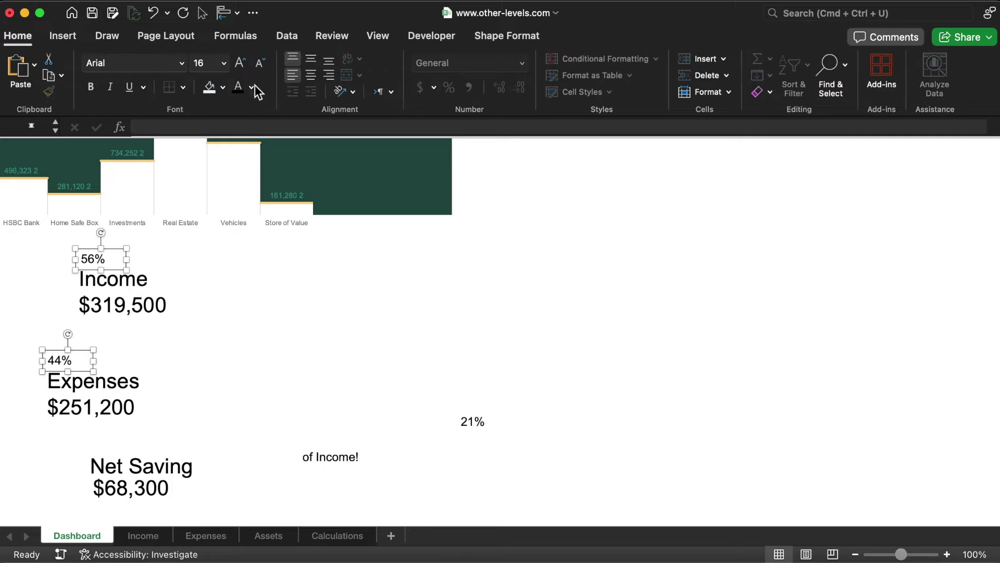
Make the 56% and 44% figures grey and one size larger
{"action": "left_click", "coordinate": [251, 87]}
{"action": "left_click", "coordinate": [243, 208]}
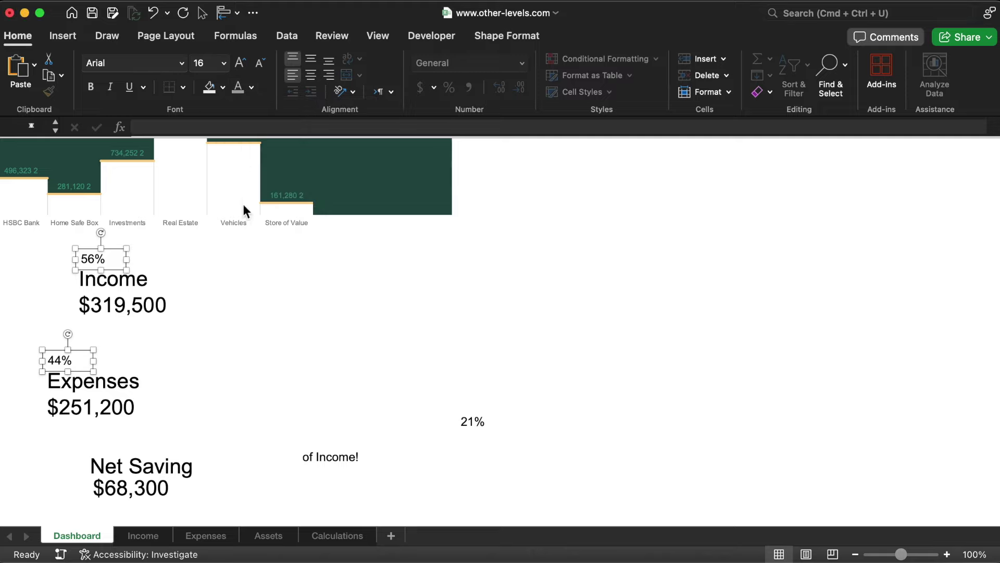
{"action": "left_click", "coordinate": [239, 63]}
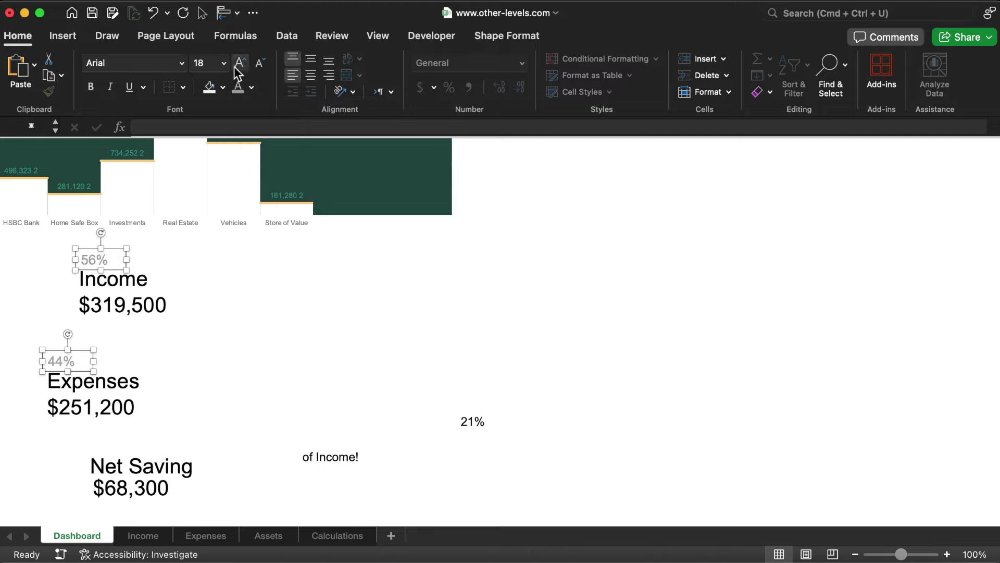
Colour the Income label green, 1CA282
{"action": "left_click", "coordinate": [133, 281]}
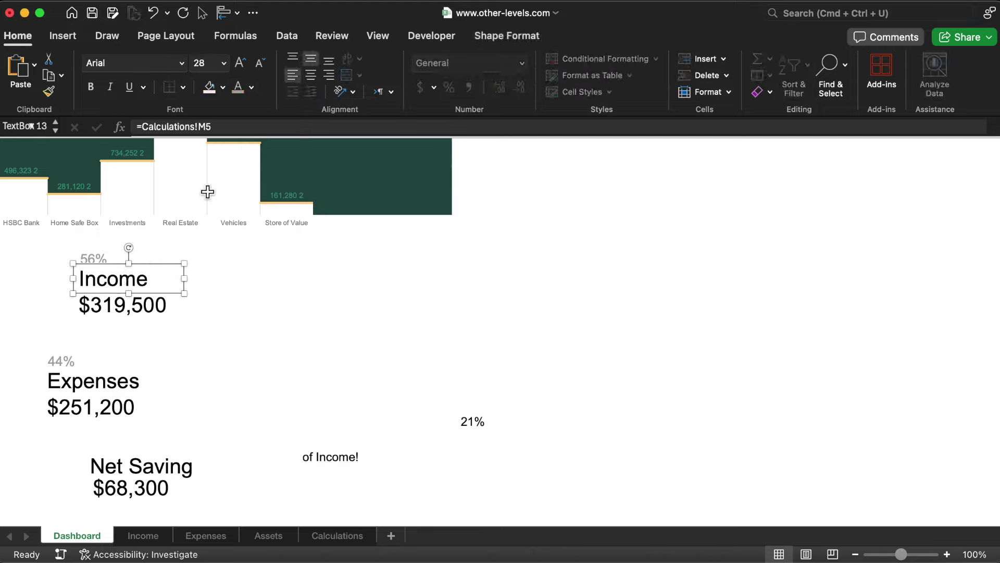
{"action": "left_click", "coordinate": [251, 88]}
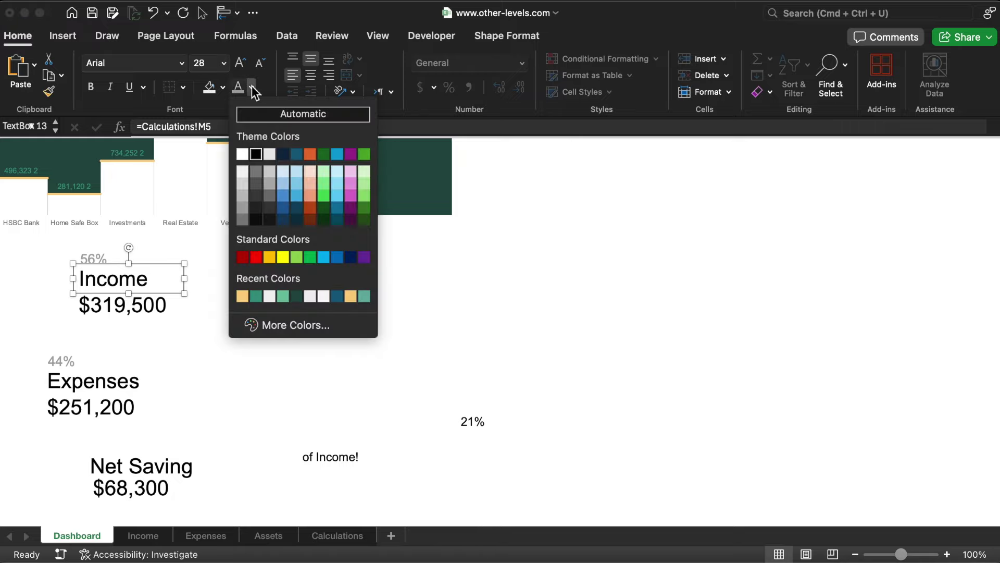
{"action": "left_click", "coordinate": [283, 324]}
{"action": "type", "text": "1CA282"}
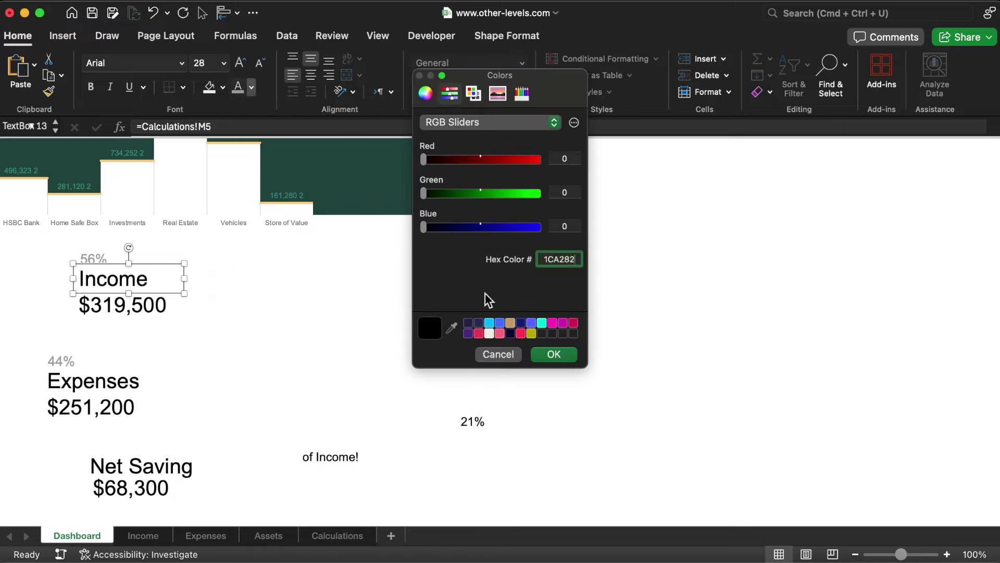
{"action": "left_click", "coordinate": [571, 354]}
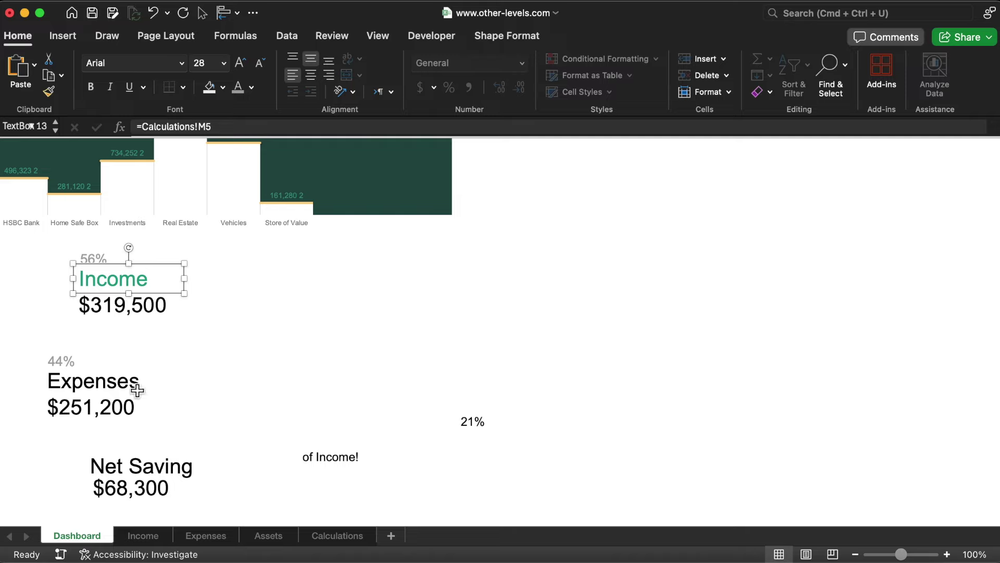
Colour the Expenses label red, EC5A5A
{"action": "left_click", "coordinate": [106, 383]}
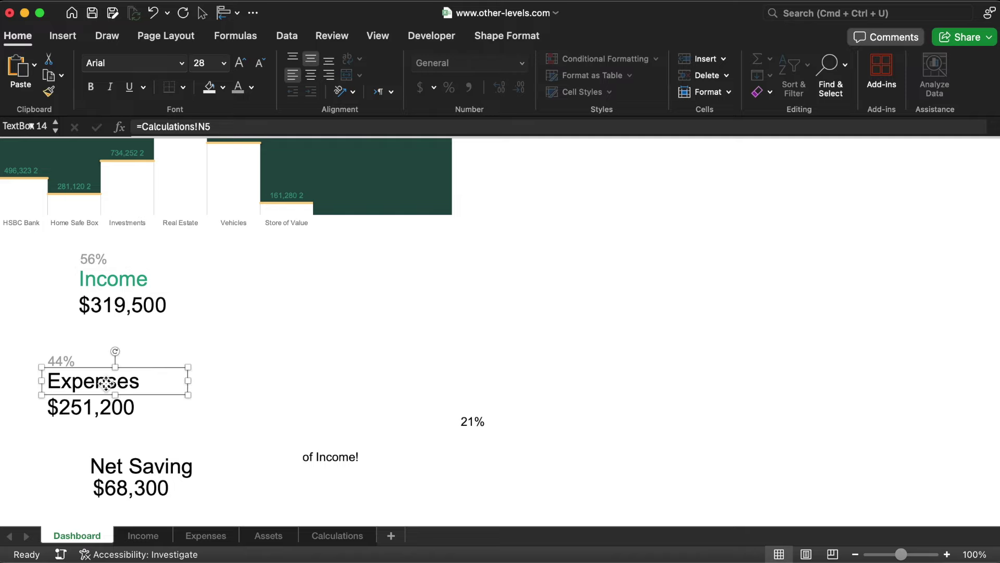
{"action": "left_click", "coordinate": [251, 87]}
{"action": "left_click", "coordinate": [295, 327]}
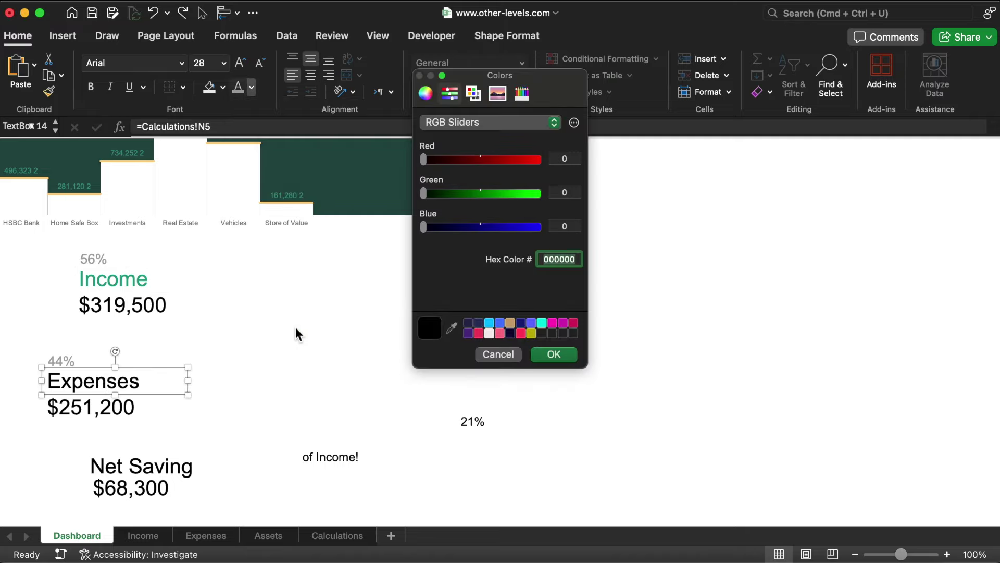
{"action": "type", "text": "EC5A5A"}
{"action": "left_click", "coordinate": [548, 354]}
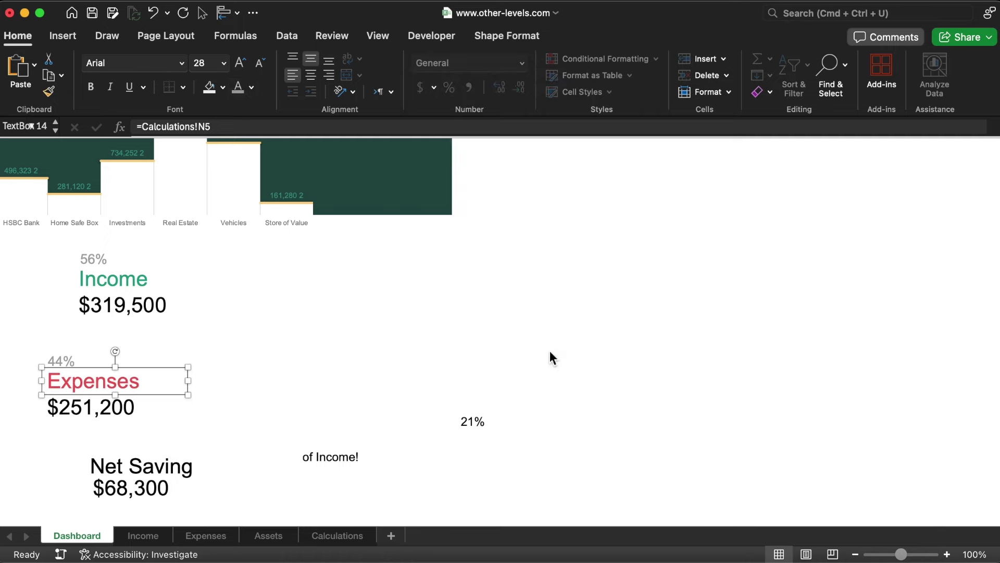
{"action": "left_click", "coordinate": [151, 499]}
Move 21% below $68,300 and left-align Net Saving with $68,300
{"action": "scroll", "coordinate": [291, 479], "scroll_direction": "down", "scroll_amount": 2}
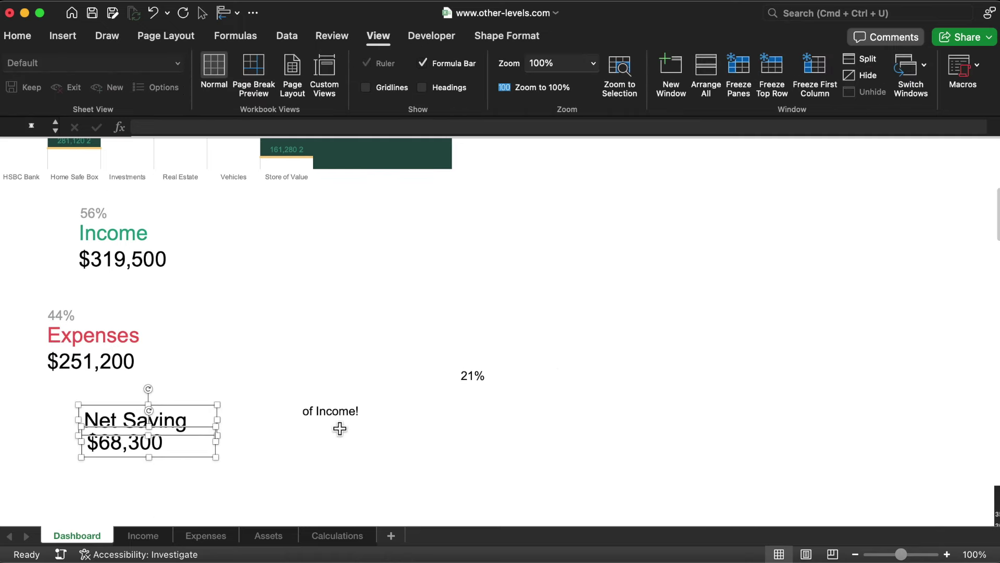
{"action": "left_click_drag", "start_coordinate": [366, 425], "coordinate": [171, 479]}
{"action": "left_click", "coordinate": [125, 443]}
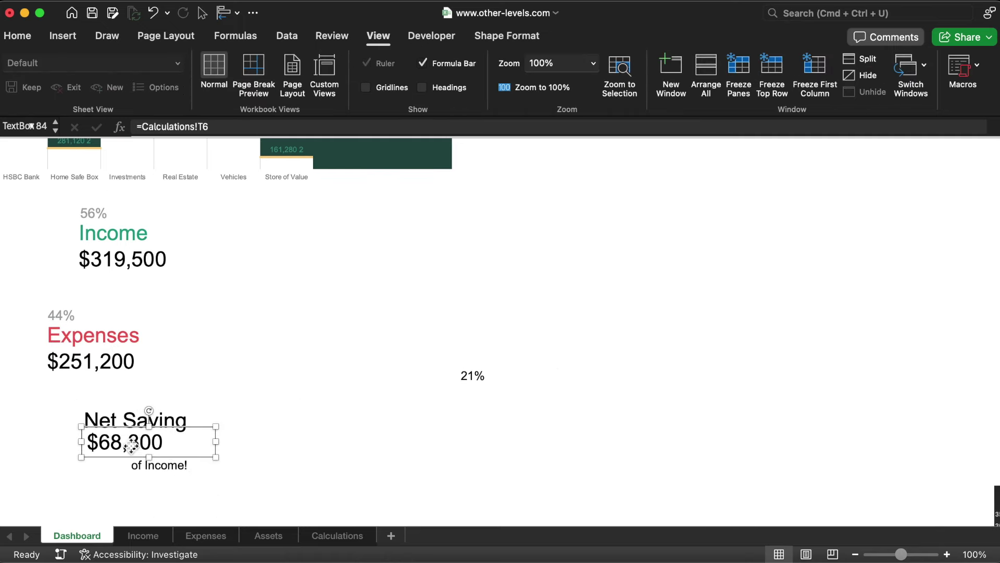
{"action": "mouse_move", "coordinate": [414, 408]}
{"action": "left_mouse_down"}
{"action": "mouse_move", "coordinate": [332, 409]}
{"action": "mouse_move", "coordinate": [108, 476]}
{"action": "left_mouse_up"}
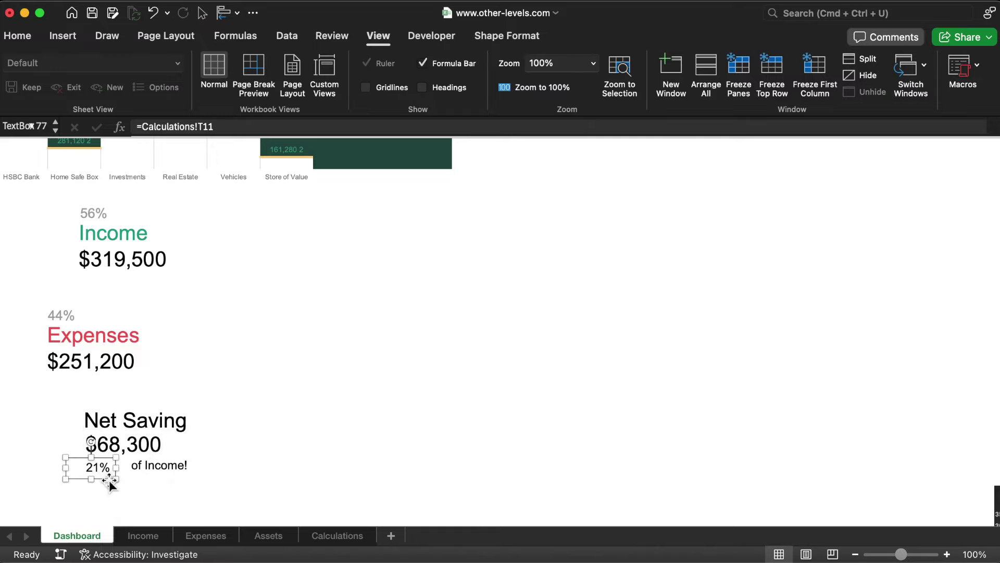
{"action": "left_click", "coordinate": [125, 442]}
{"action": "left_click", "coordinate": [107, 420], "text": "shift"}
{"action": "left_click", "coordinate": [224, 12]}
{"action": "left_click", "coordinate": [263, 49]}
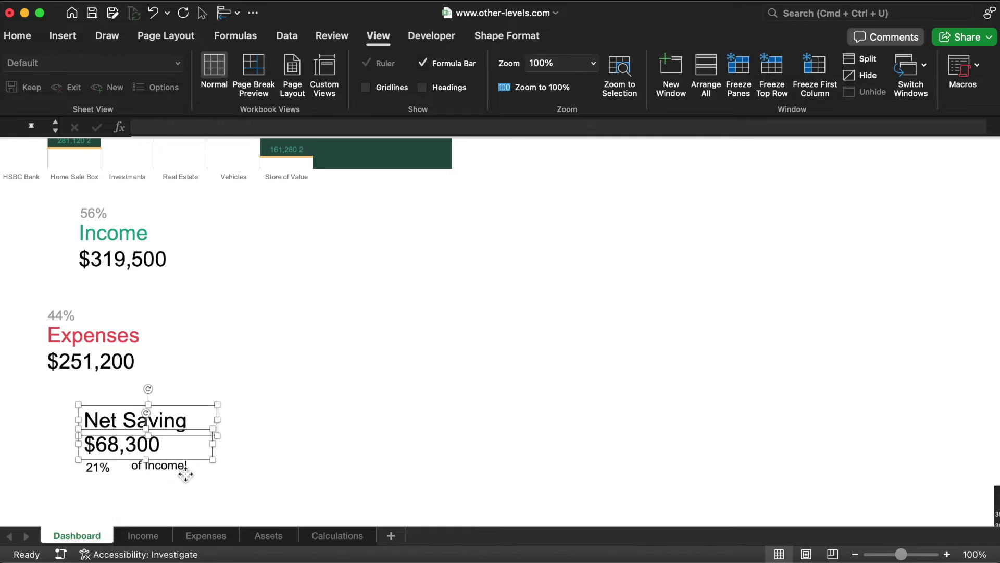
Set 'of Income!' beside 21% and make the '21% of Income!' line grey
{"action": "left_click", "coordinate": [97, 468]}
{"action": "left_click", "coordinate": [177, 465]}
{"action": "left_click_drag", "start_coordinate": [194, 482], "coordinate": [100, 471]}
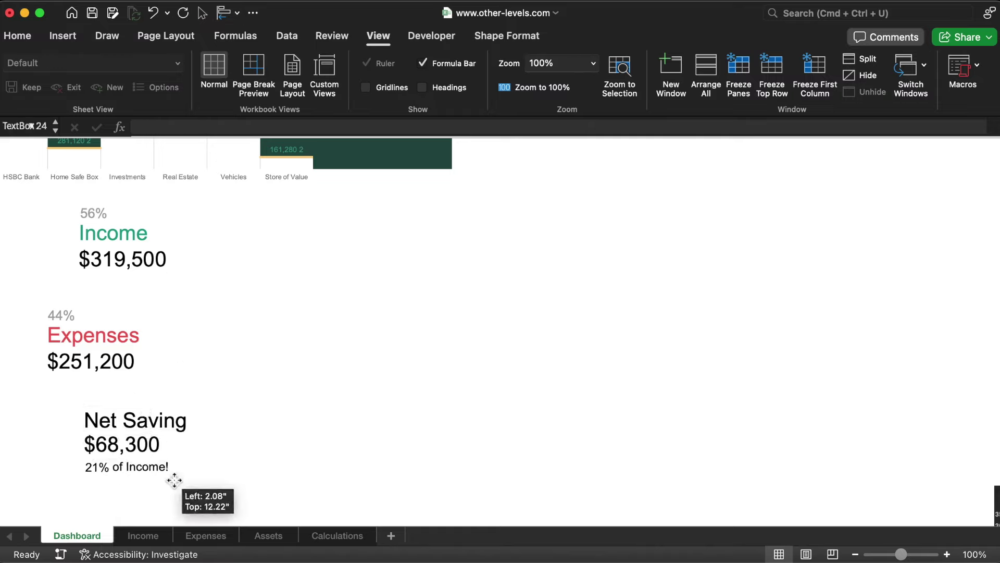
{"action": "left_click", "coordinate": [97, 467], "text": "shift"}
{"action": "left_click", "coordinate": [18, 36]}
{"action": "left_click", "coordinate": [252, 87]}
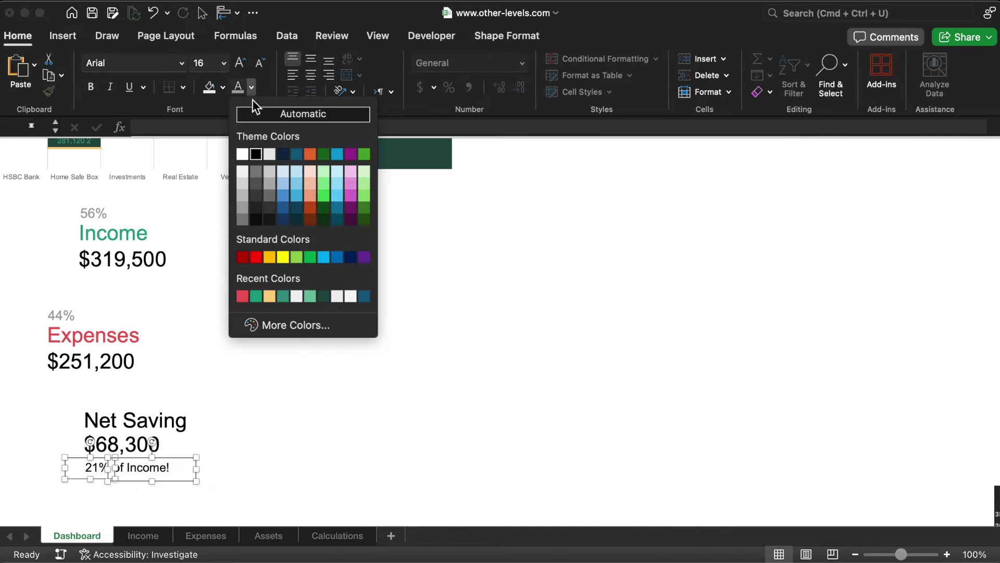
{"action": "left_click", "coordinate": [243, 210]}
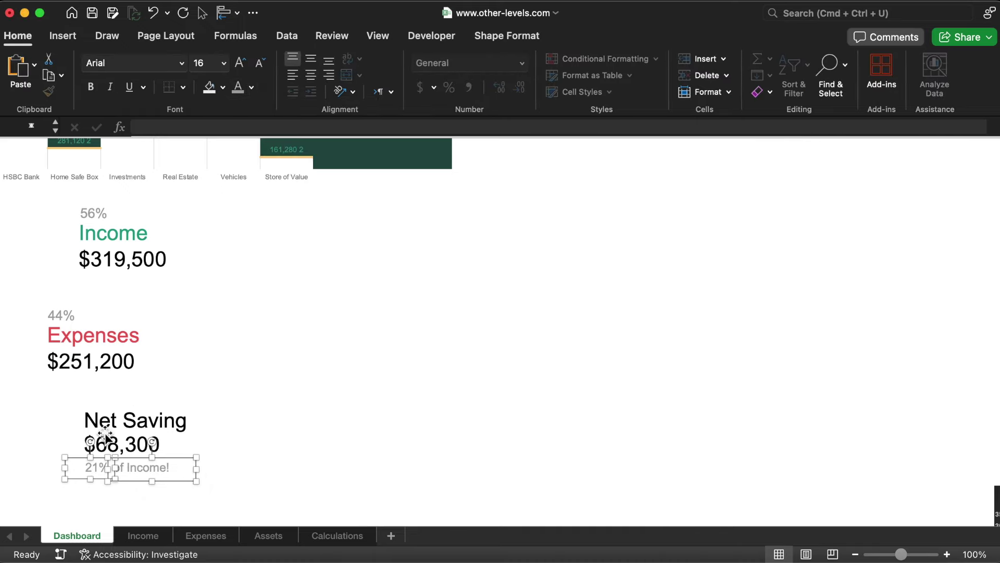
Colour the Net Saving label gold
{"action": "left_click", "coordinate": [128, 419]}
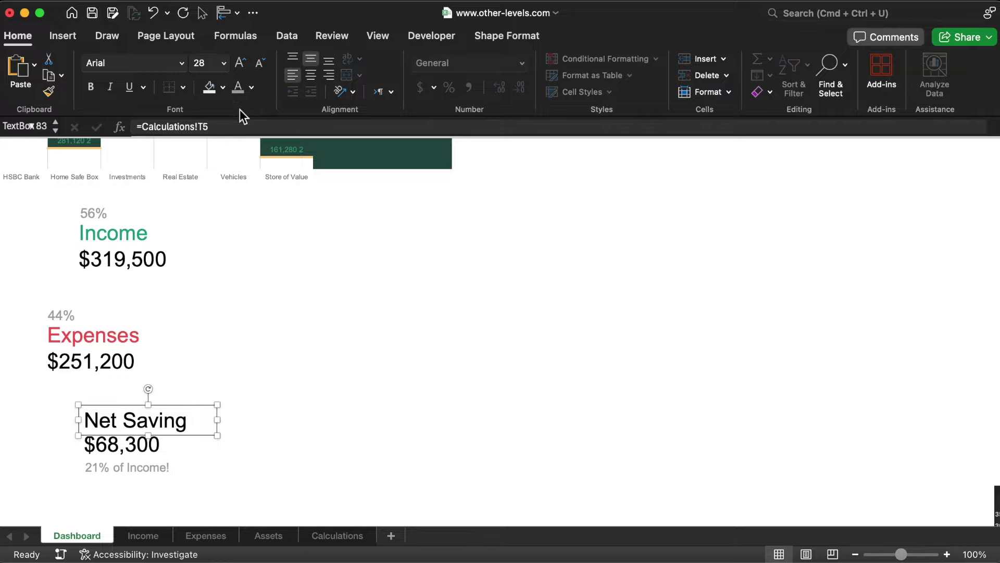
{"action": "left_click", "coordinate": [251, 89]}
{"action": "left_click", "coordinate": [268, 294]}
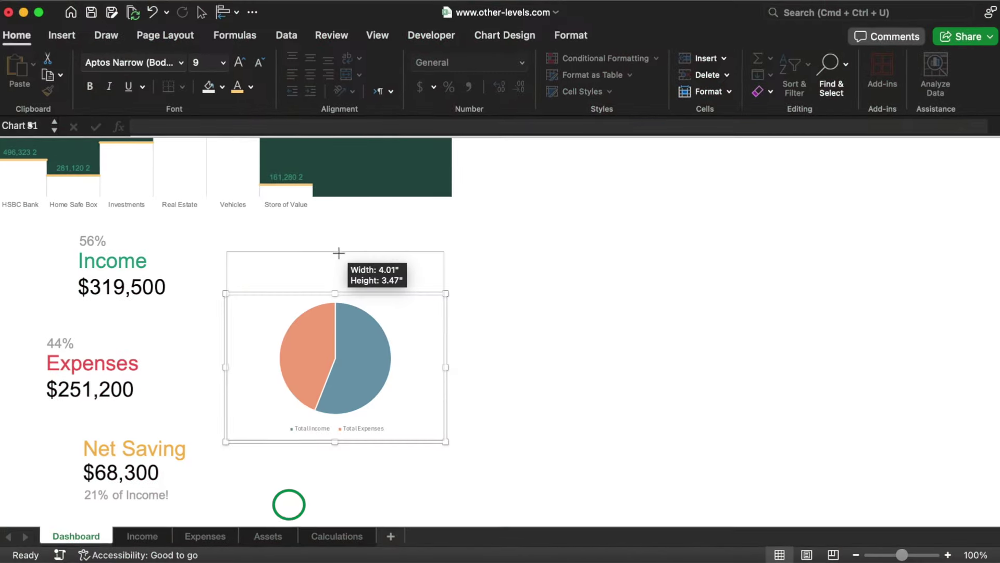
Make the Income vs Expenses pie chart taller and wider
{"action": "left_click_drag", "start_coordinate": [338, 254], "coordinate": [339, 245]}
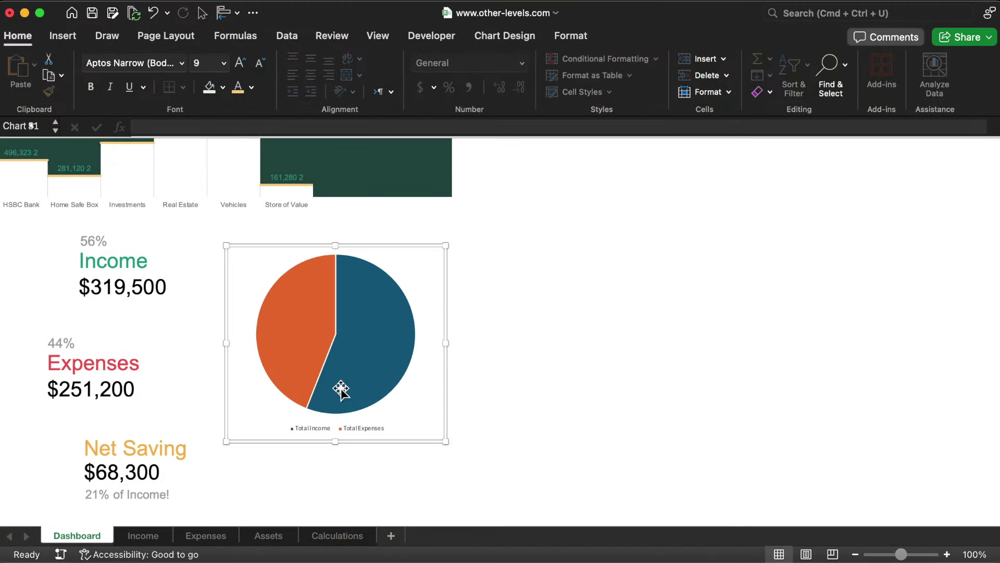
{"action": "left_click_drag", "start_coordinate": [335, 441], "coordinate": [336, 511]}
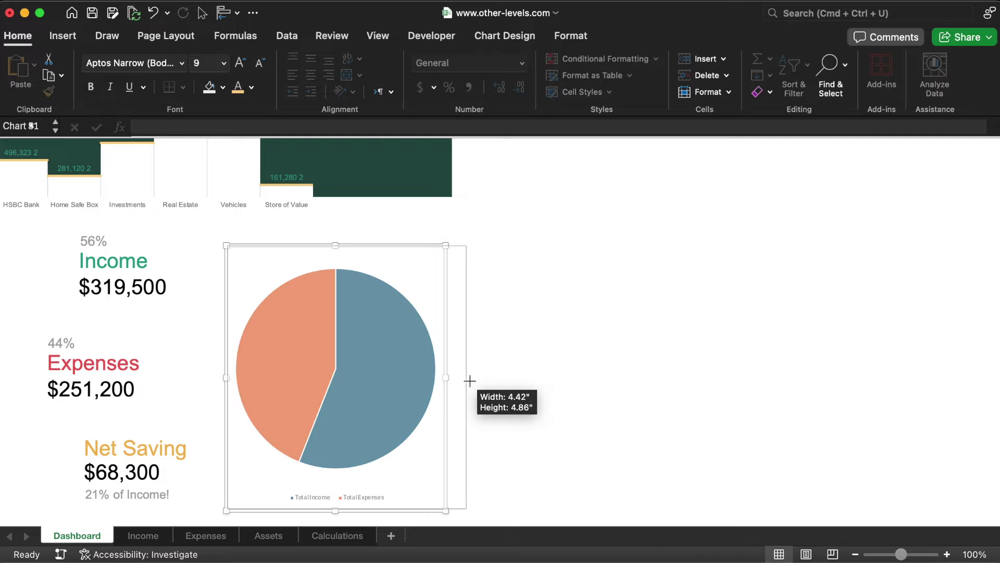
{"action": "left_click_drag", "start_coordinate": [451, 381], "coordinate": [495, 379]}
{"action": "left_click_drag", "start_coordinate": [496, 286], "coordinate": [449, 295]}
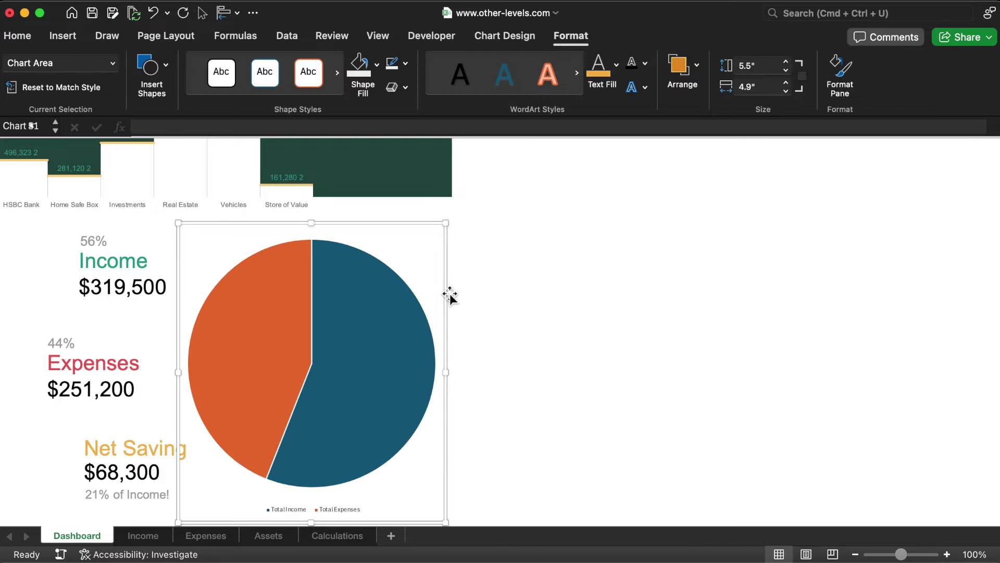
Fill the pie's expenses slice red and its income slice green
{"action": "left_click", "coordinate": [257, 345]}
{"action": "left_click", "coordinate": [258, 345]}
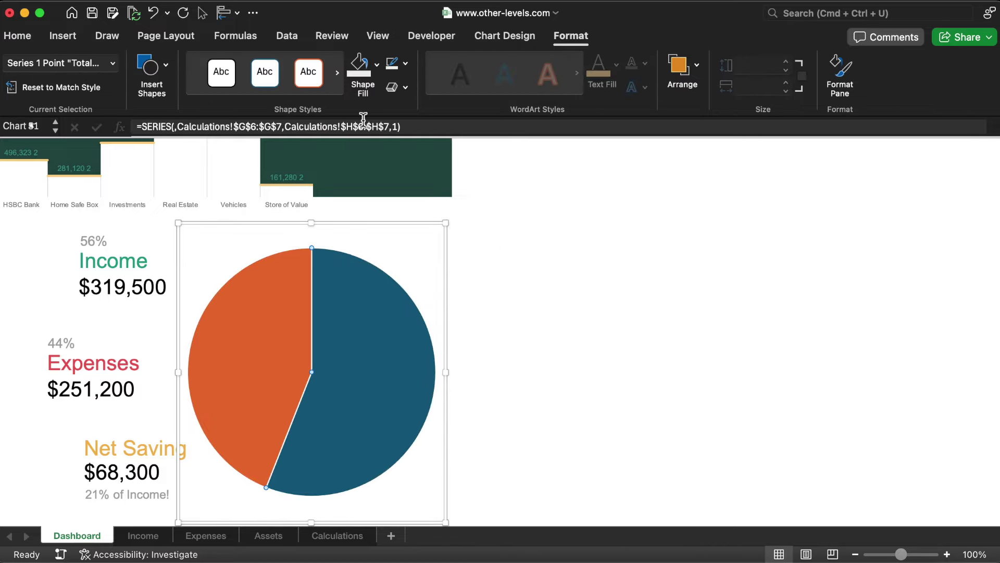
{"action": "left_click", "coordinate": [377, 64]}
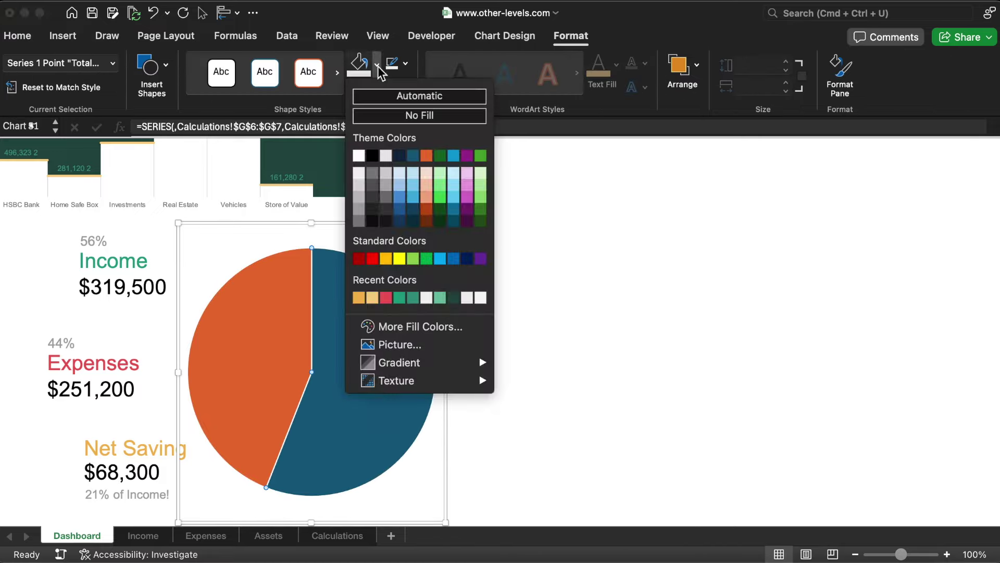
{"action": "left_click", "coordinate": [386, 297]}
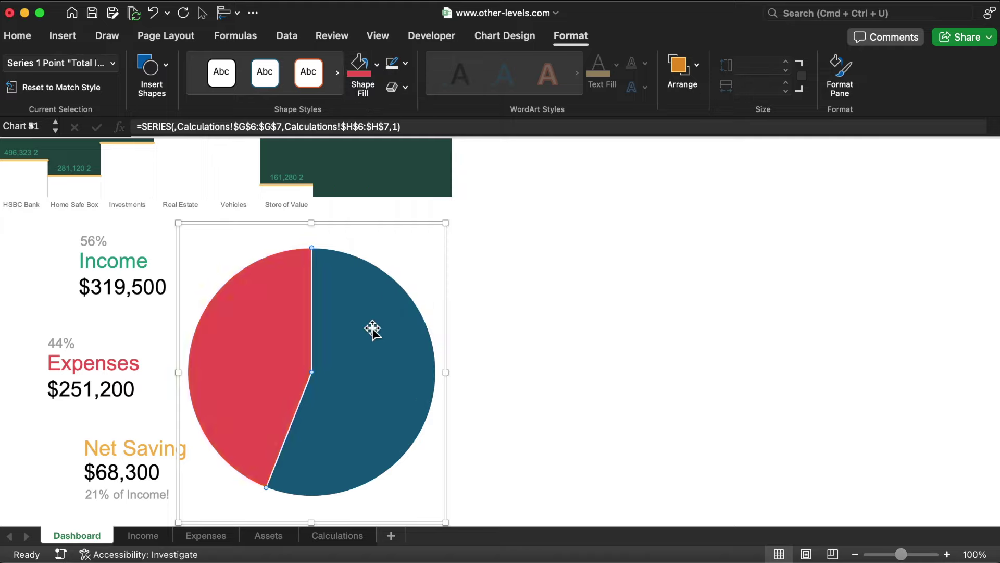
{"action": "left_click", "coordinate": [377, 64]}
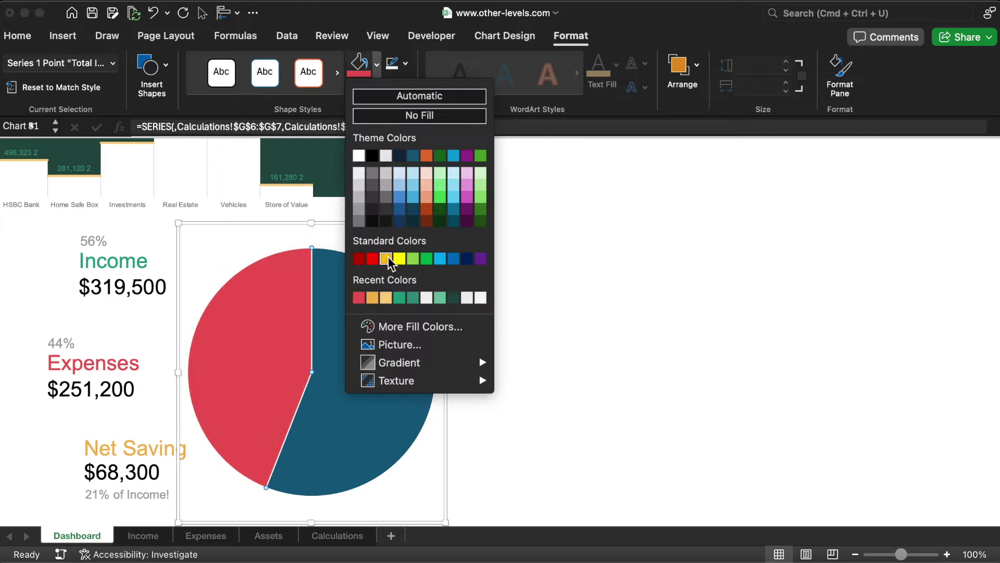
{"action": "left_click", "coordinate": [399, 298]}
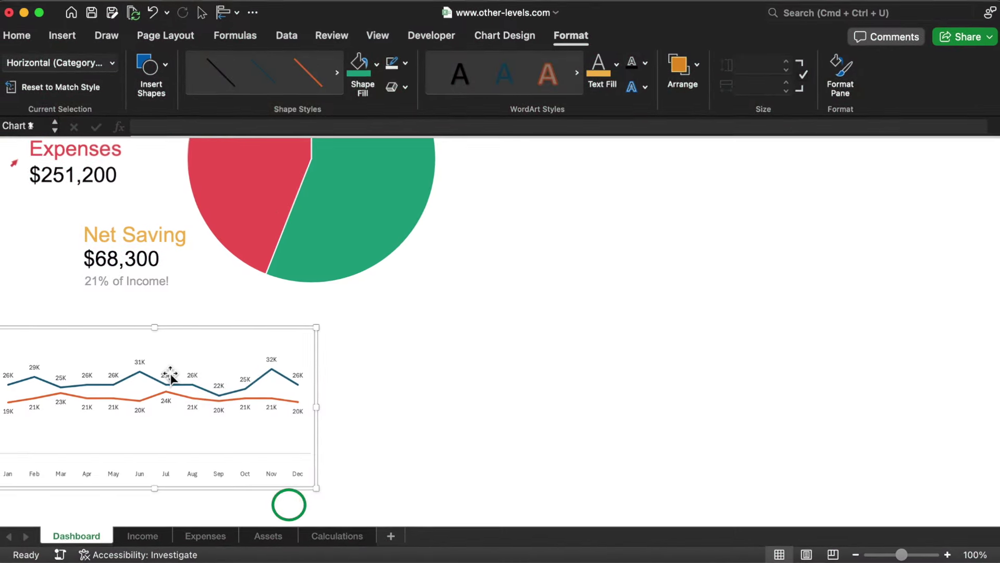
Format the line chart's Income data labels as Arial, teal green, 10.5 pt
{"action": "left_click", "coordinate": [144, 364]}
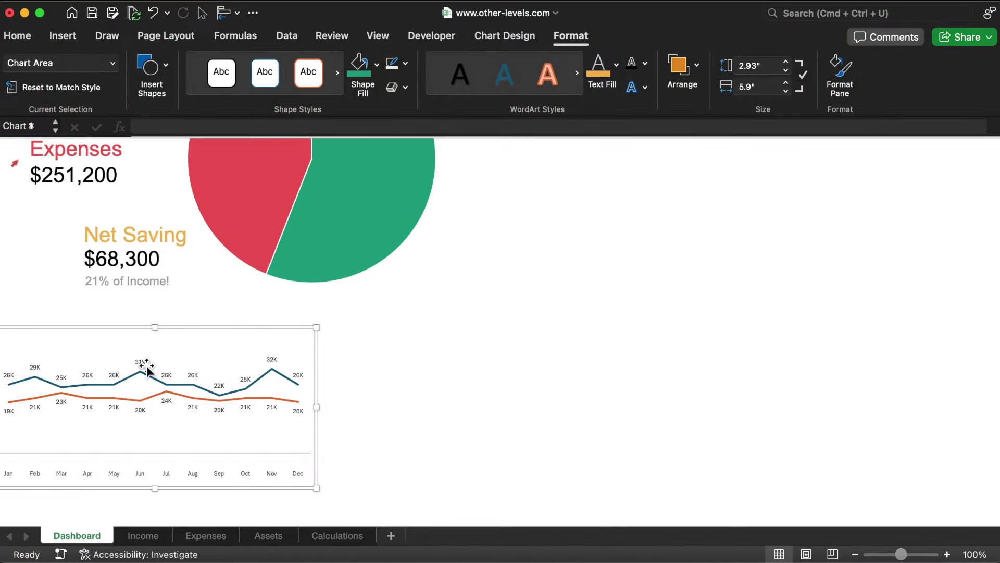
{"action": "left_click", "coordinate": [145, 364]}
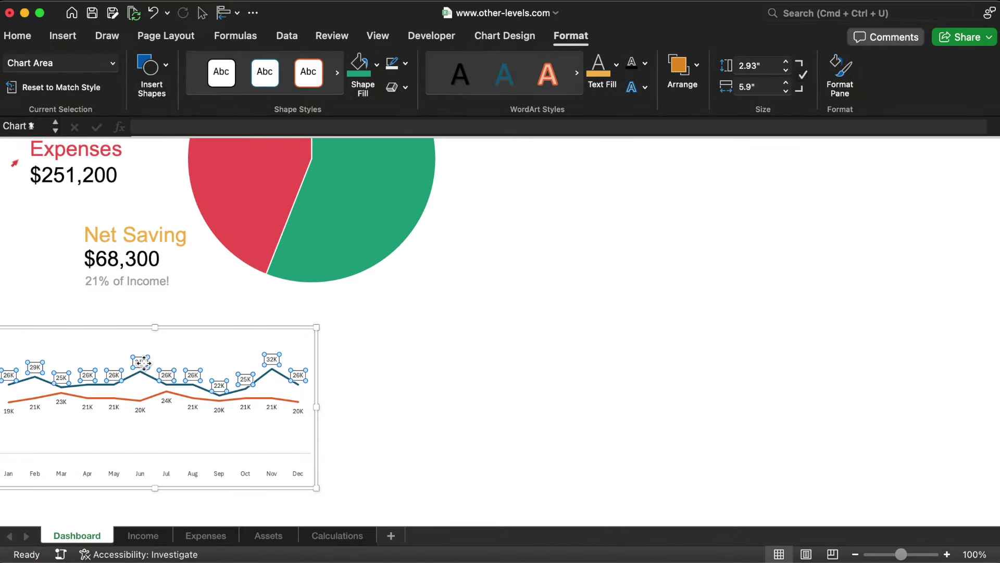
{"action": "left_click", "coordinate": [21, 38]}
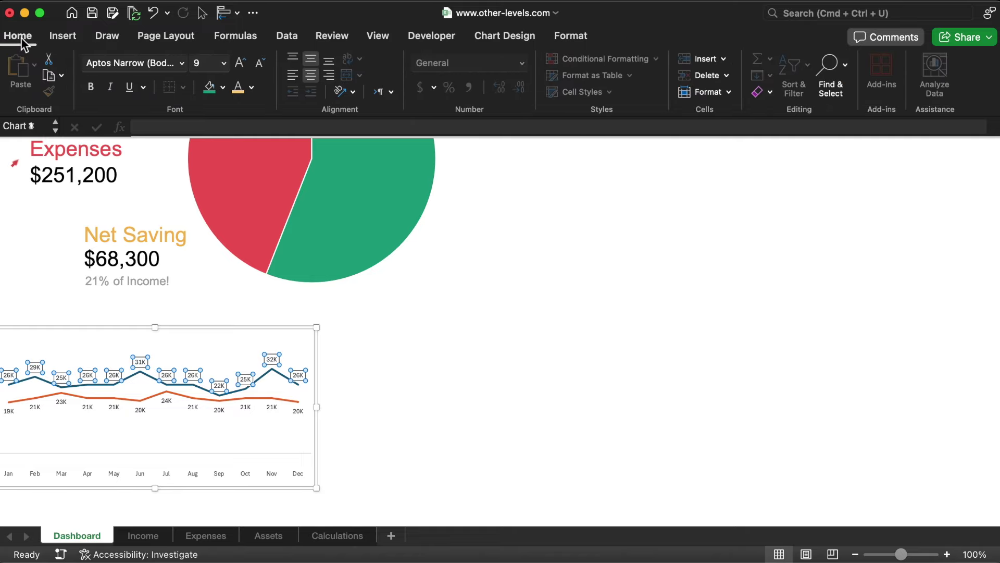
{"action": "left_click", "coordinate": [182, 63]}
{"action": "left_click", "coordinate": [145, 198]}
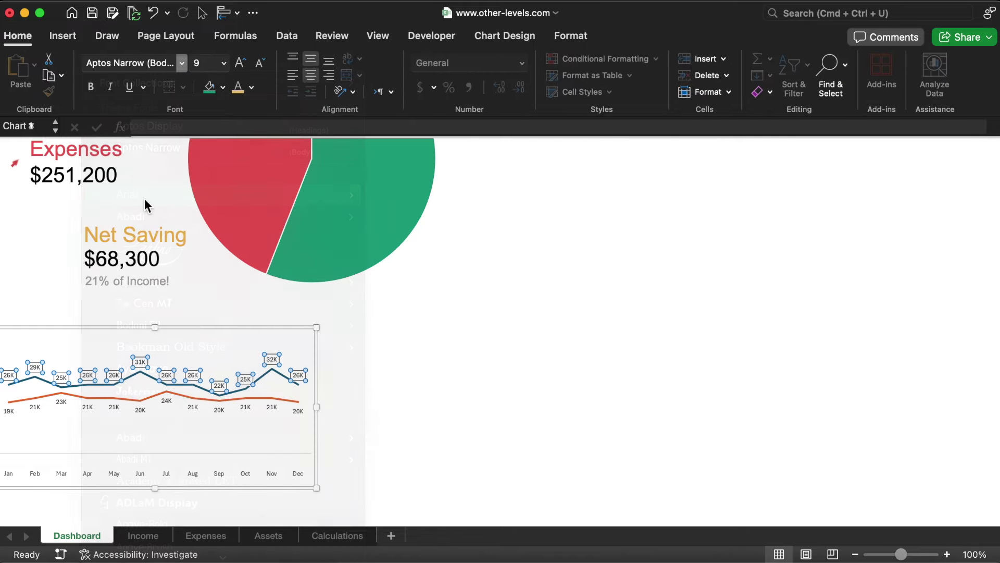
{"action": "left_click", "coordinate": [252, 87]}
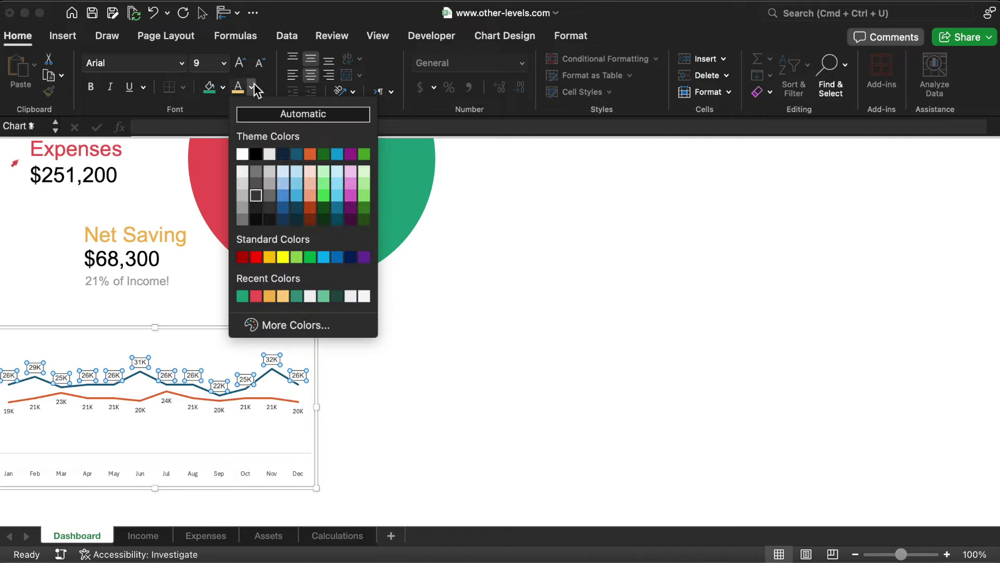
{"action": "left_click", "coordinate": [242, 295]}
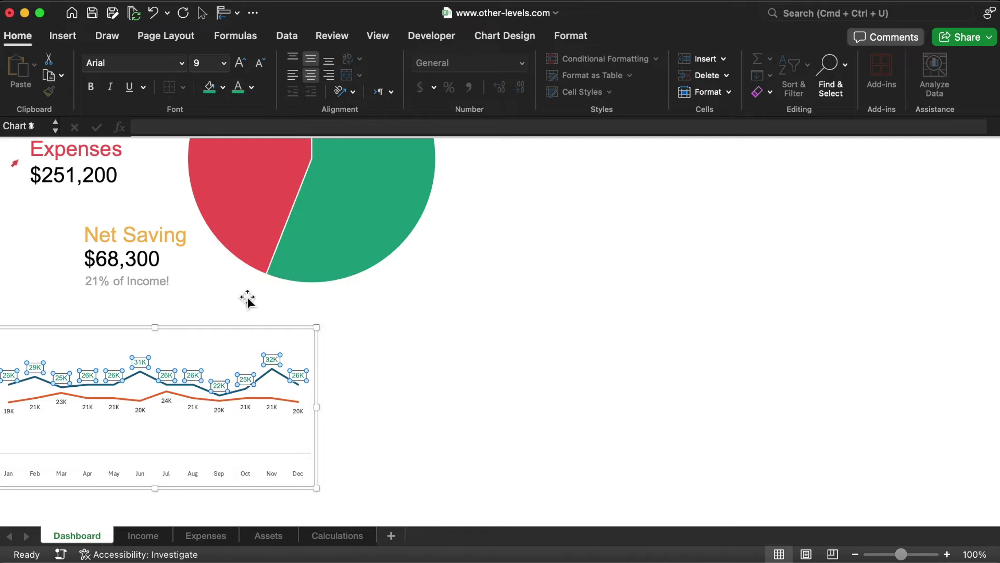
{"action": "left_click", "coordinate": [242, 66]}
{"action": "left_click", "coordinate": [242, 67]}
{"action": "left_click", "coordinate": [143, 373]}
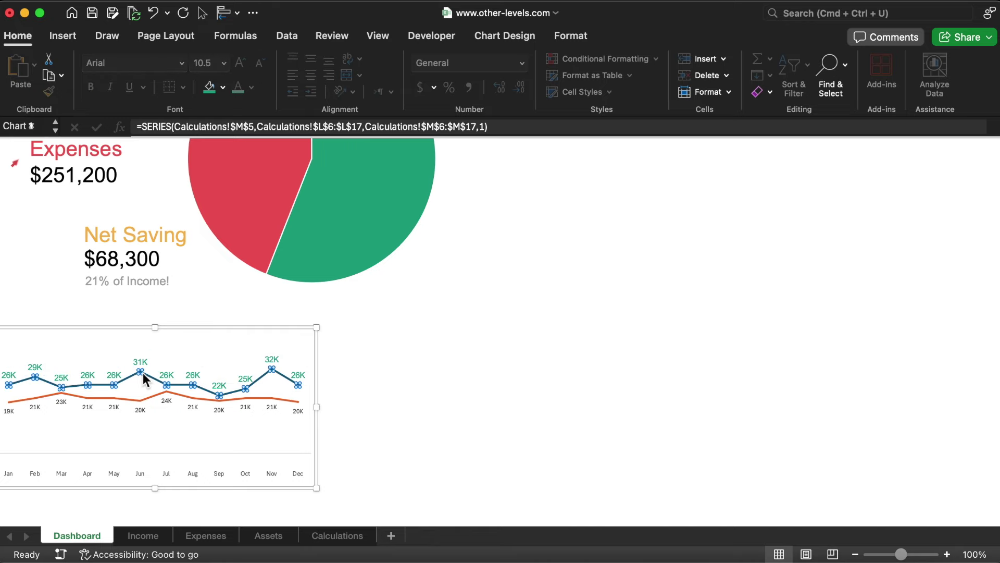
{"action": "double_click", "coordinate": [142, 373]}
Make the Income line a solid green 1 pt line
{"action": "left_click", "coordinate": [806, 194]}
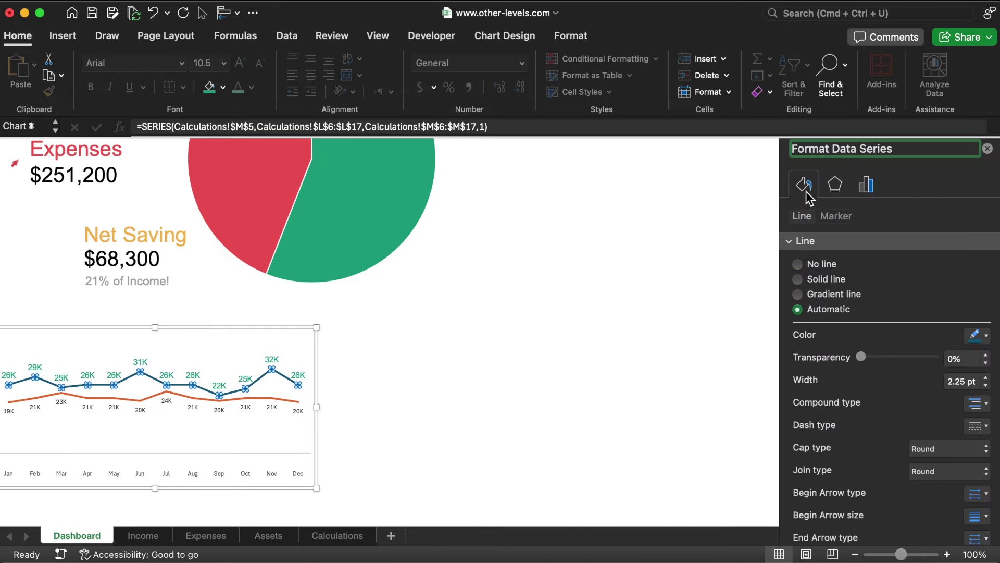
{"action": "left_click", "coordinate": [972, 333]}
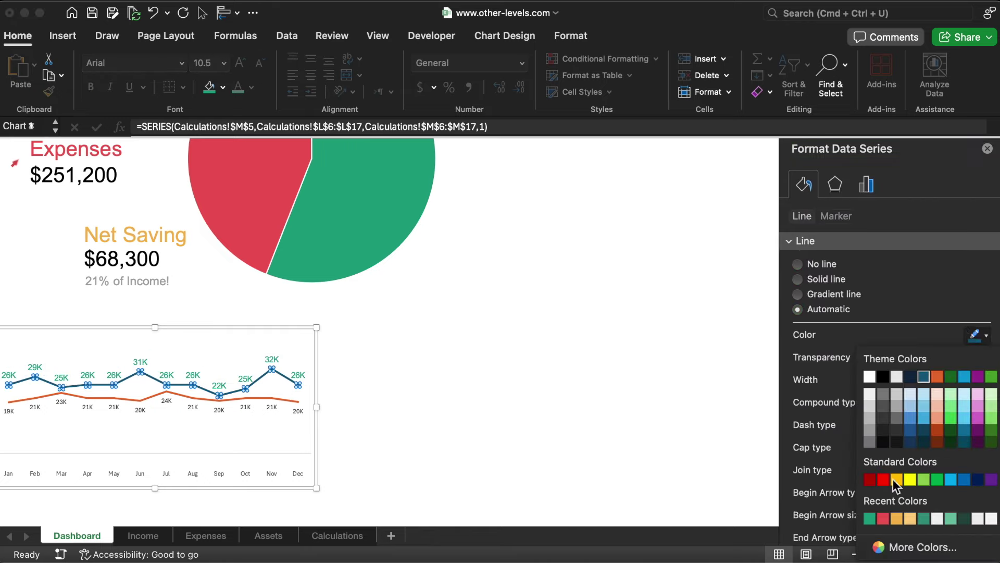
{"action": "left_click", "coordinate": [870, 518]}
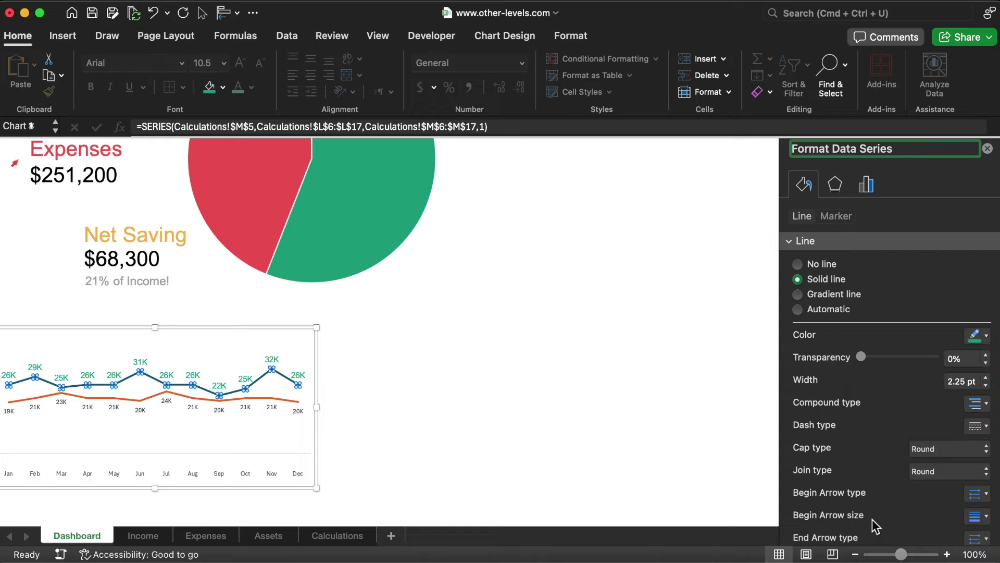
{"action": "left_click", "coordinate": [985, 385]}
{"action": "left_click", "coordinate": [985, 385]}
{"action": "left_click", "coordinate": [984, 385]}
{"action": "left_click", "coordinate": [984, 384]}
{"action": "left_click", "coordinate": [984, 385]}
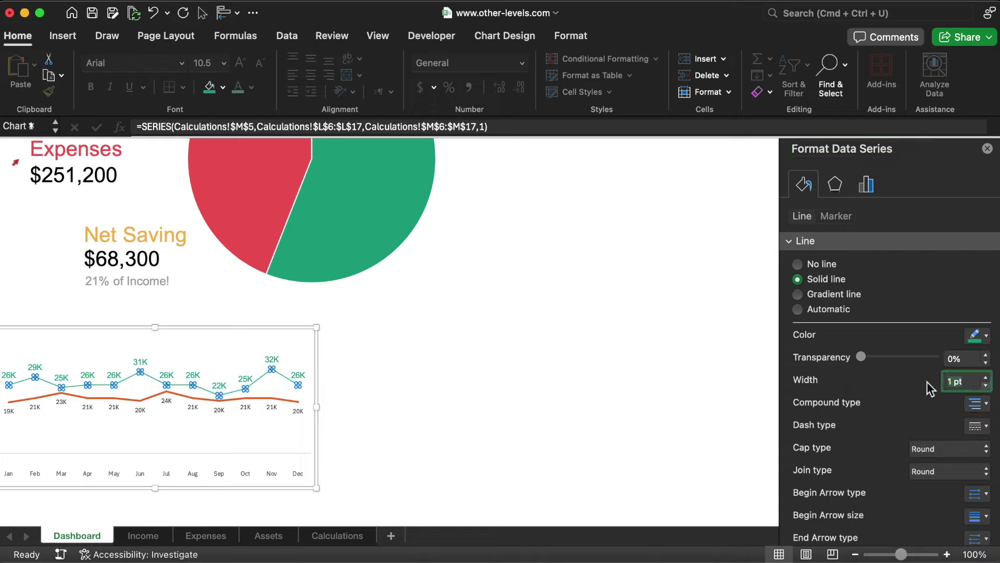
Format the Expenses data labels as red Arial 11 pt
{"action": "left_click", "coordinate": [246, 408]}
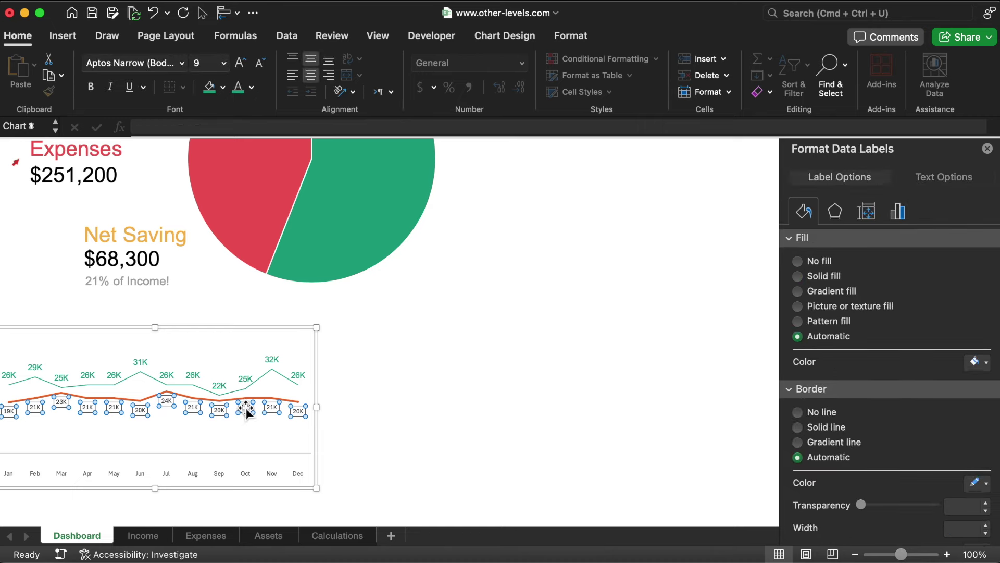
{"action": "left_click", "coordinate": [252, 87]}
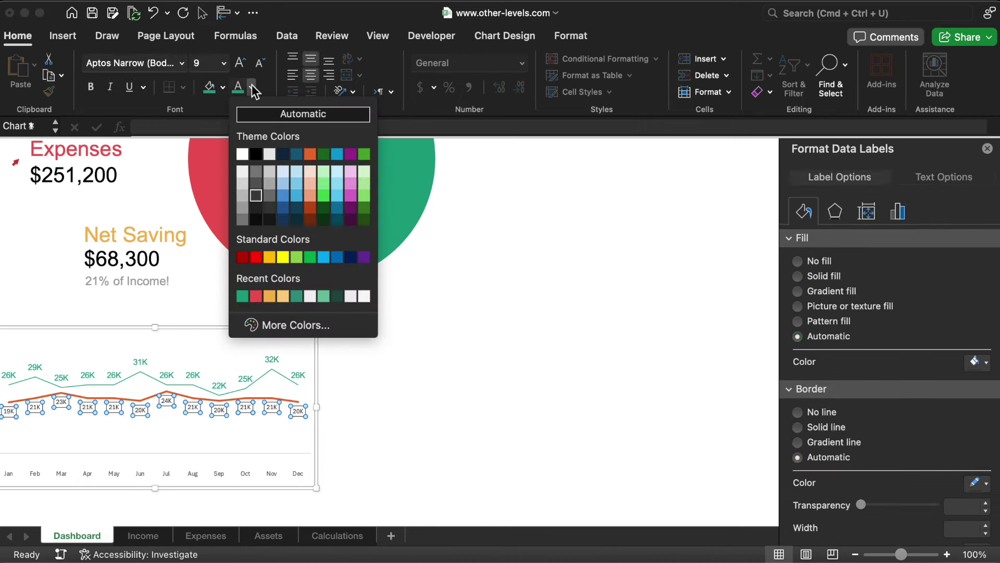
{"action": "left_click", "coordinate": [257, 299]}
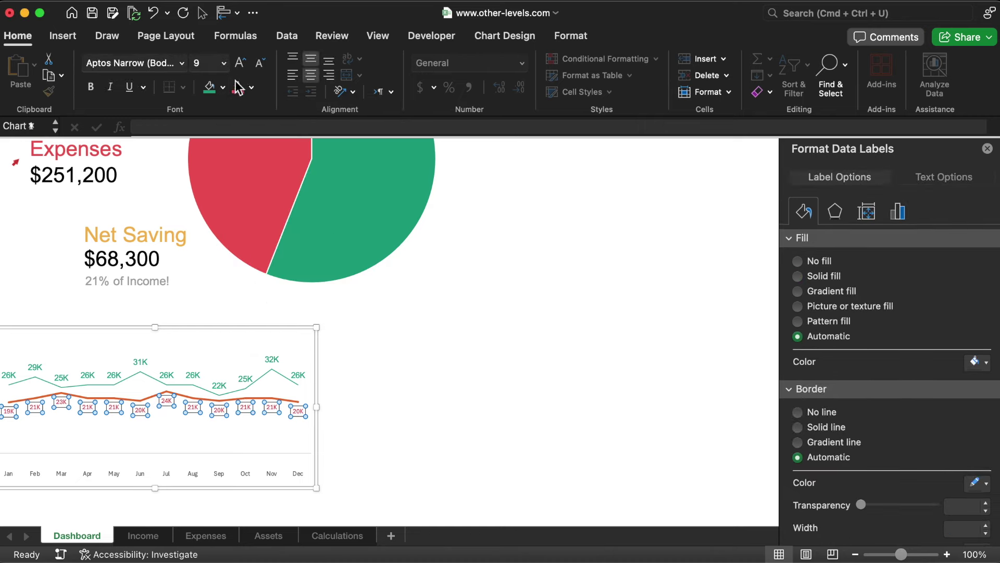
{"action": "left_click", "coordinate": [181, 63]}
{"action": "mouse_move", "coordinate": [127, 195]}
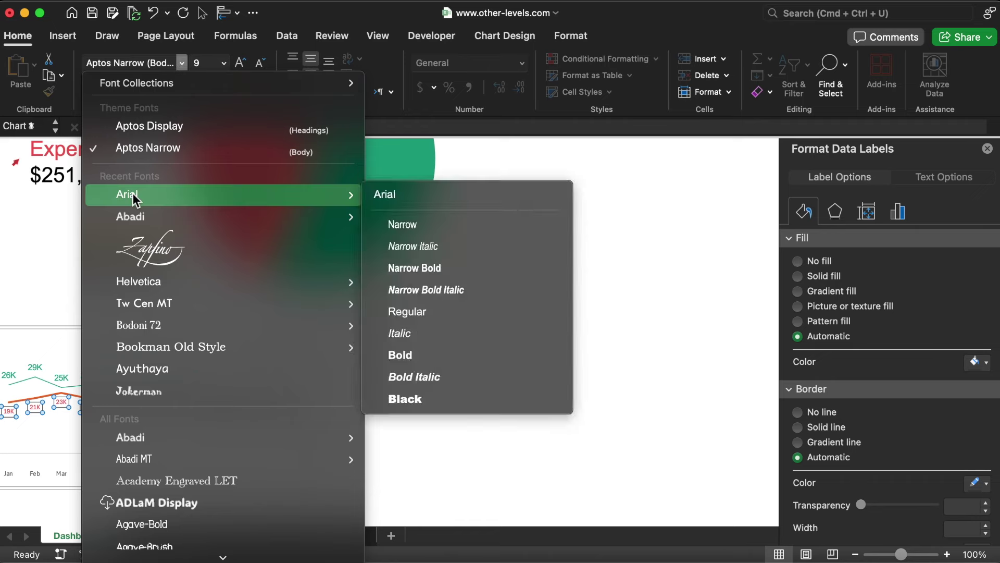
{"action": "left_click", "coordinate": [135, 198]}
{"action": "left_click", "coordinate": [224, 63]}
{"action": "left_click", "coordinate": [212, 152]}
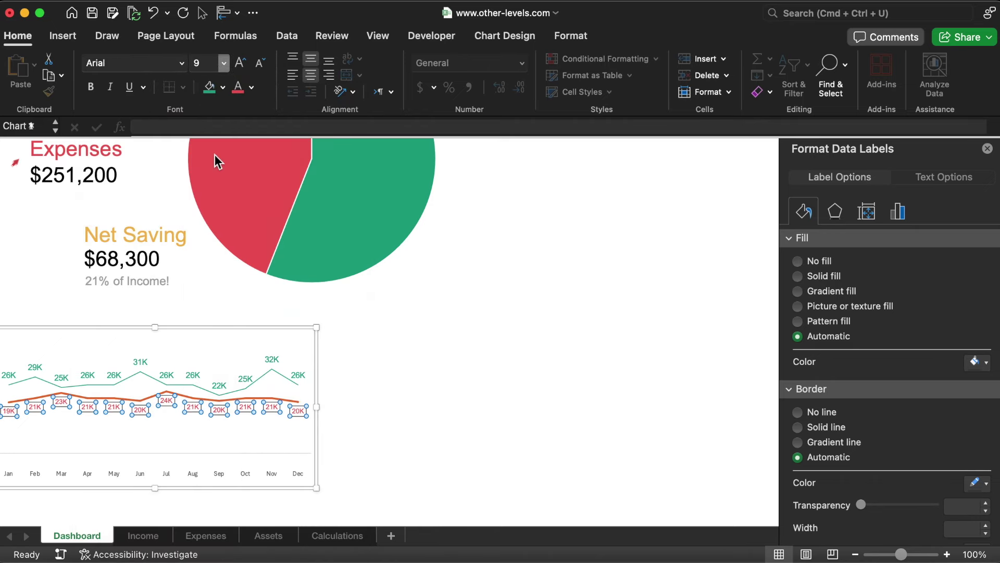
Make the Expenses line a solid red 1 pt line
{"action": "left_click", "coordinate": [210, 397]}
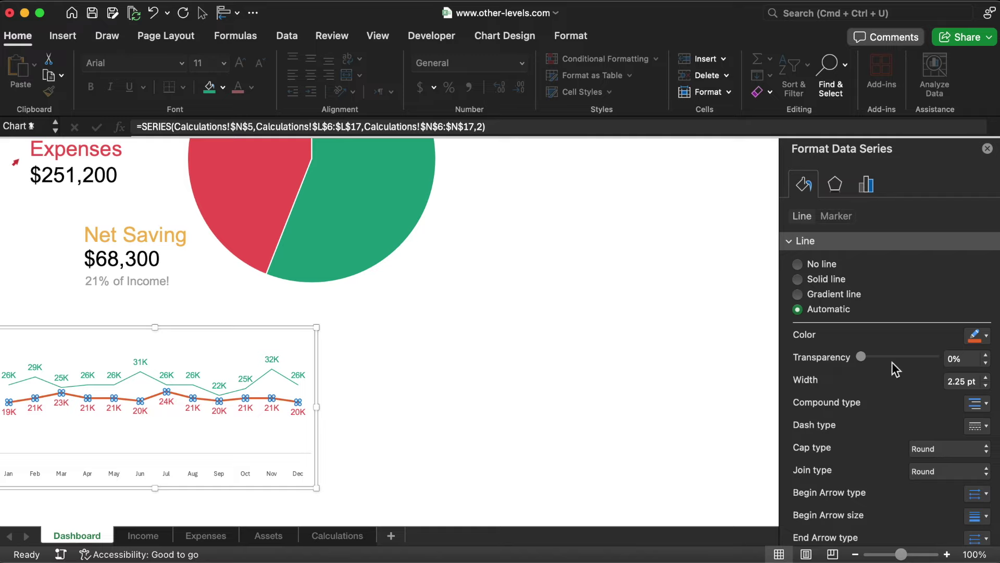
{"action": "left_click", "coordinate": [985, 385]}
{"action": "left_click", "coordinate": [985, 385]}
{"action": "left_click", "coordinate": [986, 385]}
{"action": "left_click", "coordinate": [986, 385]}
{"action": "left_click", "coordinate": [985, 386]}
{"action": "left_click", "coordinate": [982, 338]}
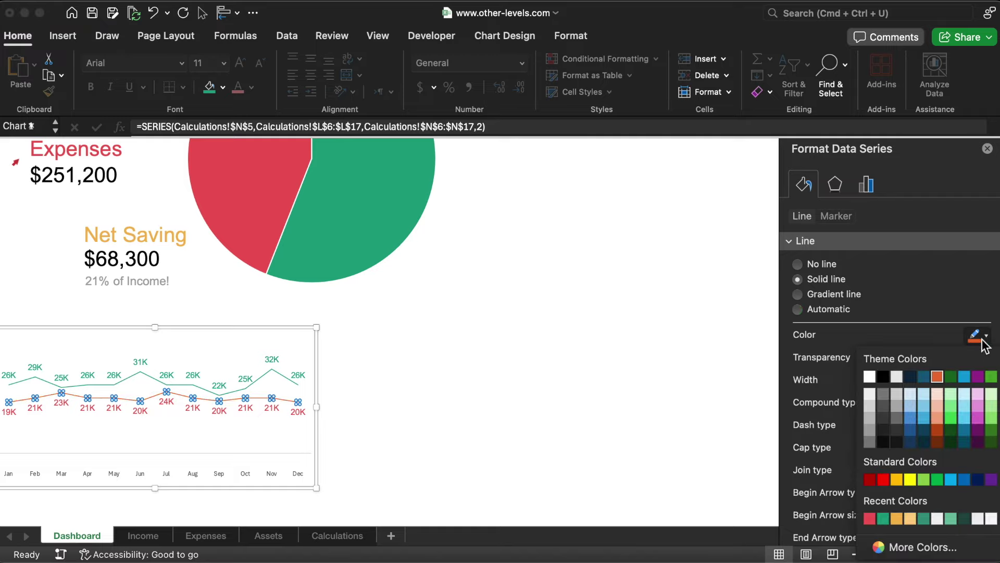
{"action": "left_click", "coordinate": [869, 519]}
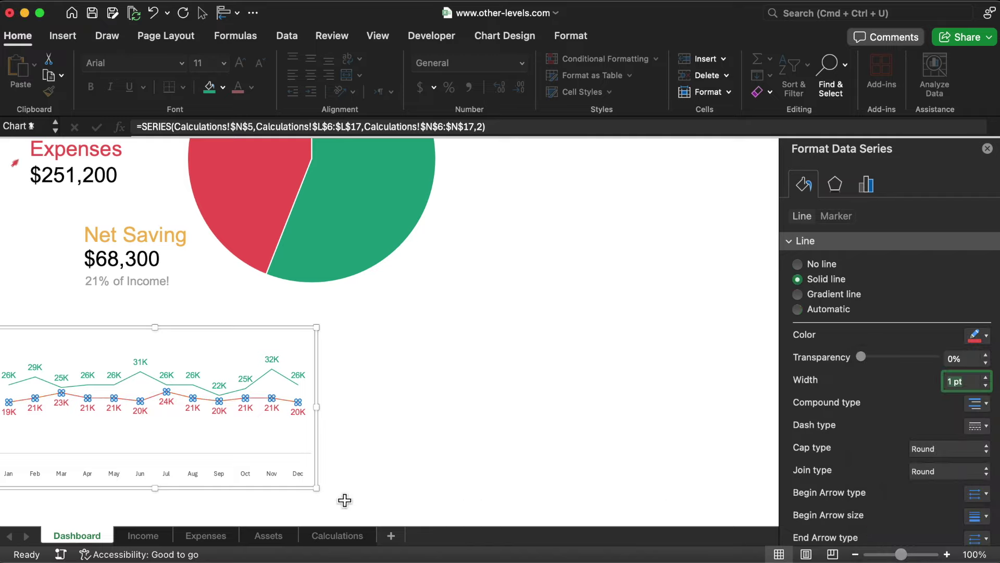
Set the month axis labels to Arial with a new font colour
{"action": "left_click", "coordinate": [281, 478]}
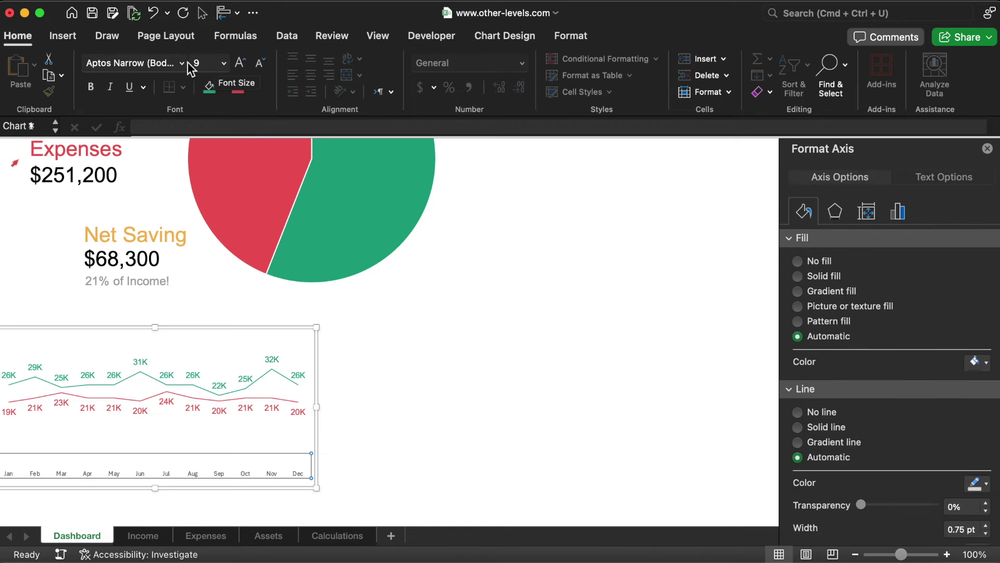
{"action": "left_click", "coordinate": [182, 62]}
{"action": "left_click", "coordinate": [155, 193]}
{"action": "left_click", "coordinate": [251, 87]}
{"action": "left_click", "coordinate": [248, 214]}
Move the line chart up under the pie and remove its border and background fill
{"action": "left_click_drag", "start_coordinate": [318, 426], "coordinate": [318, 402]}
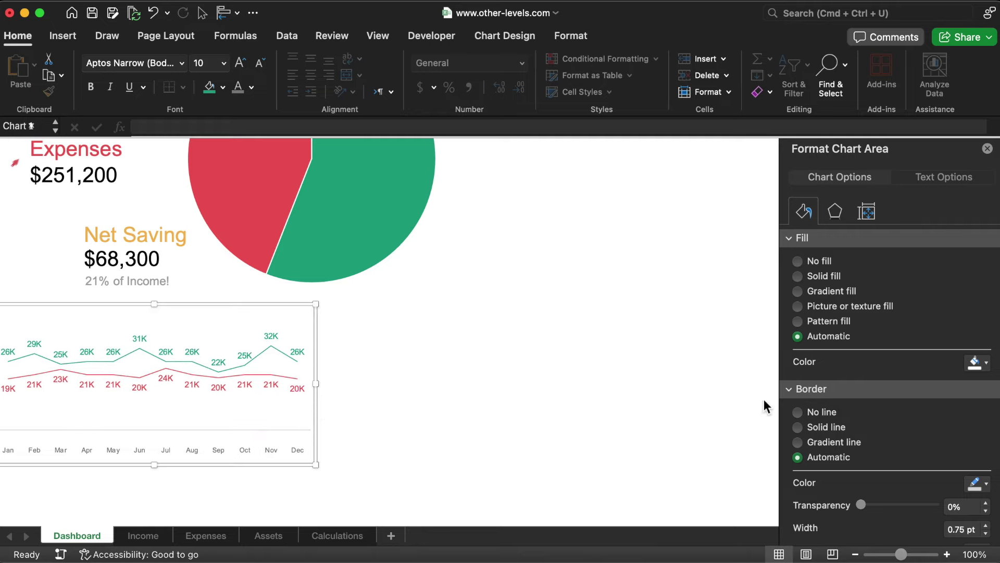
{"action": "left_click", "coordinate": [798, 412]}
{"action": "left_click", "coordinate": [817, 260]}
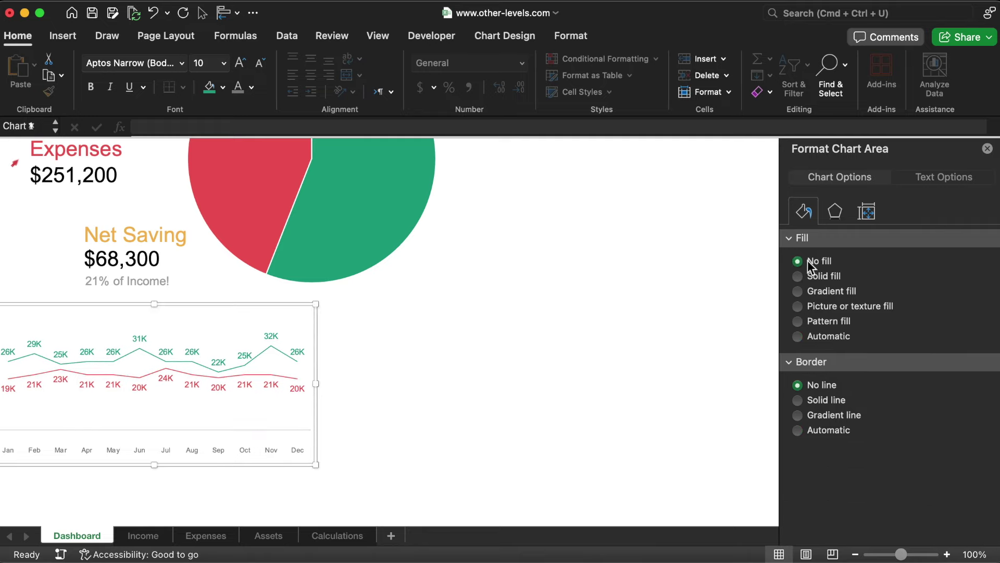
{"action": "left_click", "coordinate": [70, 36]}
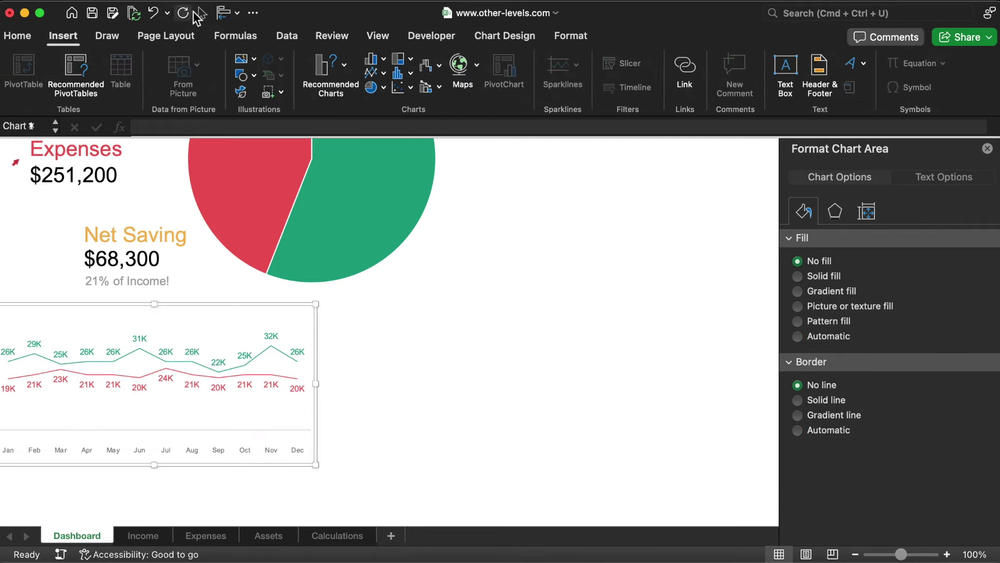
Add a text box title for the line chart in grey 11 pt
{"action": "left_click", "coordinate": [785, 70]}
{"action": "left_click_drag", "start_coordinate": [406, 406], "coordinate": [237, 440]}
{"action": "type", "text": "Monthly Income & Expenses"}
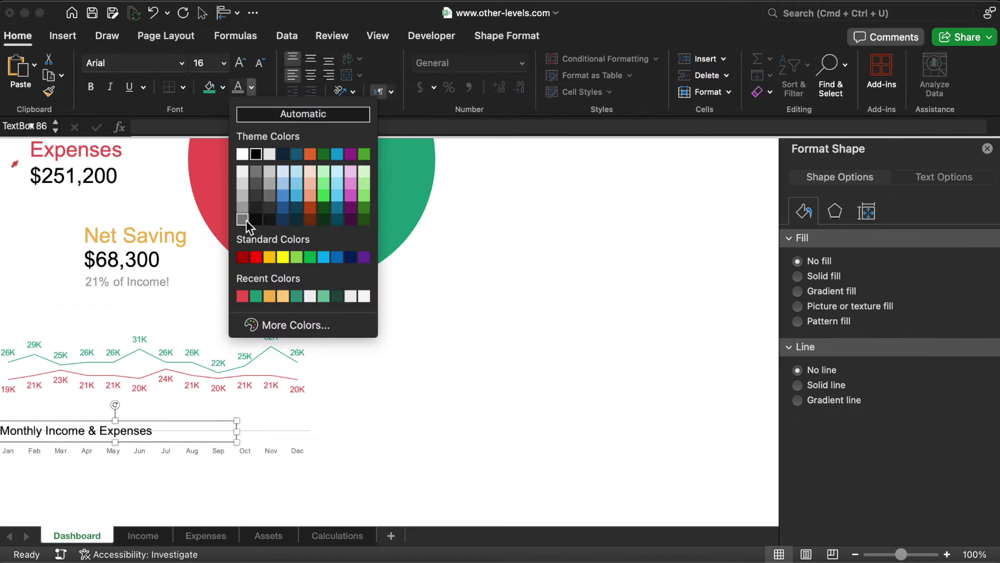
{"action": "left_click", "coordinate": [242, 220]}
{"action": "left_click", "coordinate": [224, 64]}
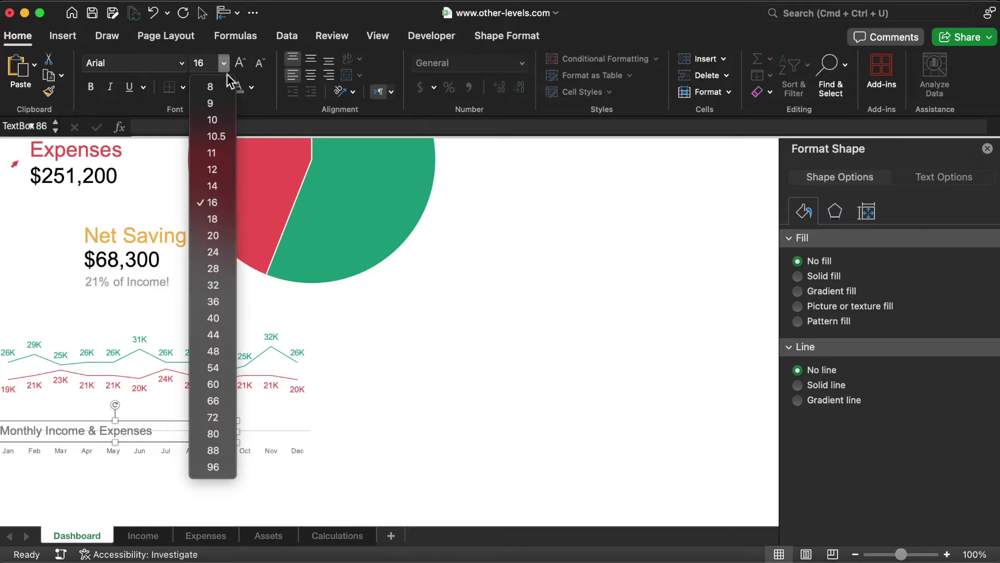
{"action": "left_click", "coordinate": [214, 153]}
Set the line chart's horizontal axis to no line
{"action": "left_click", "coordinate": [233, 436]}
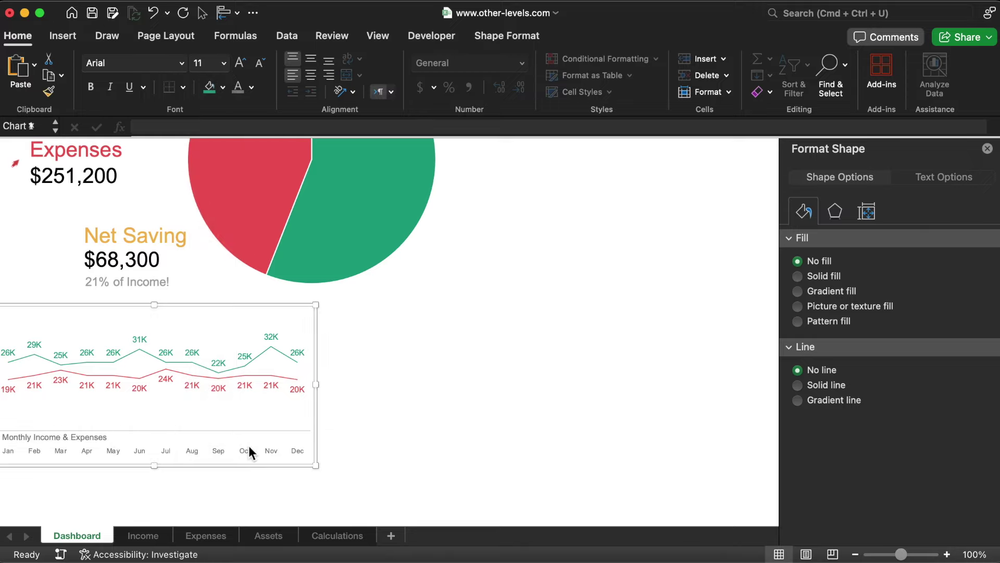
{"action": "left_click", "coordinate": [298, 447]}
{"action": "left_click", "coordinate": [817, 413]}
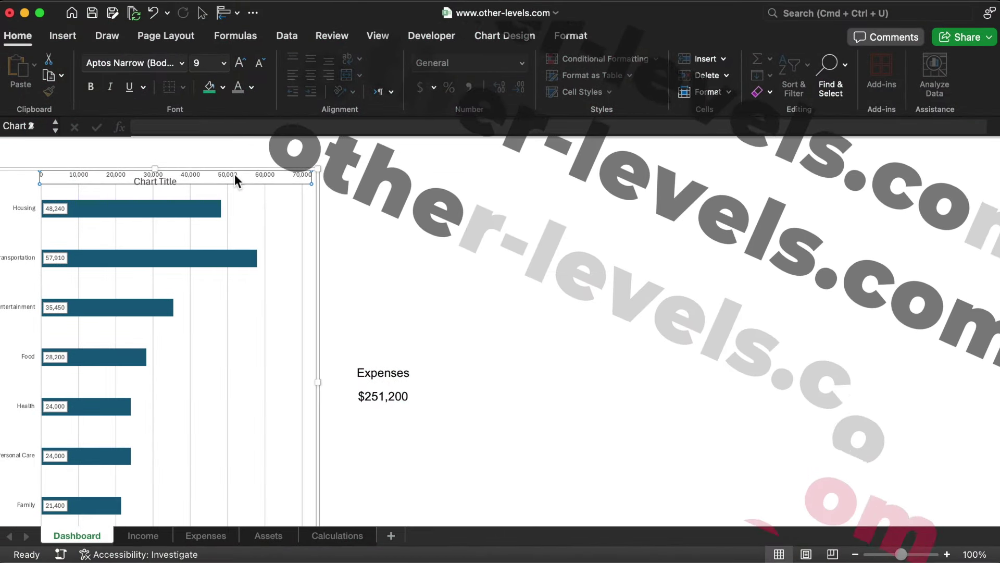
Delete the bar chart's horizontal value axis and its 'Chart Title' placeholder
{"action": "key", "text": "Delete"}
{"action": "left_click", "coordinate": [171, 183]}
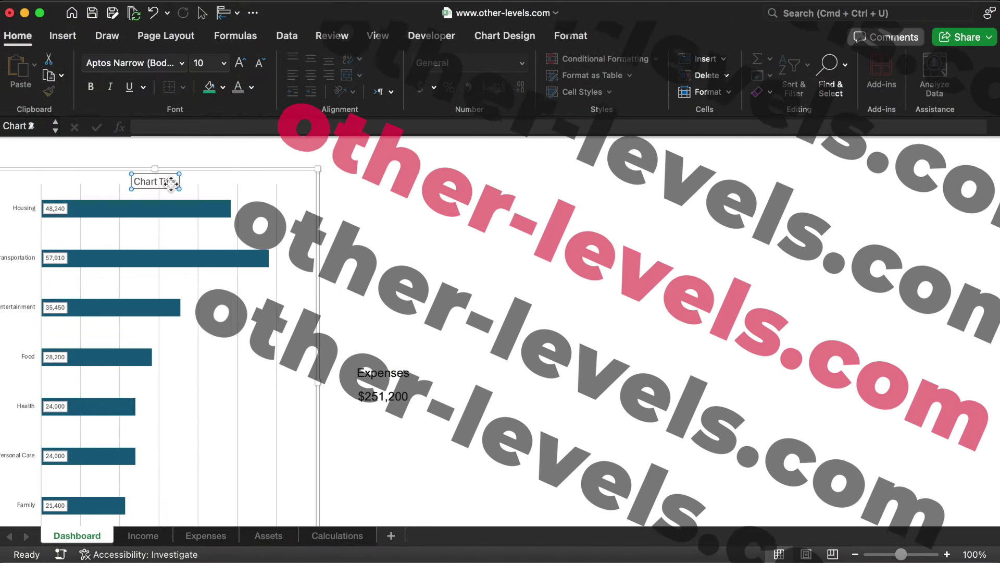
{"action": "key", "text": "Delete"}
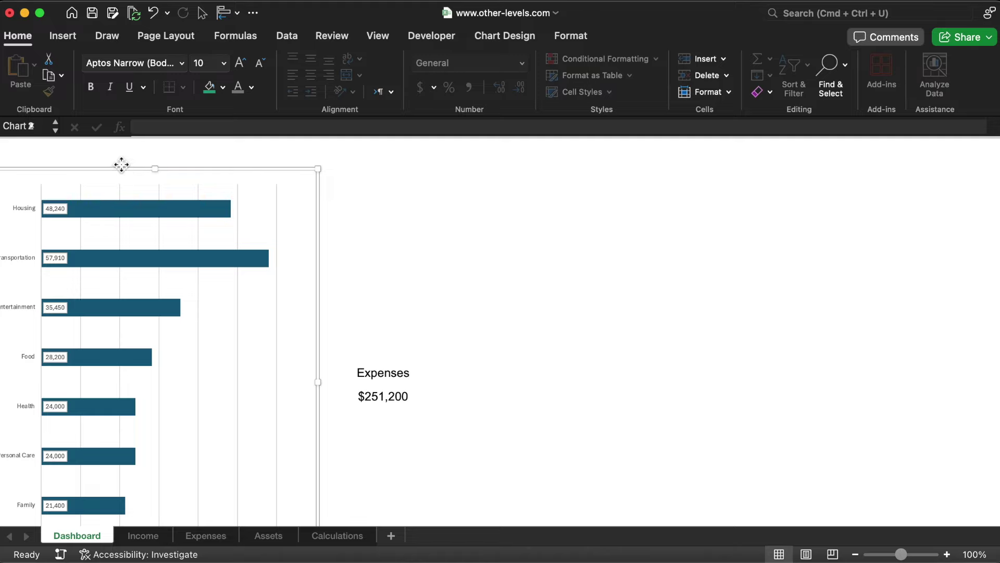
{"action": "left_click_drag", "start_coordinate": [121, 165], "coordinate": [119, 156]}
Set the expense bars' gap width to 3%
{"action": "left_click", "coordinate": [161, 160]}
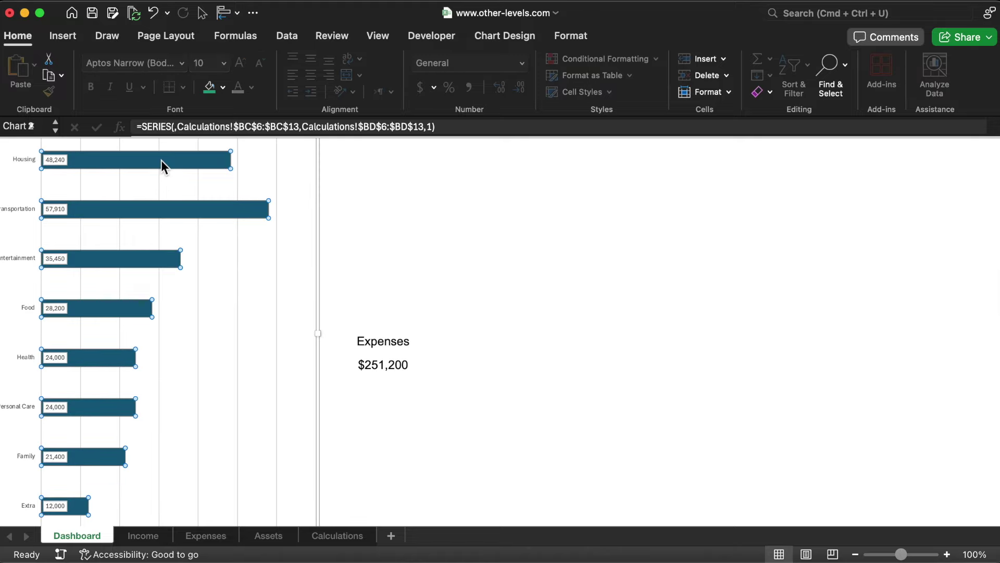
{"action": "double_click", "coordinate": [161, 160]}
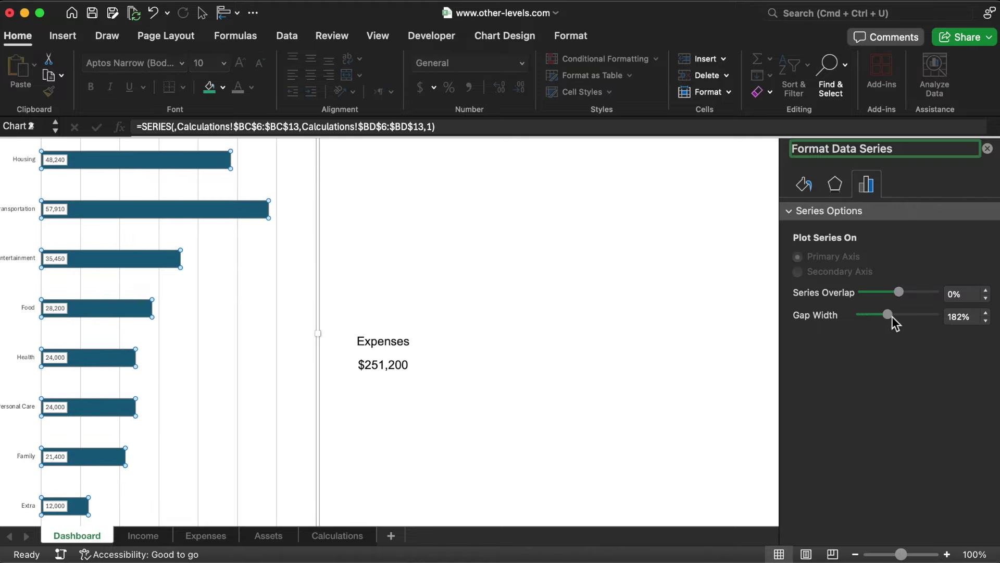
{"action": "left_click_drag", "start_coordinate": [889, 316], "coordinate": [861, 315]}
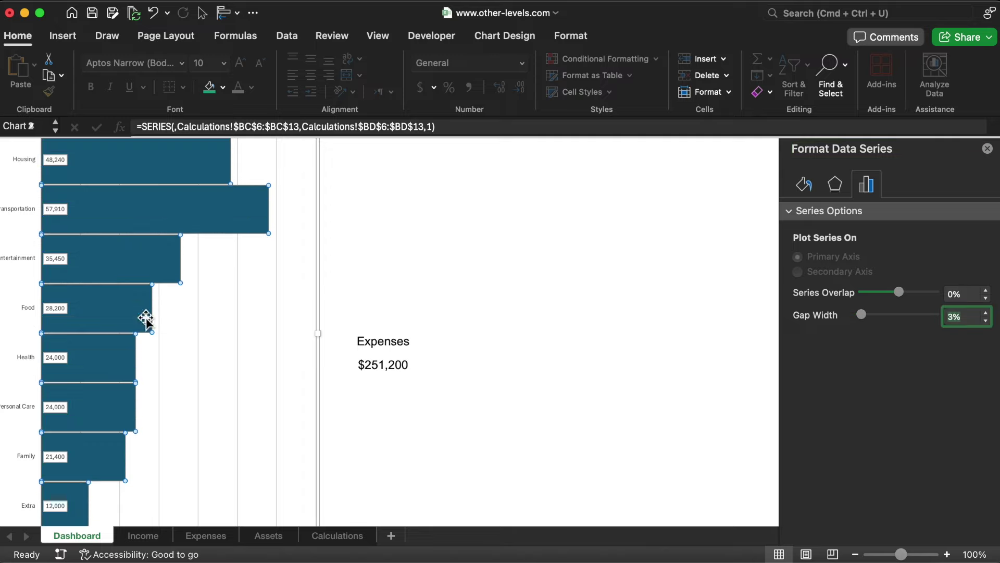
Delete the vertical category axis labels and the gridlines
{"action": "left_click", "coordinate": [20, 259]}
{"action": "key", "text": "Delete"}
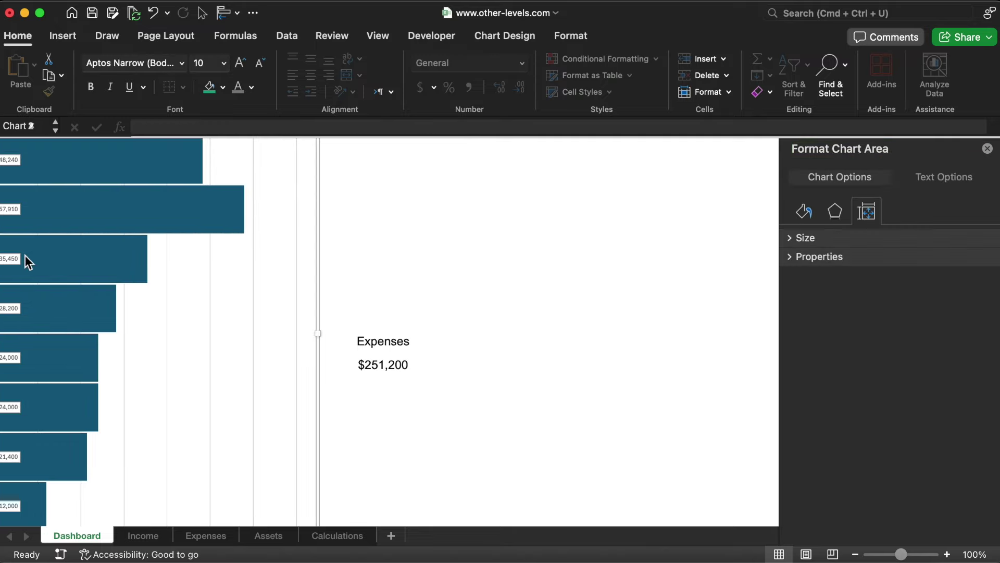
{"action": "left_click", "coordinate": [209, 292]}
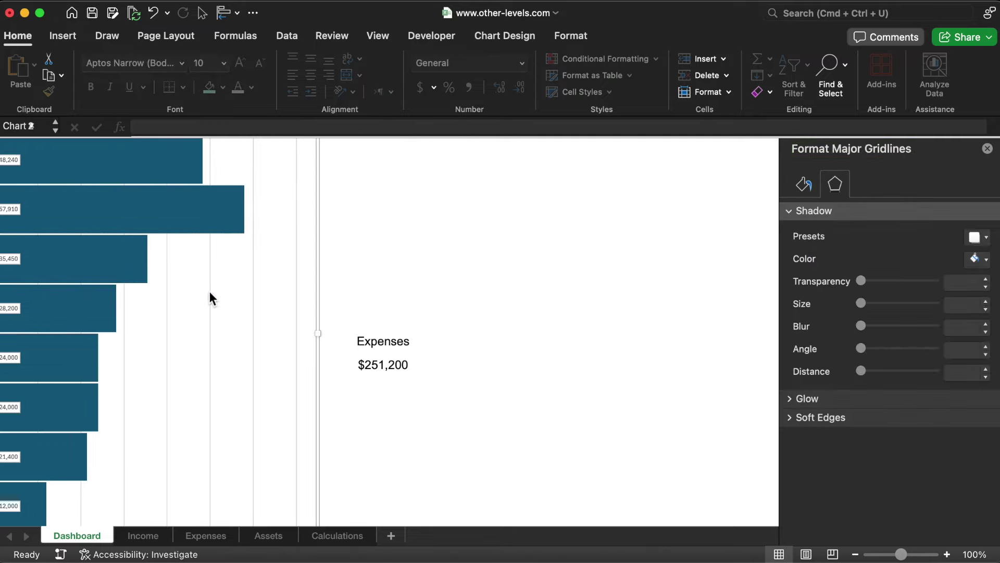
{"action": "key", "text": "Delete"}
{"action": "left_click", "coordinate": [15, 260]}
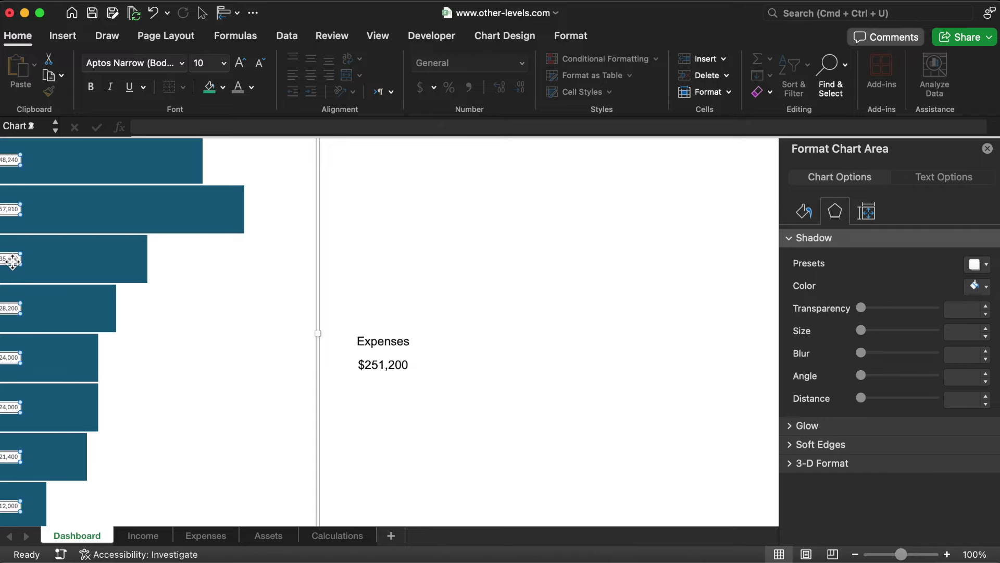
Add category names to the expense bar labels and remove their fill and border
{"action": "left_click", "coordinate": [898, 211]}
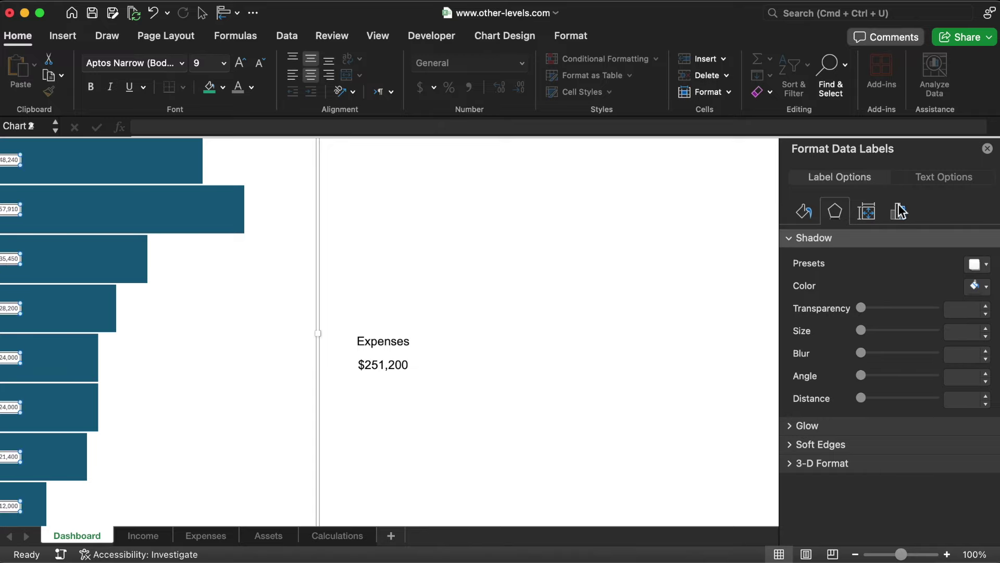
{"action": "left_click", "coordinate": [835, 333]}
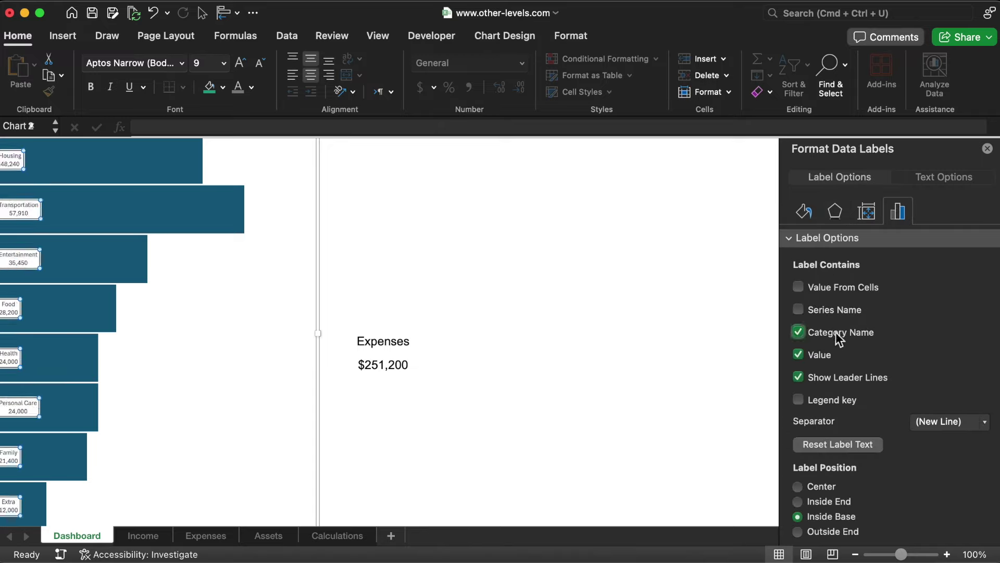
{"action": "left_click", "coordinate": [804, 211]}
{"action": "left_click", "coordinate": [818, 412]}
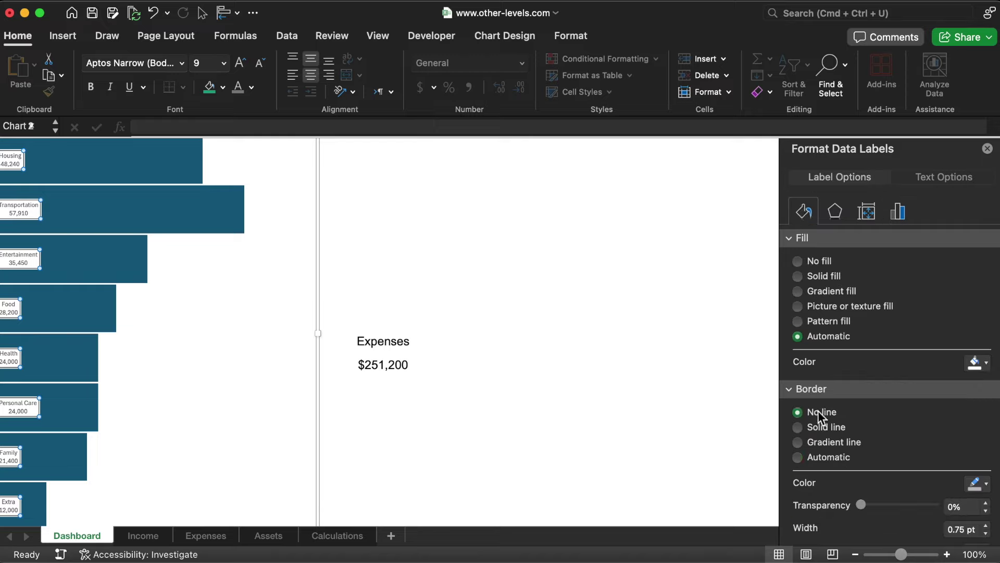
{"action": "left_click", "coordinate": [816, 261]}
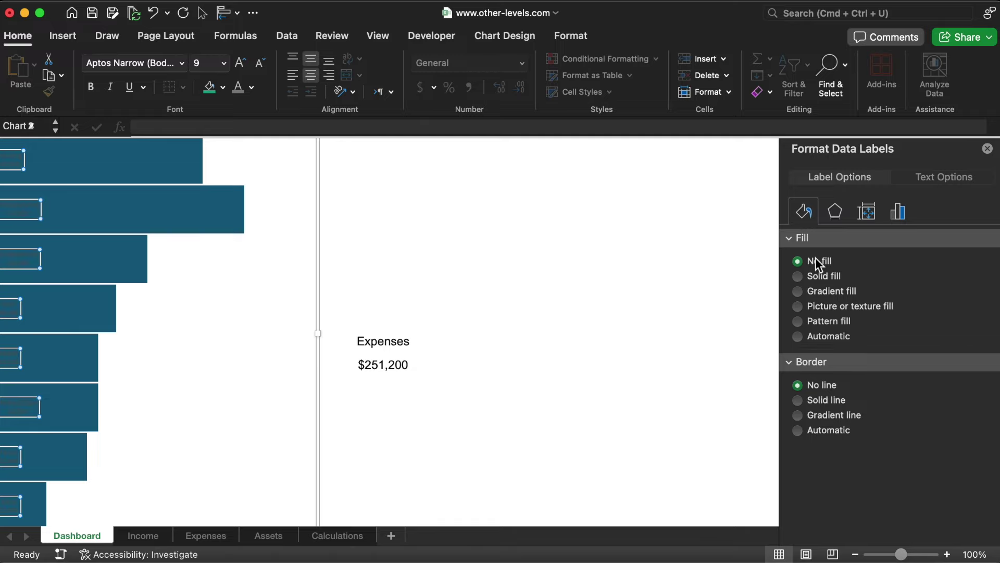
Set the bar label text to white Arial at 16 pt
{"action": "left_click", "coordinate": [252, 88]}
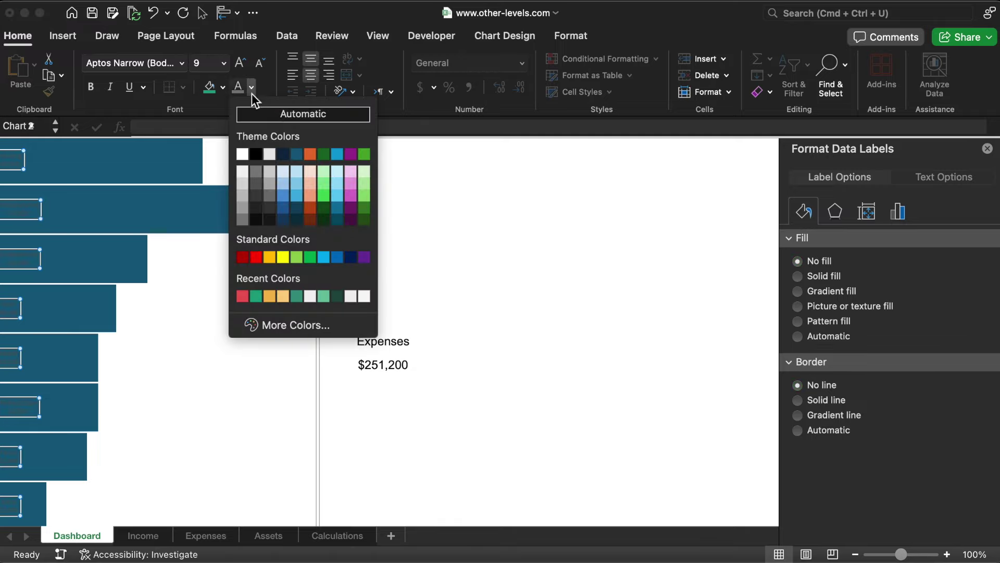
{"action": "left_click", "coordinate": [241, 154]}
{"action": "left_click", "coordinate": [240, 63]}
{"action": "left_click", "coordinate": [182, 62]}
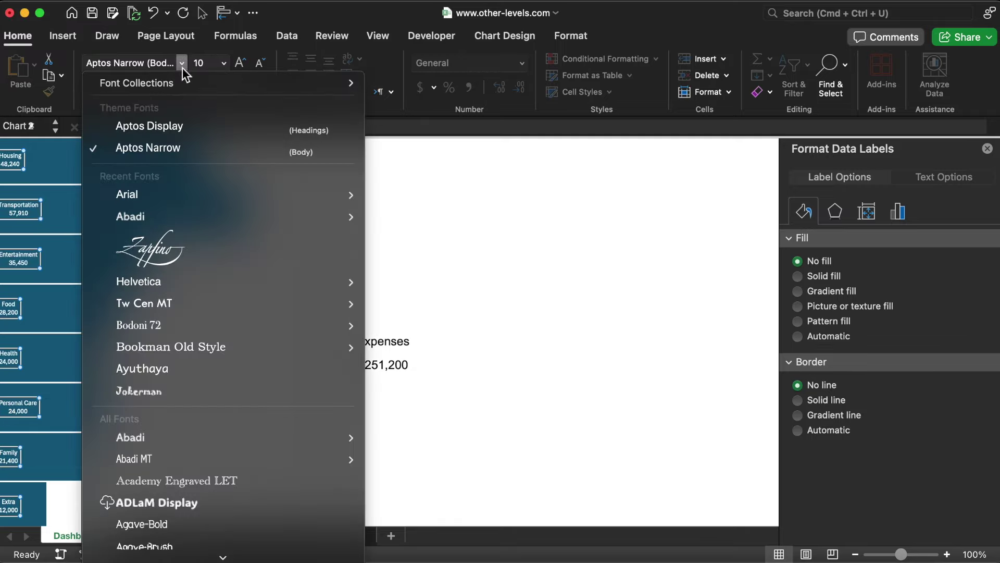
{"action": "left_click", "coordinate": [145, 193]}
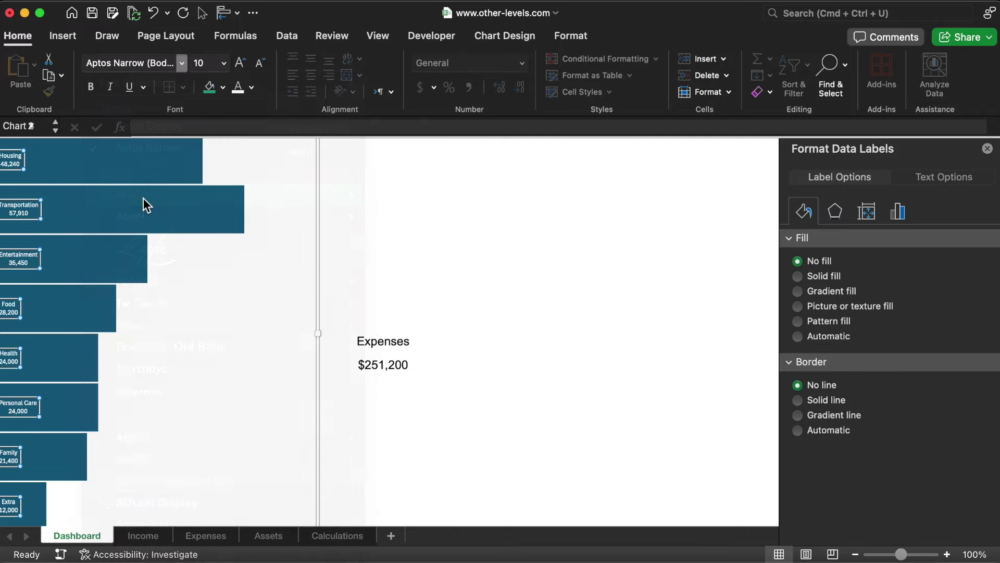
{"action": "left_click", "coordinate": [224, 63]}
{"action": "left_click", "coordinate": [230, 202]}
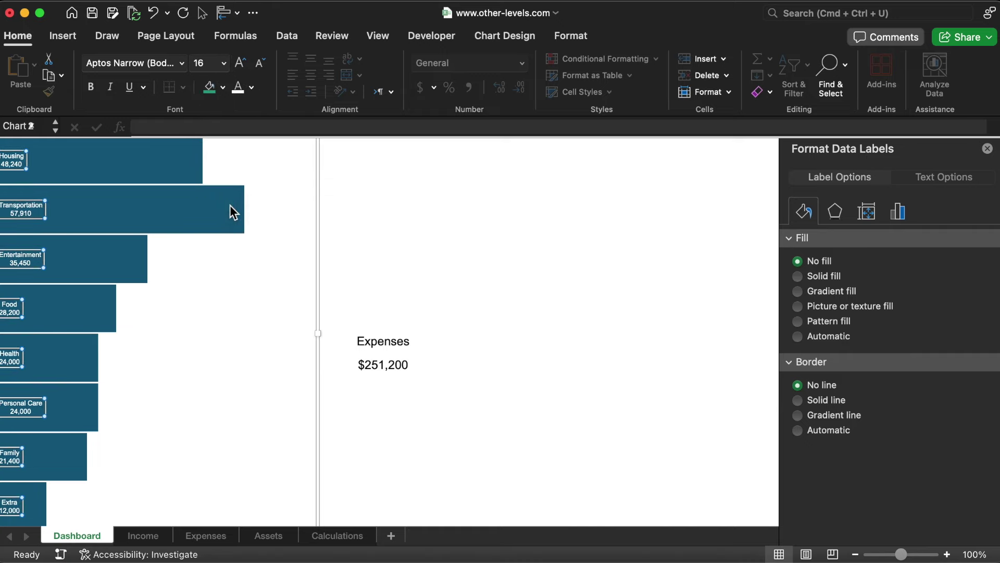
Keep each bar label on a single unwrapped line, left-aligned
{"action": "left_click", "coordinate": [867, 212]}
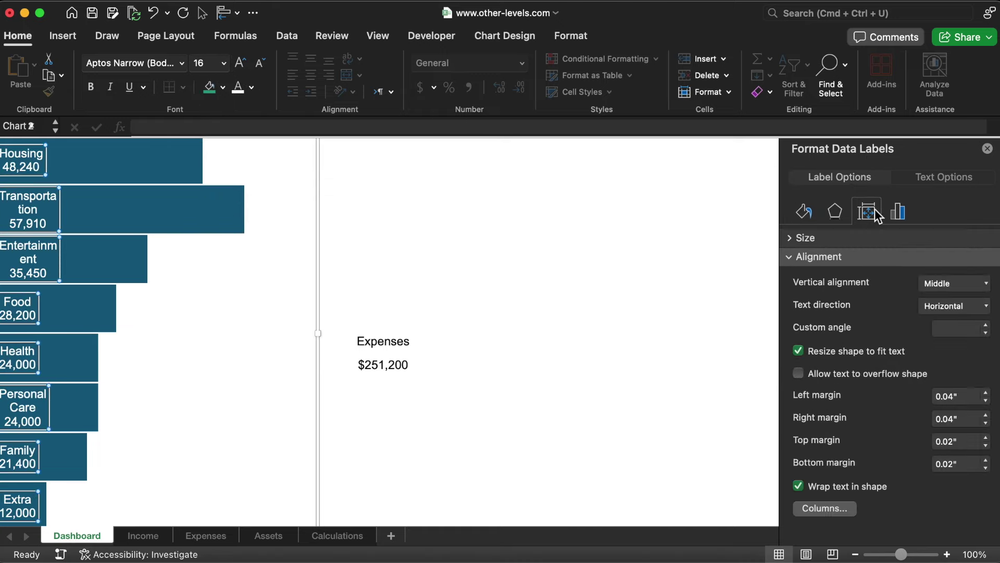
{"action": "left_click", "coordinate": [868, 489]}
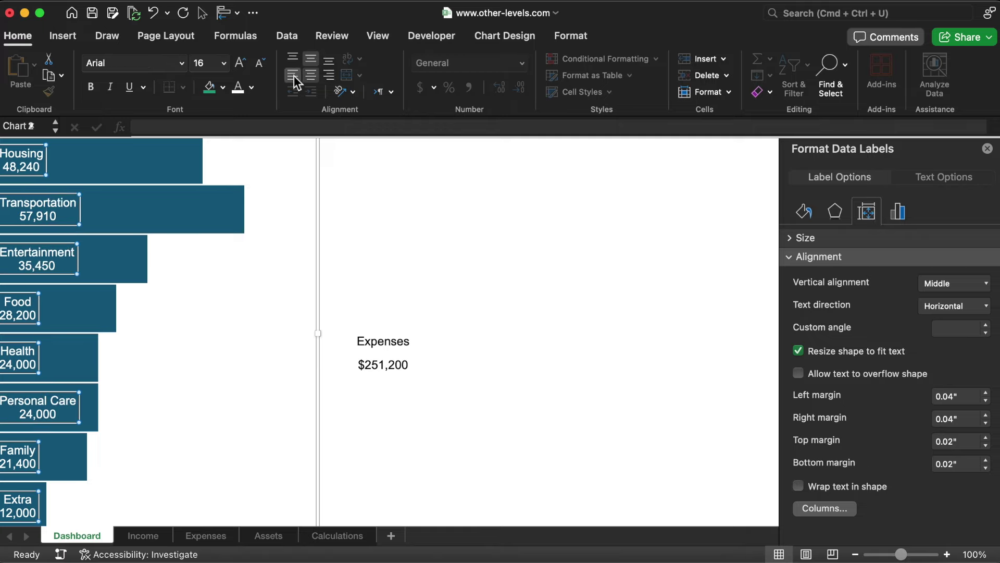
{"action": "left_click", "coordinate": [294, 76]}
{"action": "left_click", "coordinate": [155, 170]}
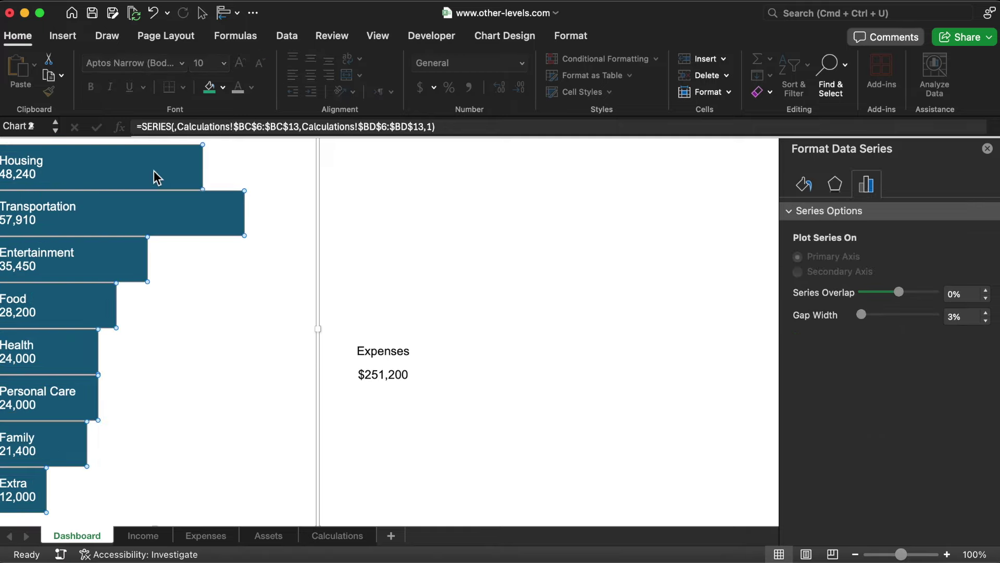
Recolour the Housing, Transportation and Entertainment bars dark red, red and CD4B44 red
{"action": "left_click", "coordinate": [148, 173]}
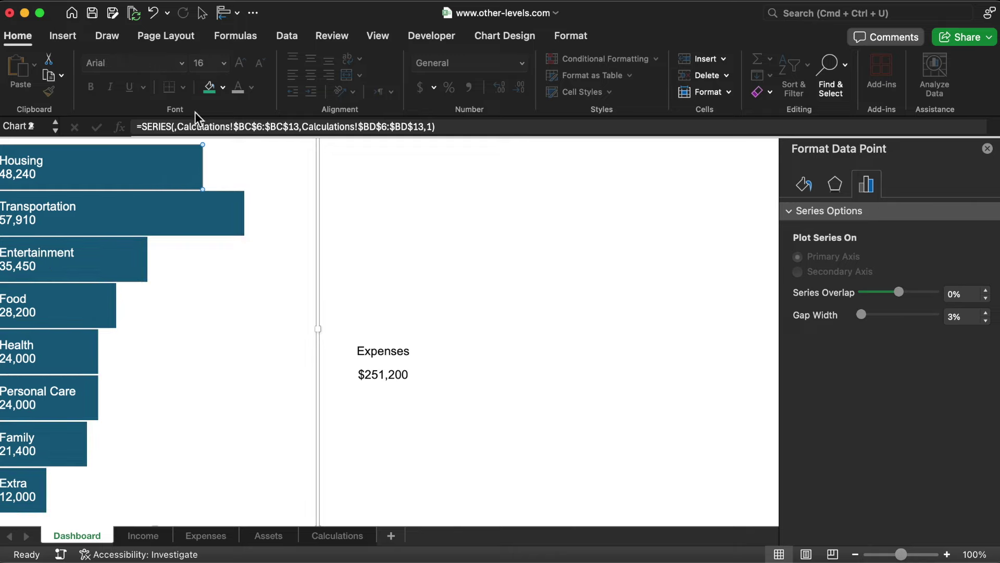
{"action": "left_click", "coordinate": [222, 87]}
{"action": "left_click", "coordinate": [242, 346]}
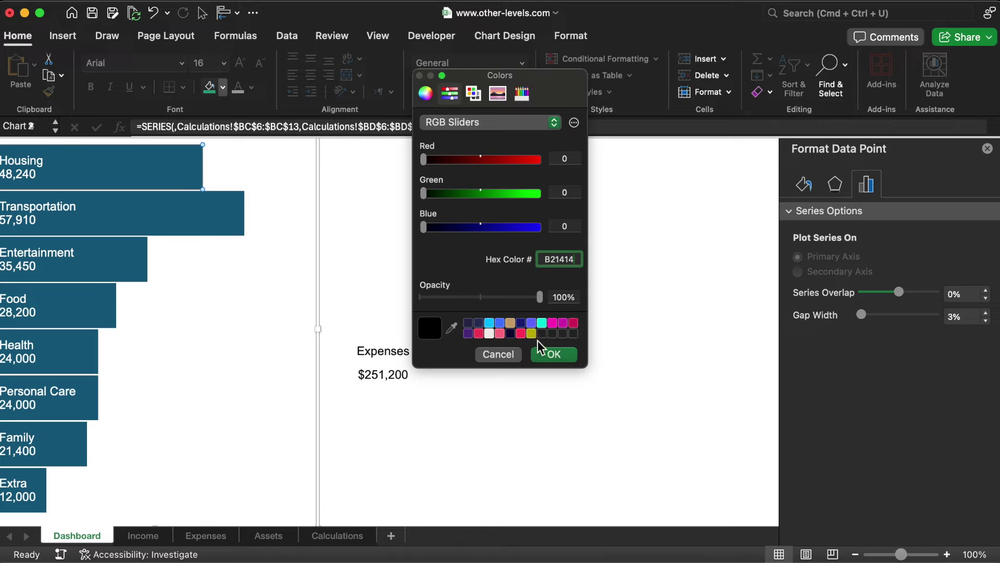
{"action": "left_click", "coordinate": [558, 354]}
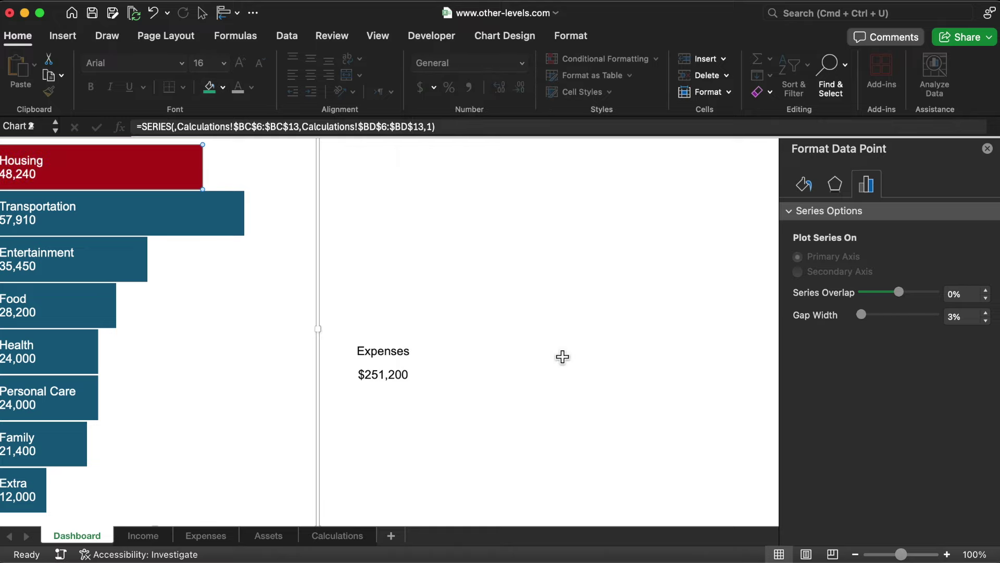
{"action": "left_click", "coordinate": [121, 215]}
{"action": "left_click", "coordinate": [223, 87]}
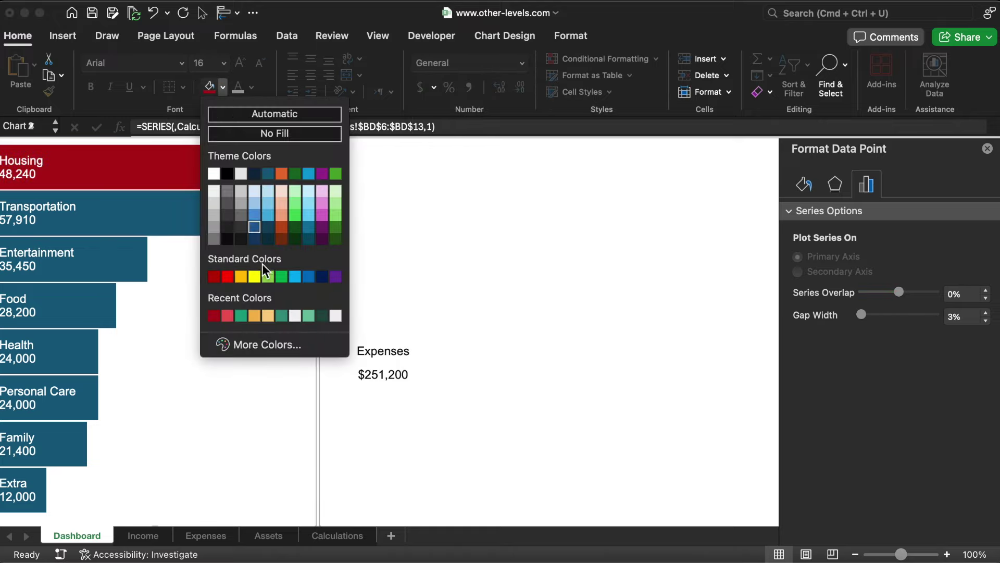
{"action": "left_click", "coordinate": [263, 345]}
{"action": "left_click", "coordinate": [554, 354]}
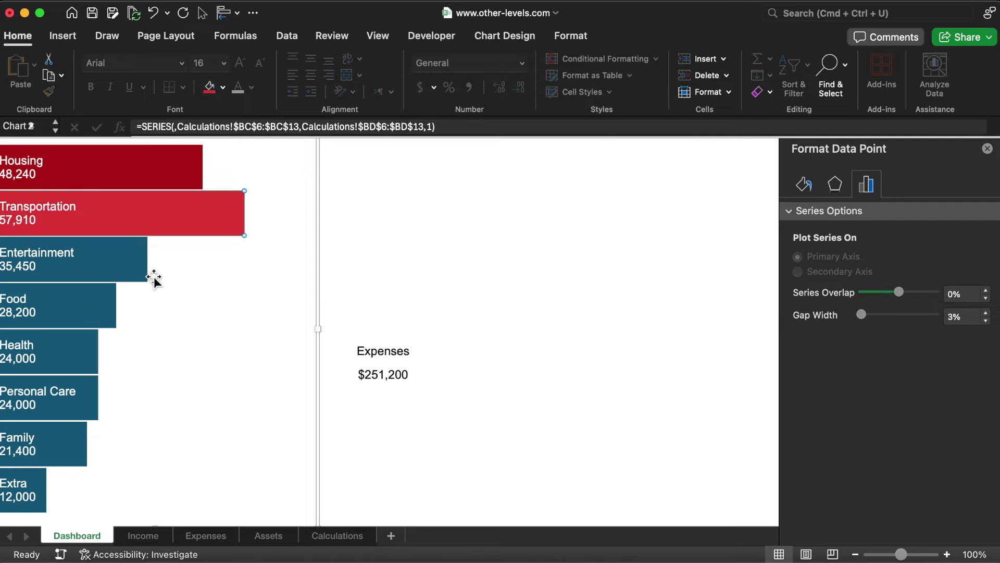
{"action": "left_click", "coordinate": [143, 266]}
{"action": "left_click", "coordinate": [222, 87]}
{"action": "left_click", "coordinate": [263, 346]}
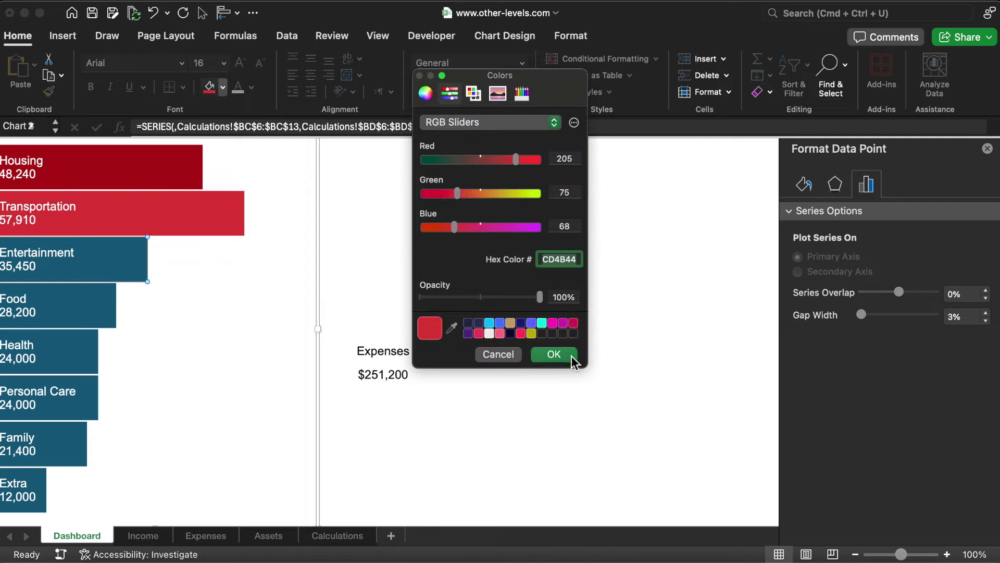
{"action": "left_click", "coordinate": [554, 354]}
Give the Food bar a DF716C pink fill and the Health bar a pink fill
{"action": "left_click", "coordinate": [114, 312]}
{"action": "left_click", "coordinate": [222, 87]}
{"action": "left_click", "coordinate": [263, 346]}
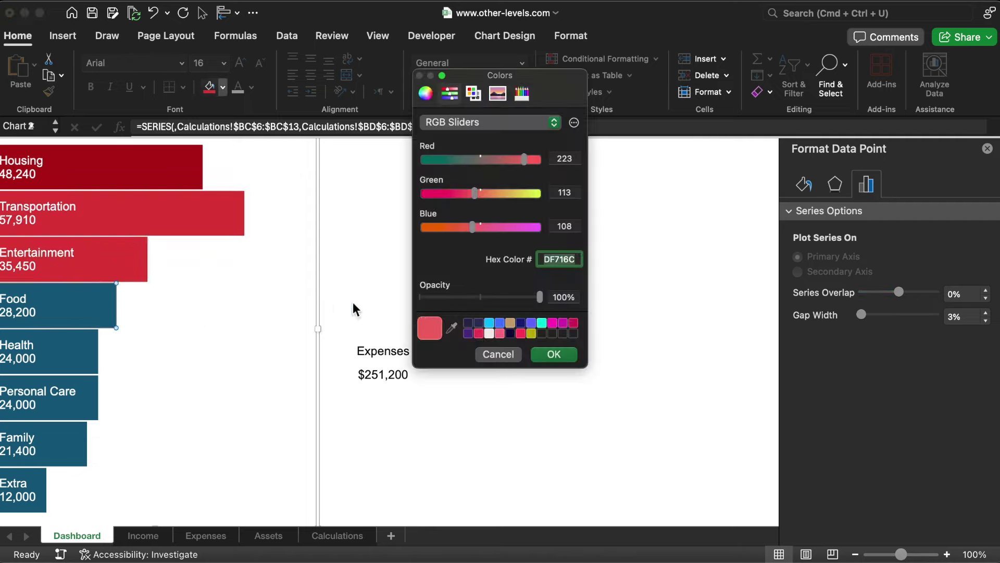
{"action": "left_click", "coordinate": [553, 355]}
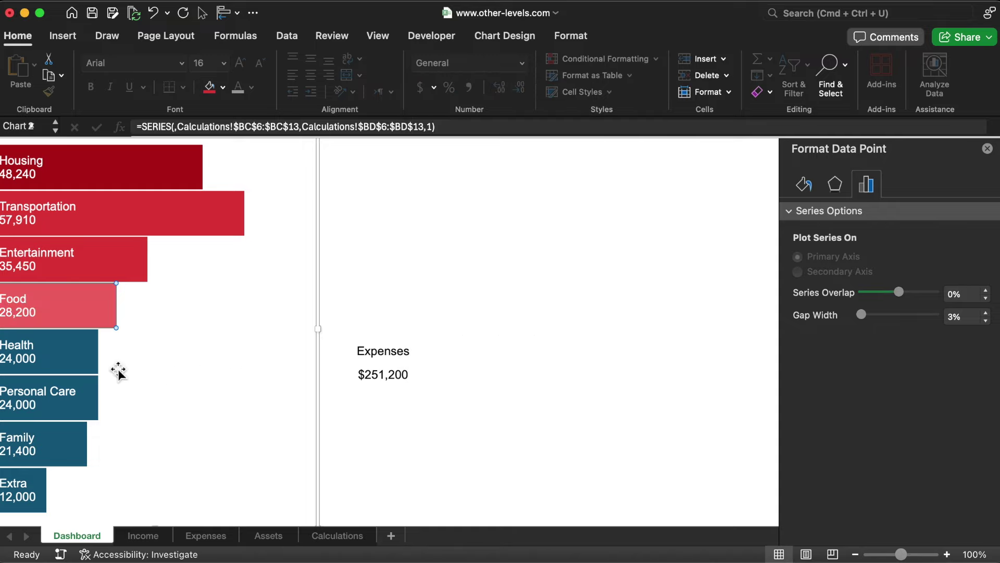
{"action": "left_click", "coordinate": [92, 368]}
{"action": "left_click", "coordinate": [223, 87]}
{"action": "left_click", "coordinate": [263, 346]}
{"action": "left_click", "coordinate": [556, 353]}
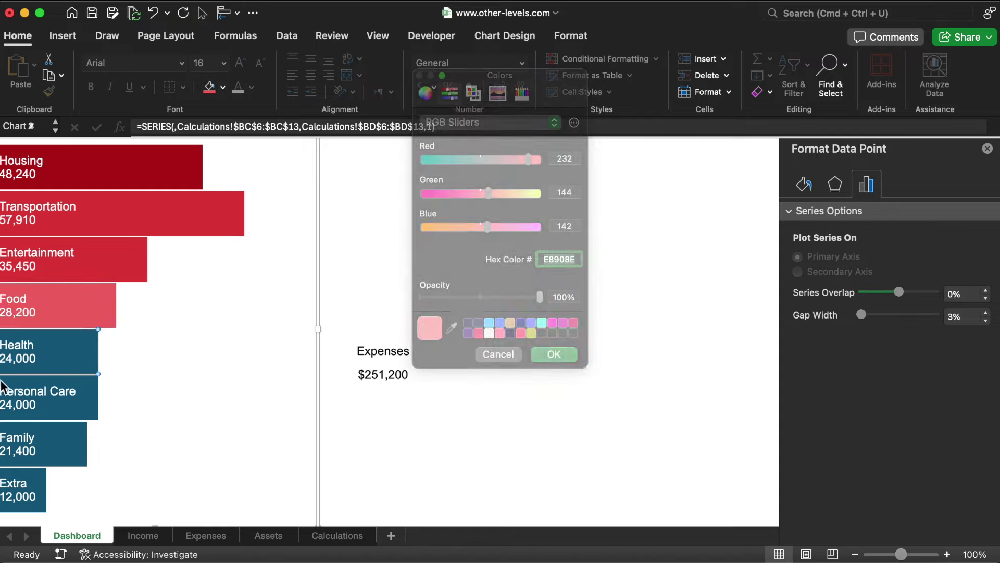
{"action": "left_click", "coordinate": [95, 393]}
Apply lighter pink custom fills to the Personal Care, Family and Extra bars
{"action": "left_click", "coordinate": [222, 87]}
{"action": "left_click", "coordinate": [263, 346]}
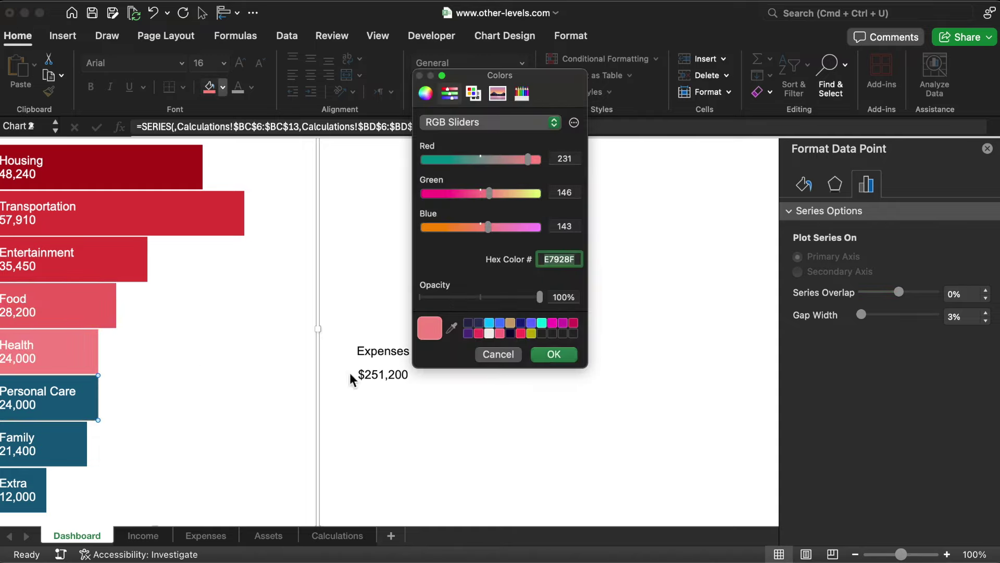
{"action": "left_click", "coordinate": [553, 354]}
{"action": "left_click", "coordinate": [81, 436]}
{"action": "left_click", "coordinate": [223, 87]}
{"action": "left_click", "coordinate": [263, 346]}
{"action": "left_click", "coordinate": [554, 354]}
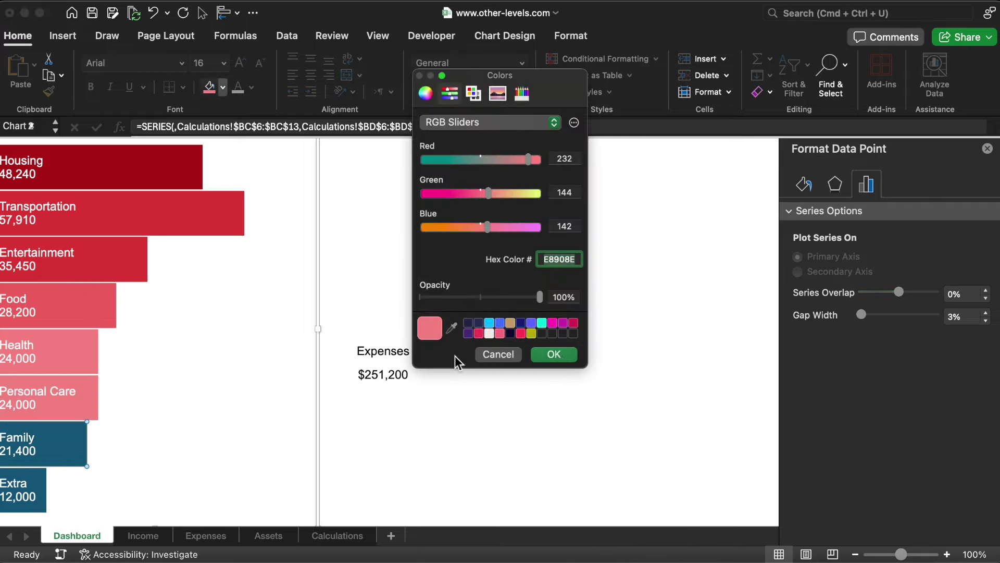
{"action": "left_click", "coordinate": [31, 484]}
{"action": "left_click", "coordinate": [223, 87]}
{"action": "left_click", "coordinate": [263, 346]}
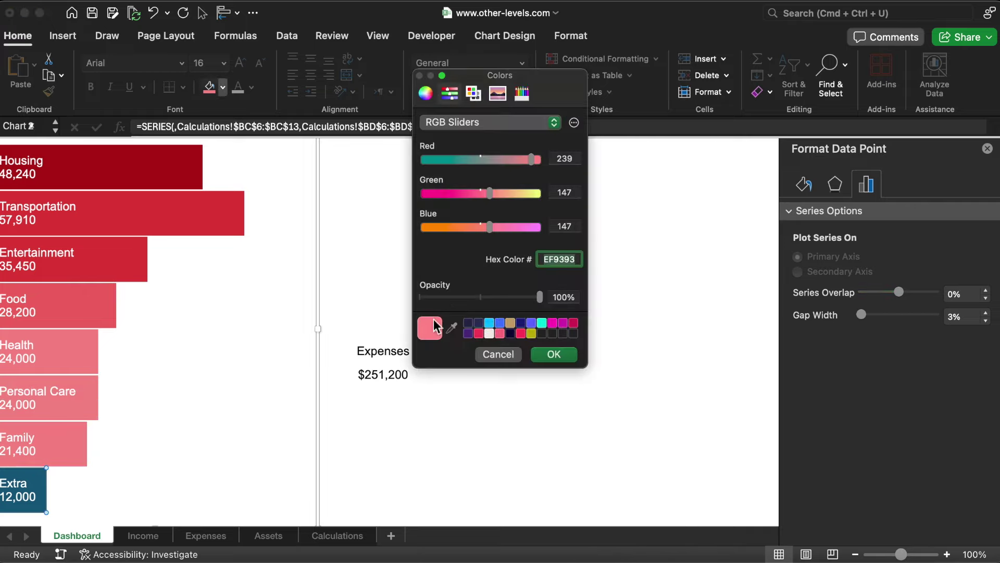
{"action": "left_click", "coordinate": [553, 354]}
{"action": "left_click", "coordinate": [401, 376]}
Move the Expenses total beside the pink bars and enlarge it to 24 pt
{"action": "left_click_drag", "start_coordinate": [401, 376], "coordinate": [217, 382]}
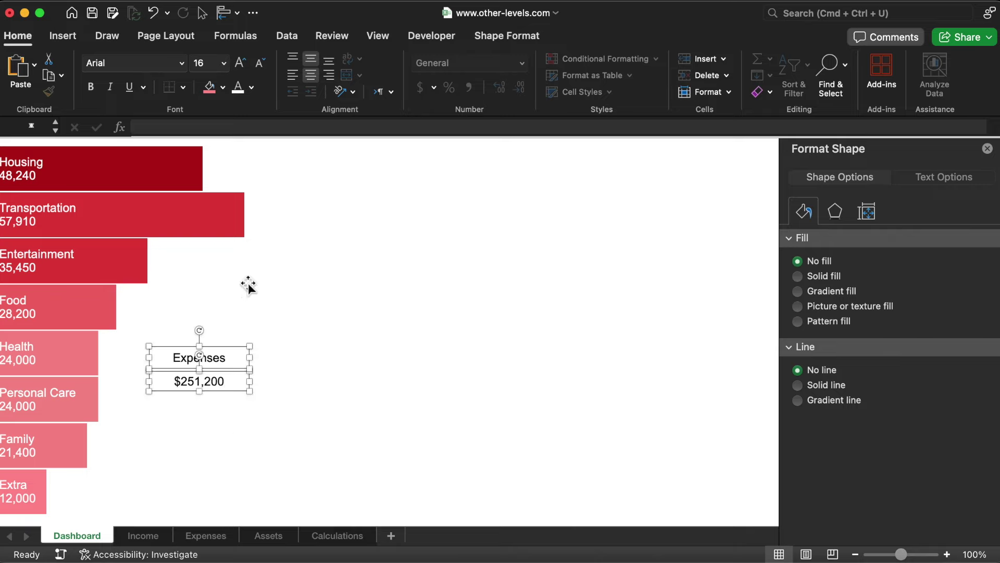
{"action": "left_click", "coordinate": [224, 63]}
{"action": "left_click", "coordinate": [214, 250]}
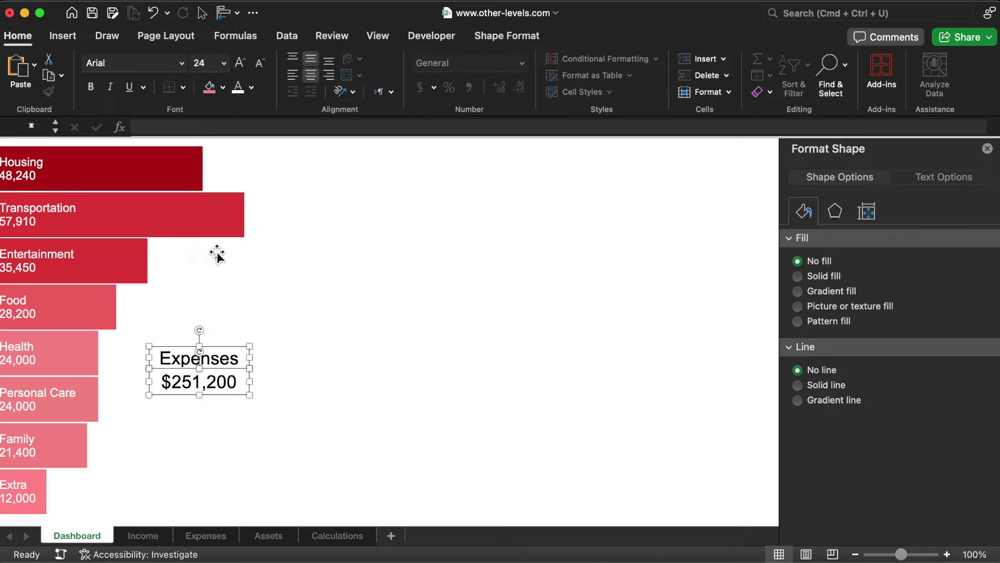
Colour the word Expenses red and make the $251,200 amount bold
{"action": "left_click", "coordinate": [209, 352]}
{"action": "left_click", "coordinate": [252, 87]}
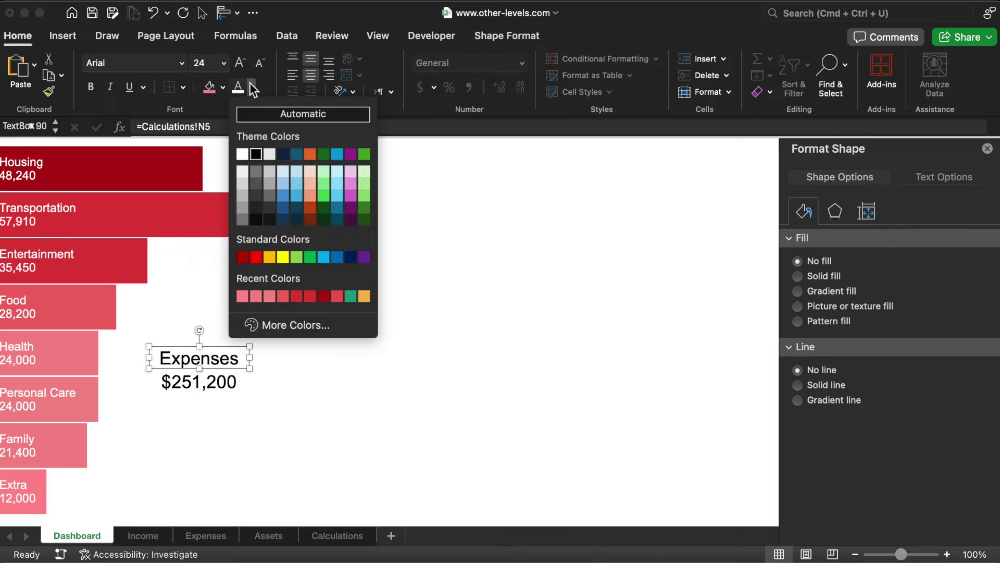
{"action": "left_click", "coordinate": [341, 295]}
{"action": "left_click", "coordinate": [229, 376]}
{"action": "left_click", "coordinate": [90, 88]}
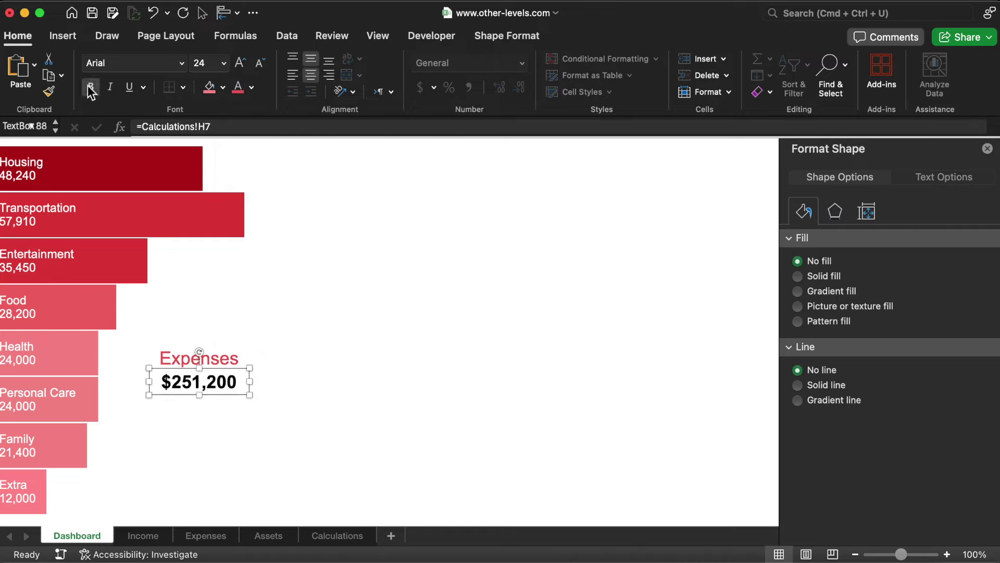
{"action": "left_click", "coordinate": [226, 357], "text": "shift"}
{"action": "left_click", "coordinate": [228, 12]}
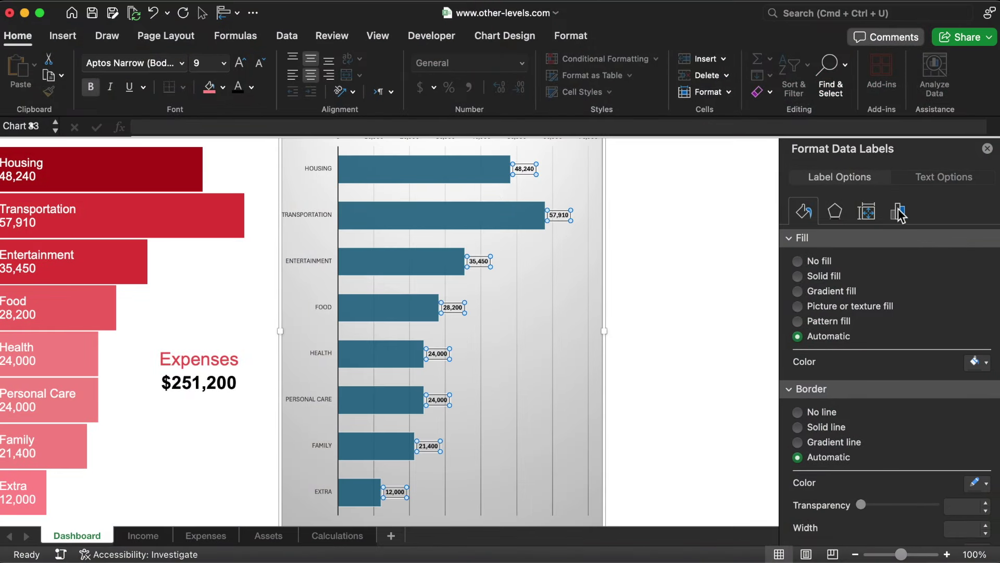
Replace the bars' value labels with Value From Cells icons from Calculations!BE6:BE13
{"action": "left_click", "coordinate": [899, 211]}
{"action": "left_click", "coordinate": [831, 237]}
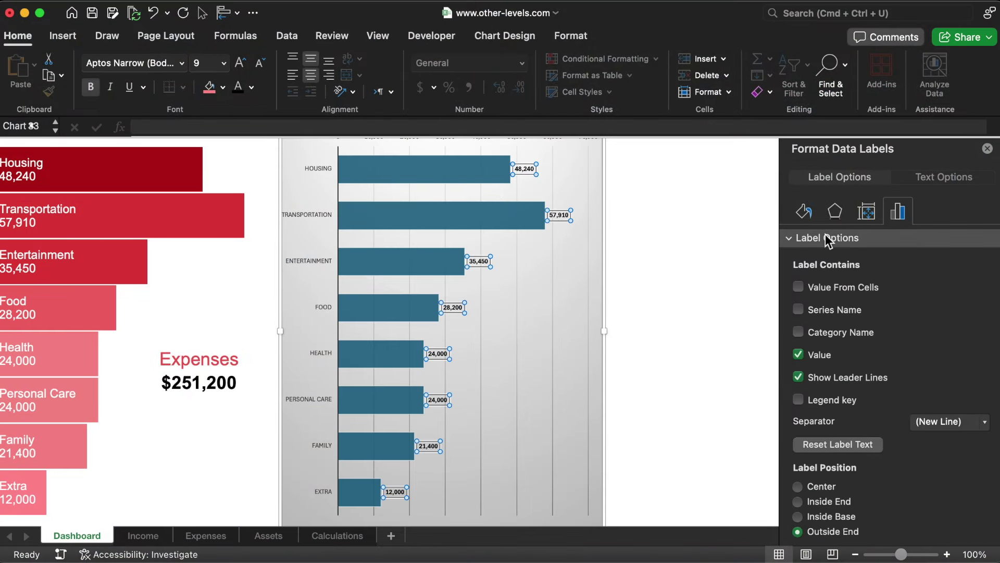
{"action": "left_click", "coordinate": [798, 355]}
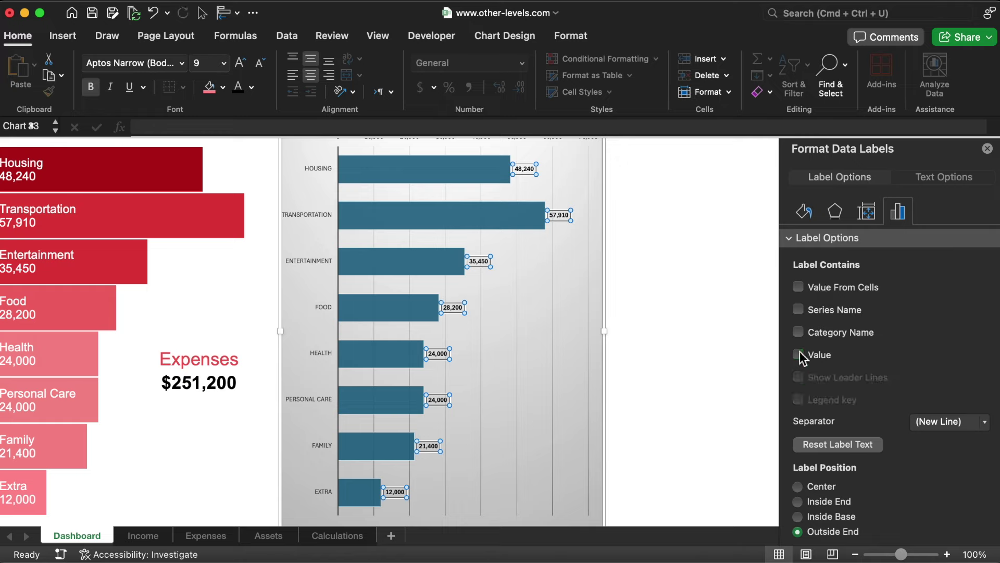
{"action": "left_click", "coordinate": [832, 287]}
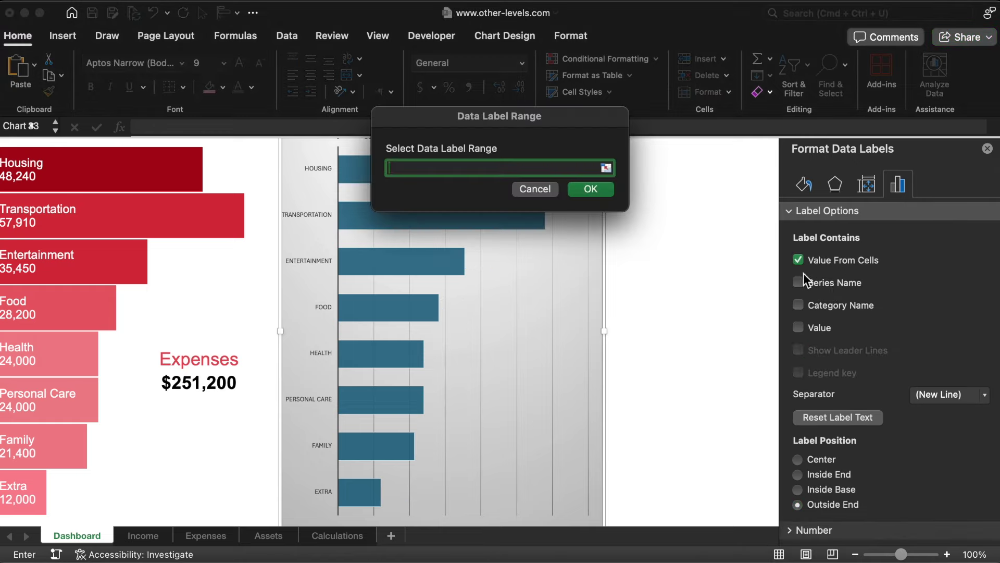
{"action": "left_click", "coordinate": [606, 167]}
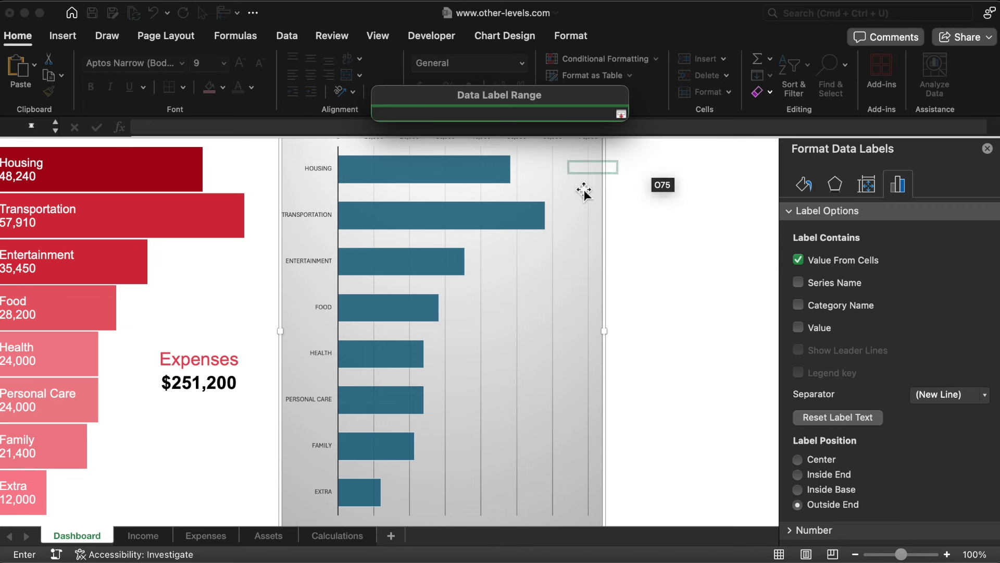
{"action": "left_click", "coordinate": [327, 534]}
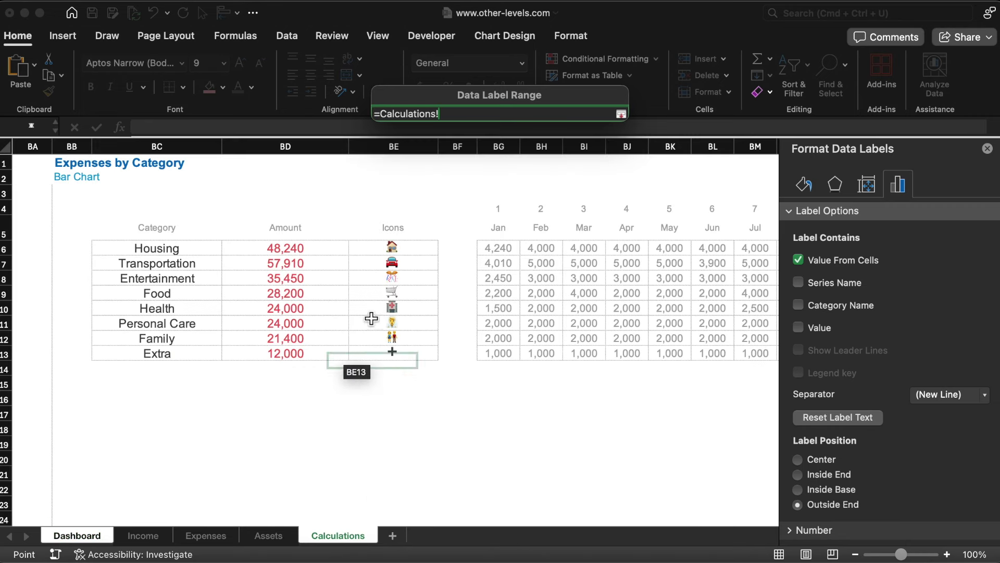
{"action": "left_click_drag", "start_coordinate": [393, 248], "coordinate": [409, 354]}
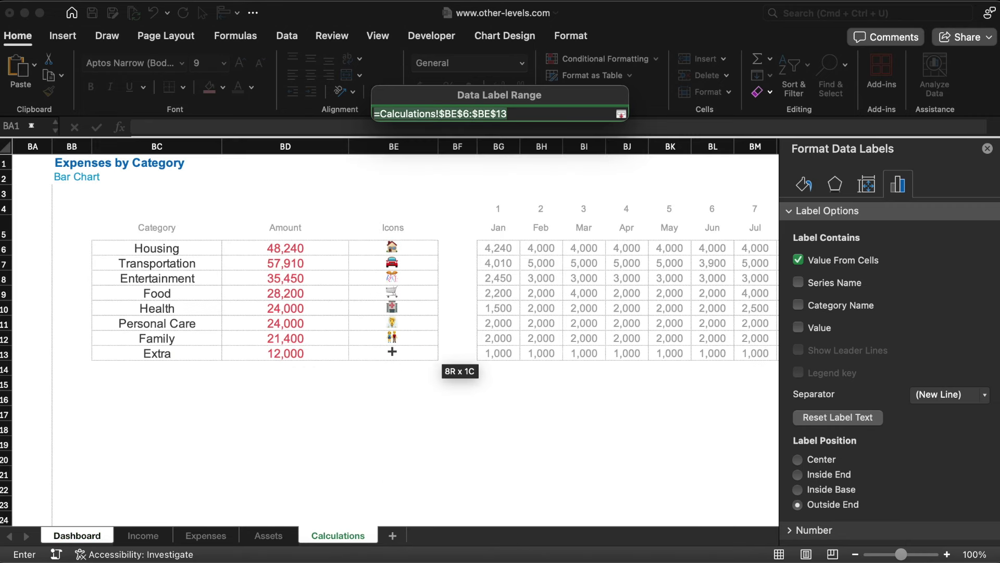
{"action": "key", "text": "Return"}
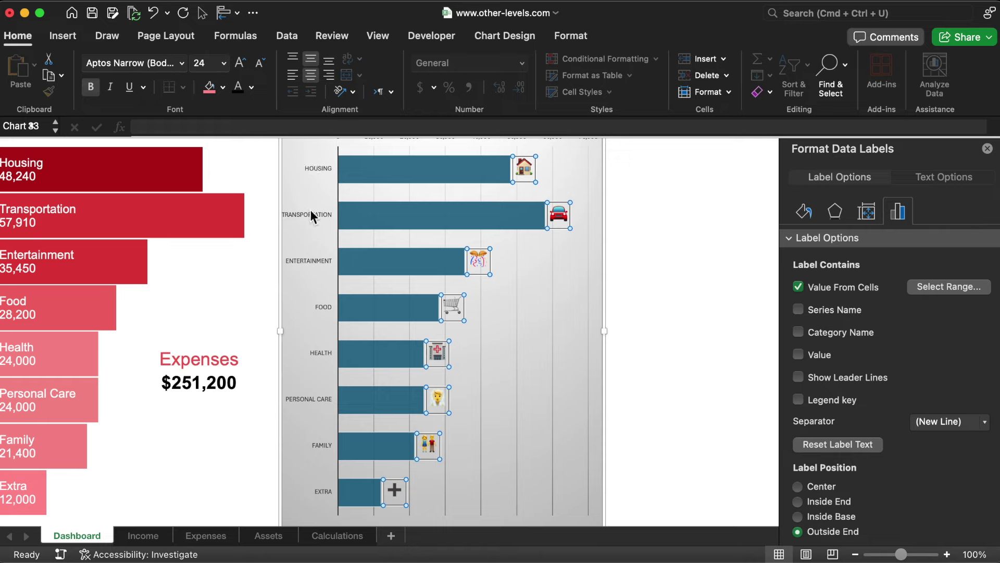
{"action": "left_click", "coordinate": [311, 214]}
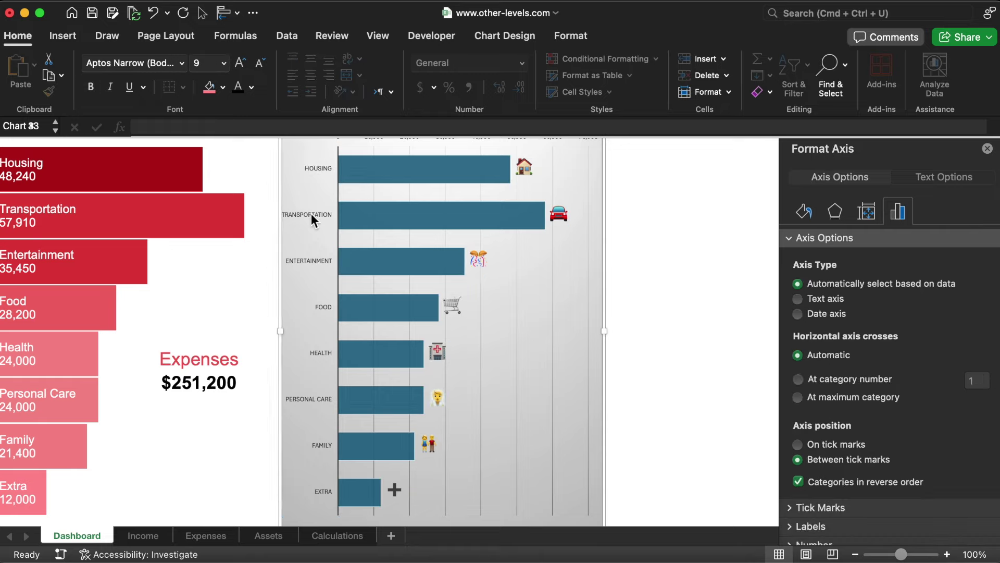
Delete the icon chart's vertical category axis and gridlines
{"action": "key", "text": "Delete"}
{"action": "left_click", "coordinate": [502, 281]}
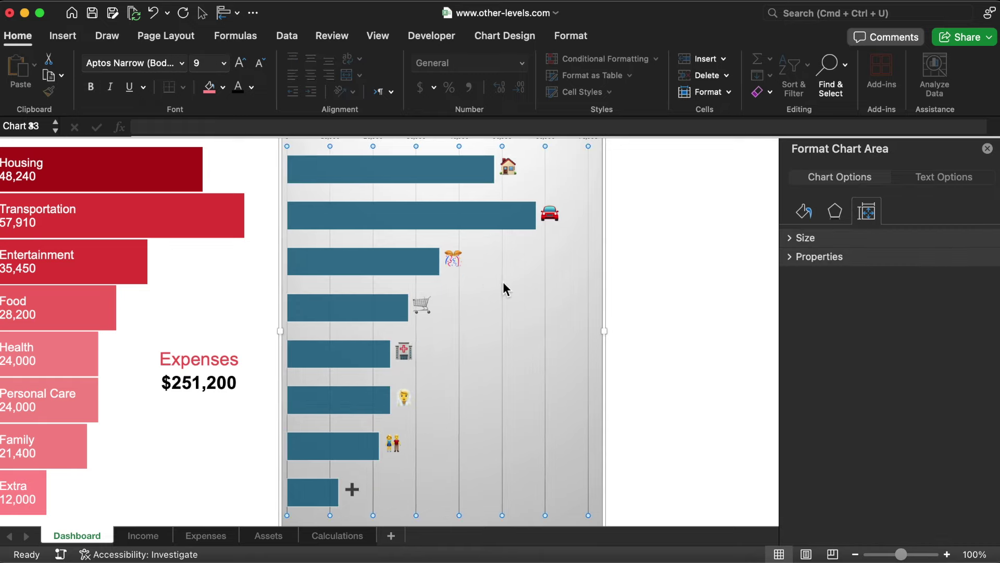
{"action": "key", "text": "Delete"}
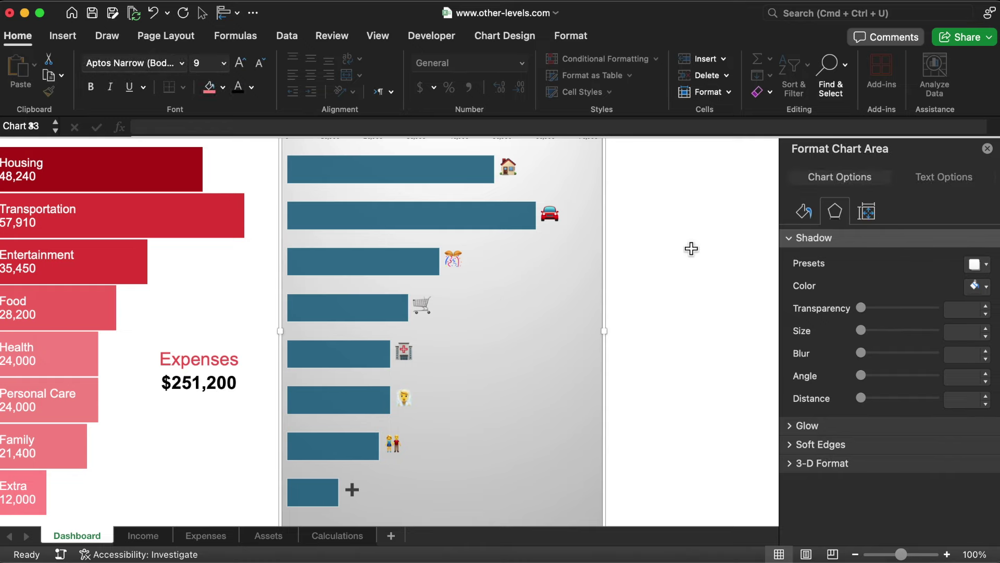
Make the chart background and bars invisible, then overlay the icons beside the pink bars
{"action": "left_click", "coordinate": [805, 211]}
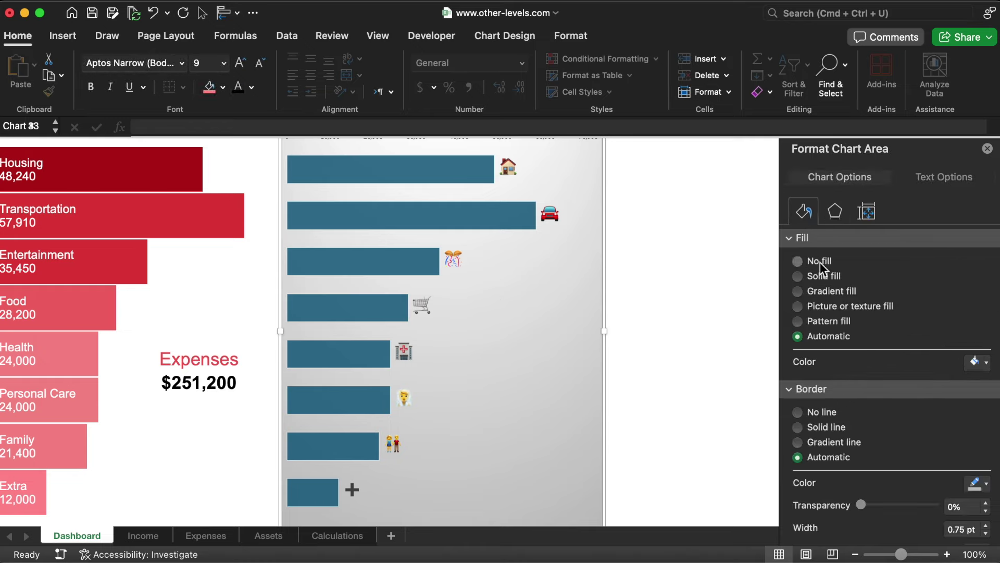
{"action": "left_click", "coordinate": [797, 261]}
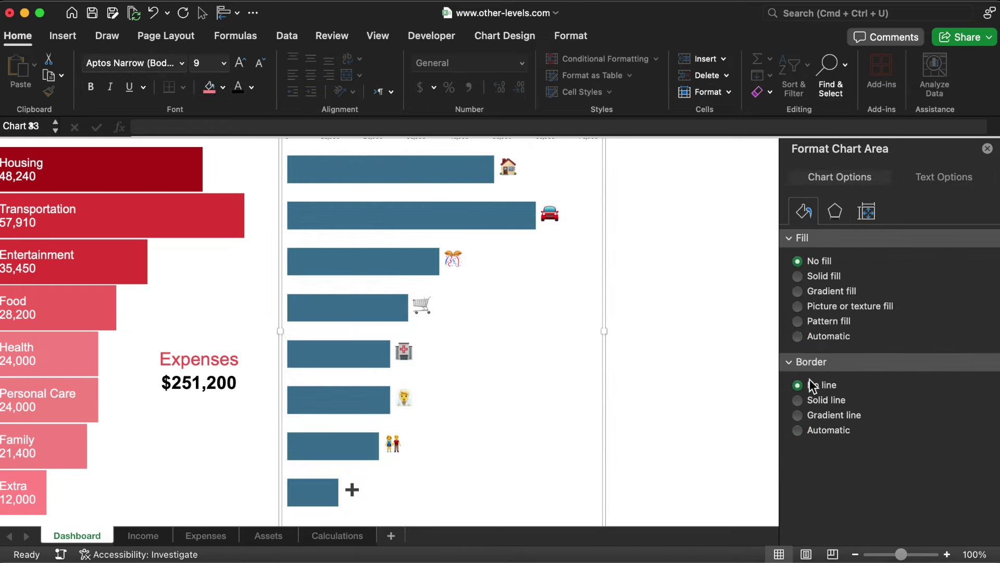
{"action": "left_click", "coordinate": [470, 221]}
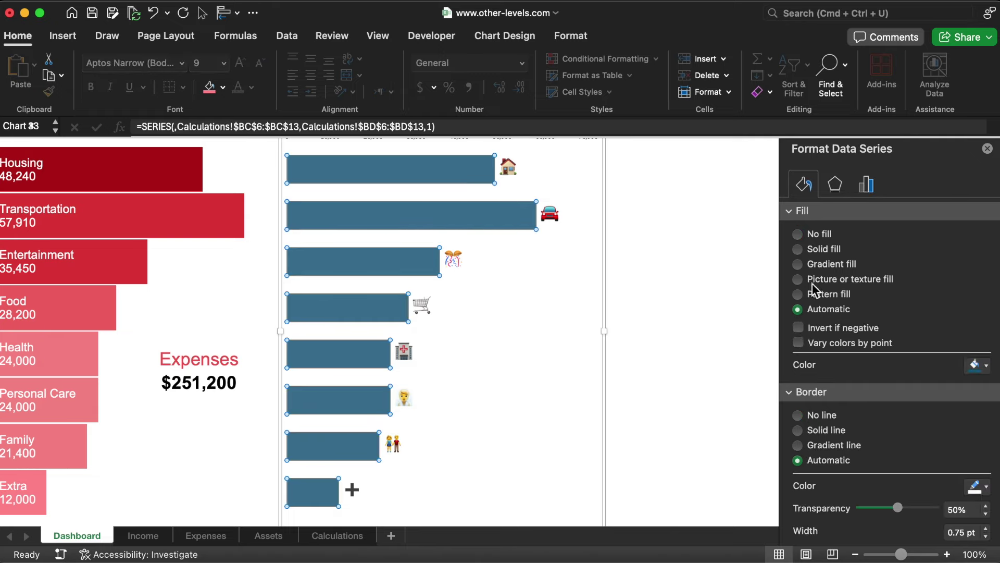
{"action": "left_click", "coordinate": [828, 415]}
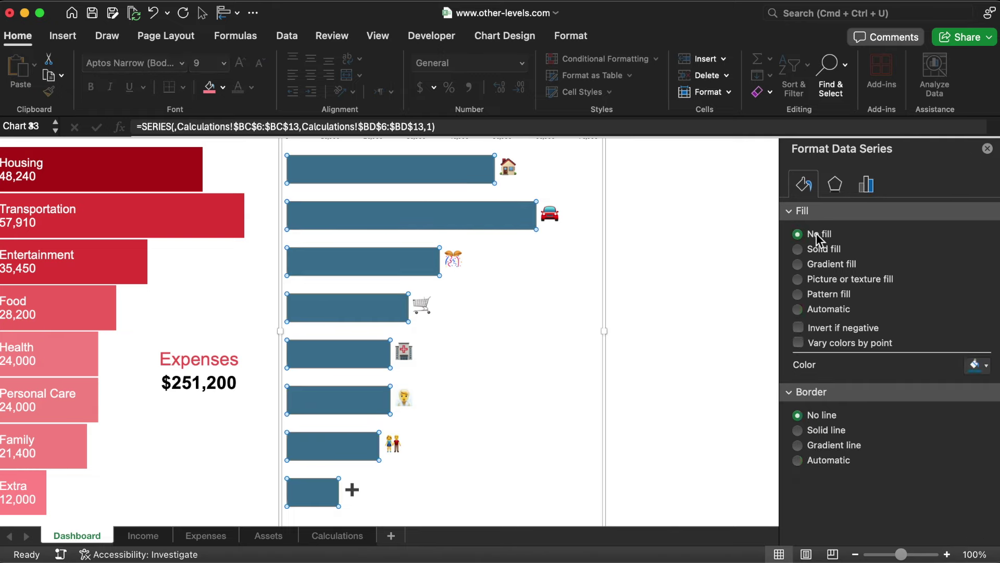
{"action": "left_click", "coordinate": [605, 267]}
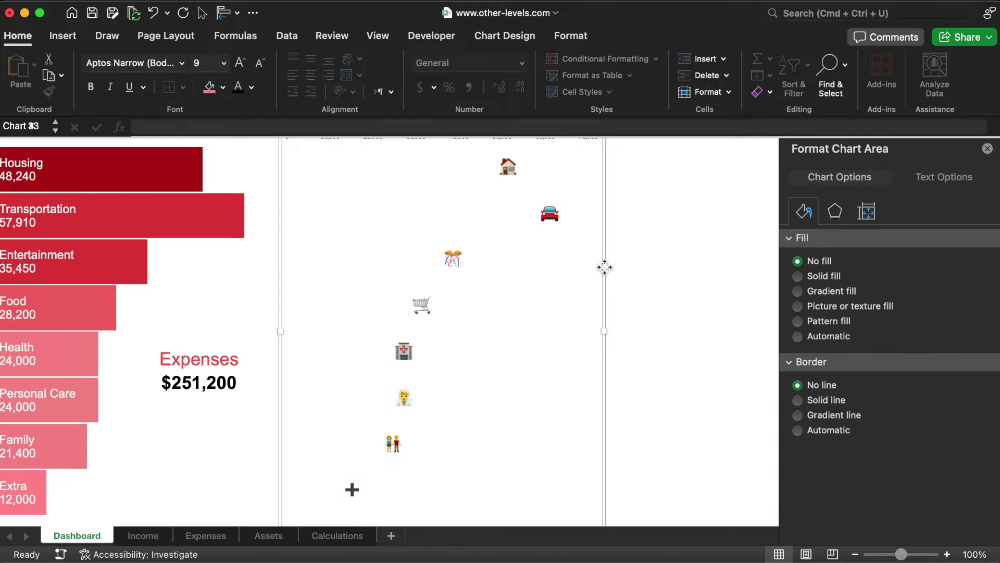
{"action": "left_click_drag", "start_coordinate": [604, 267], "coordinate": [308, 295]}
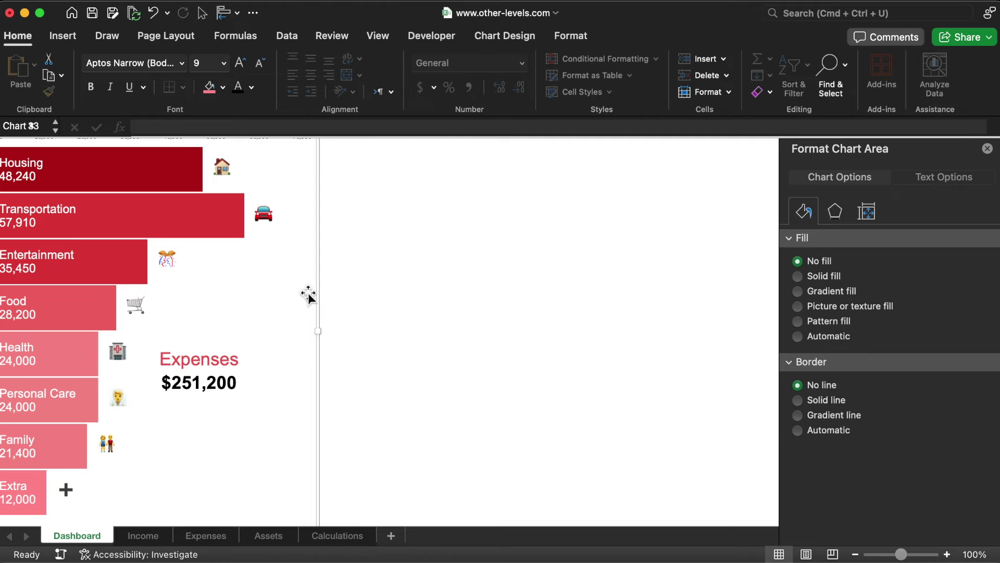
Shift the Expenses total right and down and line up the Insurance Premiums card
{"action": "left_click", "coordinate": [351, 216]}
{"action": "scroll", "coordinate": [351, 216], "scroll_direction": "up", "scroll_amount": 4}
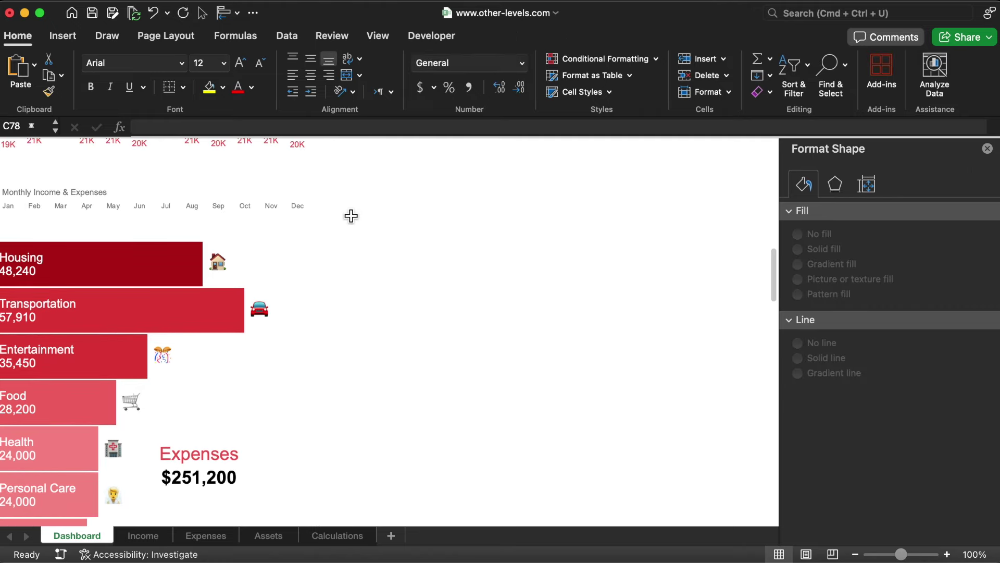
{"action": "left_click_drag", "start_coordinate": [216, 457], "coordinate": [259, 468]}
{"action": "scroll", "coordinate": [360, 380], "scroll_direction": "down", "scroll_amount": 2}
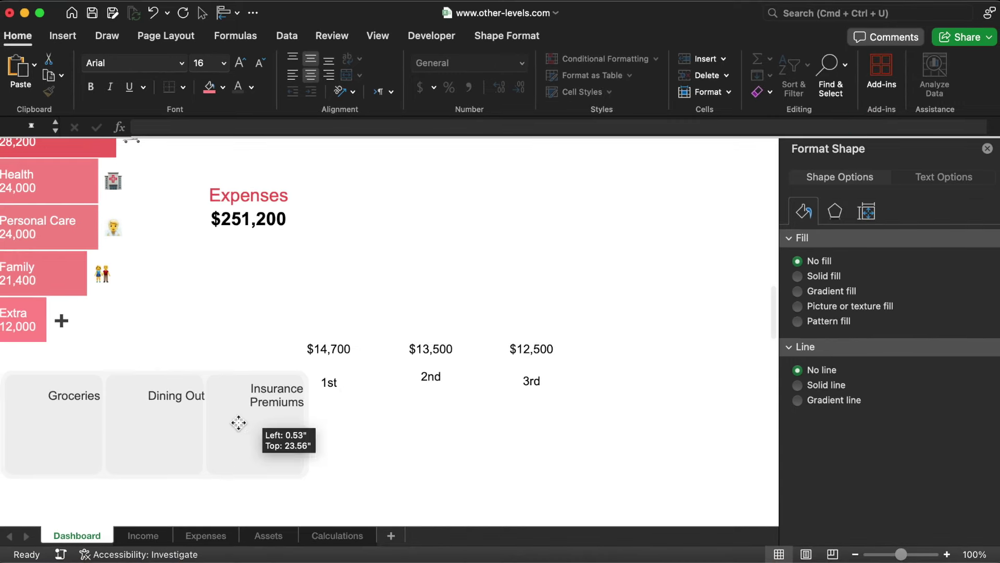
{"action": "left_click_drag", "start_coordinate": [240, 425], "coordinate": [229, 431]}
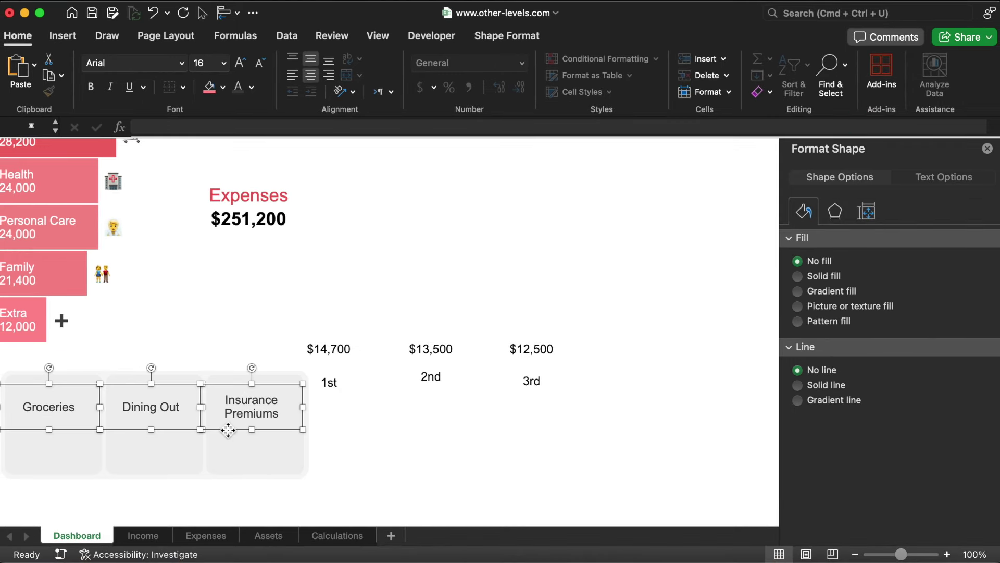
{"action": "left_click", "coordinate": [332, 348]}
Make the three top-expense amounts 20 pt, bold and red, beneath the card titles
{"action": "left_click", "coordinate": [551, 348], "text": "shift"}
{"action": "left_click", "coordinate": [432, 349], "text": "shift"}
{"action": "left_click", "coordinate": [223, 63]}
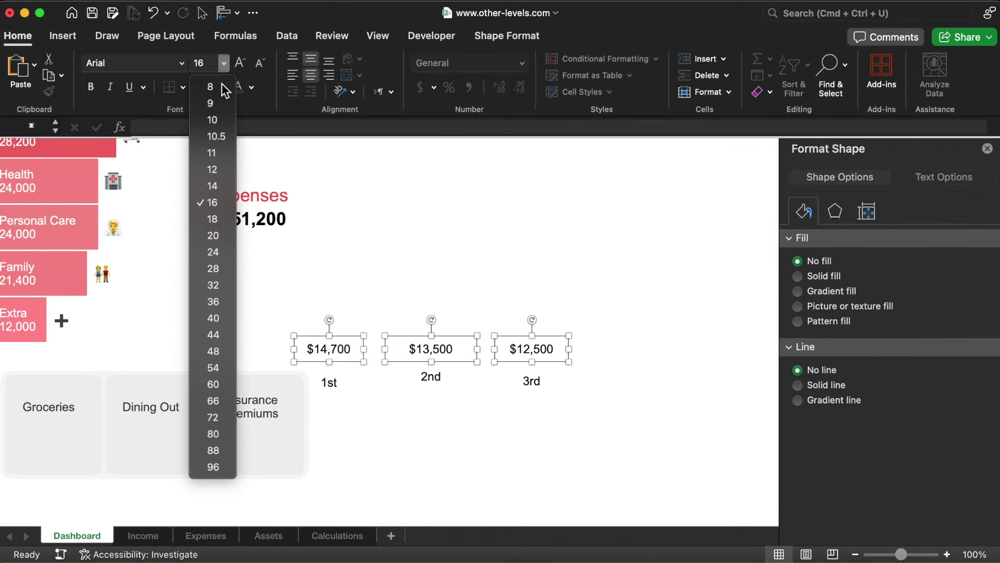
{"action": "left_click", "coordinate": [215, 219]}
{"action": "left_click", "coordinate": [91, 87]}
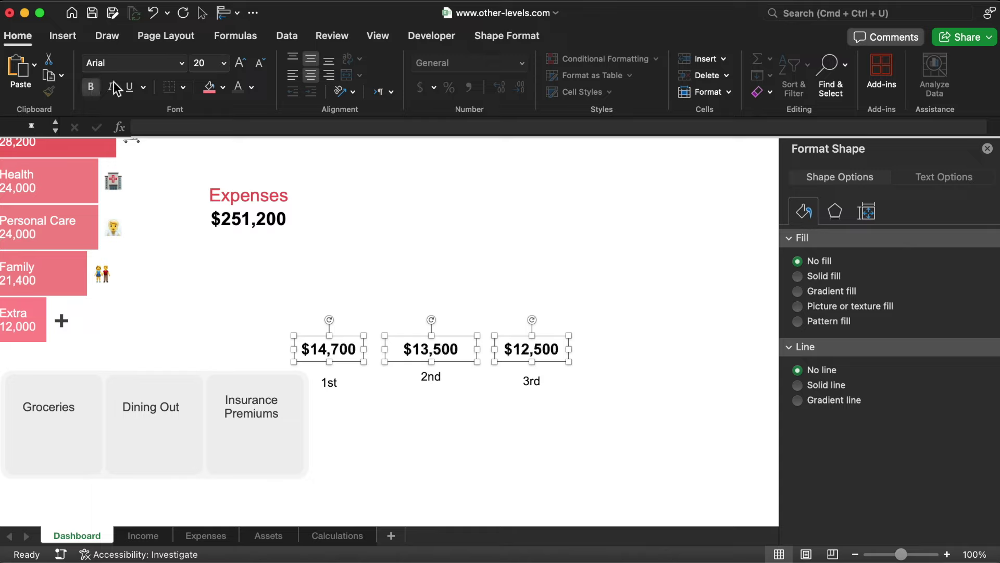
{"action": "left_click", "coordinate": [251, 87]}
{"action": "left_click", "coordinate": [242, 296]}
{"action": "left_click_drag", "start_coordinate": [547, 362], "coordinate": [267, 448]}
Make the 1st, 2nd and 3rd rank labels grey 12 pt and place them under the cards
{"action": "left_click", "coordinate": [329, 381]}
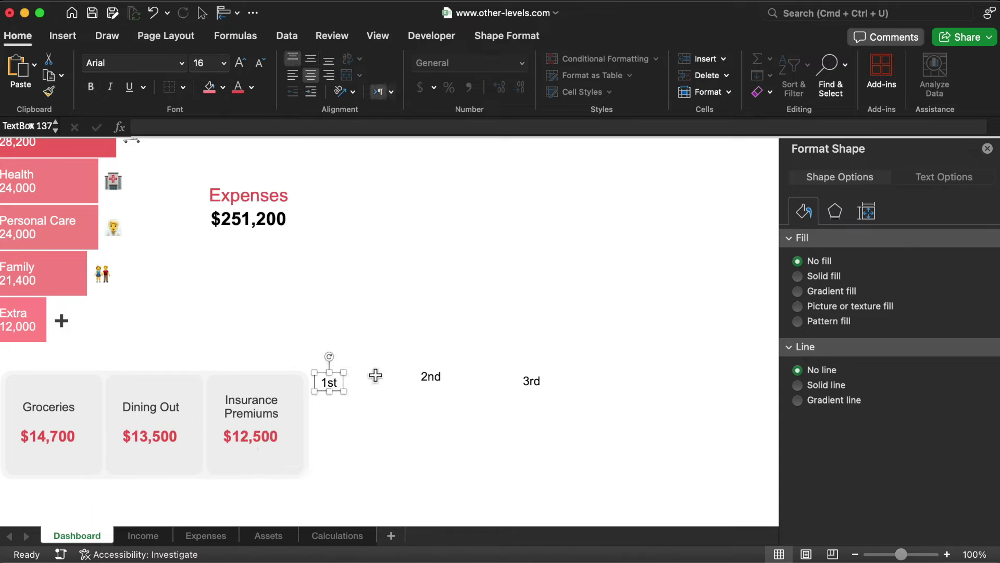
{"action": "left_click", "coordinate": [430, 376], "text": "shift"}
{"action": "left_click", "coordinate": [531, 381], "text": "shift"}
{"action": "left_click", "coordinate": [251, 88]}
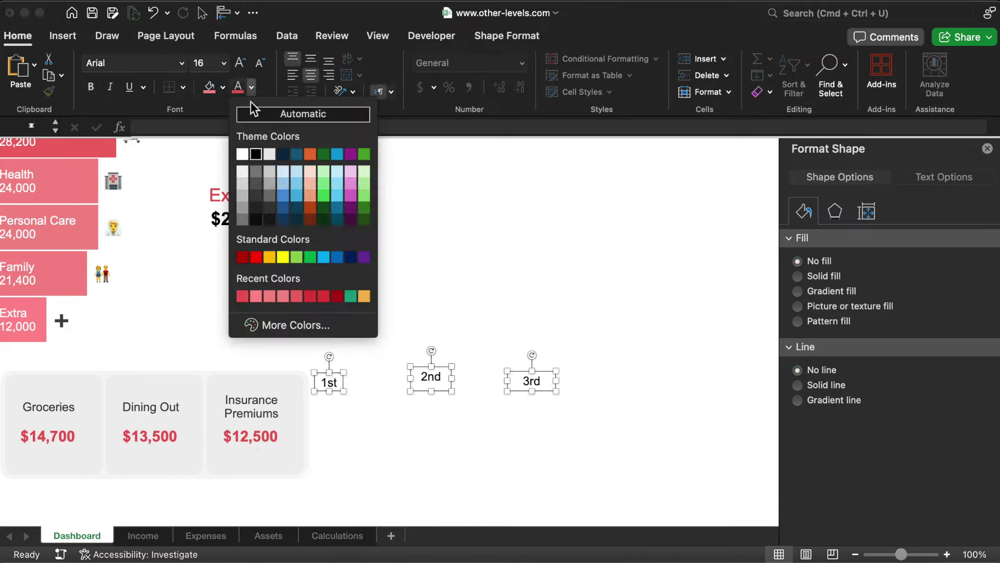
{"action": "left_click", "coordinate": [242, 219]}
{"action": "left_click", "coordinate": [224, 63]}
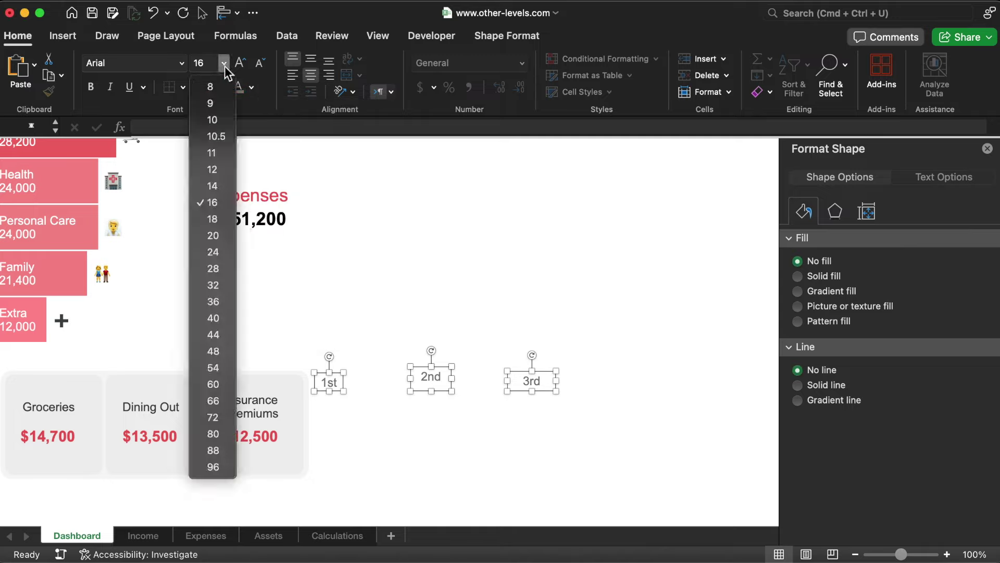
{"action": "left_click", "coordinate": [213, 170]}
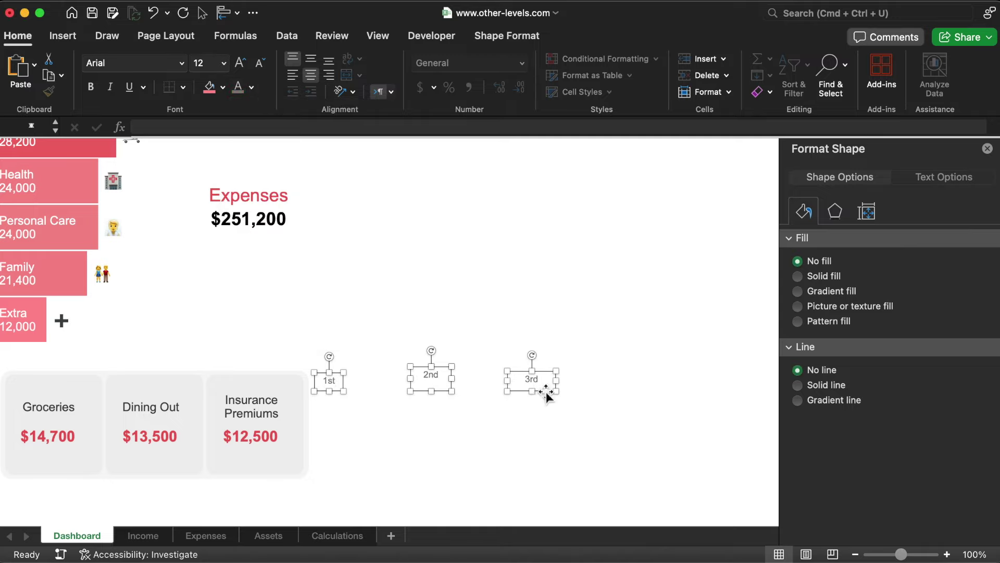
{"action": "left_click_drag", "start_coordinate": [547, 396], "coordinate": [264, 476]}
{"action": "key", "text": "Escape"}
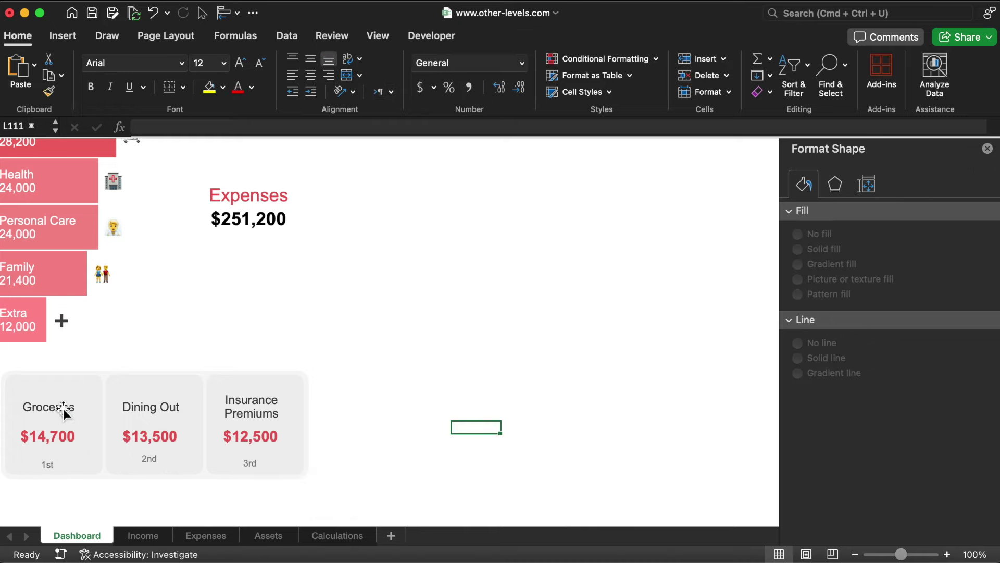
Centre the Groceries and Dining Out card titles, amounts and rank labels horizontally
{"action": "left_click", "coordinate": [63, 412]}
{"action": "left_click", "coordinate": [68, 433], "text": "shift"}
{"action": "left_click", "coordinate": [48, 463], "text": "shift"}
{"action": "left_click", "coordinate": [237, 13]}
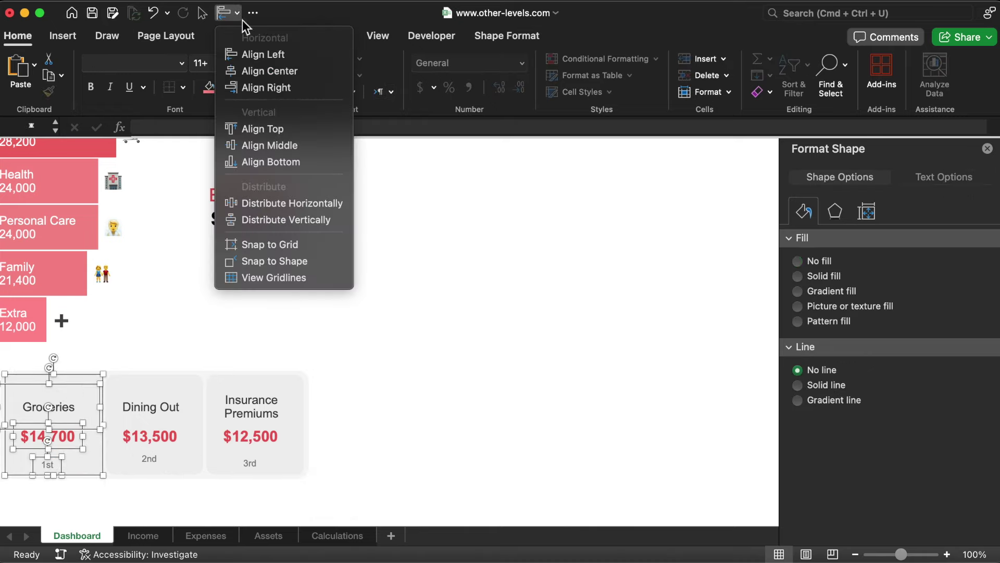
{"action": "left_click", "coordinate": [269, 71]}
{"action": "left_click", "coordinate": [151, 407]}
{"action": "left_click", "coordinate": [150, 436], "text": "shift"}
{"action": "left_click", "coordinate": [158, 458], "text": "shift"}
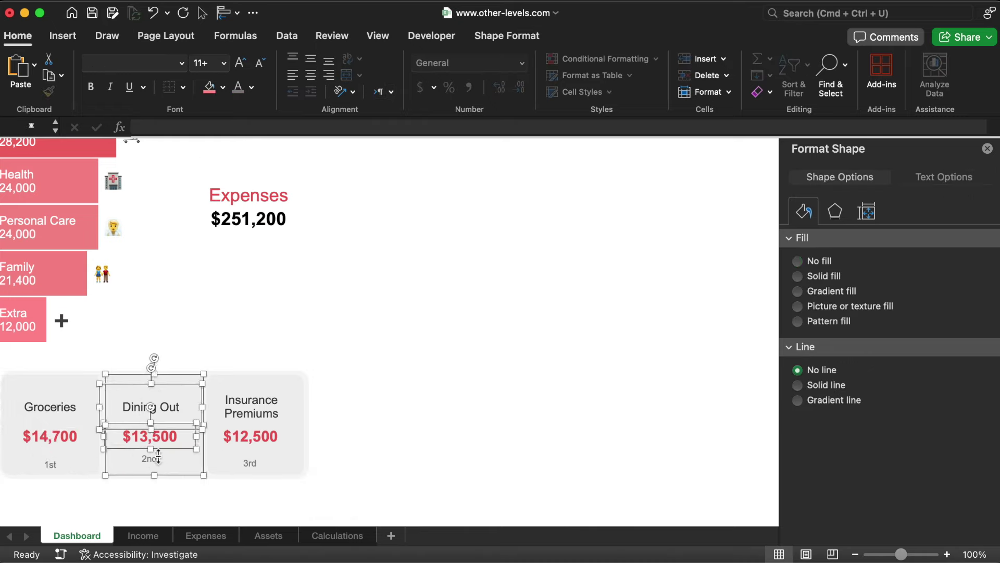
{"action": "left_click", "coordinate": [237, 12]}
{"action": "left_click", "coordinate": [263, 69]}
Centre the Insurance Premiums card items on their background and group them
{"action": "left_click", "coordinate": [251, 406]}
{"action": "left_click", "coordinate": [251, 436], "text": "shift"}
{"action": "left_click", "coordinate": [250, 463], "text": "shift"}
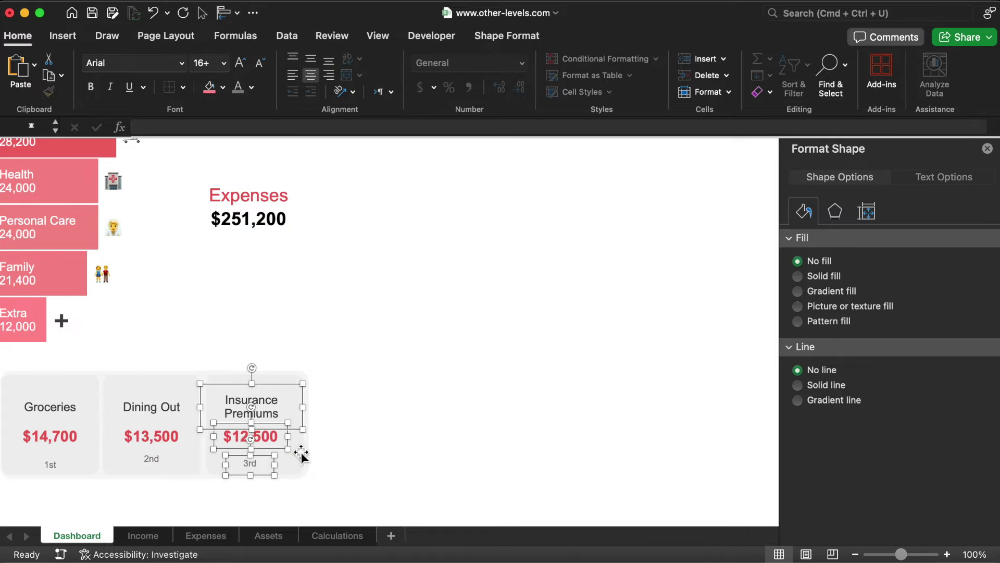
{"action": "left_click", "coordinate": [301, 453], "text": "shift"}
{"action": "left_click", "coordinate": [237, 12]}
{"action": "left_click", "coordinate": [263, 69]}
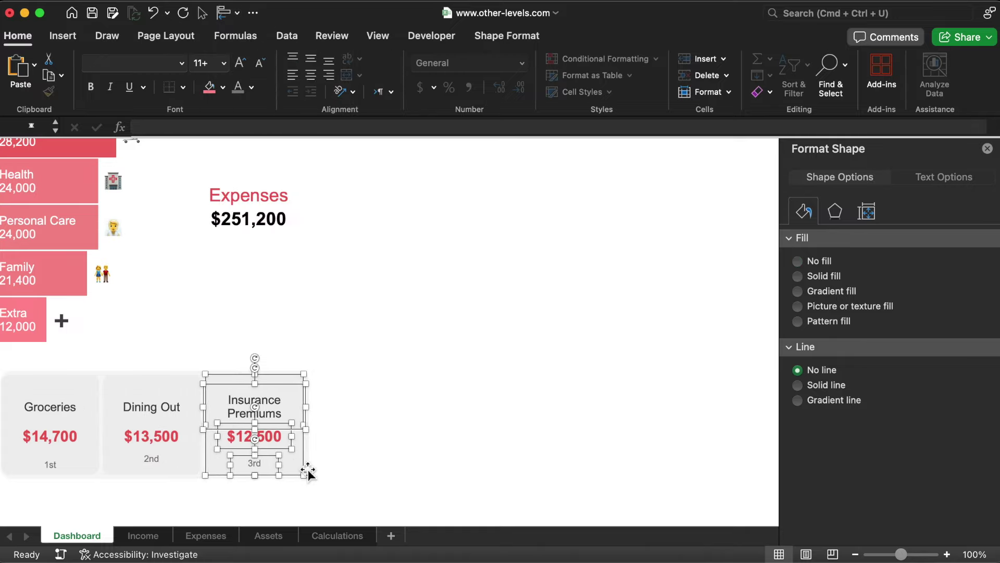
{"action": "key", "text": "super+alt+g"}
{"action": "scroll", "coordinate": [246, 386], "scroll_direction": "down", "scroll_amount": 5}
{"action": "scroll", "coordinate": [246, 387], "scroll_direction": "down", "scroll_amount": 1}
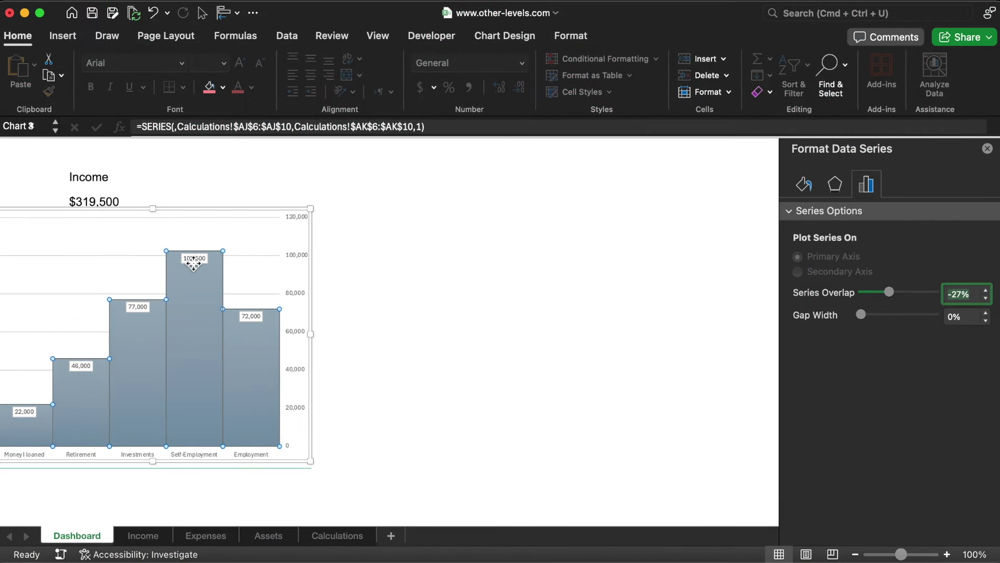
Place the Income chart labels at the Inside Base with wrapped text, no fill and no border
{"action": "left_click", "coordinate": [193, 260]}
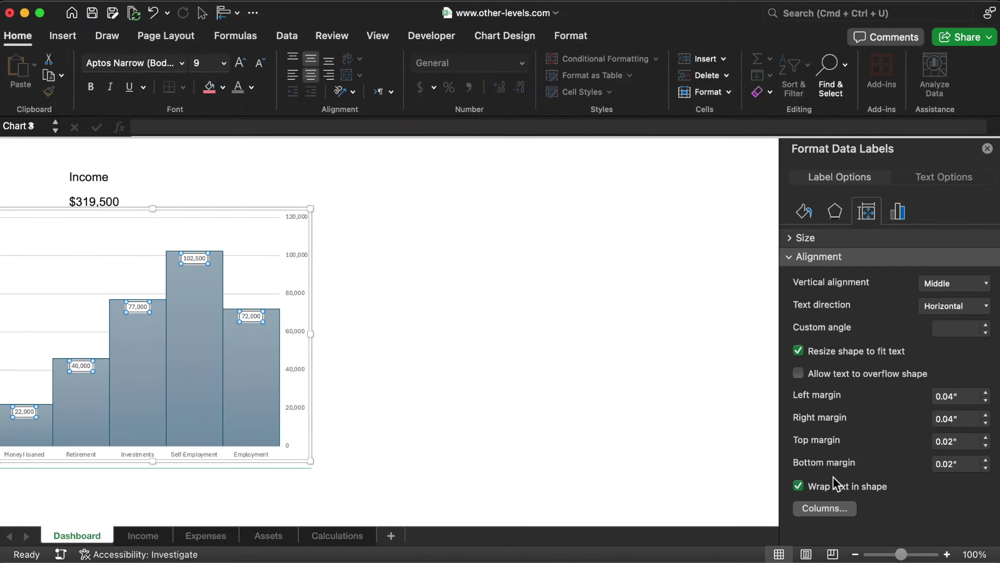
{"action": "left_click", "coordinate": [839, 487]}
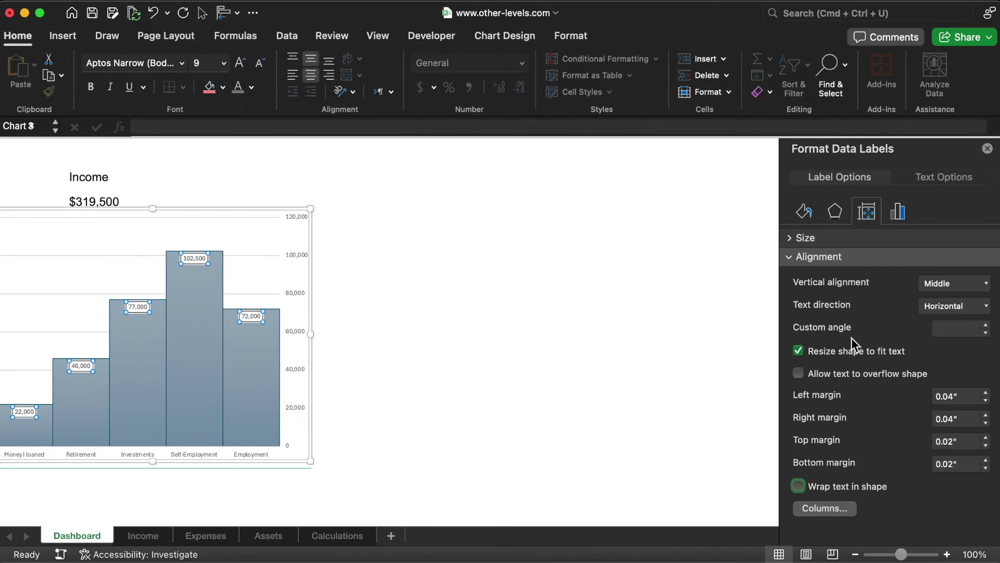
{"action": "left_click", "coordinate": [899, 212]}
{"action": "left_click", "coordinate": [833, 514]}
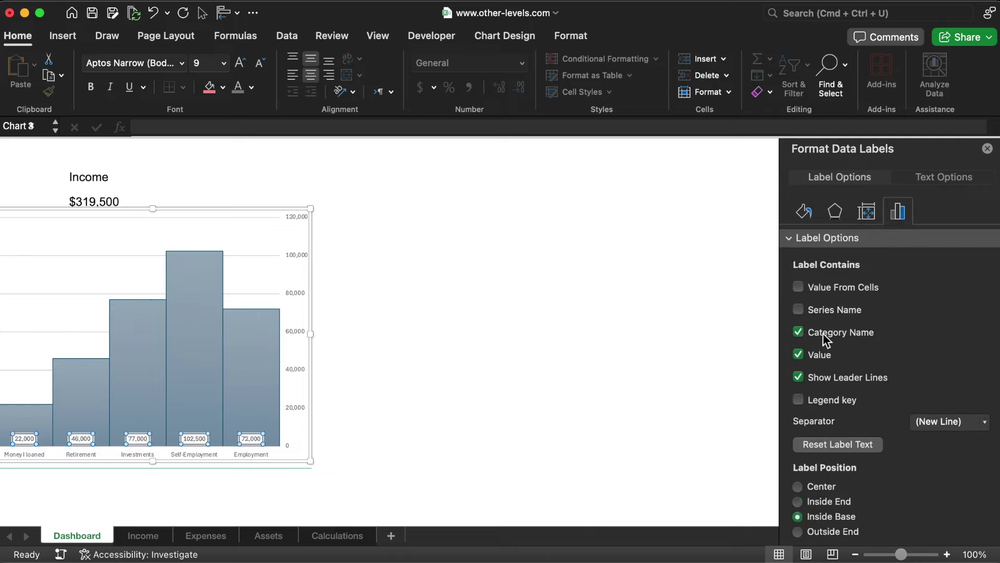
{"action": "left_click", "coordinate": [803, 210]}
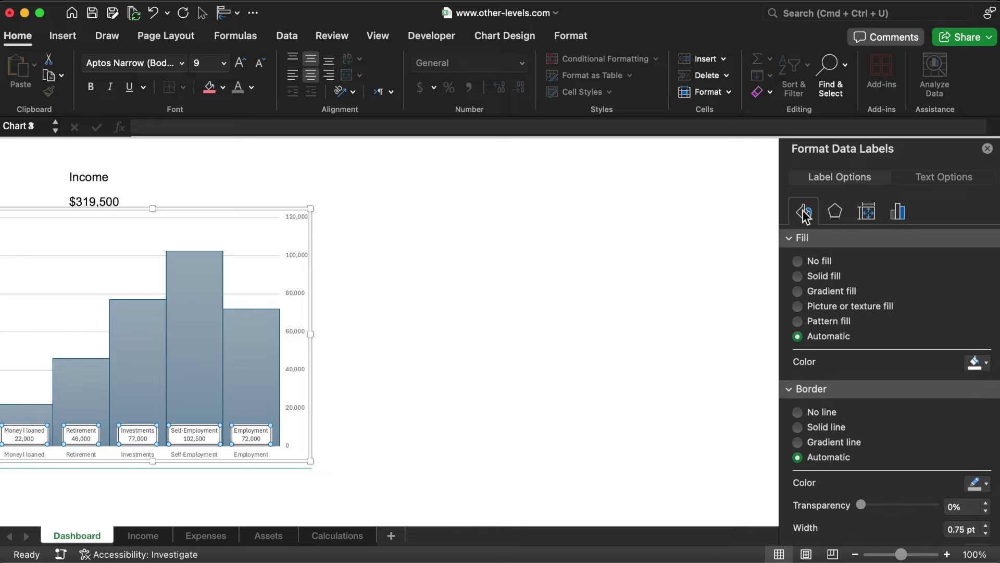
{"action": "left_click", "coordinate": [811, 261]}
{"action": "left_click", "coordinate": [808, 388]}
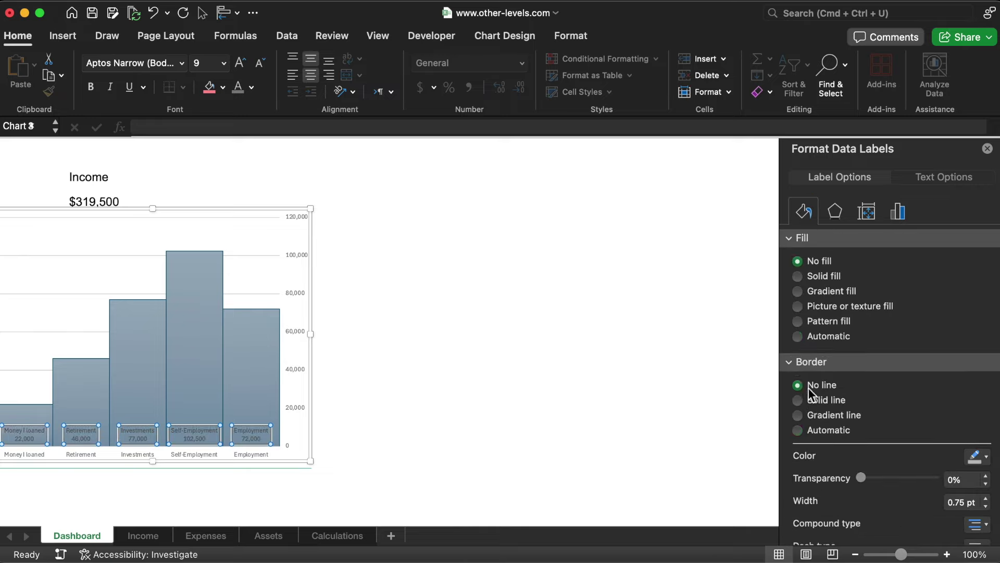
Set the Income chart label text to white Arial at 12 pt
{"action": "left_click", "coordinate": [253, 86]}
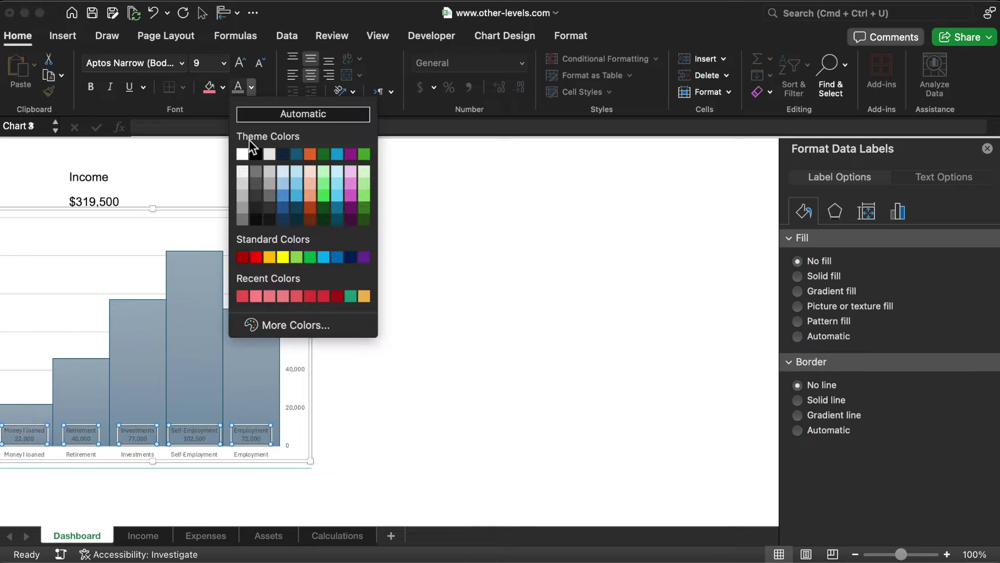
{"action": "left_click", "coordinate": [245, 150]}
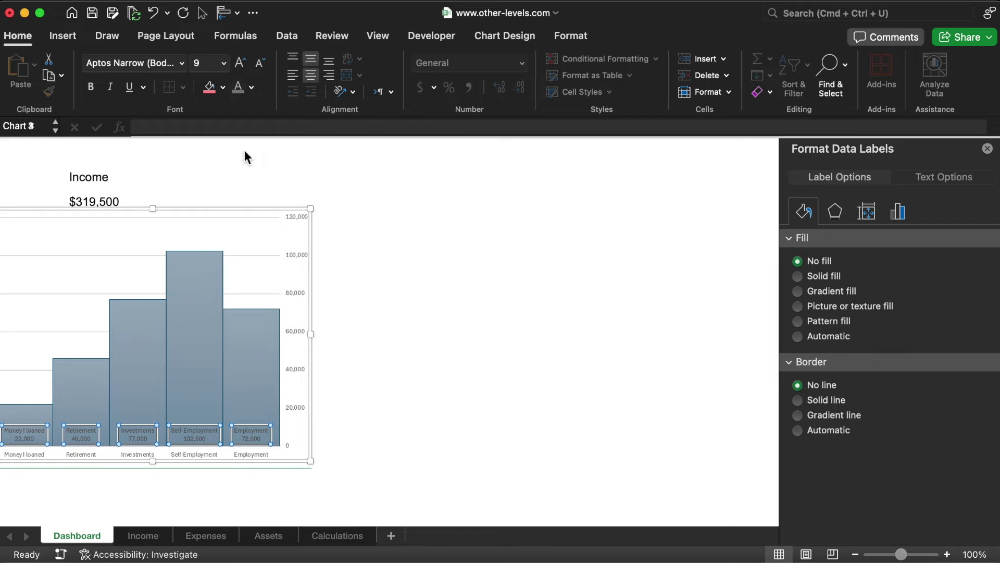
{"action": "left_click", "coordinate": [181, 64]}
{"action": "left_click", "coordinate": [145, 198]}
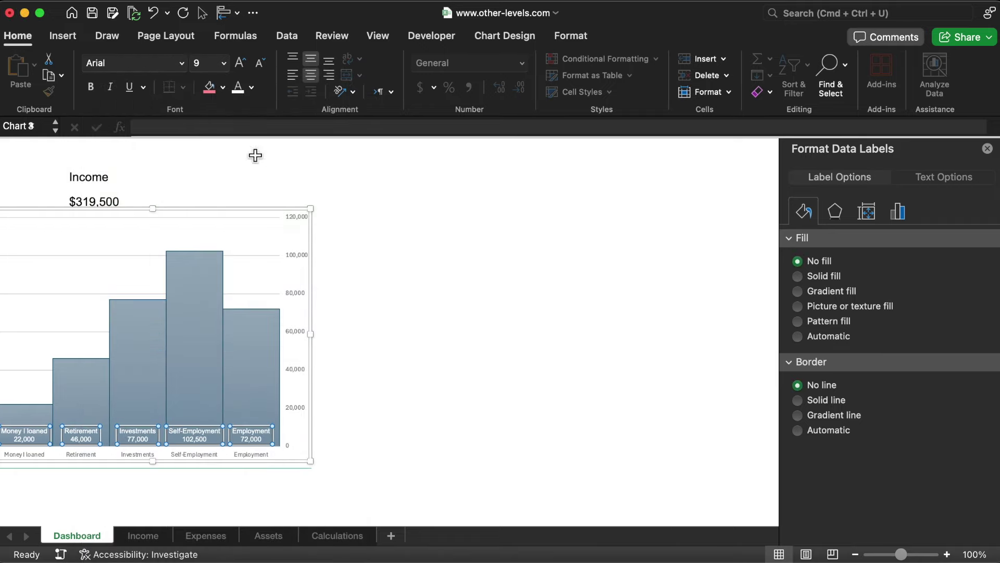
{"action": "left_click", "coordinate": [223, 63]}
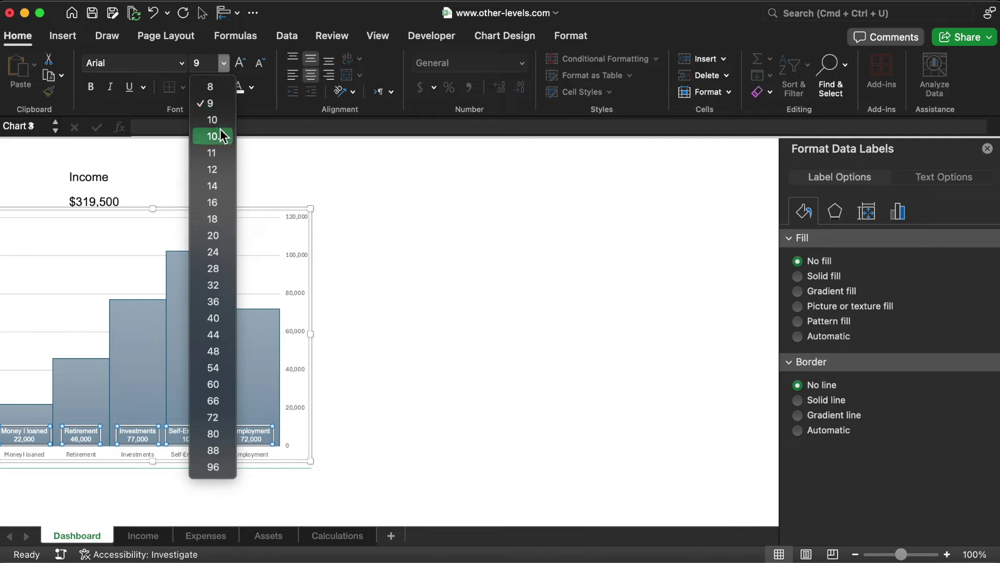
{"action": "left_click", "coordinate": [214, 170]}
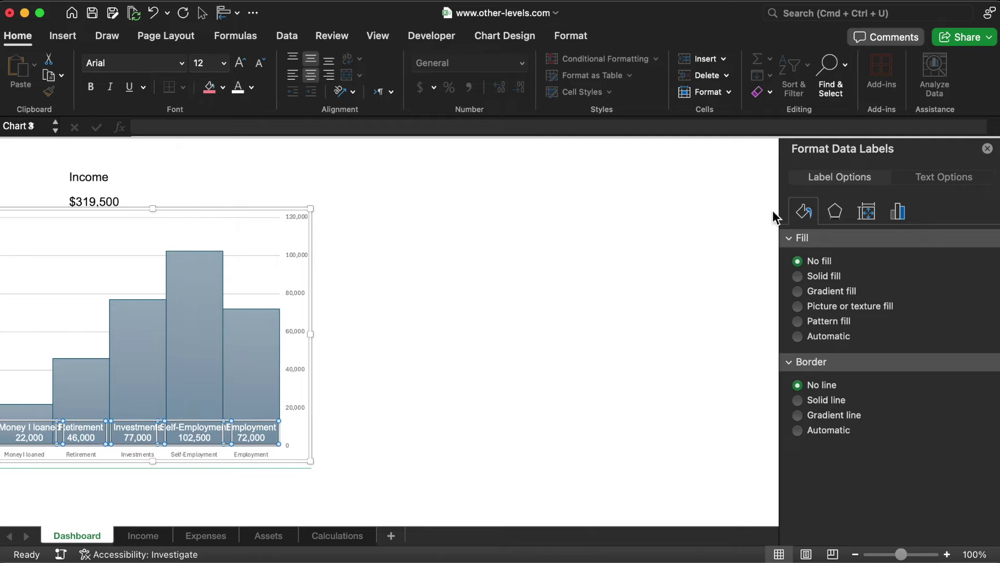
Enlarge the Employment label's 72,000 value to 14 pt
{"action": "left_click", "coordinate": [867, 213]}
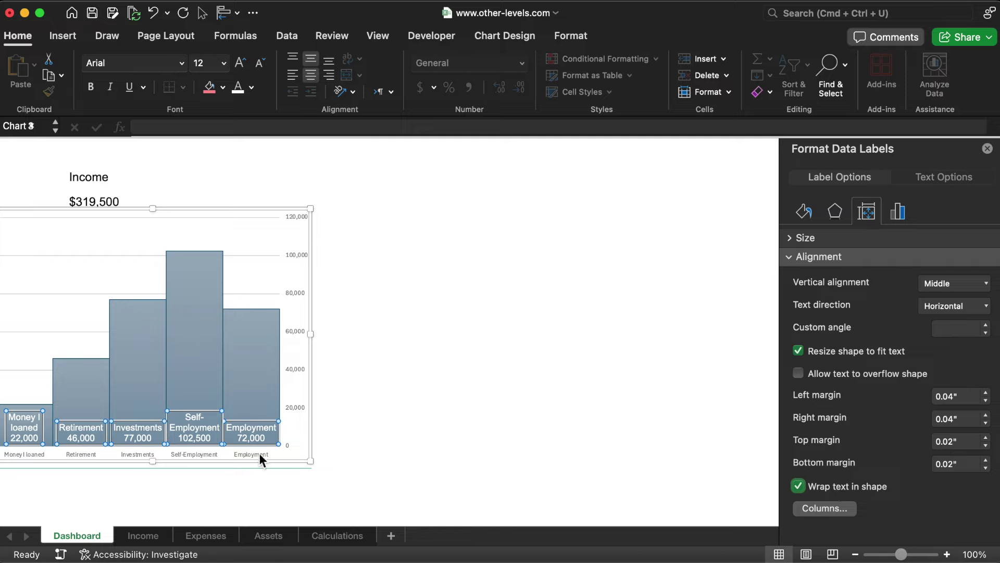
{"action": "left_click", "coordinate": [252, 440]}
{"action": "double_click", "coordinate": [250, 440]}
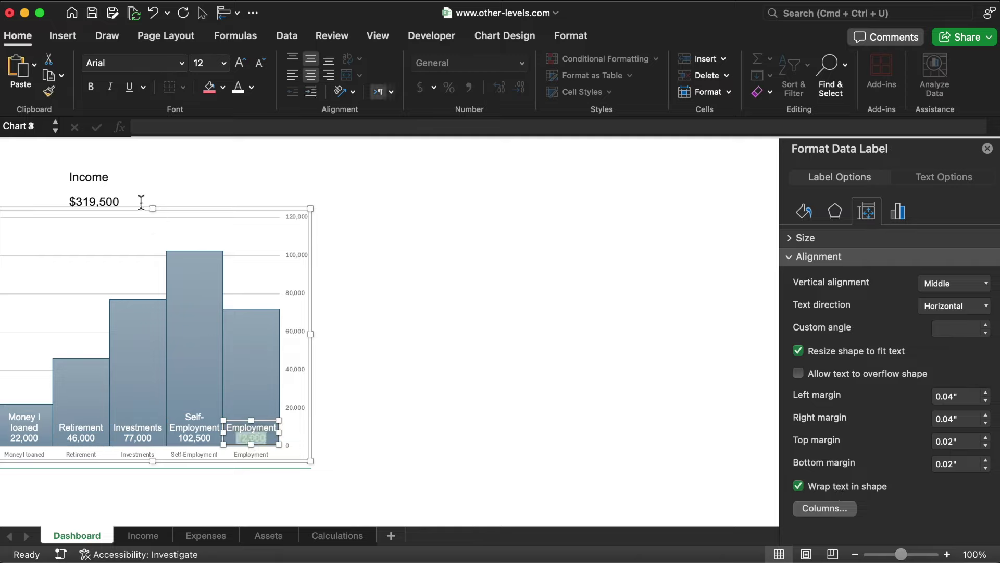
{"action": "left_click", "coordinate": [240, 62]}
{"action": "left_click", "coordinate": [202, 436]}
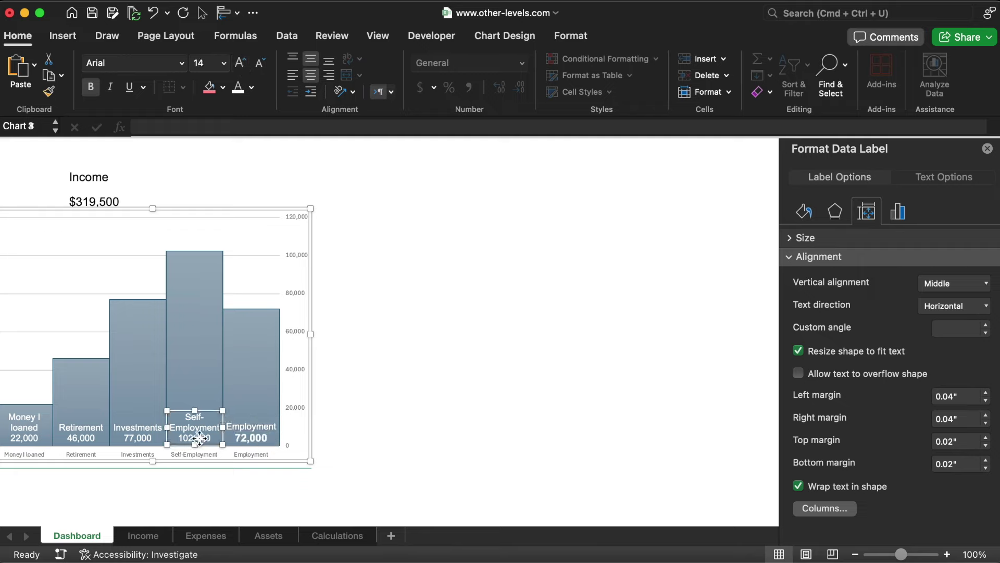
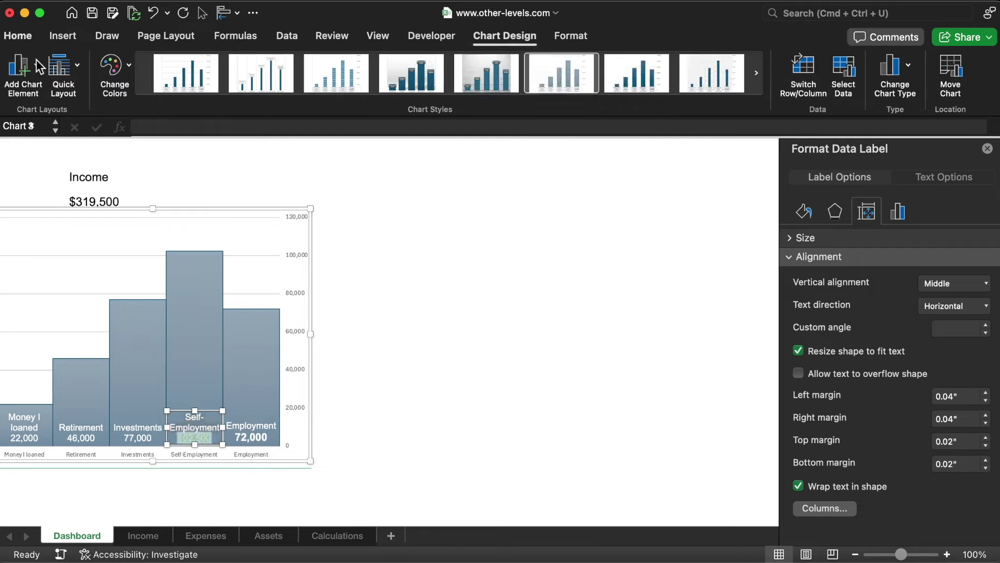
Make the Self-Employment, Investments, Retirement and Money I loaned data labels bold at size 14
{"action": "left_click", "coordinate": [17, 35]}
{"action": "left_click", "coordinate": [89, 89]}
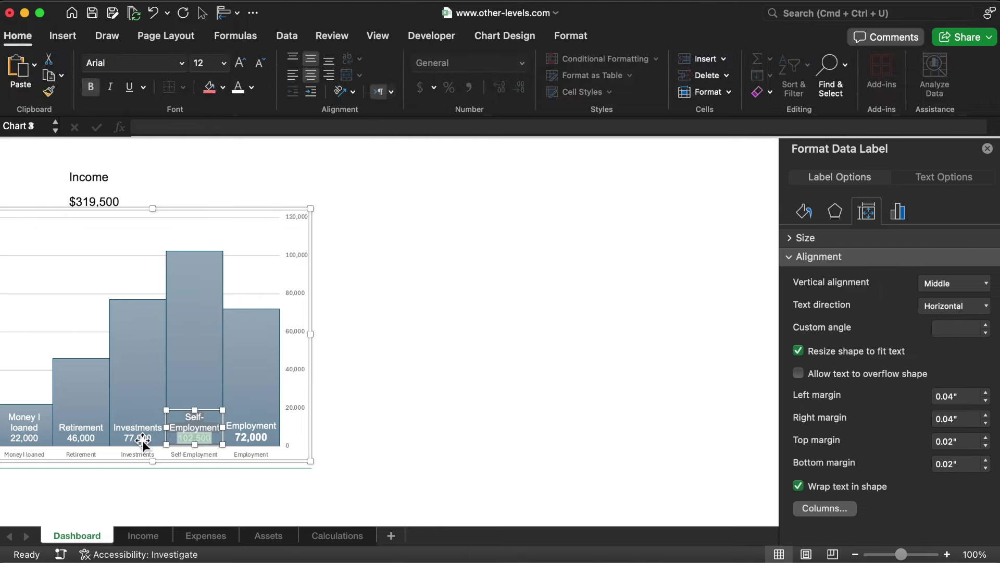
{"action": "left_click", "coordinate": [143, 440]}
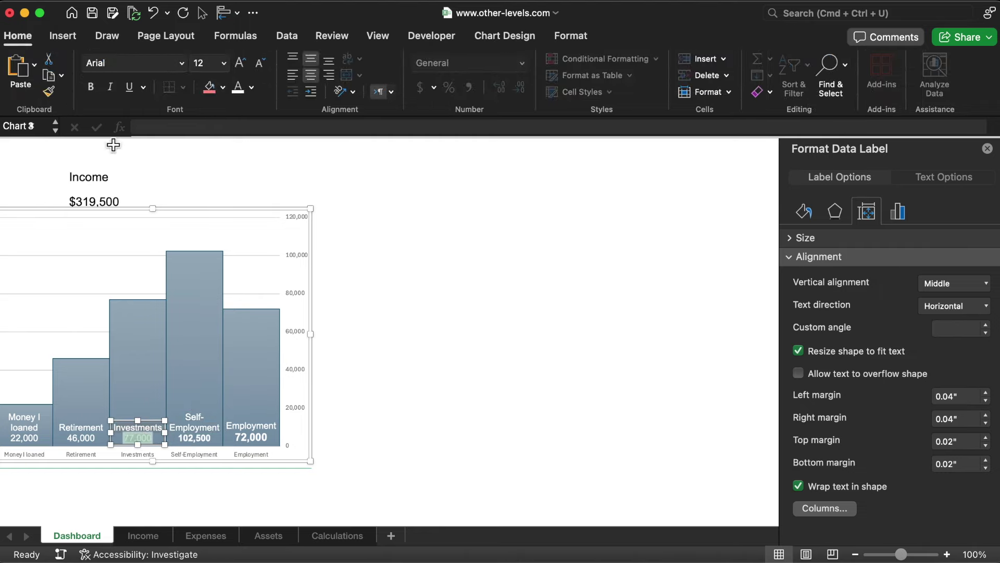
{"action": "left_click", "coordinate": [240, 63]}
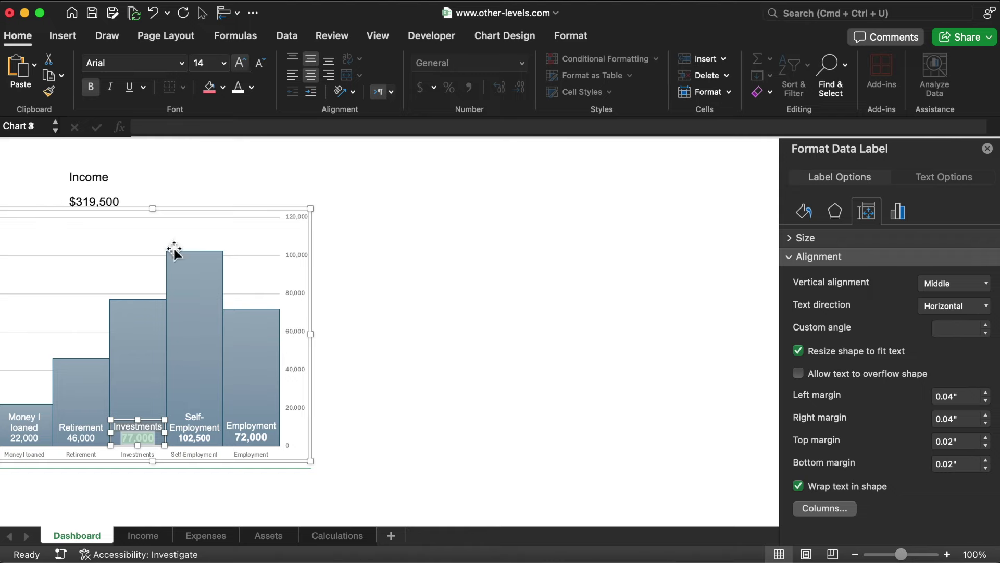
{"action": "left_click", "coordinate": [91, 440]}
{"action": "left_click", "coordinate": [17, 36]}
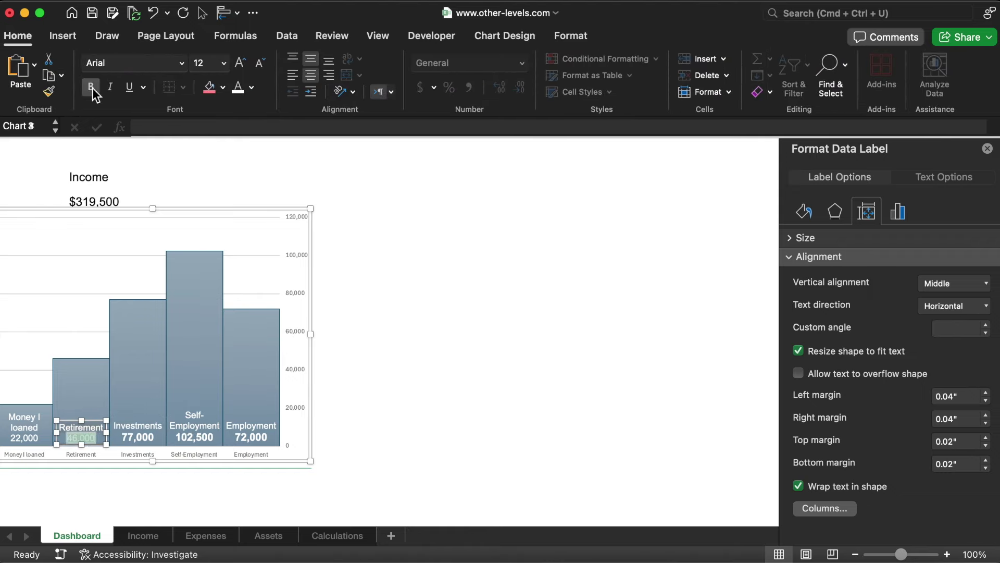
{"action": "left_click", "coordinate": [240, 63]}
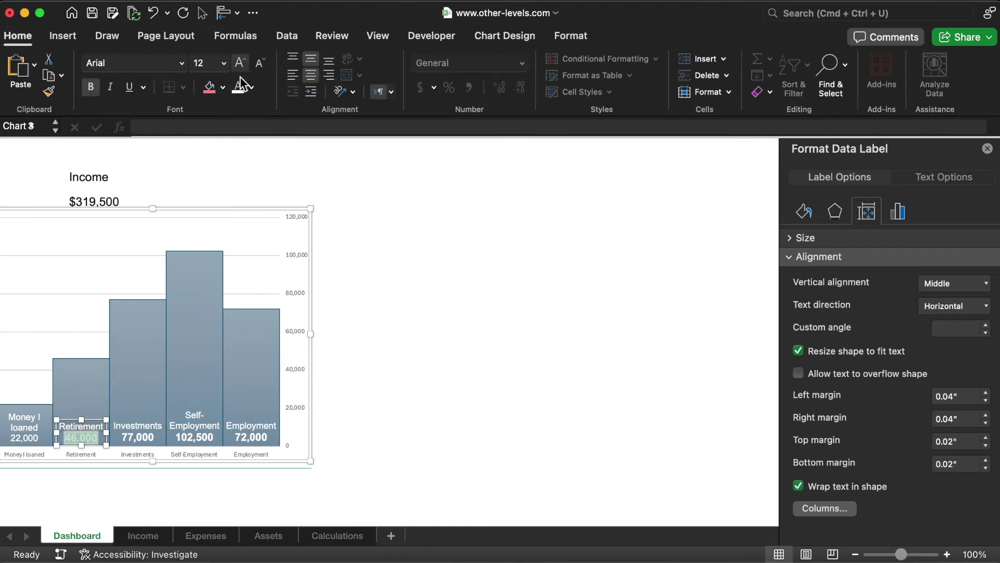
{"action": "left_click", "coordinate": [23, 442]}
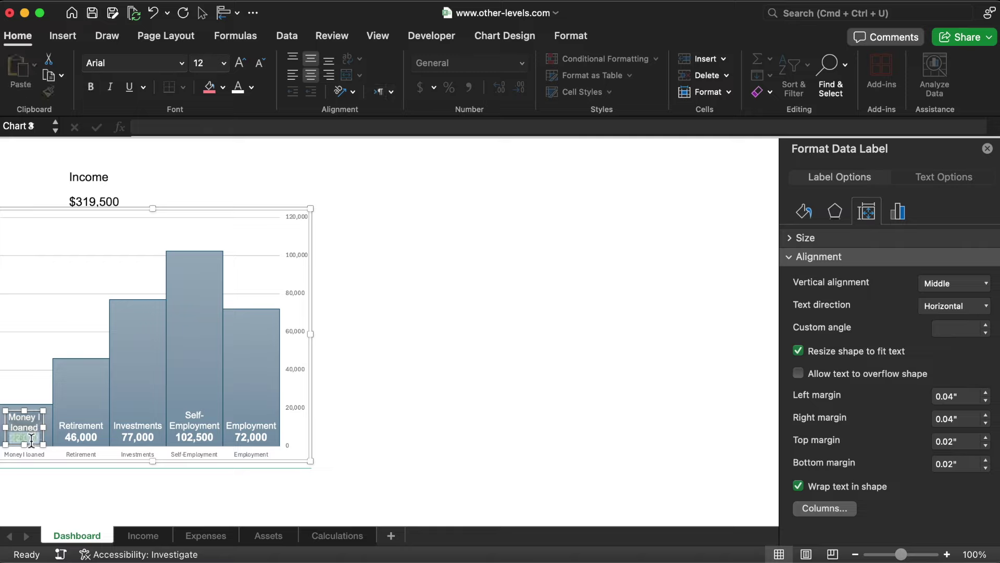
{"action": "left_click", "coordinate": [92, 86]}
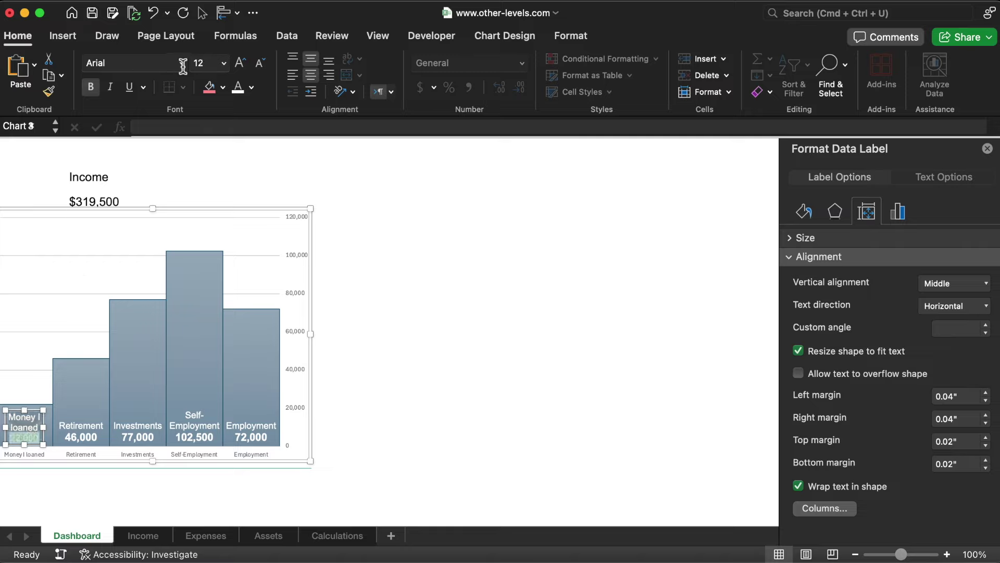
{"action": "left_click", "coordinate": [241, 63]}
{"action": "left_click", "coordinate": [298, 330]}
Delete the Income chart's value axis and gridlines, and drag the chart up behind the title
{"action": "key", "text": "Delete"}
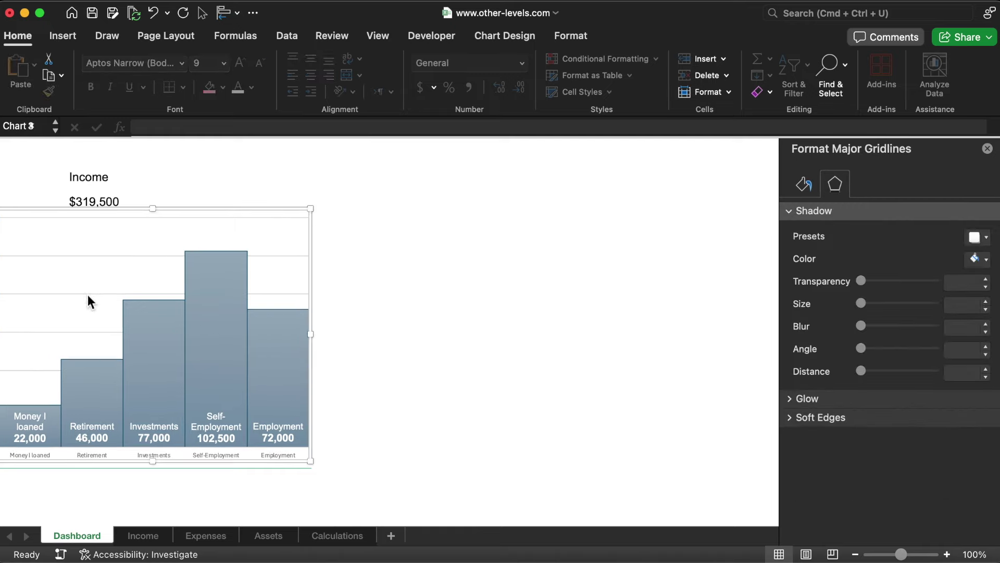
{"action": "key", "text": "Delete"}
{"action": "scroll", "coordinate": [317, 357], "scroll_direction": "up", "scroll_amount": 3}
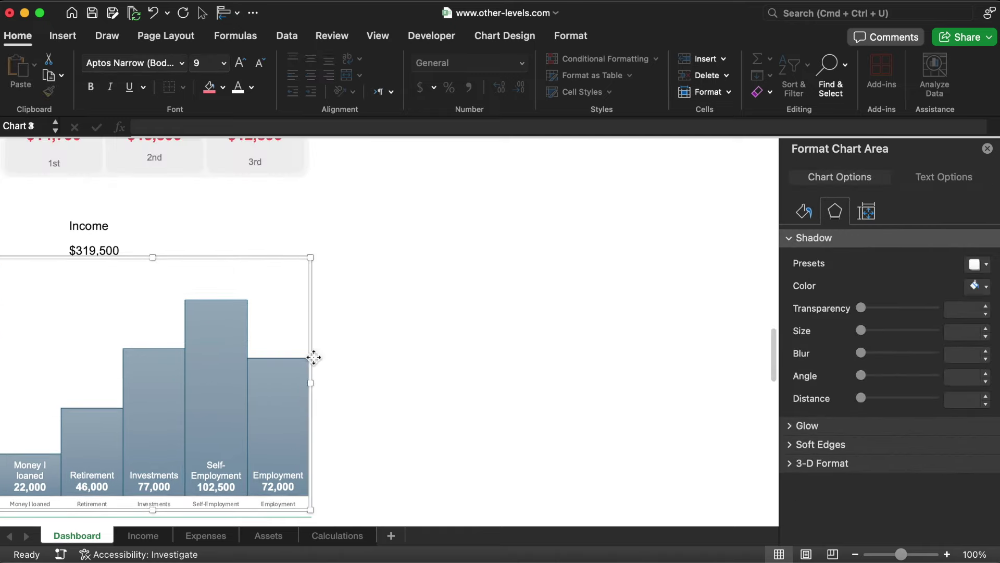
{"action": "left_click_drag", "start_coordinate": [314, 357], "coordinate": [312, 284]}
Delete the category labels under the bars and undo a stray chart-area fill change
{"action": "left_click", "coordinate": [276, 428]}
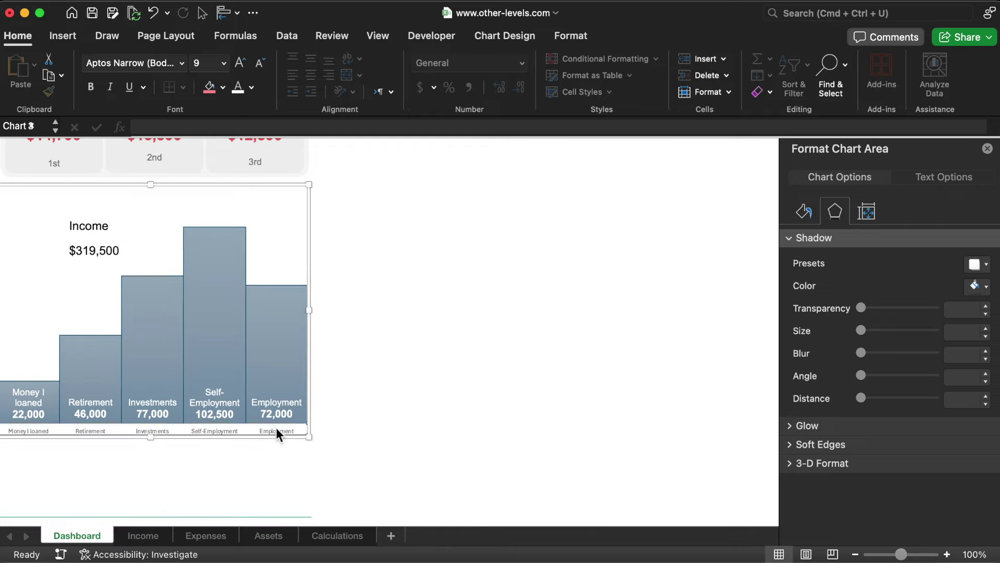
{"action": "key", "text": "Delete"}
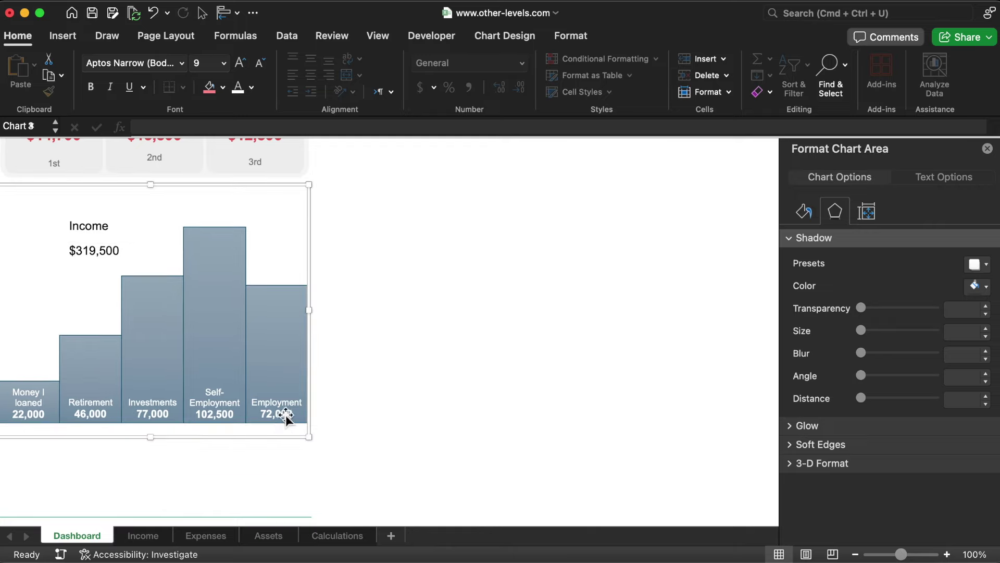
{"action": "left_click", "coordinate": [805, 213]}
{"action": "key", "text": "super+z"}
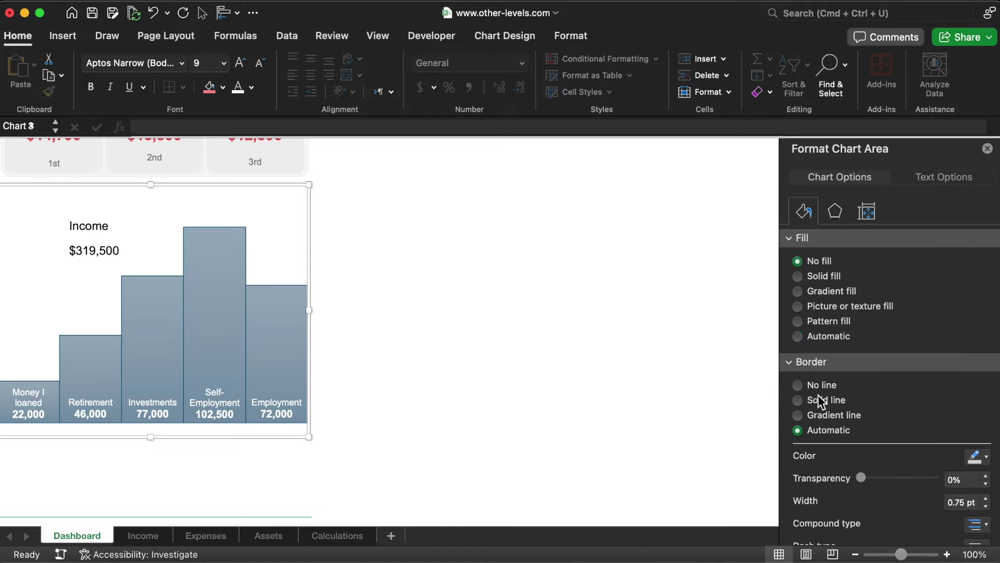
{"action": "left_click", "coordinate": [290, 332]}
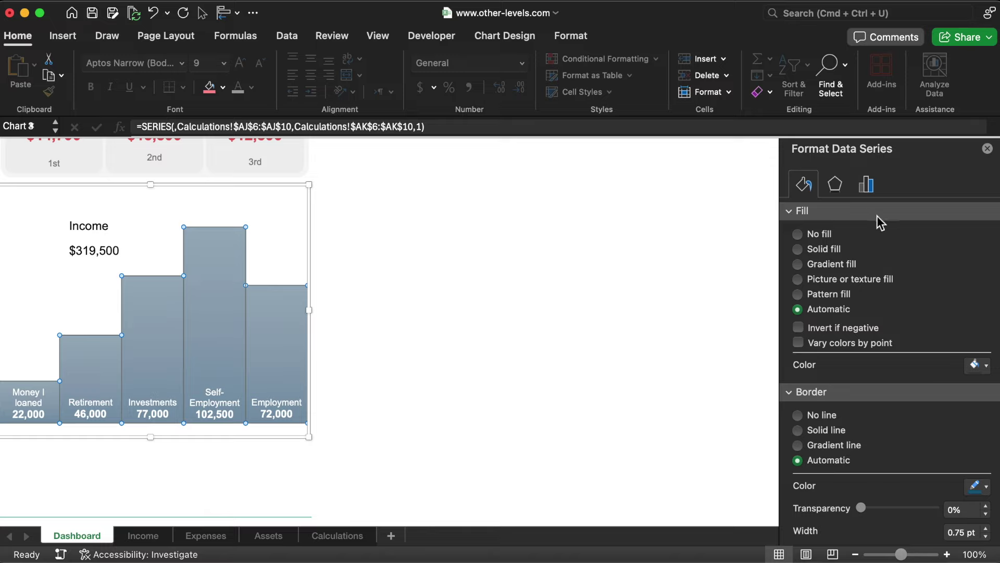
Set the Income bars' gap width to 3% and remove their borders
{"action": "left_click", "coordinate": [866, 185]}
{"action": "left_click", "coordinate": [986, 314]}
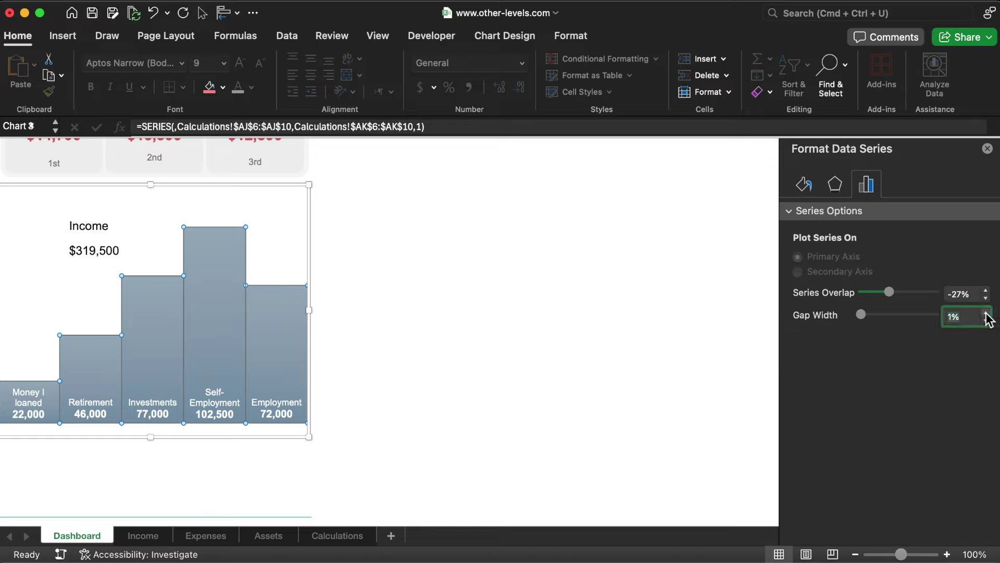
{"action": "left_click", "coordinate": [986, 314]}
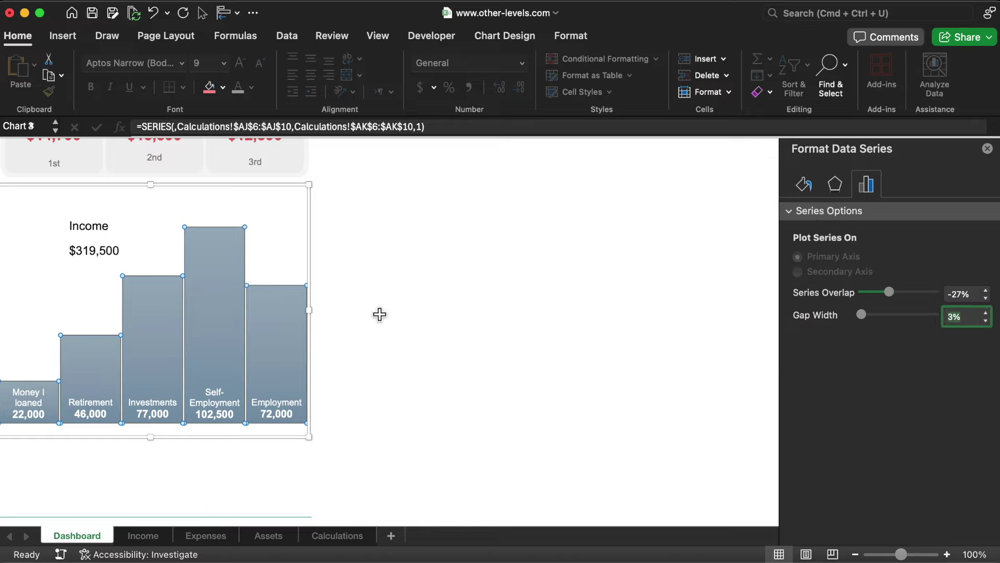
{"action": "left_click", "coordinate": [311, 289]}
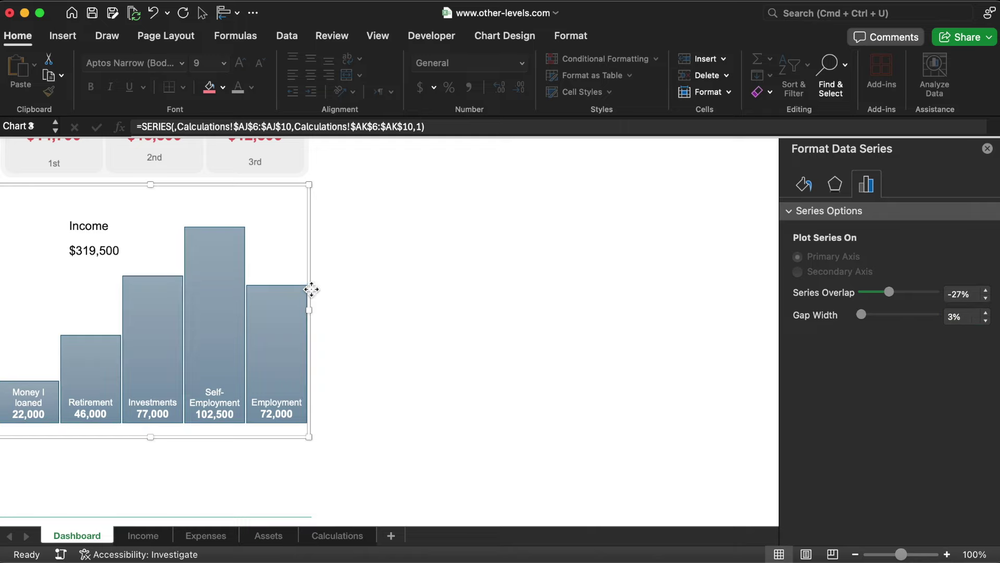
{"action": "left_click", "coordinate": [288, 334]}
{"action": "left_click", "coordinate": [809, 186]}
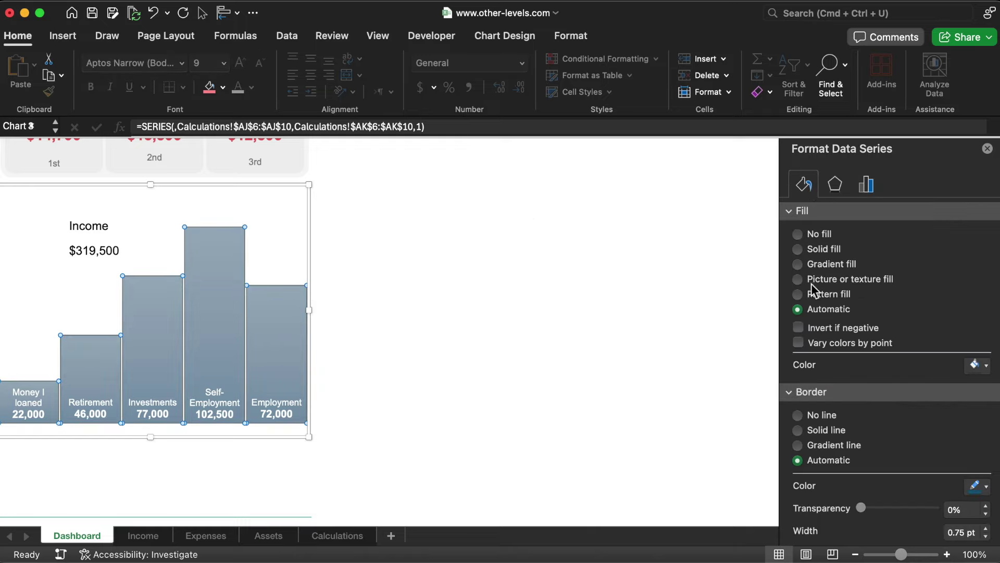
Give each Income bar its own solid green fill, from dark 325D55 to light 5DC2A0
{"action": "left_click", "coordinate": [276, 324]}
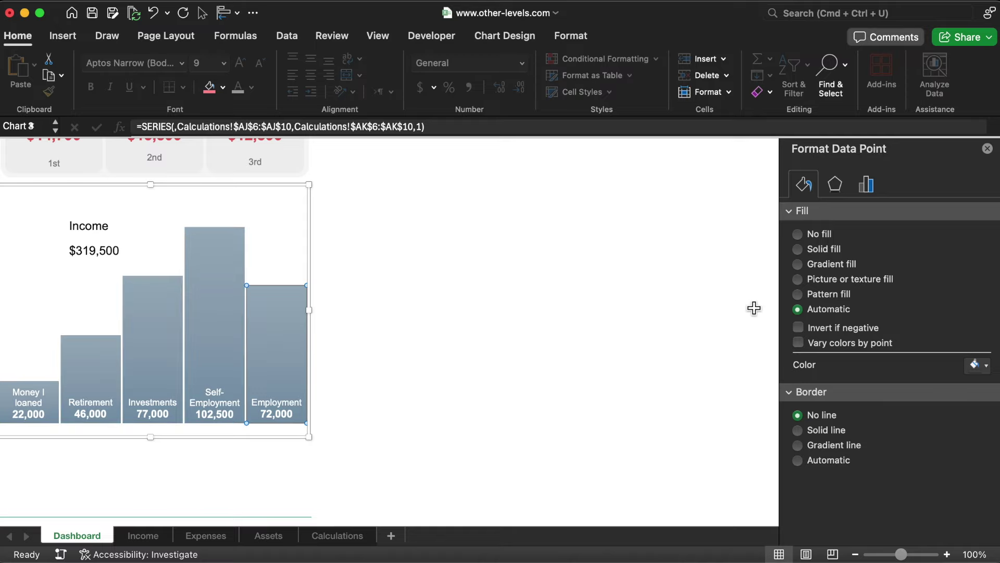
{"action": "left_click", "coordinate": [825, 248]}
{"action": "left_click", "coordinate": [553, 354]}
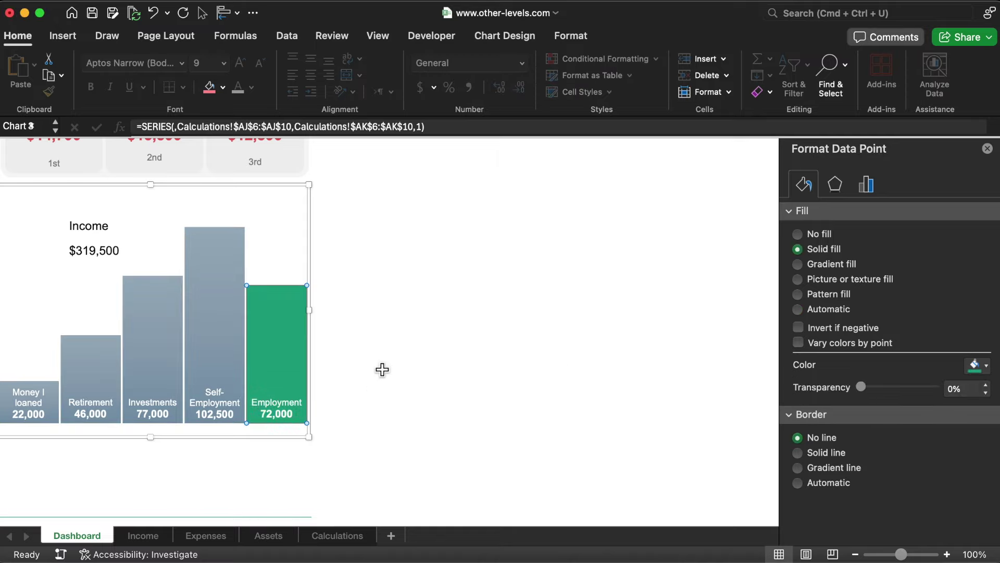
{"action": "left_click", "coordinate": [214, 362]}
{"action": "left_click", "coordinate": [553, 355]}
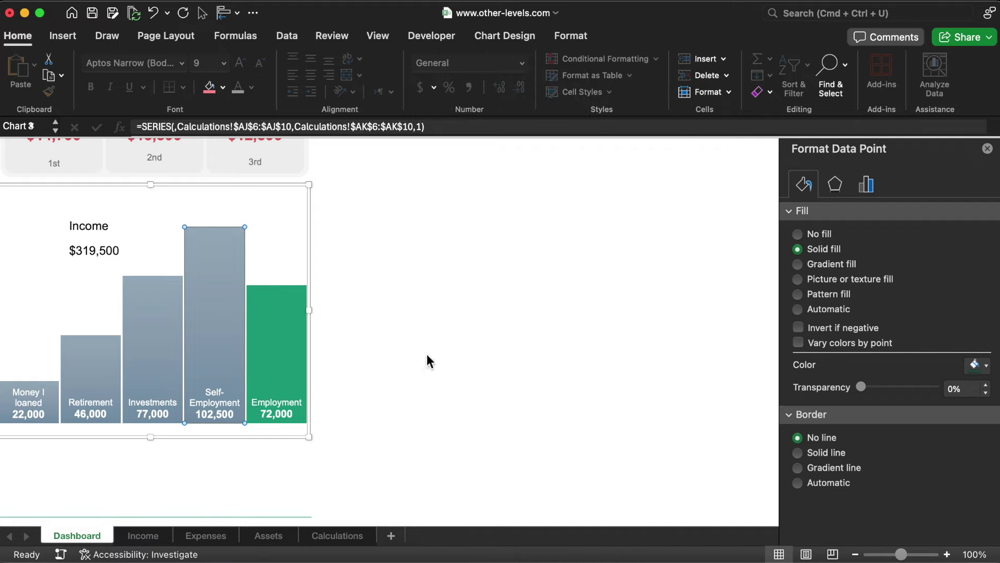
{"action": "left_click", "coordinate": [161, 339]}
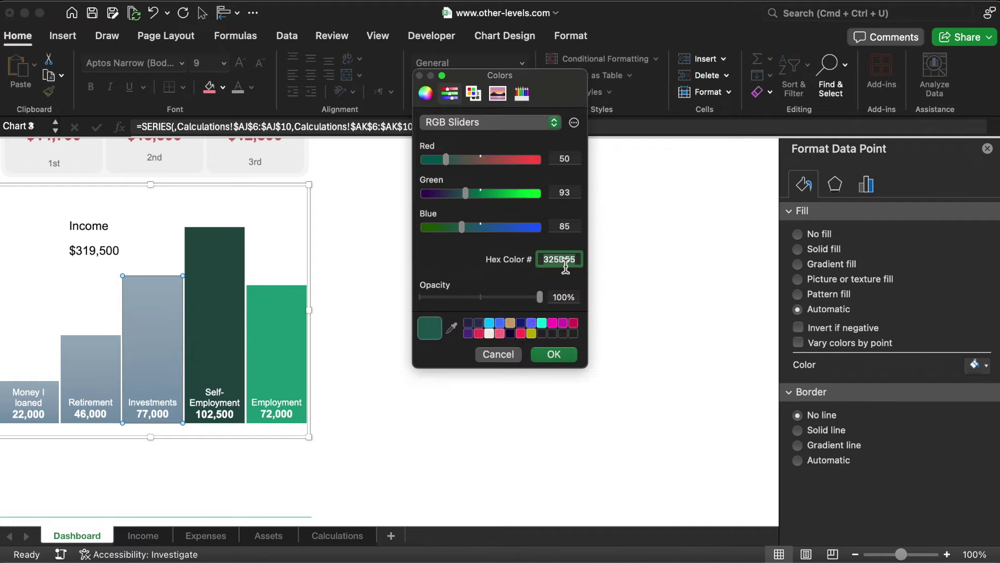
{"action": "left_click", "coordinate": [553, 355]}
{"action": "left_click", "coordinate": [71, 406]}
{"action": "left_click", "coordinate": [543, 355]}
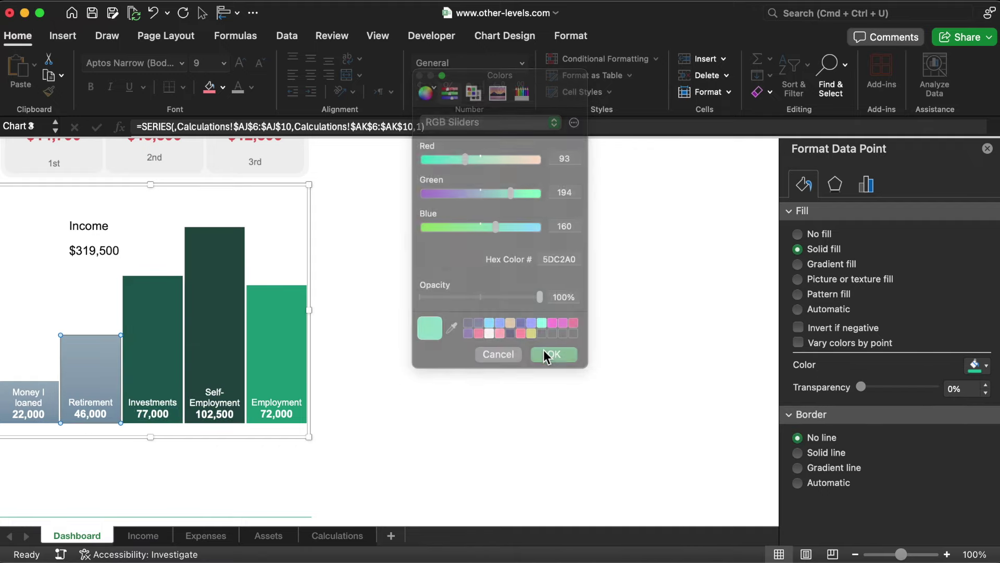
{"action": "left_click", "coordinate": [50, 386]}
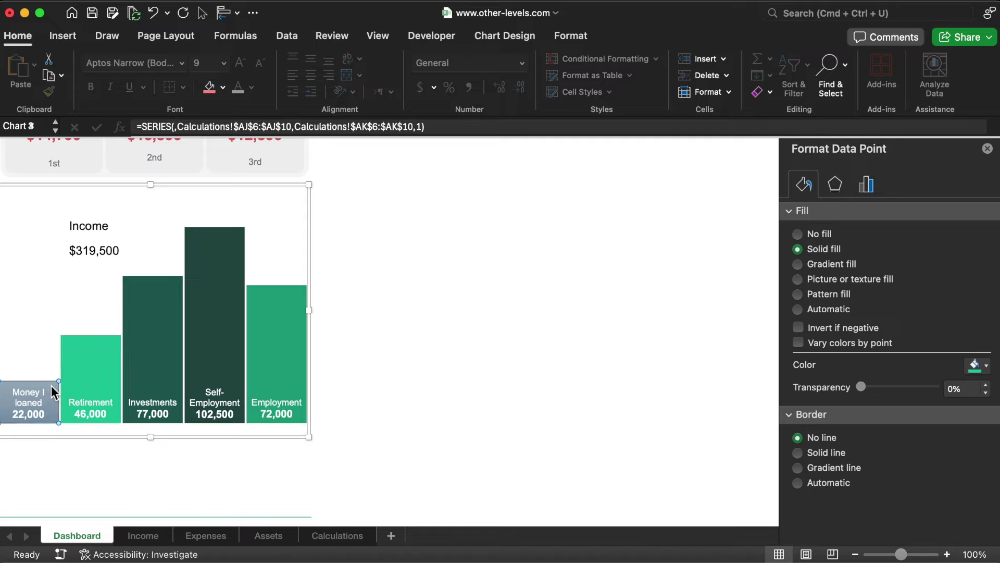
{"action": "left_click", "coordinate": [554, 354]}
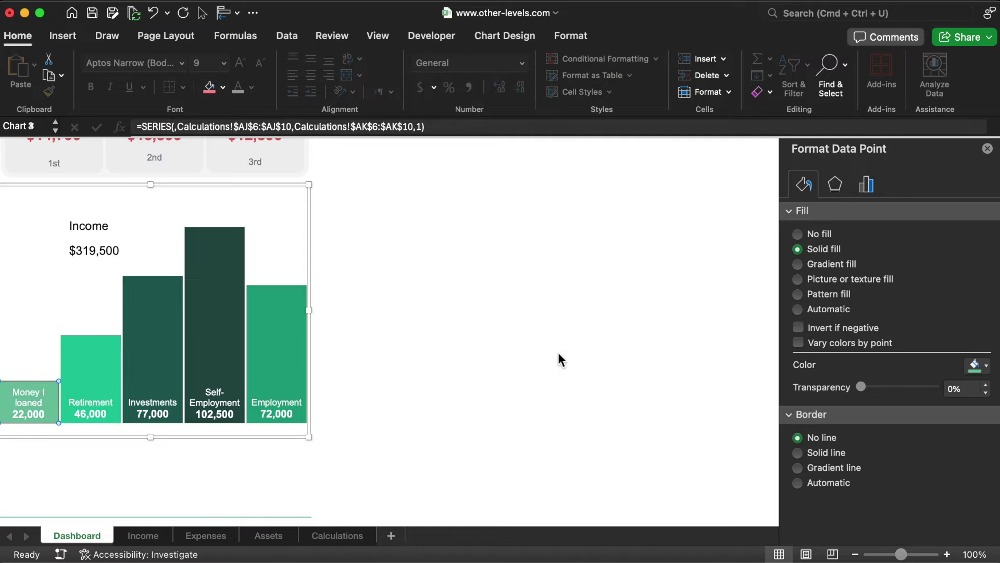
Move the Income title left, set both title boxes to 28 pt and bold the $319,500 total
{"action": "left_click", "coordinate": [107, 227]}
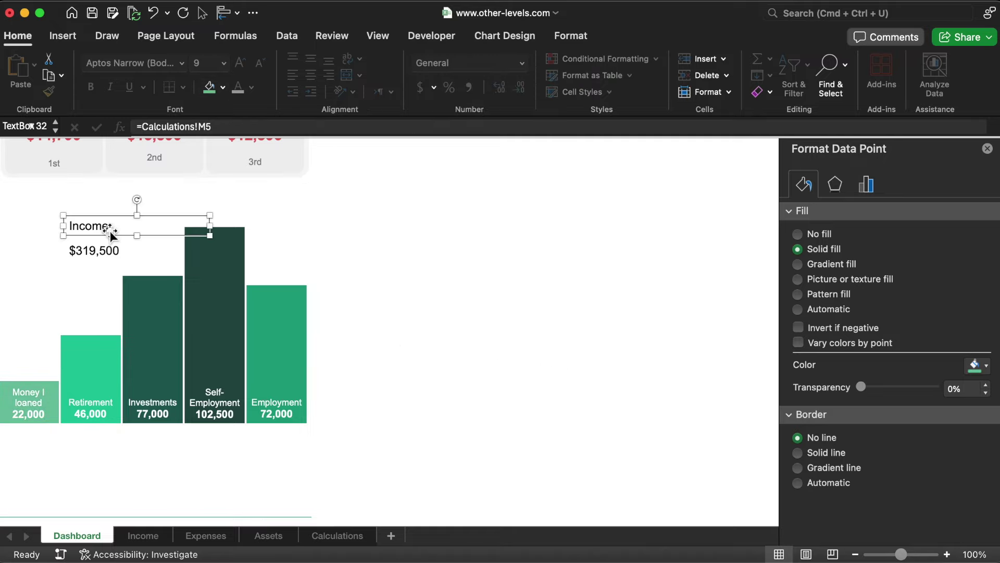
{"action": "mouse_move", "coordinate": [113, 237]}
{"action": "left_mouse_down"}
{"action": "mouse_move", "coordinate": [64, 232]}
{"action": "mouse_move", "coordinate": [61, 253]}
{"action": "left_mouse_up"}
{"action": "left_click", "coordinate": [51, 227], "text": "shift"}
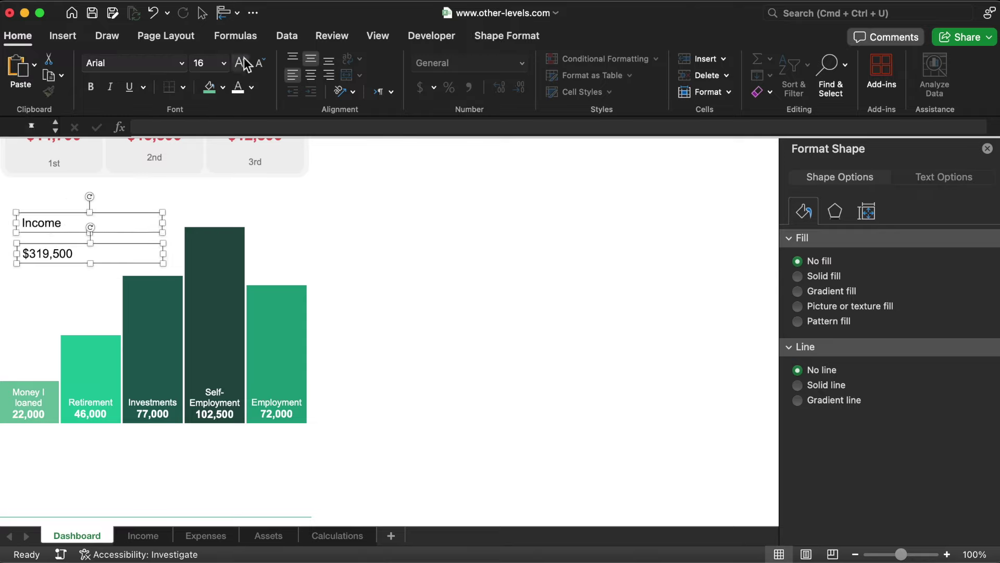
{"action": "left_click", "coordinate": [224, 63]}
{"action": "left_click", "coordinate": [213, 268]}
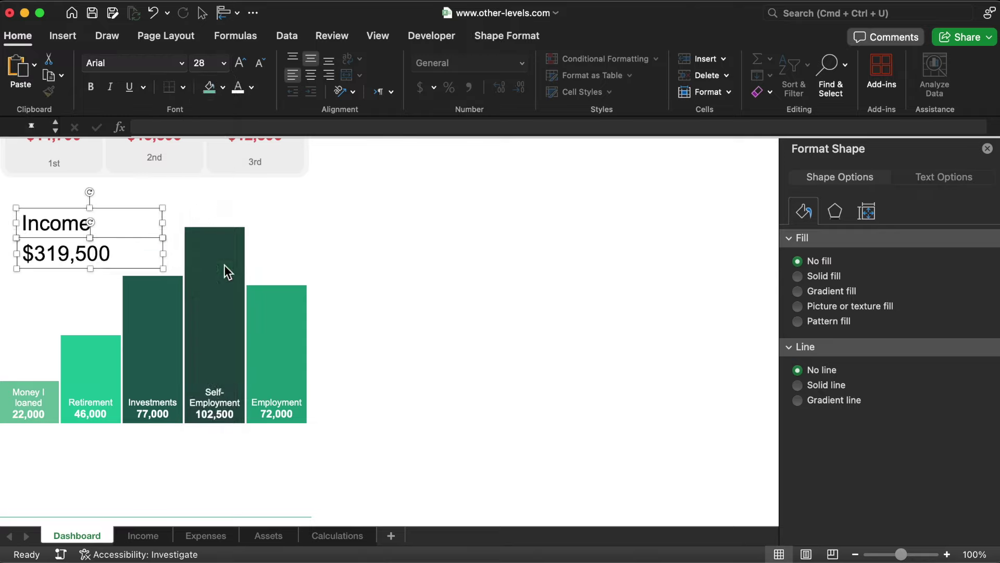
{"action": "left_click", "coordinate": [130, 253]}
{"action": "left_click", "coordinate": [90, 86]}
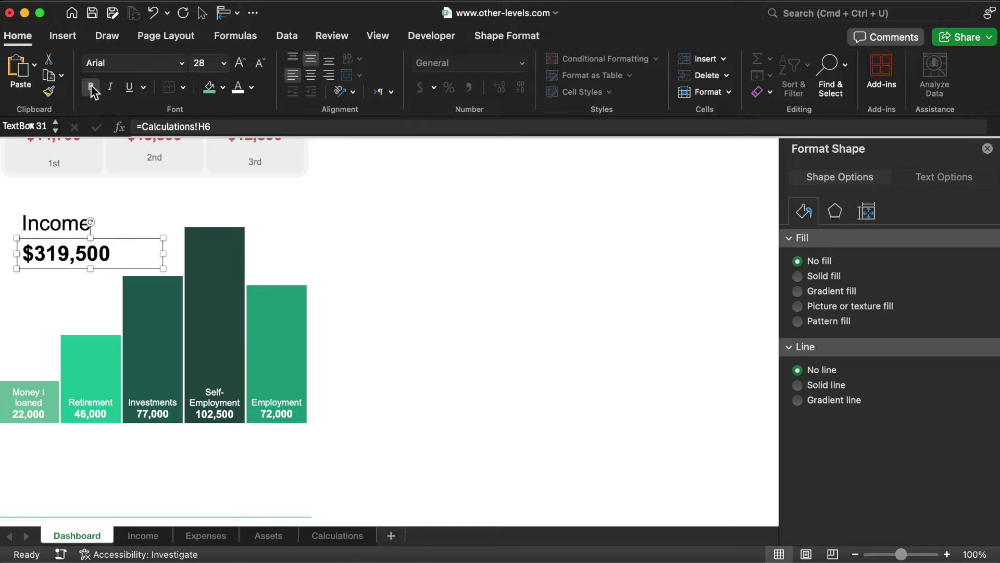
Colour the Income heading green and group it with the $319,500 total
{"action": "left_click", "coordinate": [61, 228]}
{"action": "left_click", "coordinate": [255, 89]}
{"action": "left_click", "coordinate": [245, 336]}
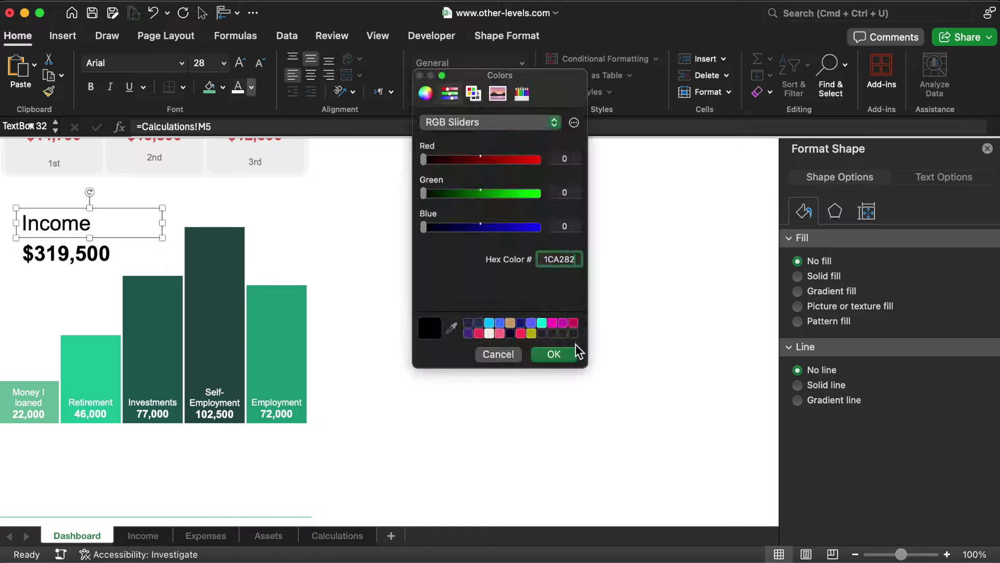
{"action": "left_click", "coordinate": [573, 353]}
{"action": "left_click_drag", "start_coordinate": [80, 254], "coordinate": [81, 249]}
{"action": "left_click", "coordinate": [64, 224], "text": "shift"}
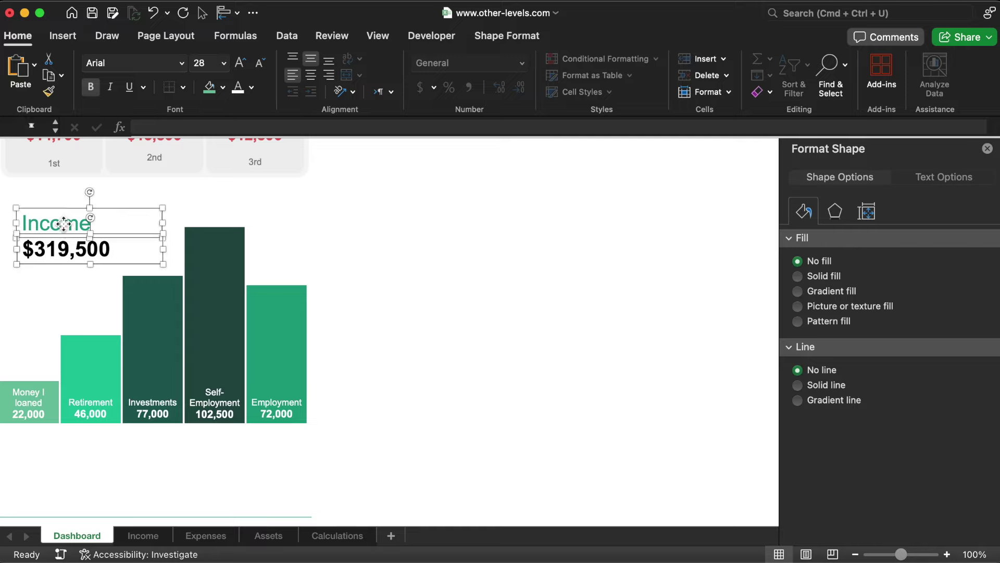
{"action": "right_click", "coordinate": [68, 230]}
{"action": "left_click", "coordinate": [269, 308]}
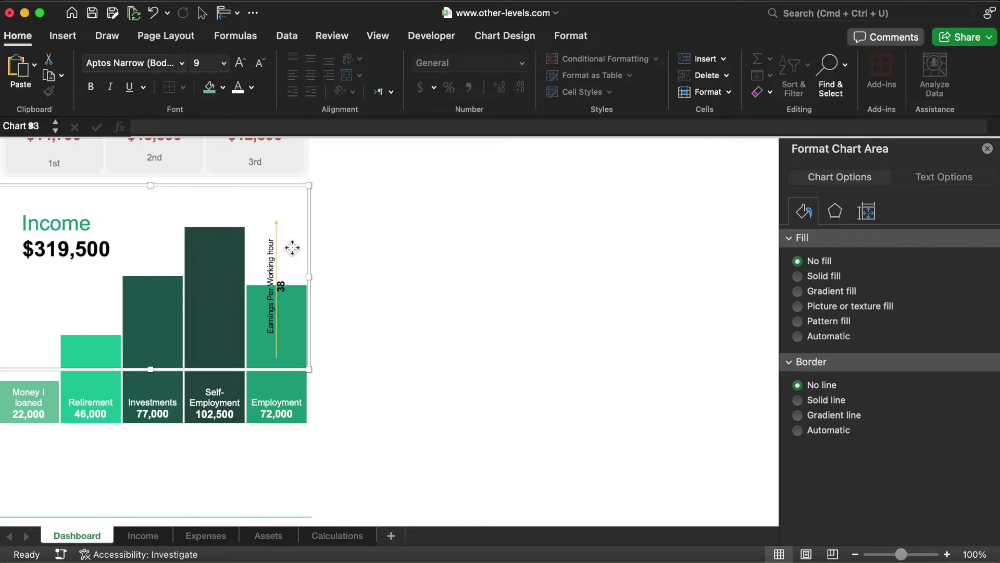
{"action": "left_click", "coordinate": [307, 384]}
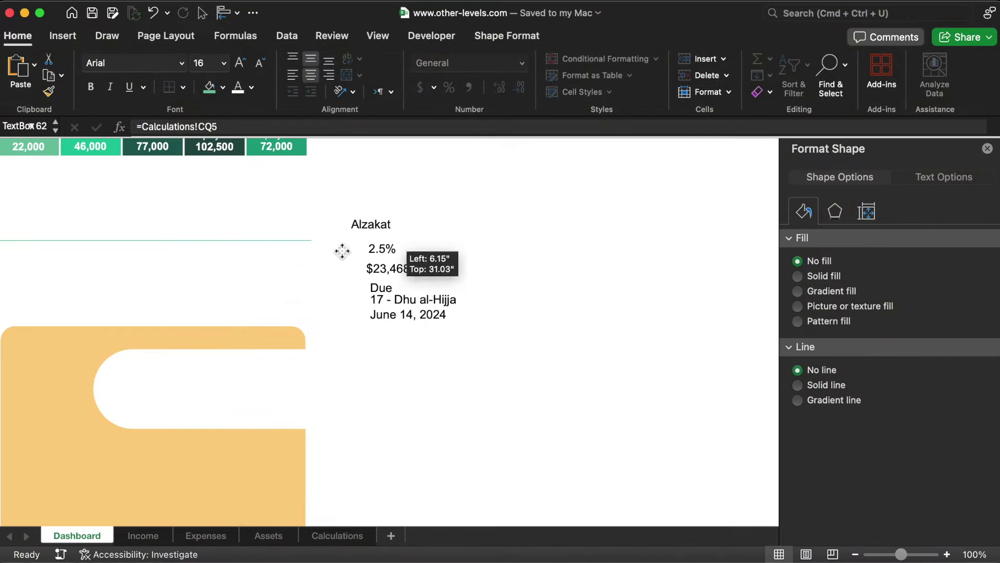
Move the Alzakat heading left and make it green 6CC1A2 at size 24
{"action": "left_click_drag", "start_coordinate": [342, 251], "coordinate": [73, 279]}
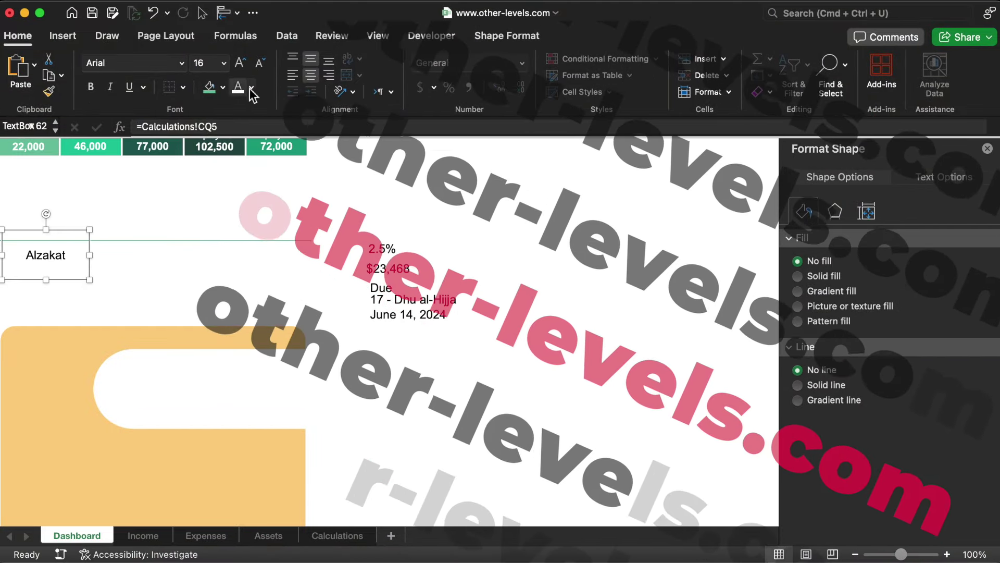
{"action": "left_click", "coordinate": [251, 87]}
{"action": "left_click", "coordinate": [268, 327]}
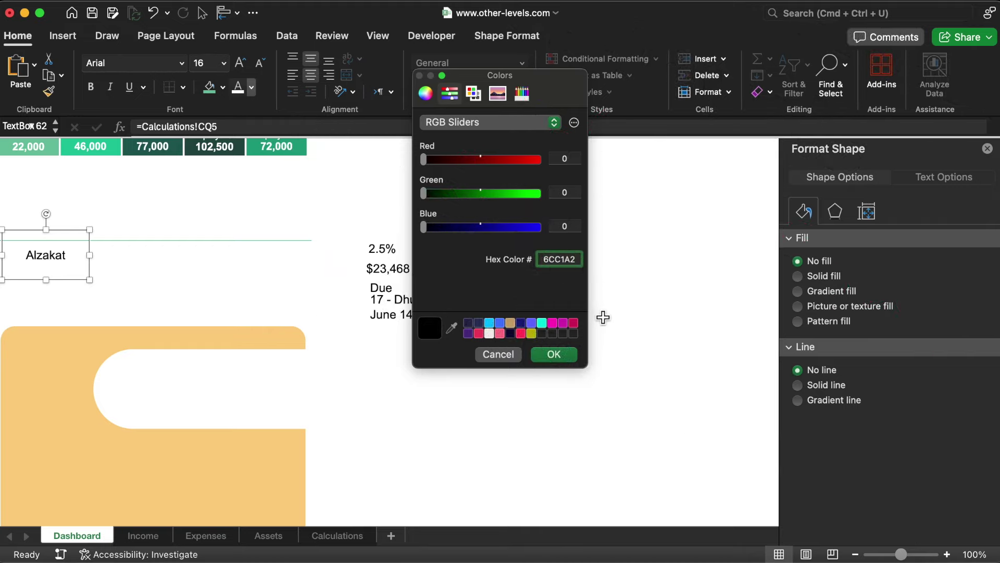
{"action": "left_click", "coordinate": [569, 357]}
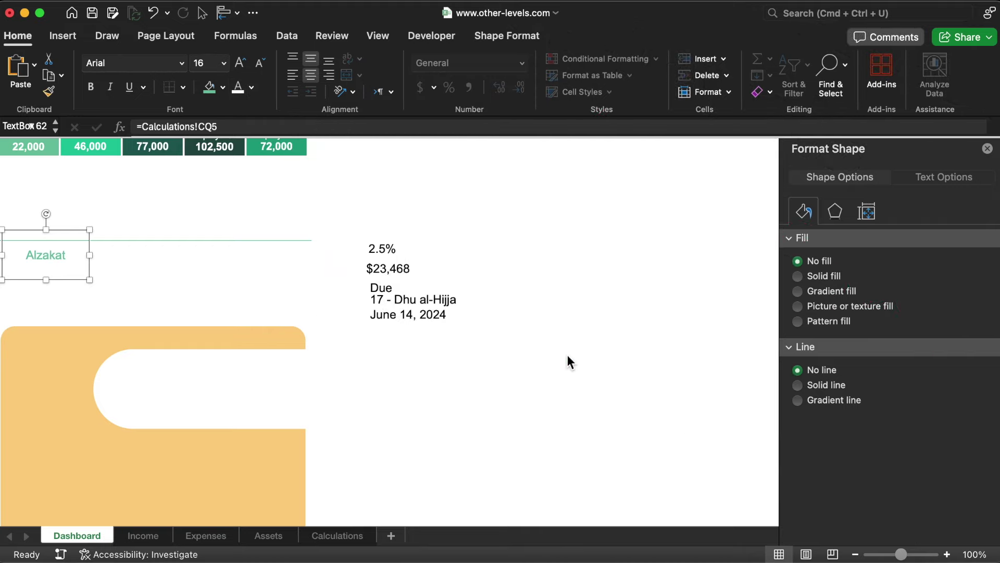
{"action": "left_click", "coordinate": [224, 62]}
{"action": "left_click", "coordinate": [222, 254]}
Place $23,468 above the Alzakat heading at size 32, bold
{"action": "left_click", "coordinate": [402, 273]}
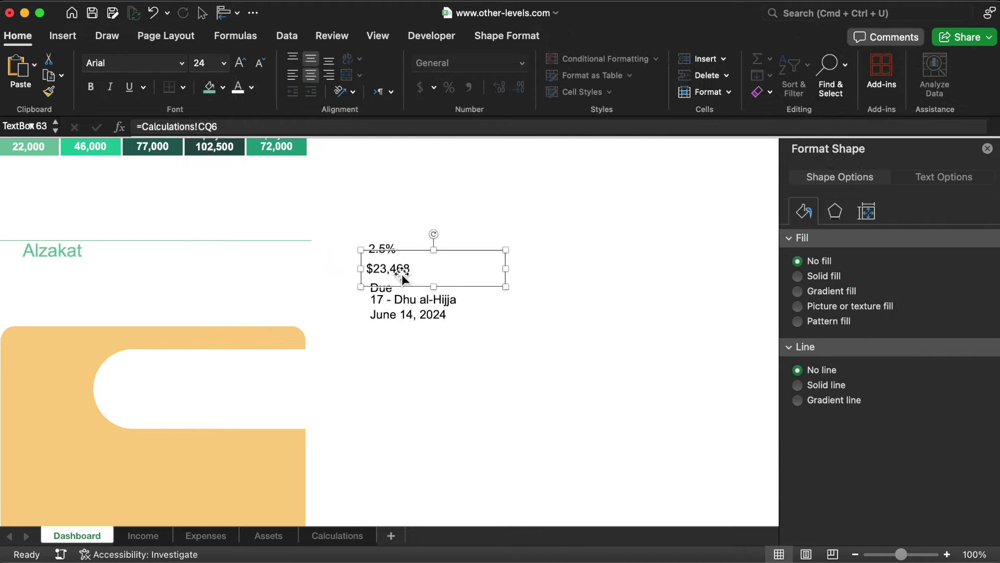
{"action": "left_click_drag", "start_coordinate": [409, 273], "coordinate": [87, 230]}
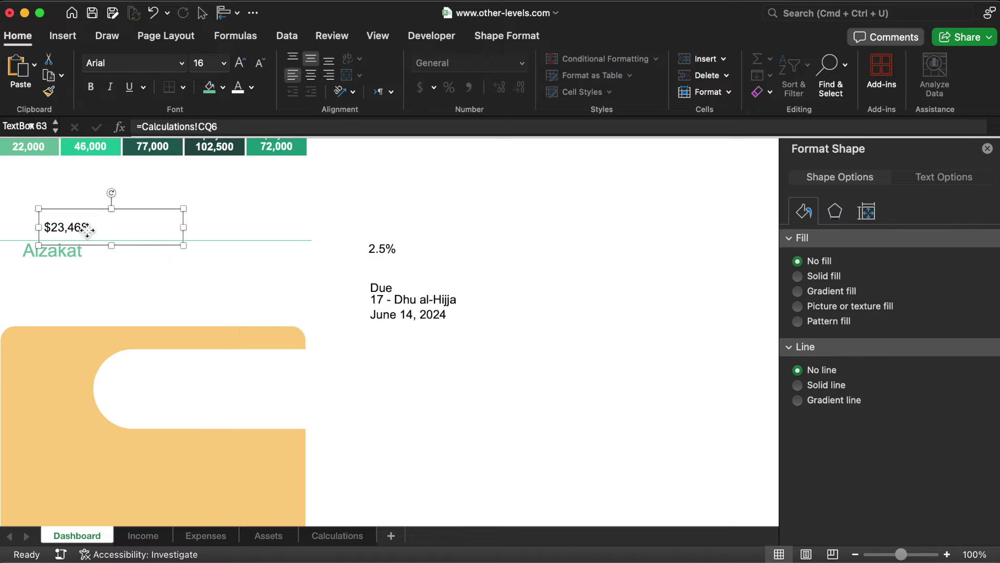
{"action": "left_click", "coordinate": [224, 63]}
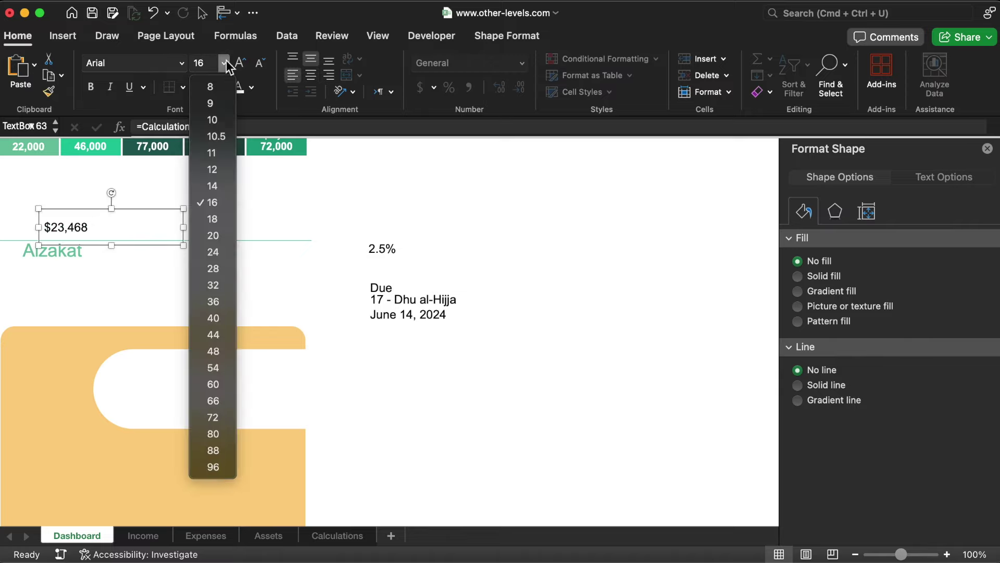
{"action": "left_click", "coordinate": [212, 285]}
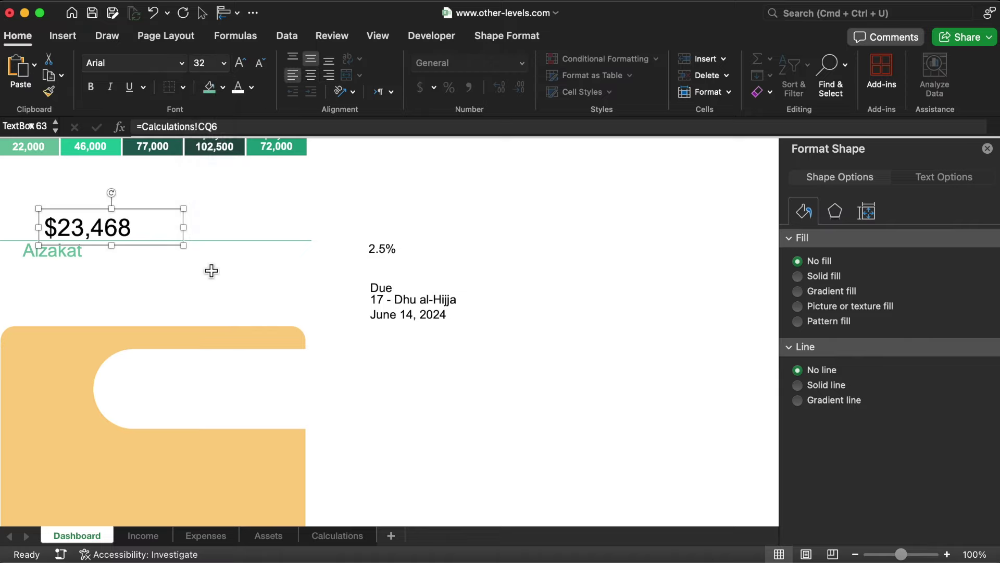
{"action": "left_click", "coordinate": [91, 86]}
{"action": "left_click_drag", "start_coordinate": [160, 244], "coordinate": [138, 241]}
Move the 2.5% rate above the amount and make it grey at size 18
{"action": "mouse_move", "coordinate": [393, 259]}
{"action": "left_mouse_down"}
{"action": "mouse_move", "coordinate": [76, 218]}
{"action": "mouse_move", "coordinate": [49, 225]}
{"action": "left_mouse_up"}
{"action": "left_click", "coordinate": [242, 61]}
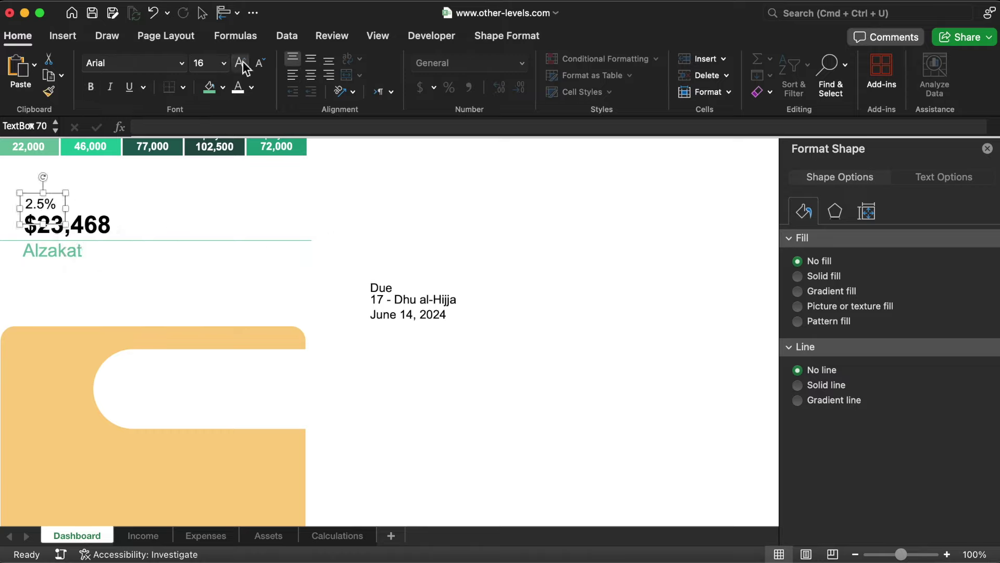
{"action": "left_click", "coordinate": [252, 88]}
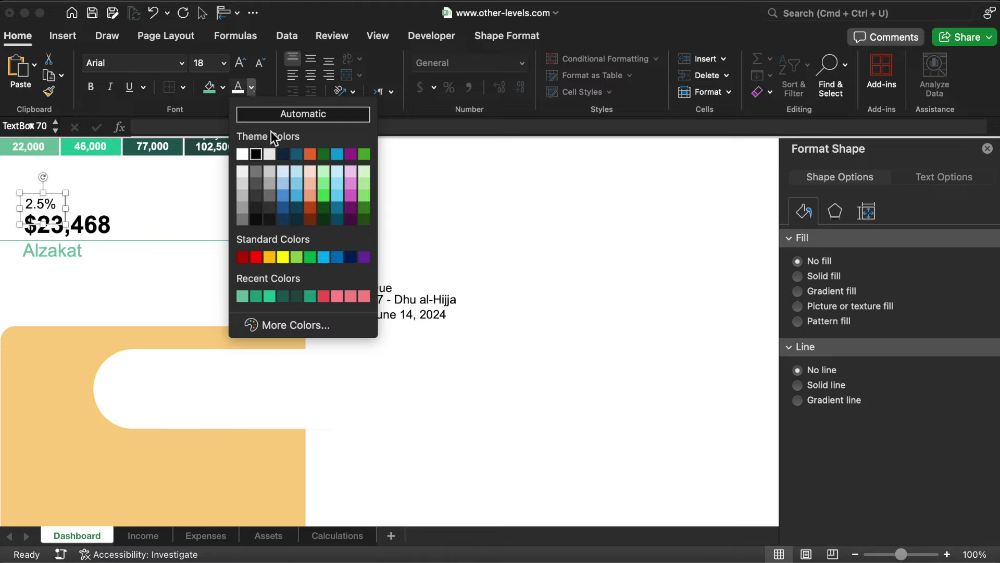
{"action": "left_click", "coordinate": [257, 173]}
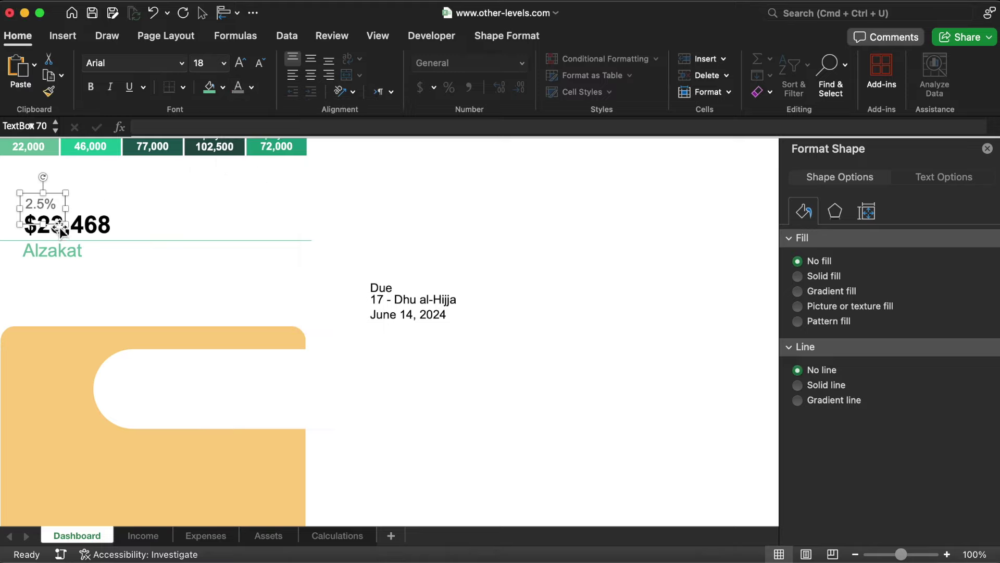
Left-align the 2.5%, $23,468 and Alzakat boxes along their left edges
{"action": "left_click", "coordinate": [86, 235], "text": "shift"}
{"action": "left_click", "coordinate": [64, 254], "text": "shift"}
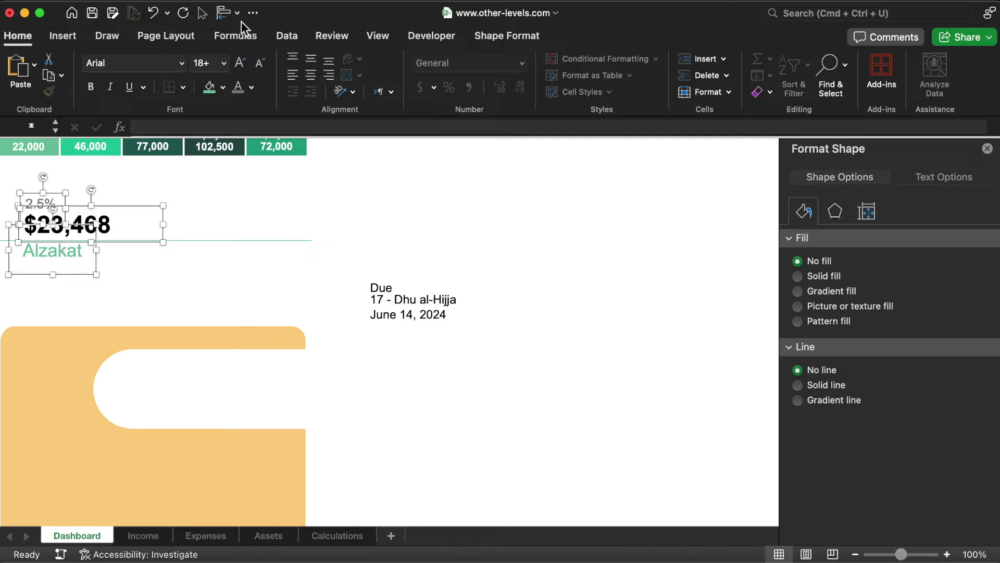
{"action": "left_click", "coordinate": [294, 76]}
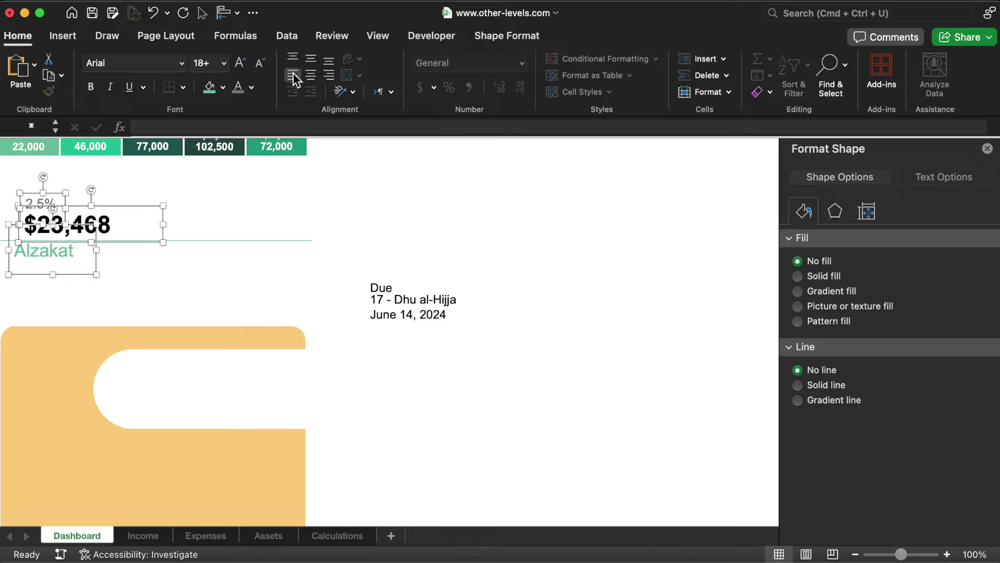
{"action": "left_click", "coordinate": [225, 12]}
{"action": "left_click", "coordinate": [259, 55]}
{"action": "type", "text": "Date"}
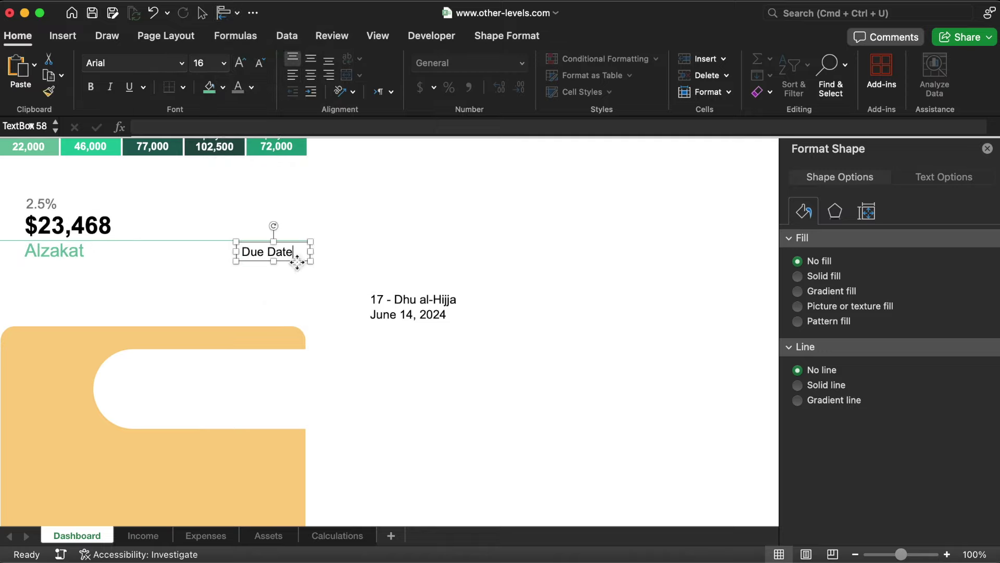
Move the Due Date label beside the amount and make it grey at 11 pt
{"action": "left_click_drag", "start_coordinate": [297, 262], "coordinate": [256, 259]}
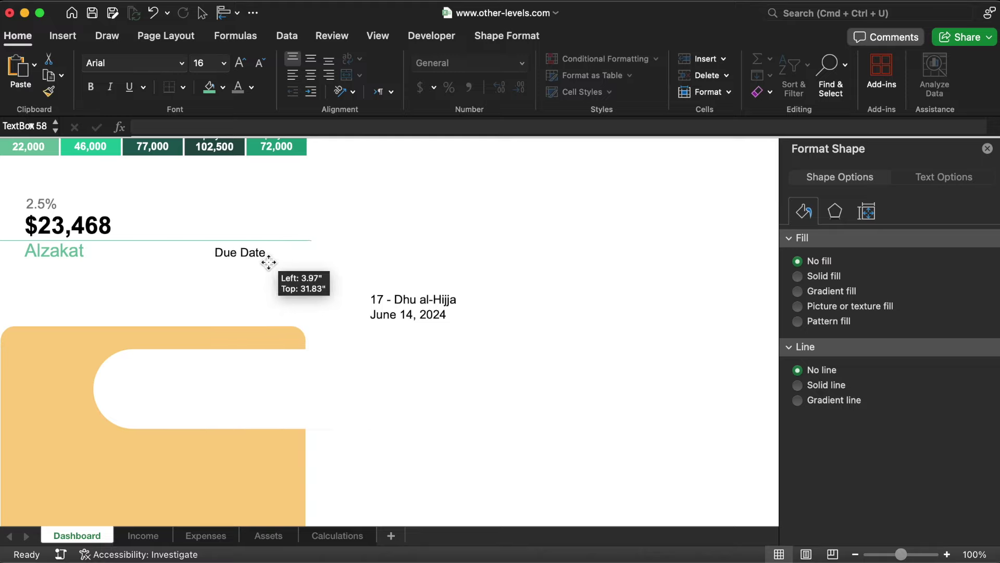
{"action": "left_click", "coordinate": [260, 63]}
{"action": "left_click", "coordinate": [260, 63]}
{"action": "left_click", "coordinate": [260, 64]}
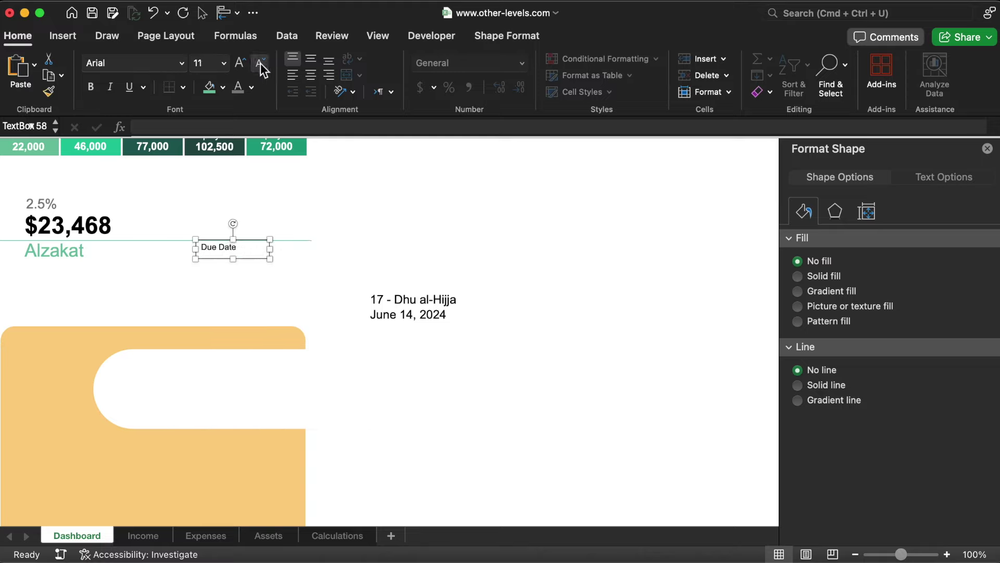
{"action": "left_click", "coordinate": [252, 88]}
{"action": "left_click", "coordinate": [242, 220]}
Stack a black 17 - Dhu al-Hijja and a smaller recoloured June 14, 2024 under Due Date
{"action": "left_click_drag", "start_coordinate": [396, 298], "coordinate": [223, 263]}
{"action": "left_click", "coordinate": [252, 87]}
{"action": "left_click", "coordinate": [315, 325]}
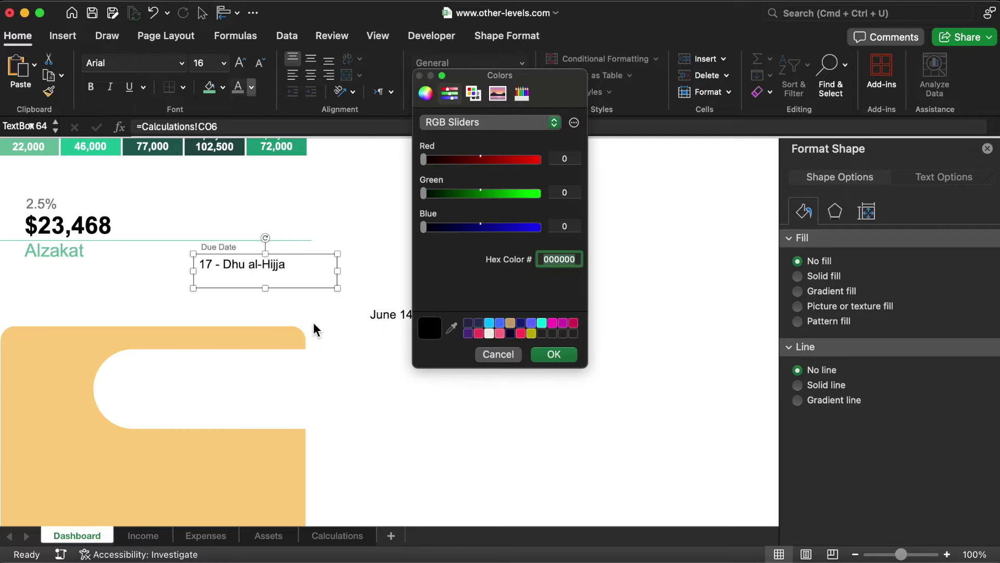
{"action": "left_click", "coordinate": [556, 353]}
{"action": "left_click_drag", "start_coordinate": [411, 316], "coordinate": [238, 278]}
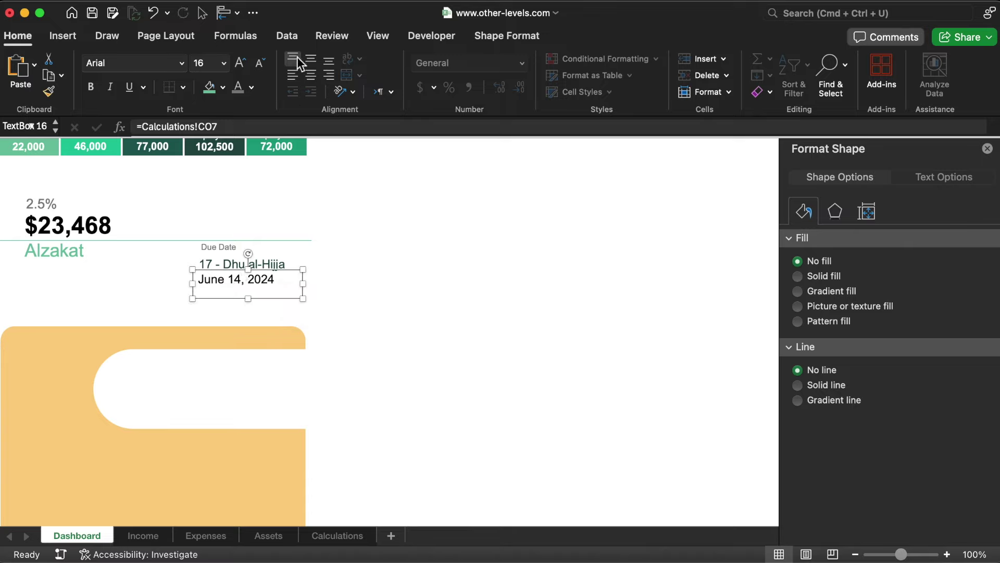
{"action": "left_click", "coordinate": [262, 64]}
{"action": "left_click", "coordinate": [254, 86]}
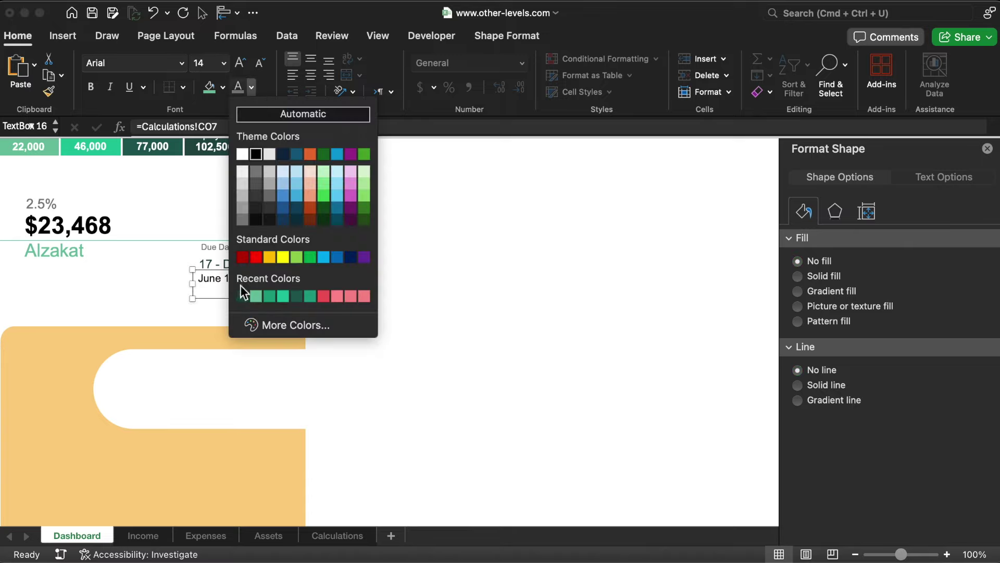
{"action": "left_click", "coordinate": [242, 296]}
Left-align the Due Date, Hijri date and June 14, 2024 boxes
{"action": "left_click", "coordinate": [242, 264], "text": "shift"}
{"action": "left_click", "coordinate": [234, 246], "text": "shift"}
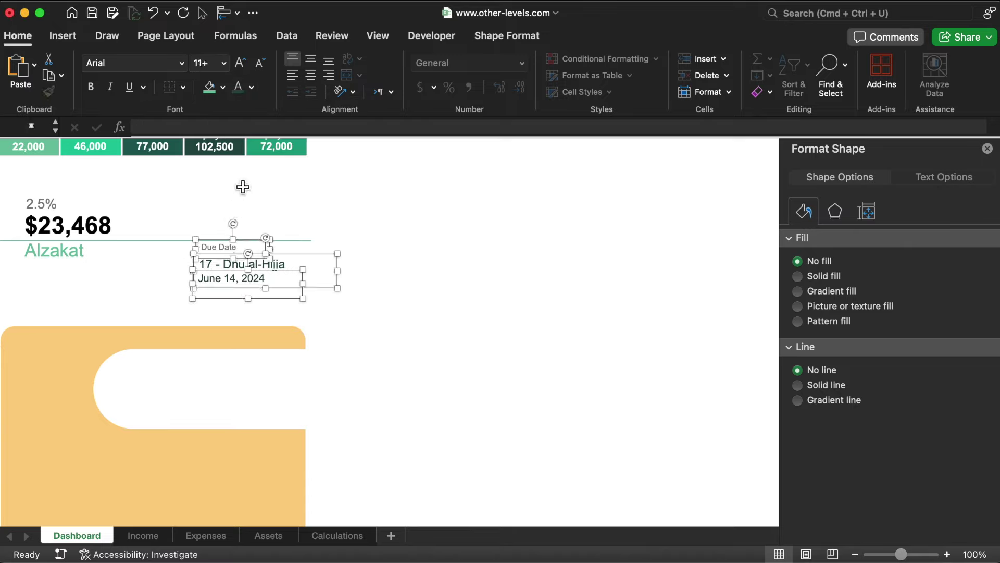
{"action": "left_click", "coordinate": [227, 13]}
{"action": "left_click", "coordinate": [255, 51]}
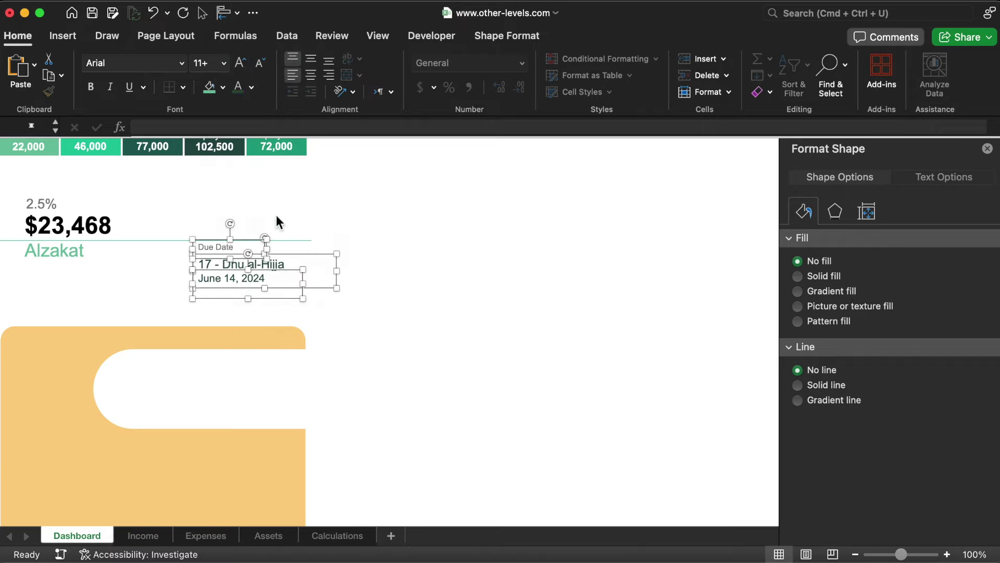
{"action": "left_click", "coordinate": [475, 366]}
{"action": "left_click", "coordinate": [63, 36]}
Draw a crescent moon right of $23,468 with FCD182 fill and no outline
{"action": "left_click", "coordinate": [243, 78]}
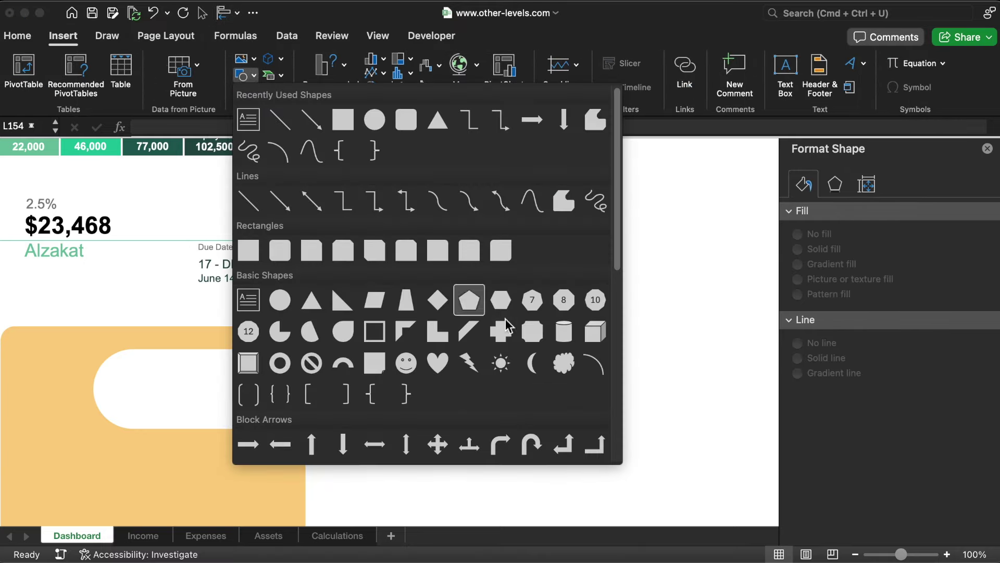
{"action": "left_click", "coordinate": [533, 364]}
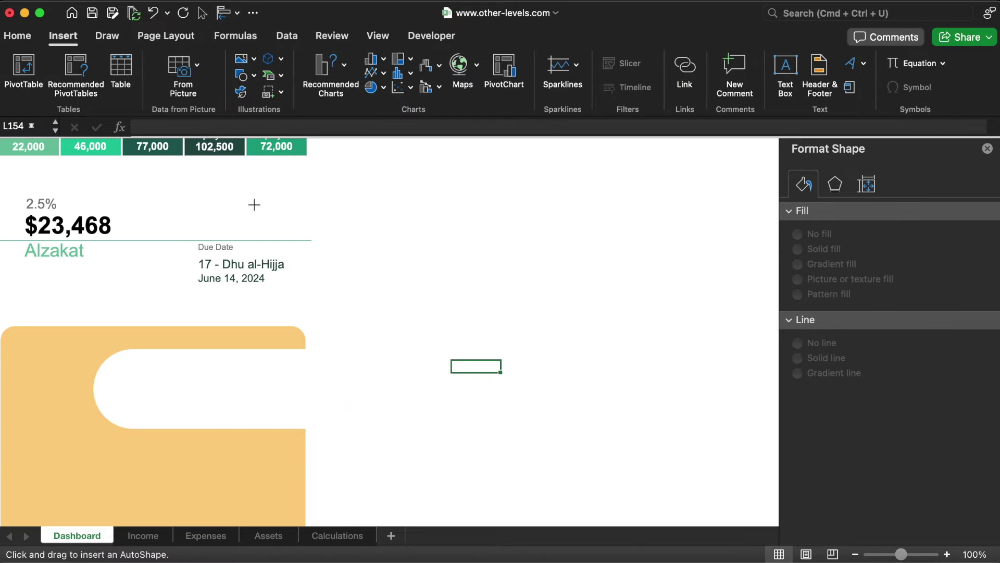
{"action": "left_click_drag", "start_coordinate": [255, 205], "coordinate": [278, 238]}
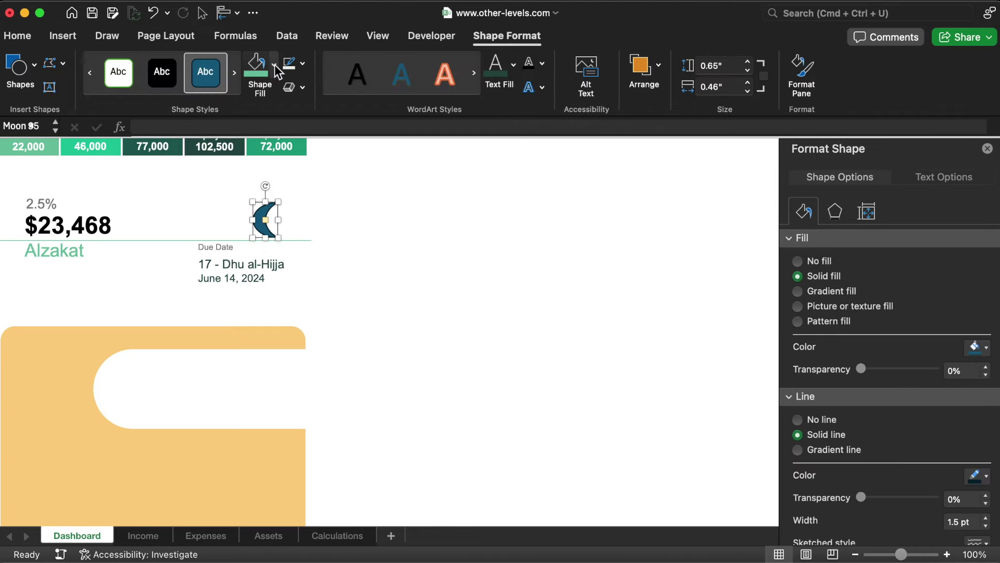
{"action": "left_click", "coordinate": [275, 65]}
{"action": "left_click", "coordinate": [554, 355]}
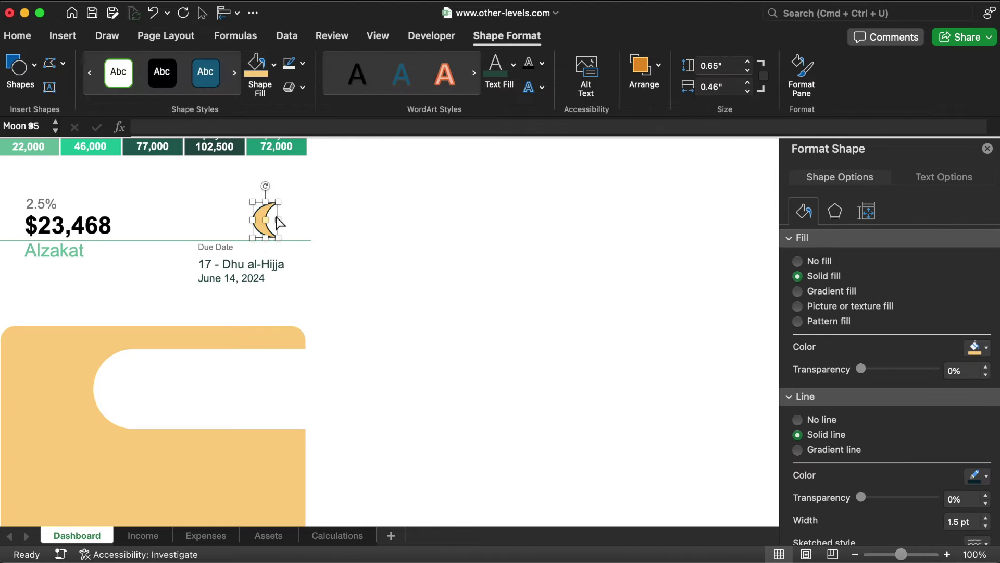
{"action": "left_click", "coordinate": [304, 63]}
{"action": "left_click", "coordinate": [369, 108]}
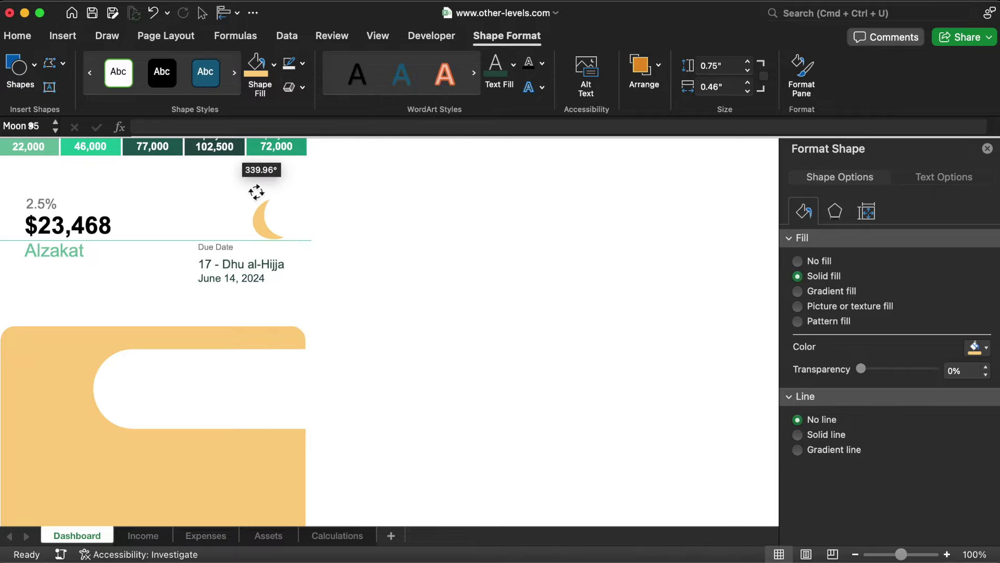
{"action": "left_click", "coordinate": [270, 268]}
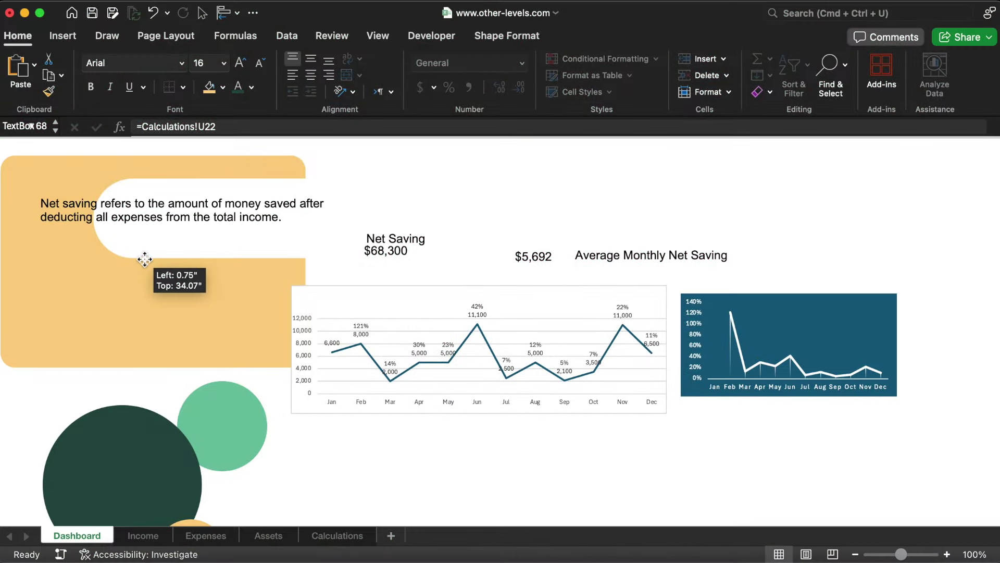
Place the net saving note at the banner's left edge in dark grey 12 pt, wrapped
{"action": "left_click_drag", "start_coordinate": [192, 272], "coordinate": [149, 250]}
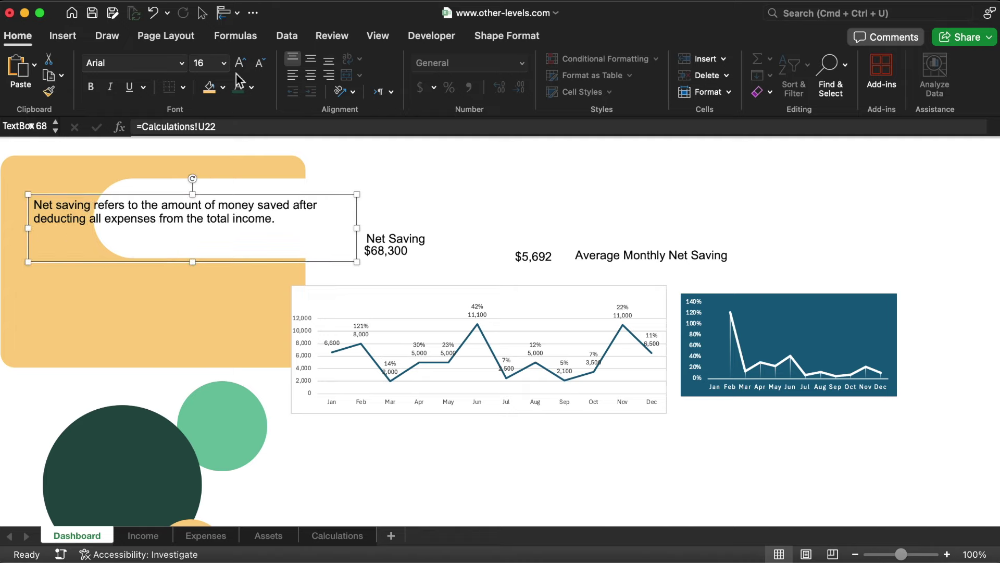
{"action": "left_click", "coordinate": [224, 63]}
{"action": "left_click", "coordinate": [220, 169]}
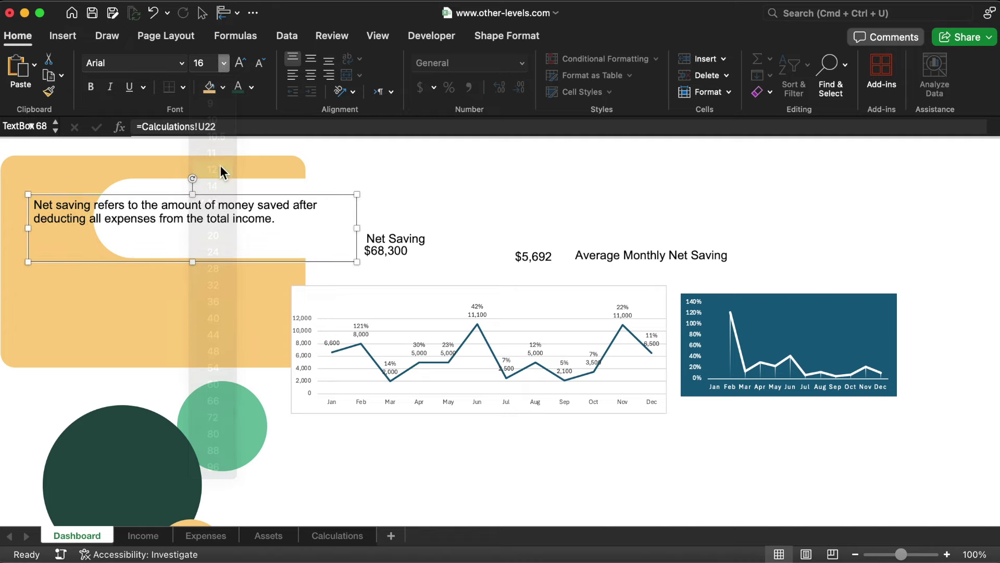
{"action": "left_click", "coordinate": [251, 89]}
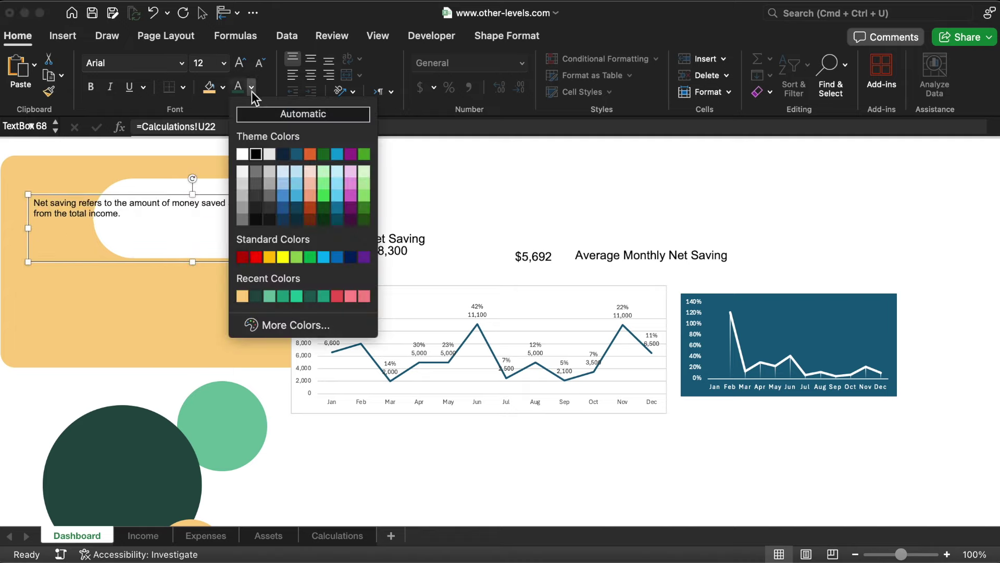
{"action": "left_click", "coordinate": [258, 196]}
{"action": "left_click_drag", "start_coordinate": [356, 262], "coordinate": [93, 259]}
{"action": "left_click_drag", "start_coordinate": [102, 224], "coordinate": [99, 227]}
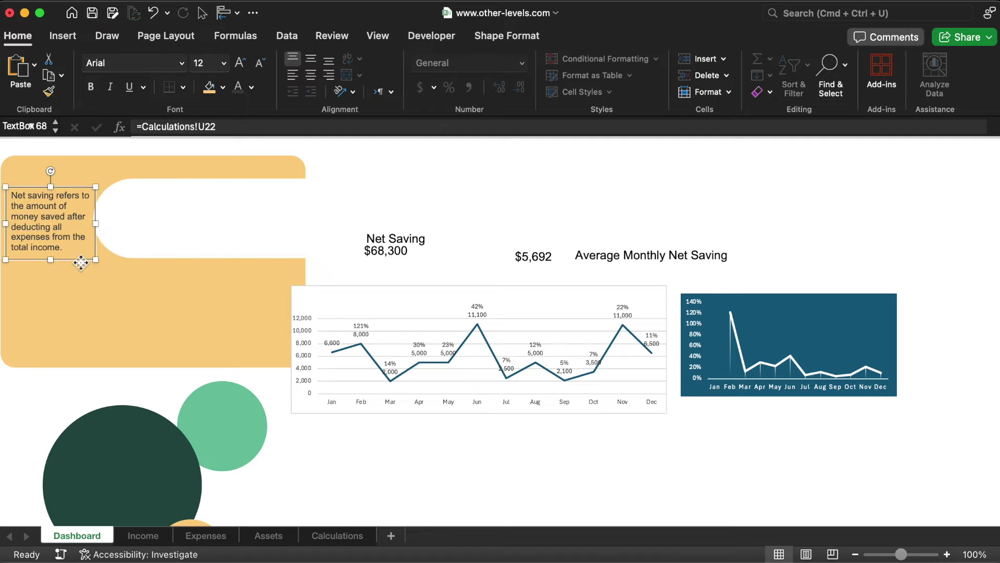
{"action": "left_click_drag", "start_coordinate": [79, 261], "coordinate": [76, 257]}
Put a smaller Net Saving label on the banner with $68,300 below it, 32 pt bold
{"action": "left_click", "coordinate": [424, 255]}
{"action": "left_click_drag", "start_coordinate": [425, 256], "coordinate": [176, 219]}
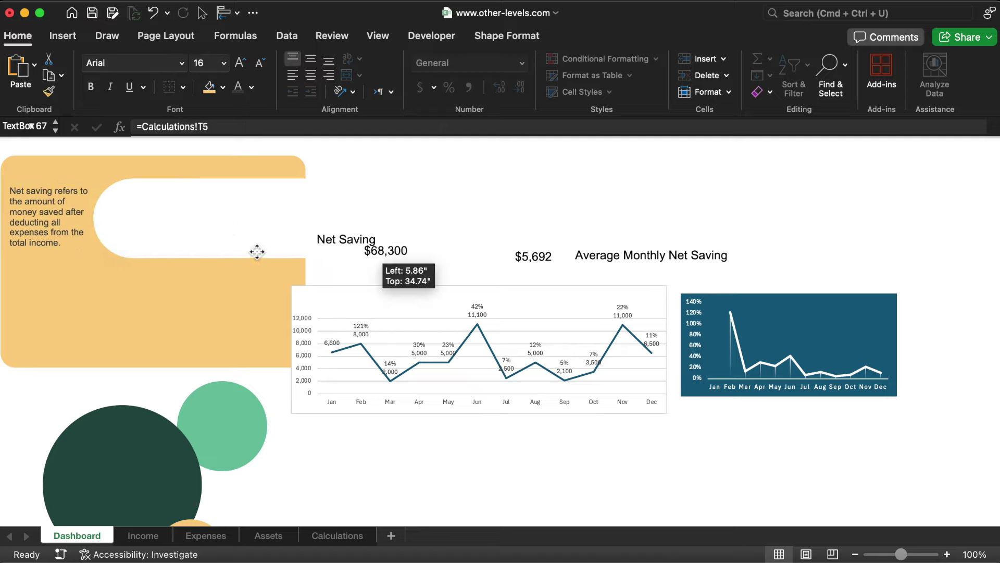
{"action": "left_click", "coordinate": [258, 63]}
{"action": "left_click", "coordinate": [407, 266]}
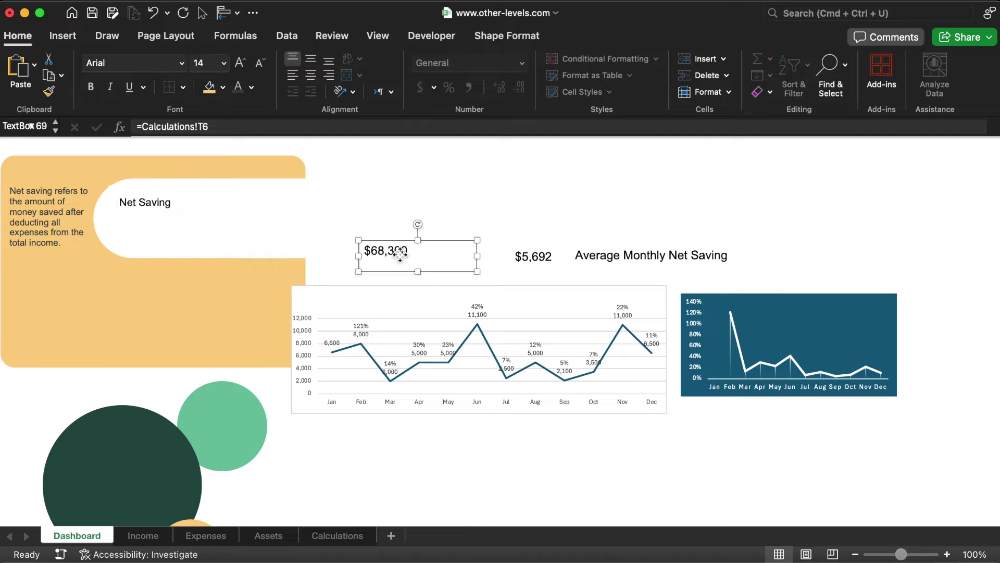
{"action": "left_click_drag", "start_coordinate": [407, 266], "coordinate": [155, 248]}
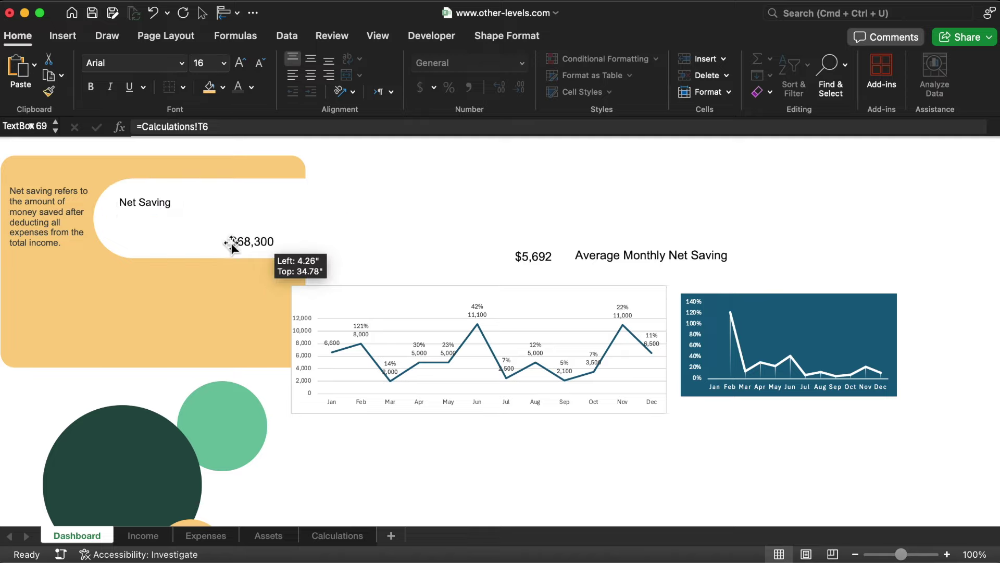
{"action": "left_click", "coordinate": [312, 59]}
{"action": "left_click", "coordinate": [224, 62]}
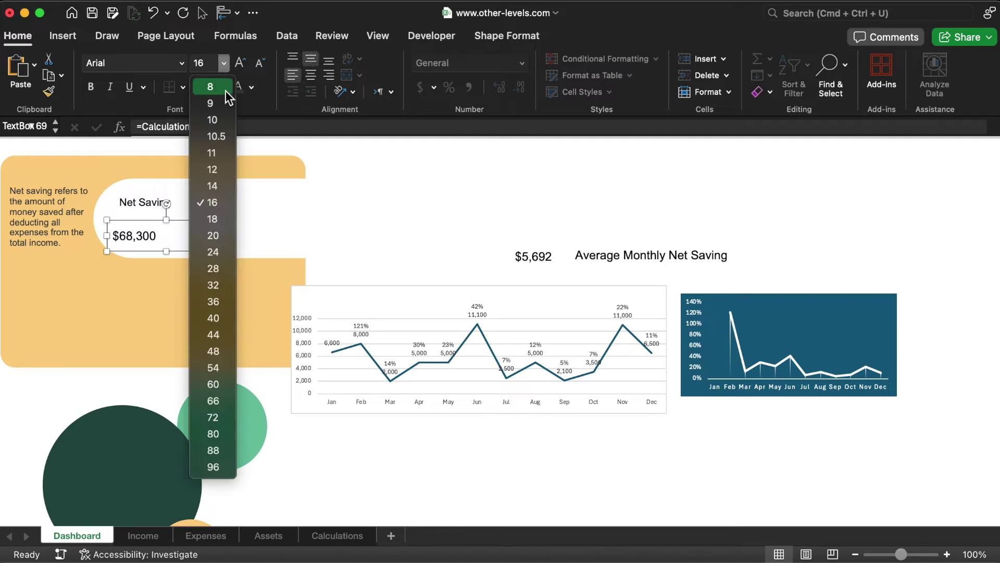
{"action": "left_click", "coordinate": [229, 287]}
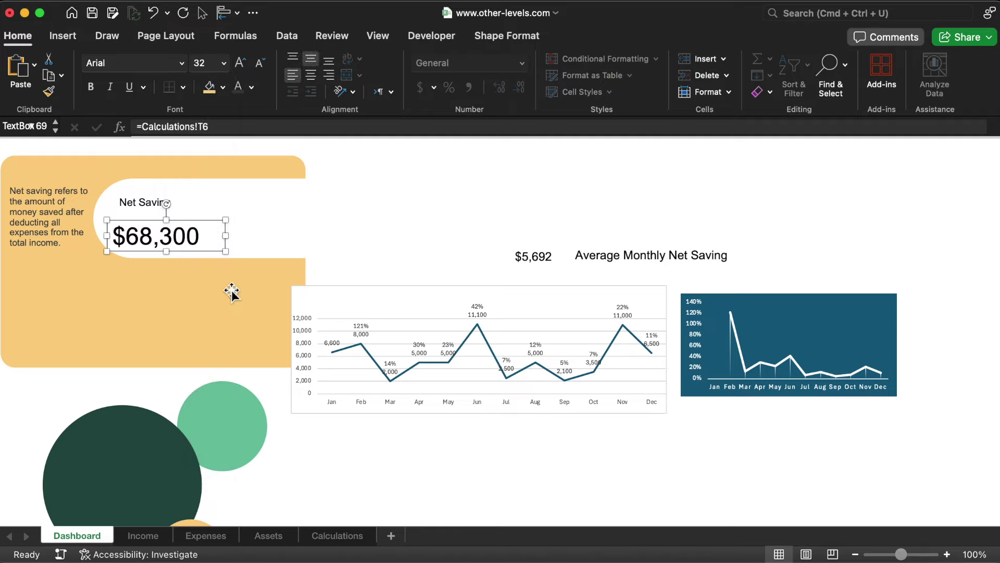
{"action": "left_click", "coordinate": [91, 87]}
{"action": "left_click_drag", "start_coordinate": [195, 239], "coordinate": [199, 229]}
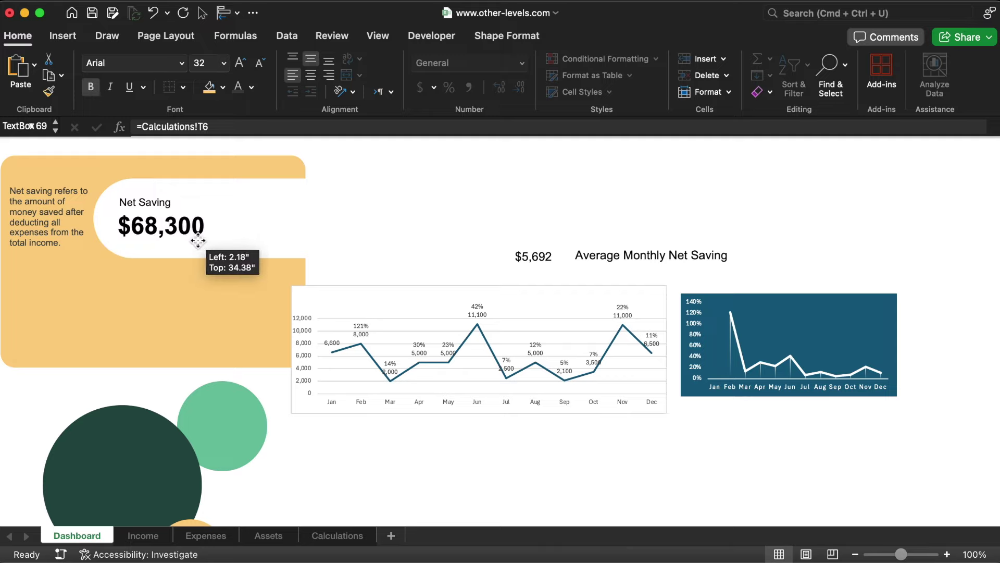
Move $5,692 beside the total and make it dark green at 24 pt
{"action": "left_click", "coordinate": [169, 200]}
{"action": "left_click", "coordinate": [283, 221]}
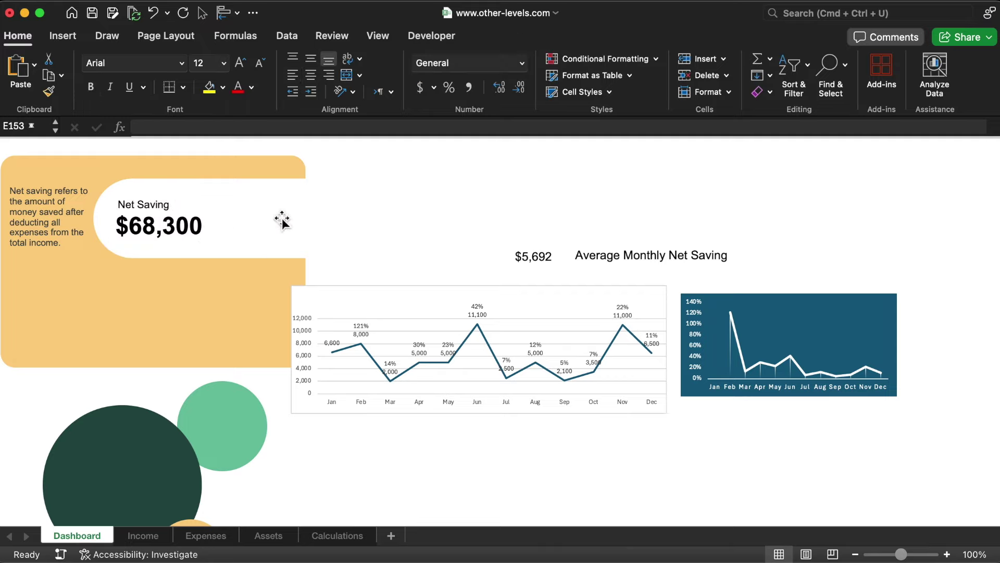
{"action": "left_click_drag", "start_coordinate": [532, 256], "coordinate": [253, 192]}
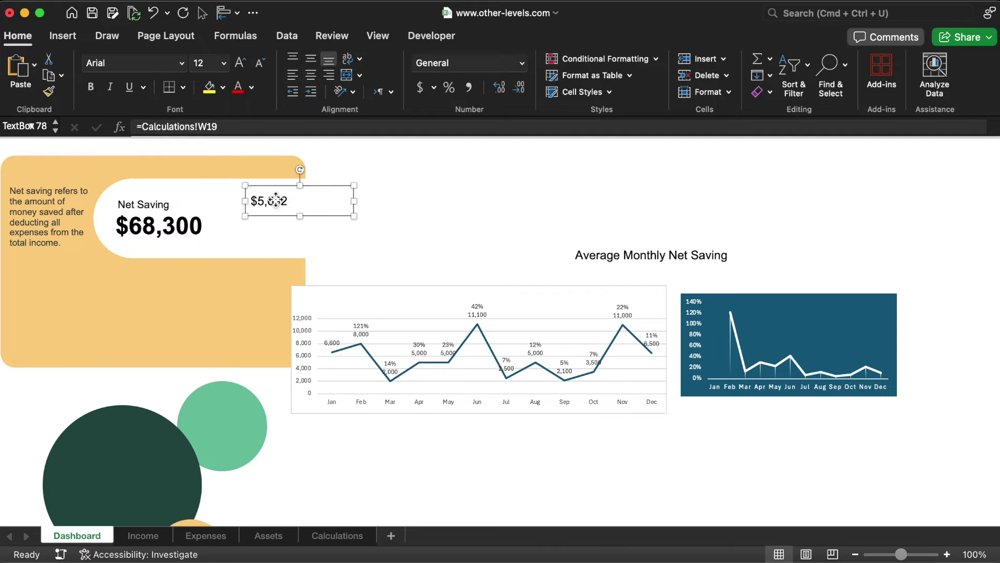
{"action": "left_click", "coordinate": [224, 63]}
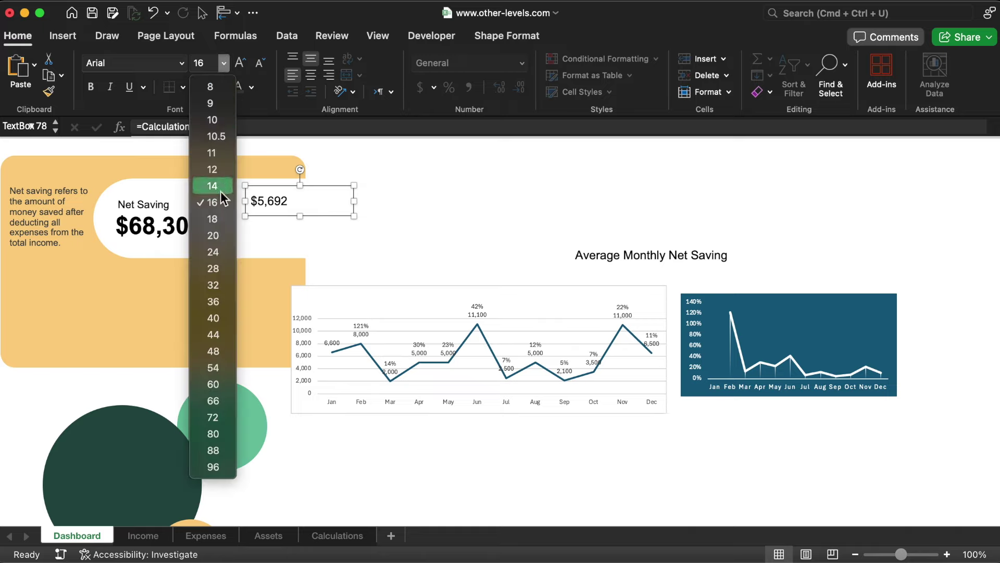
{"action": "key", "text": "Escape"}
{"action": "left_click", "coordinate": [252, 88]}
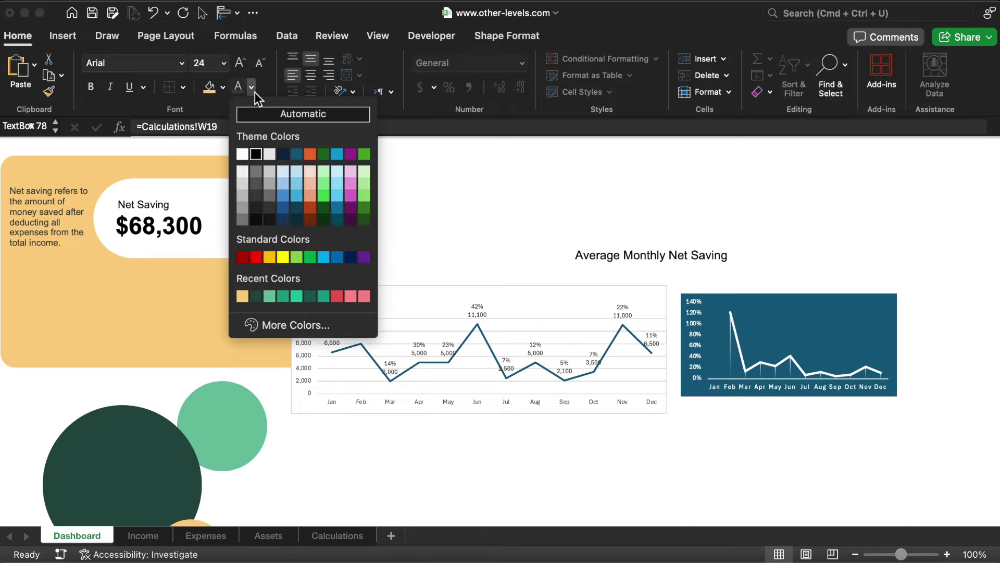
{"action": "left_click", "coordinate": [296, 322]}
{"action": "left_click", "coordinate": [573, 361]}
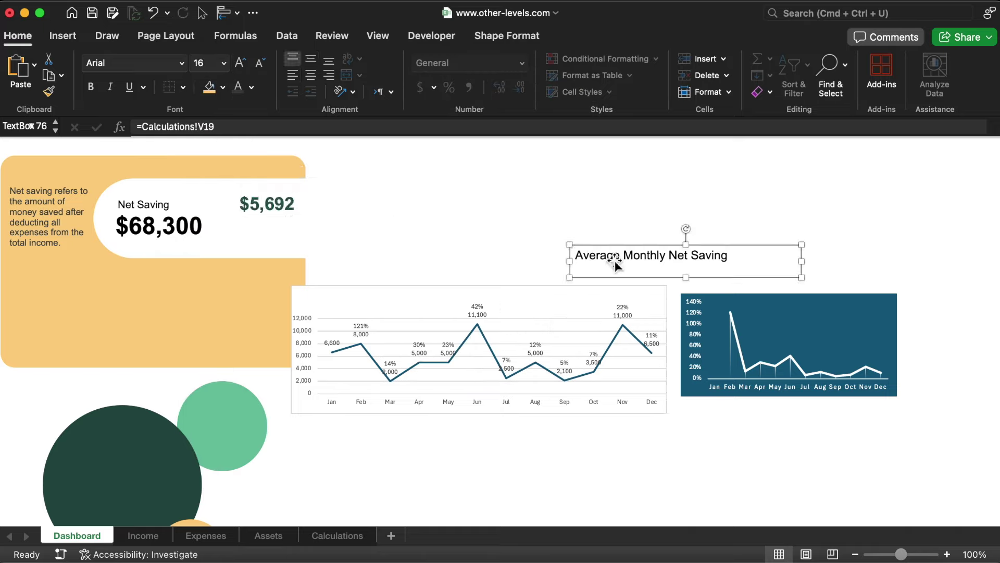
Set Average Monthly Net Saving under $5,692 in dark green 12 pt, wrapped
{"action": "left_click_drag", "start_coordinate": [606, 253], "coordinate": [275, 237]}
{"action": "left_click", "coordinate": [253, 88]}
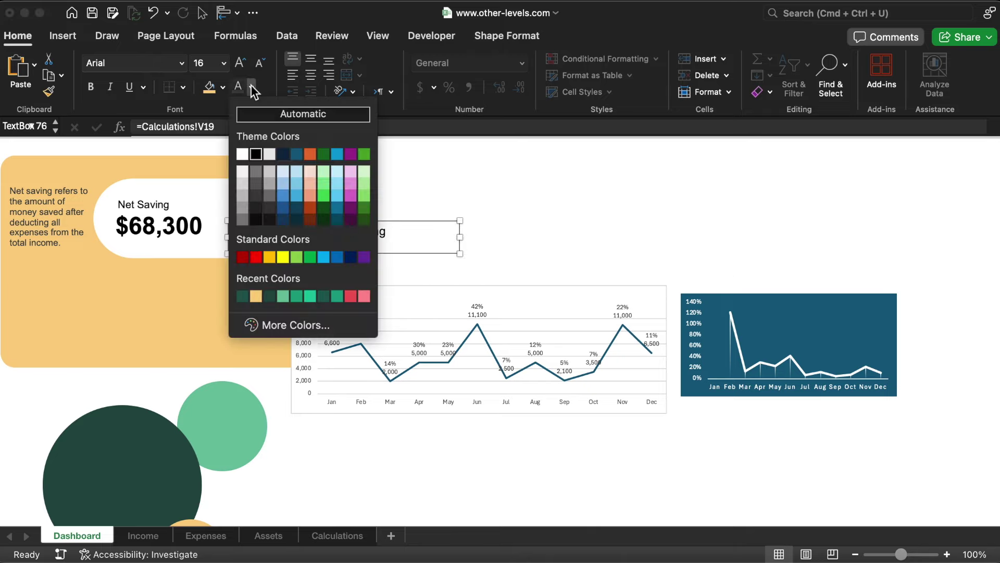
{"action": "left_click", "coordinate": [242, 296]}
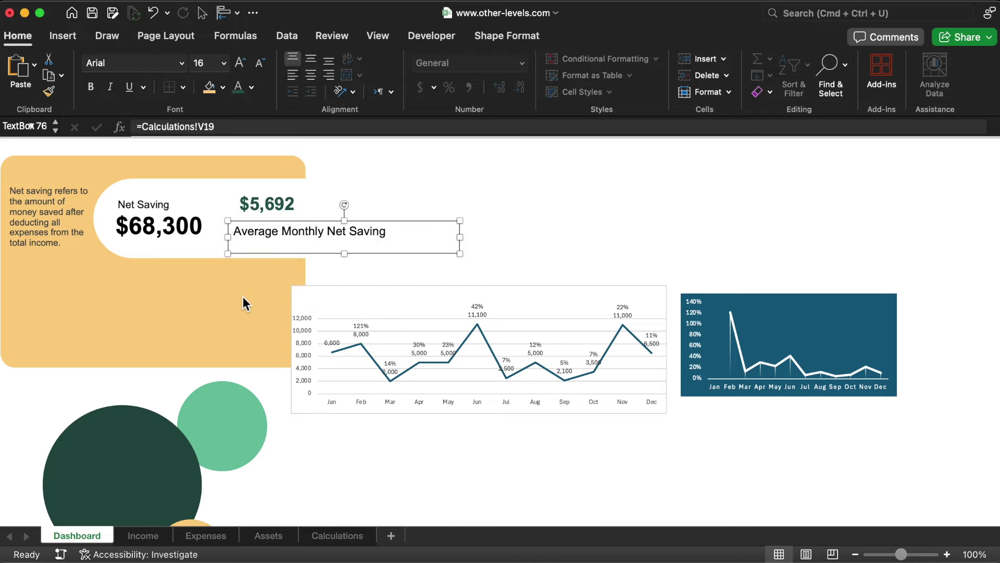
{"action": "left_click", "coordinate": [224, 63]}
{"action": "left_click", "coordinate": [212, 169]}
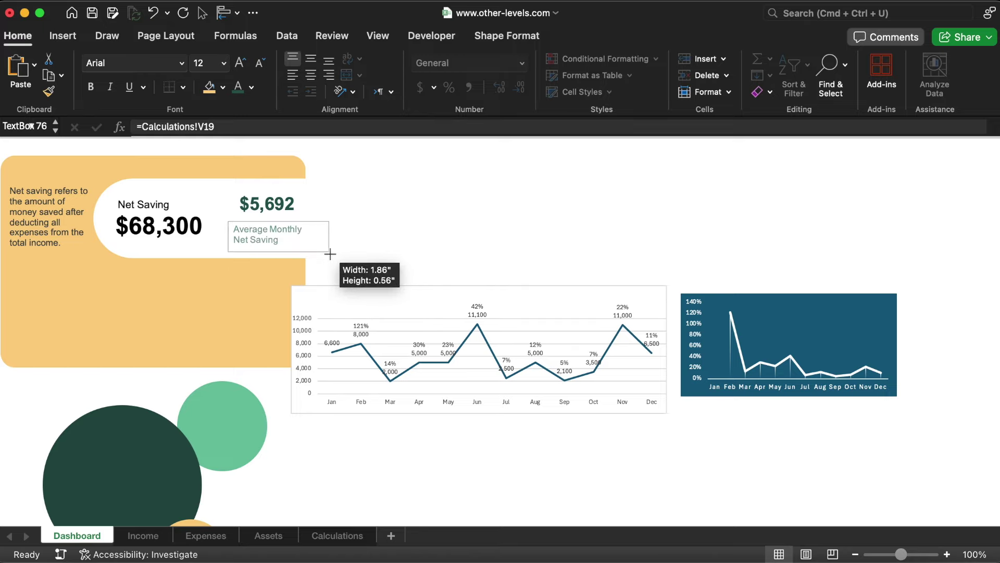
{"action": "left_click_drag", "start_coordinate": [460, 255], "coordinate": [307, 251]}
{"action": "left_click_drag", "start_coordinate": [288, 204], "coordinate": [276, 203]}
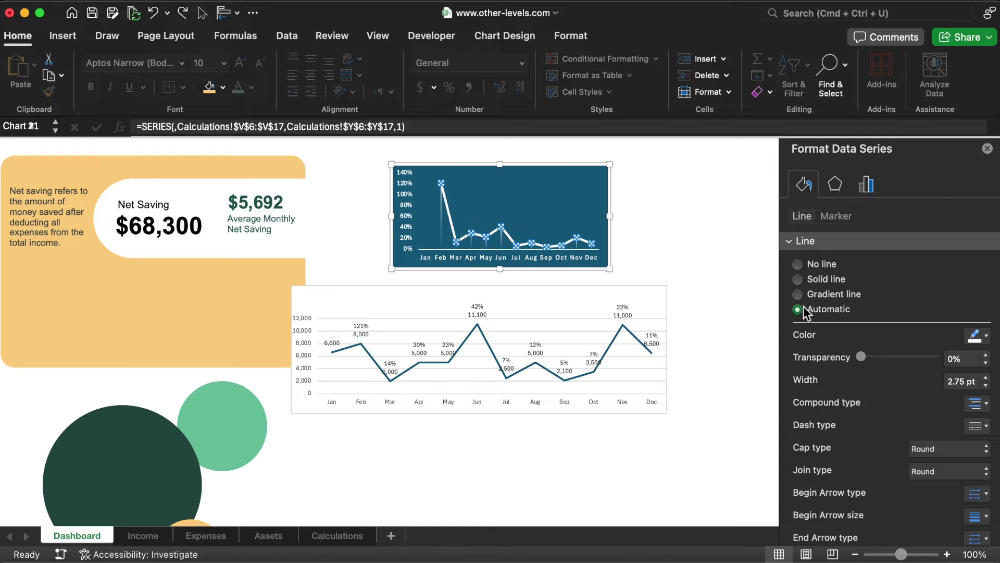
Make the small saving chart's line a thinner solid line and change its colour
{"action": "left_click", "coordinate": [986, 386]}
{"action": "left_click", "coordinate": [986, 386]}
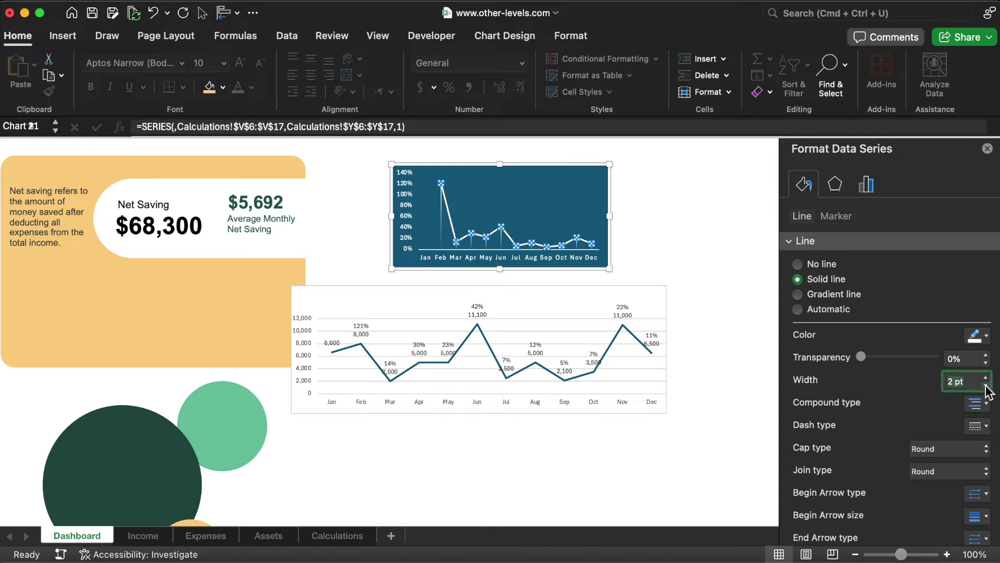
{"action": "left_click", "coordinate": [982, 336]}
{"action": "left_click", "coordinate": [874, 425]}
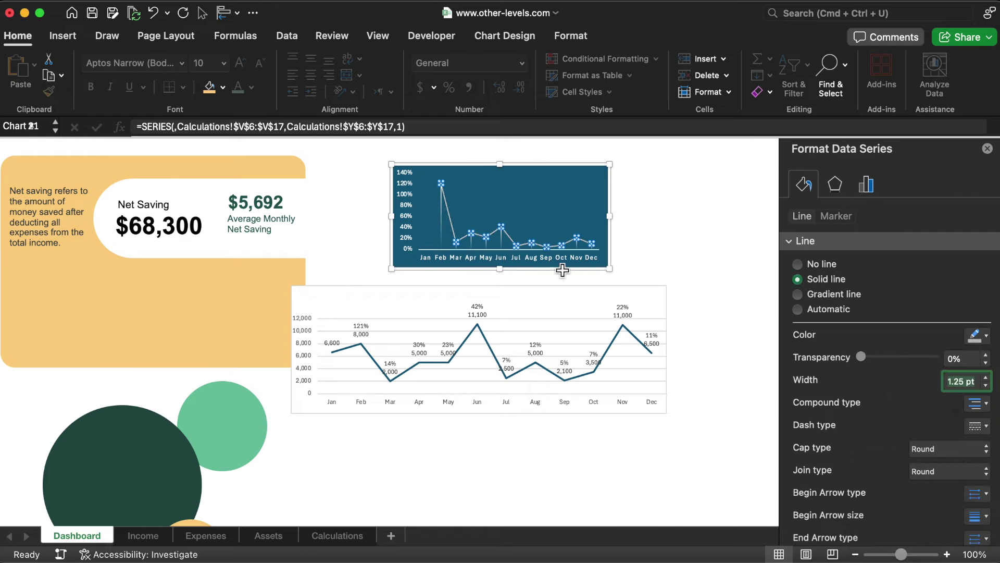
Delete the small chart's drop lines, month axis and percentage axis
{"action": "left_click", "coordinate": [443, 222]}
{"action": "left_click", "coordinate": [442, 221]}
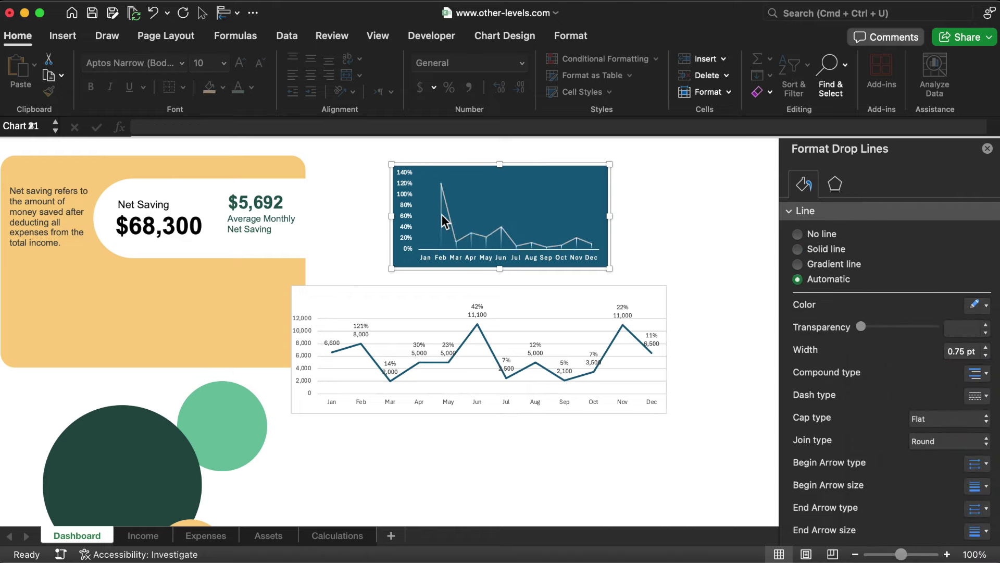
{"action": "key", "text": "Delete"}
{"action": "left_click", "coordinate": [448, 255]}
{"action": "key", "text": "Delete"}
{"action": "left_click", "coordinate": [404, 223]}
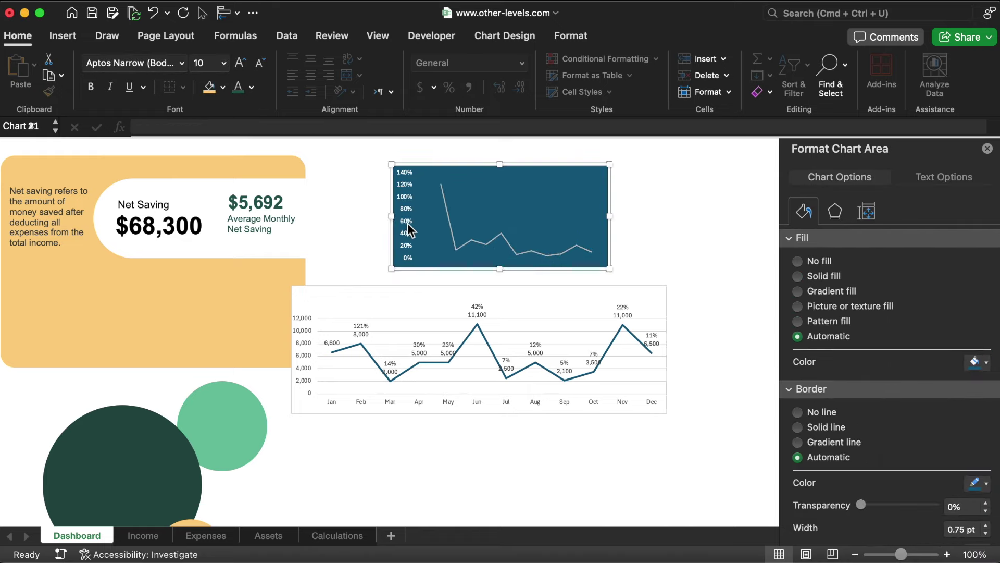
{"action": "key", "text": "Delete"}
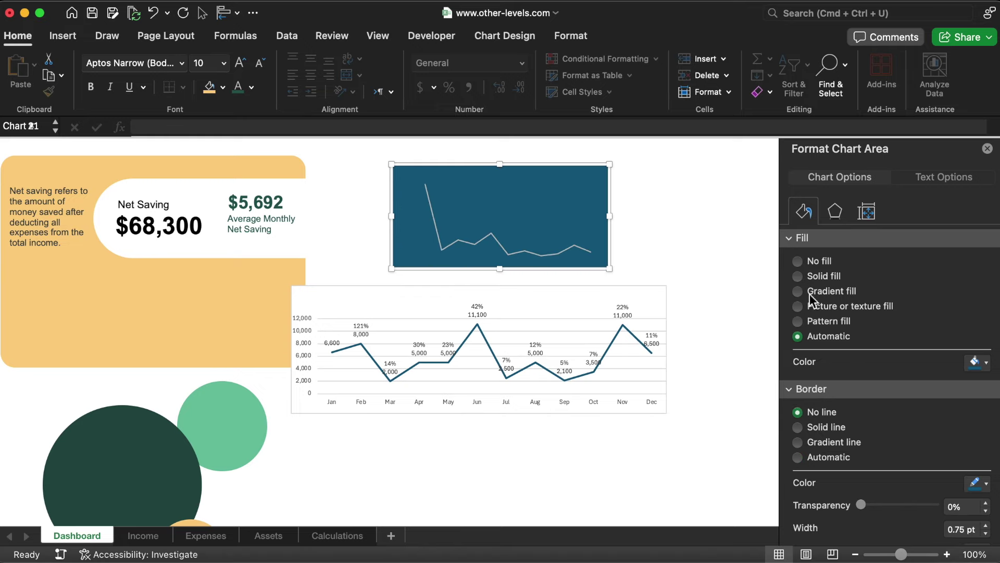
Remove the small chart's fill, place it in the Net Saving card, and shift the large chart onto the banner
{"action": "left_click", "coordinate": [798, 261]}
{"action": "mouse_move", "coordinate": [607, 166]}
{"action": "left_mouse_down"}
{"action": "mouse_move", "coordinate": [407, 175]}
{"action": "mouse_move", "coordinate": [290, 252]}
{"action": "mouse_move", "coordinate": [260, 242]}
{"action": "left_mouse_up"}
{"action": "mouse_move", "coordinate": [453, 286]}
{"action": "left_mouse_down"}
{"action": "mouse_move", "coordinate": [276, 284]}
{"action": "mouse_move", "coordinate": [431, 240]}
{"action": "left_mouse_up"}
Remove the large chart's fill and border and delete its vertical value axis
{"action": "left_click", "coordinate": [797, 261]}
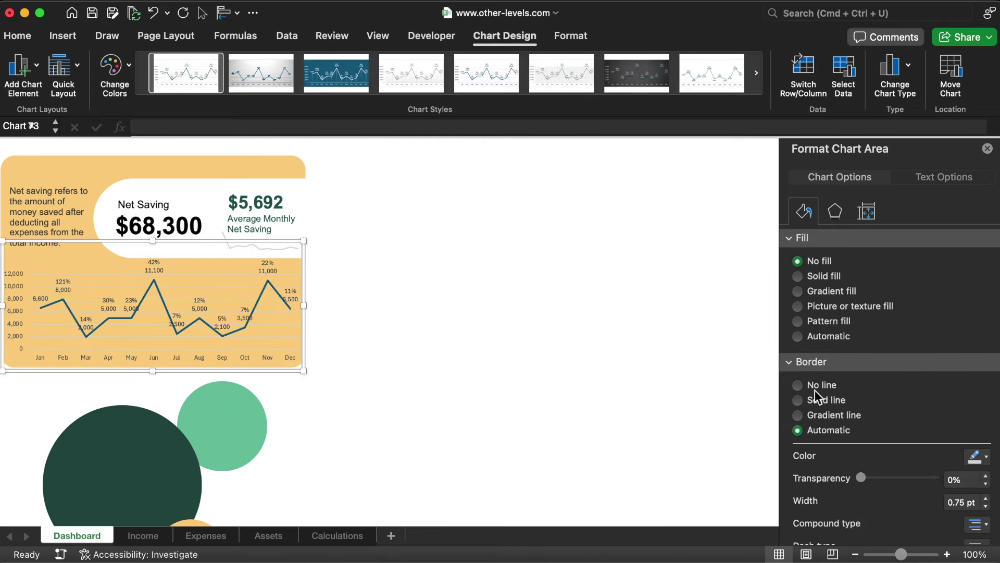
{"action": "left_click", "coordinate": [815, 384]}
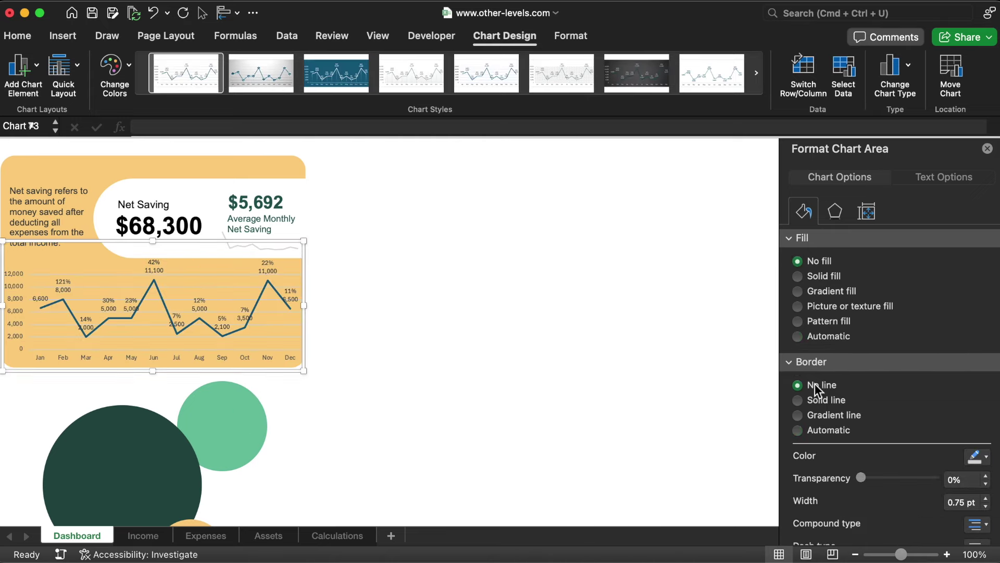
{"action": "left_click", "coordinate": [282, 325]}
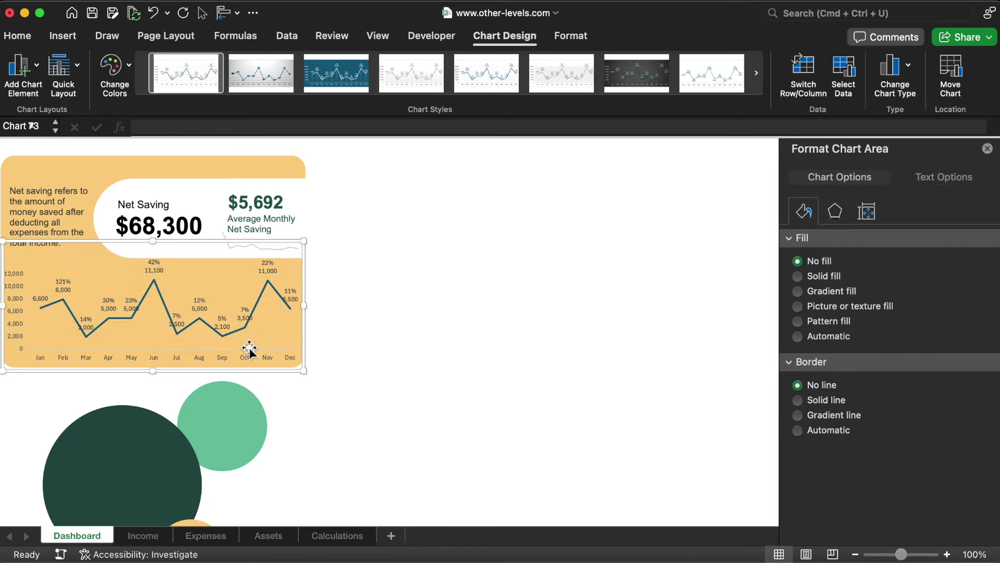
{"action": "left_click", "coordinate": [23, 325]}
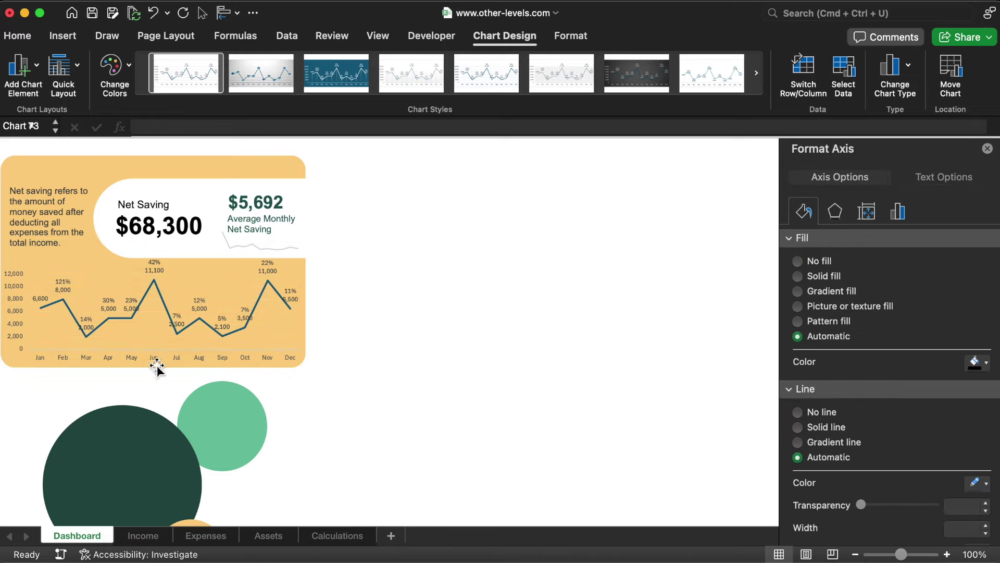
{"action": "key", "text": "Delete"}
Set the month labels to Arial in white
{"action": "left_click", "coordinate": [195, 359]}
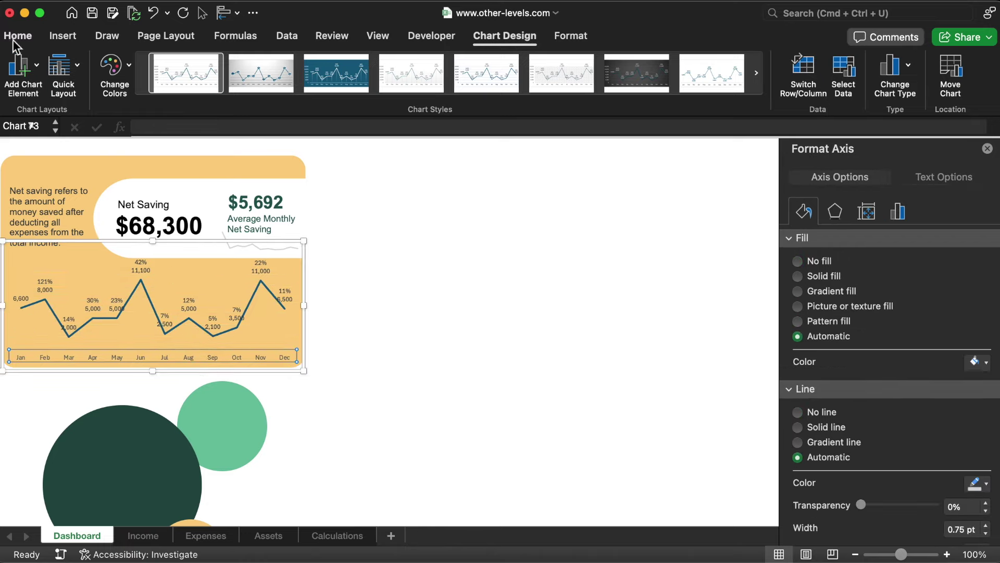
{"action": "left_click", "coordinate": [186, 59]}
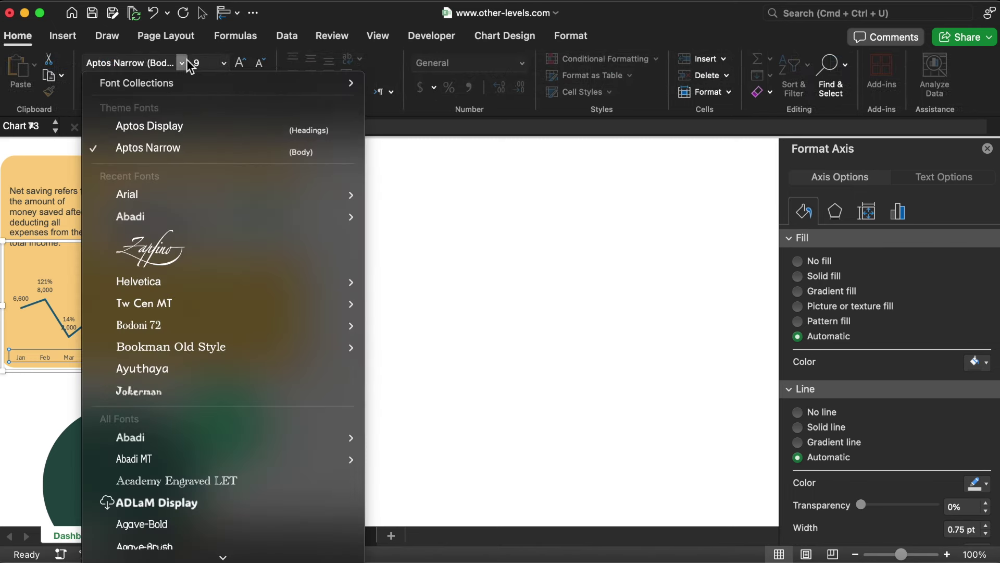
{"action": "left_click", "coordinate": [144, 196]}
{"action": "left_click", "coordinate": [252, 87]}
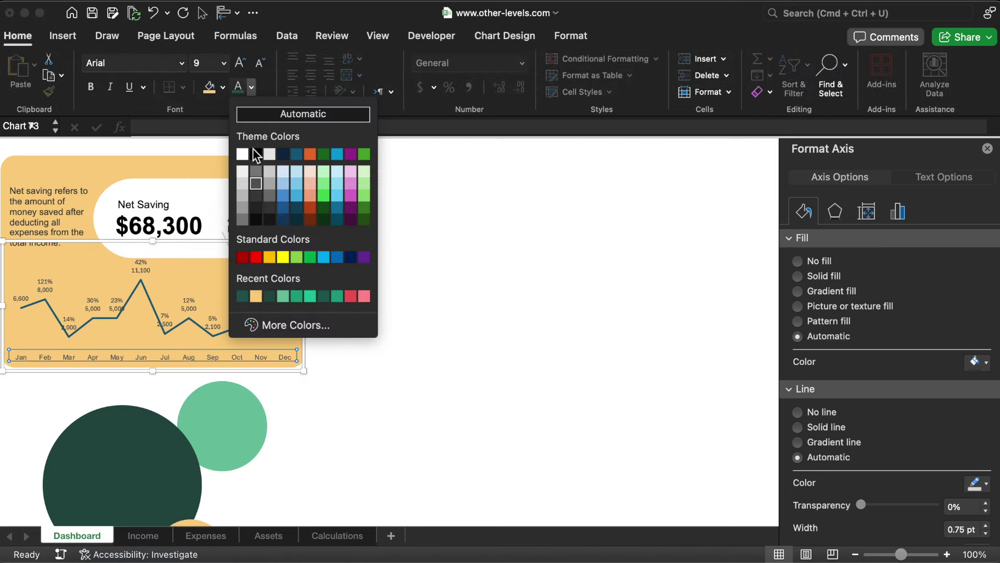
{"action": "left_click", "coordinate": [244, 148]}
{"action": "scroll", "coordinate": [852, 434], "scroll_direction": "down", "scroll_amount": 3}
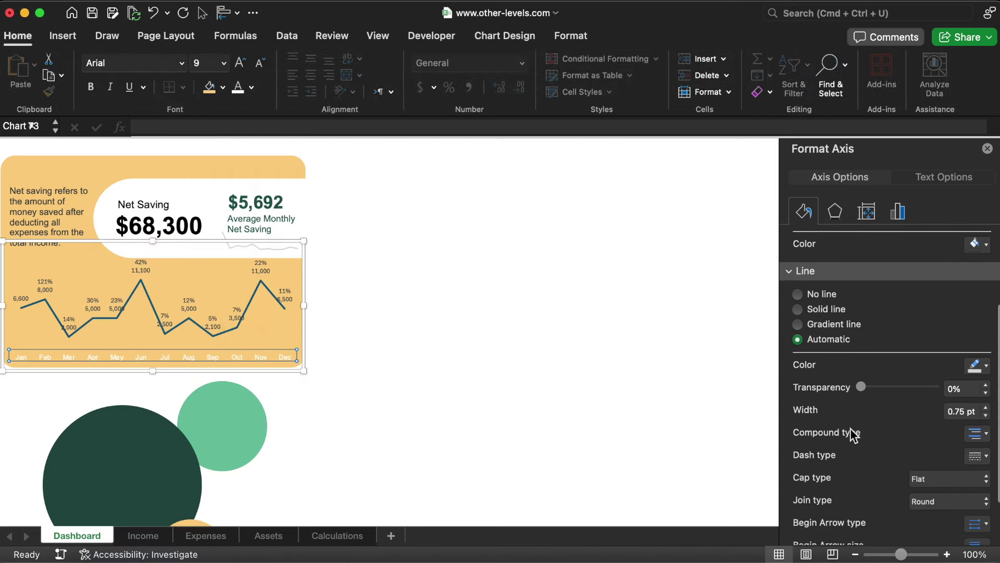
Thin the axis line to 0.25 pt, lower the plot area top, and set data labels to Arial
{"action": "left_click", "coordinate": [986, 411]}
{"action": "left_click", "coordinate": [986, 410]}
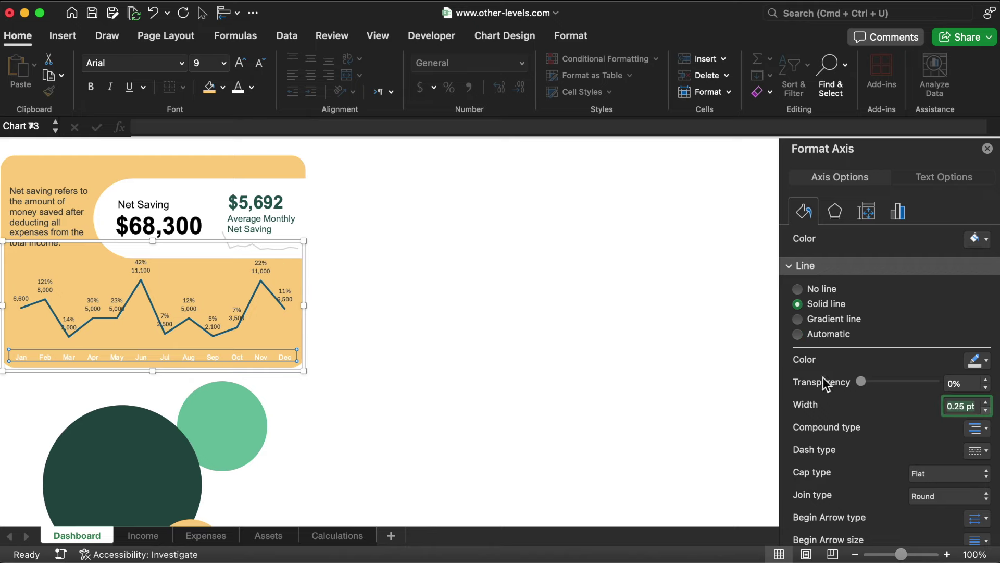
{"action": "left_click_drag", "start_coordinate": [152, 241], "coordinate": [152, 255]}
{"action": "left_click", "coordinate": [141, 271]}
{"action": "left_click", "coordinate": [186, 67]}
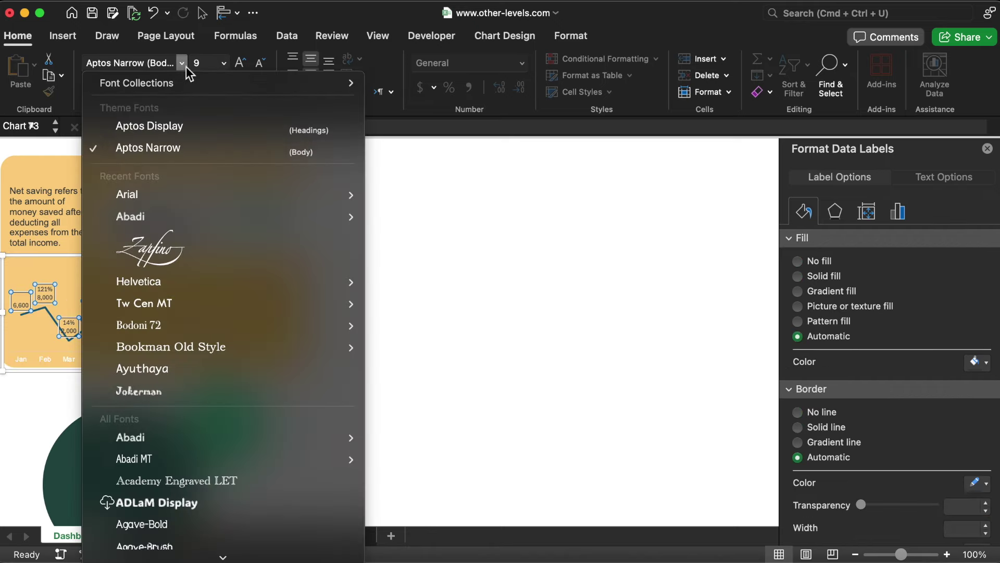
{"action": "left_click", "coordinate": [145, 191]}
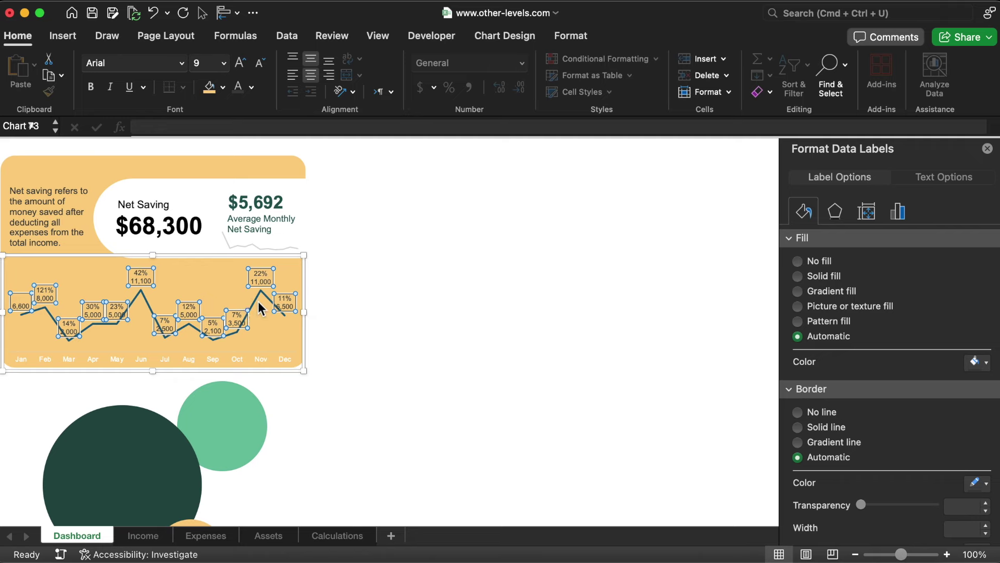
Make the net saving line solid dark green 235A54 at 2 pt
{"action": "left_click", "coordinate": [258, 301]}
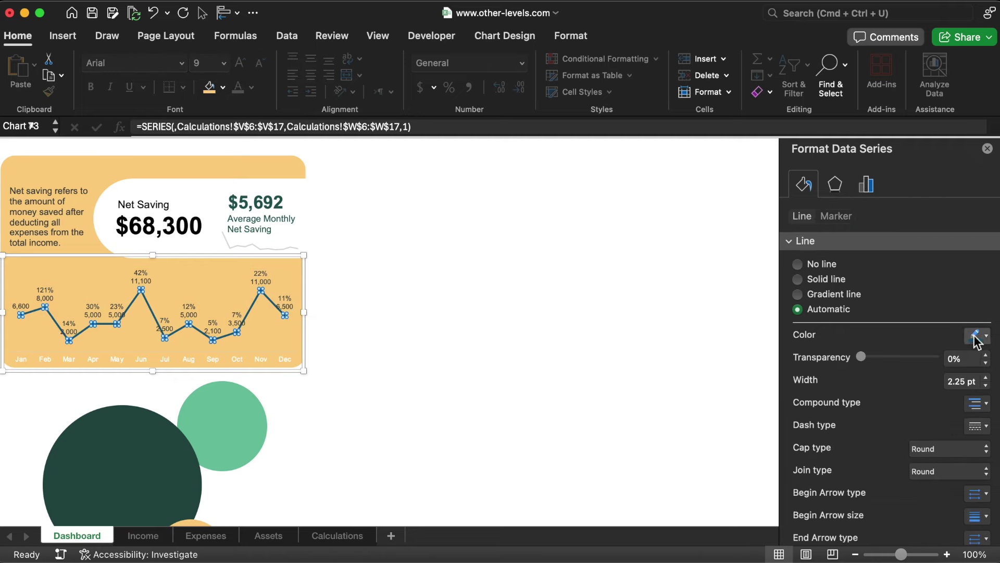
{"action": "left_click", "coordinate": [974, 335]}
{"action": "left_click", "coordinate": [897, 542]}
{"action": "left_click", "coordinate": [554, 355]}
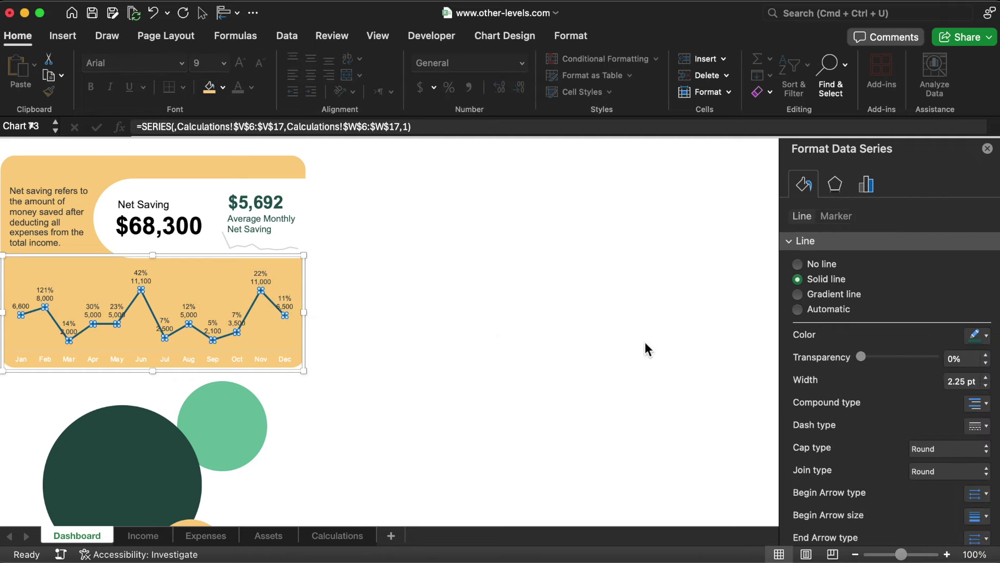
{"action": "left_click", "coordinate": [986, 386]}
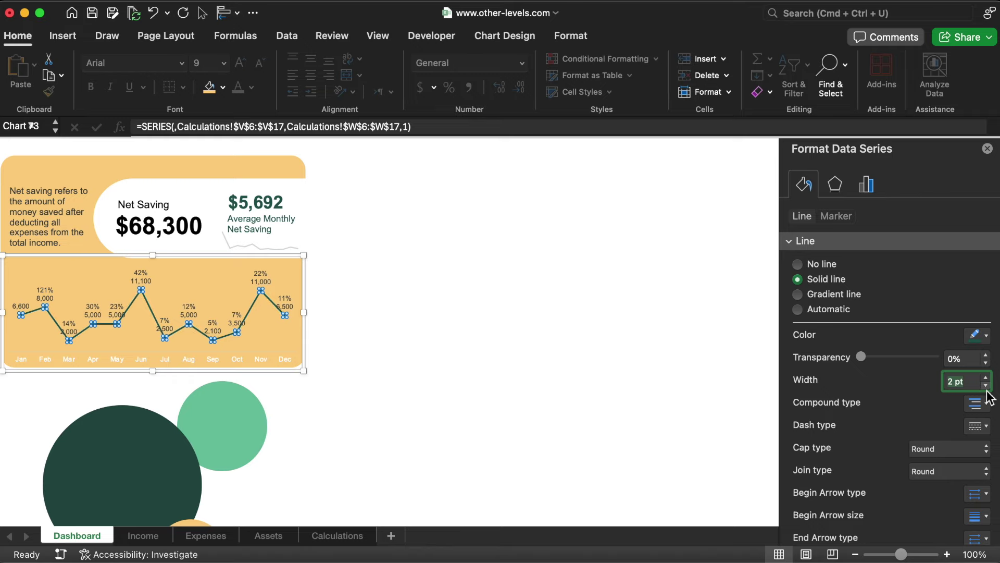
Colour the month axis labels white
{"action": "left_click", "coordinate": [257, 357]}
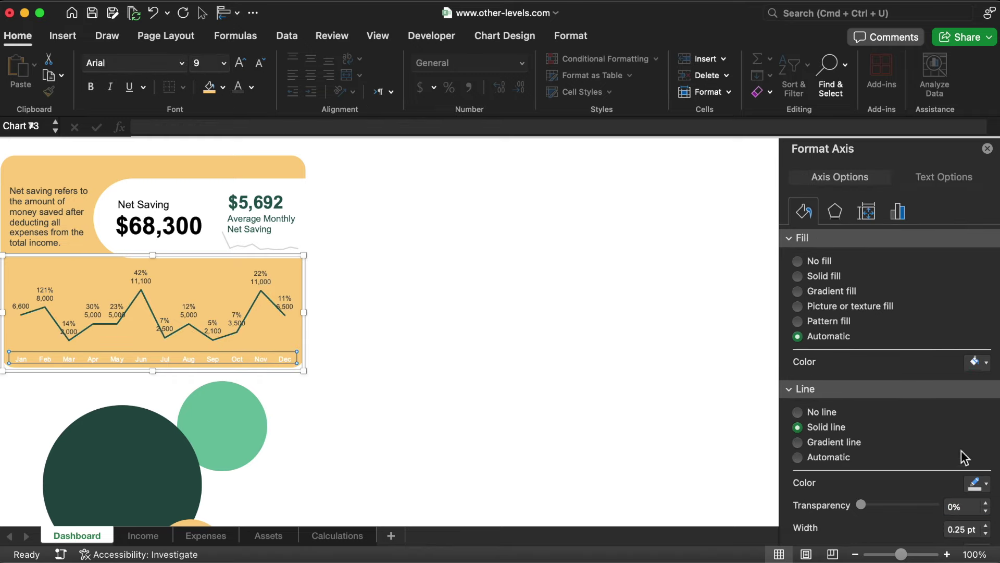
{"action": "left_click", "coordinate": [975, 483]}
{"action": "left_click", "coordinate": [869, 291]}
{"action": "left_click", "coordinate": [330, 294]}
Colour all the asset amounts, down to 161,280, green 1CA282
{"action": "scroll", "coordinate": [330, 295], "scroll_direction": "down", "scroll_amount": 3}
{"action": "scroll", "coordinate": [329, 295], "scroll_direction": "down", "scroll_amount": 3}
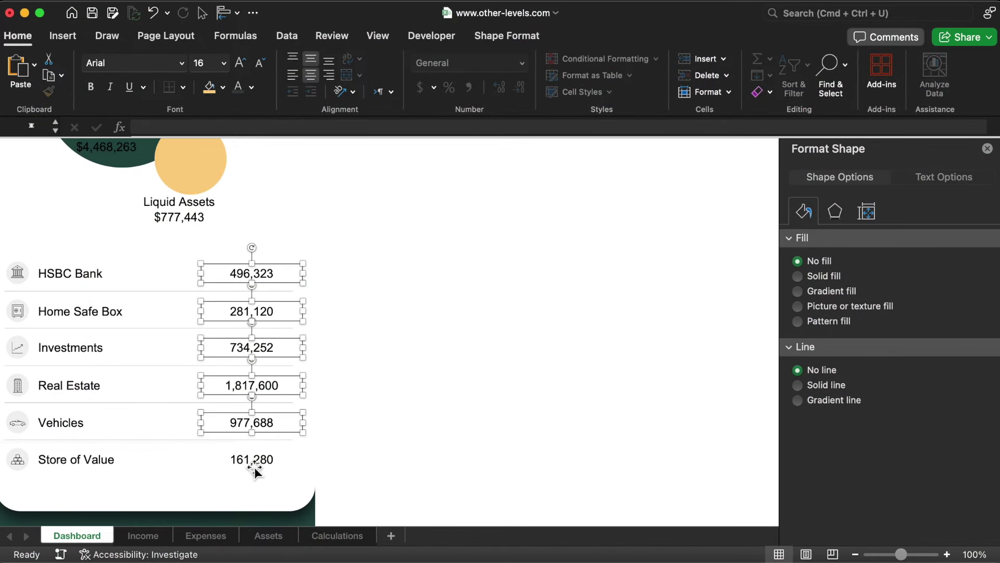
{"action": "left_click", "coordinate": [255, 468], "text": "shift"}
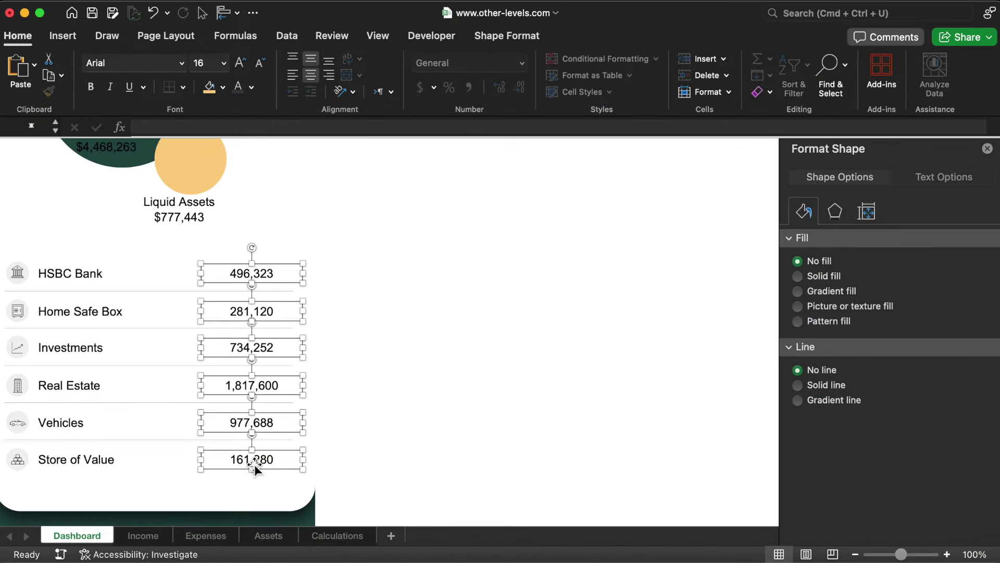
{"action": "left_click", "coordinate": [252, 87]}
{"action": "left_click", "coordinate": [270, 331]}
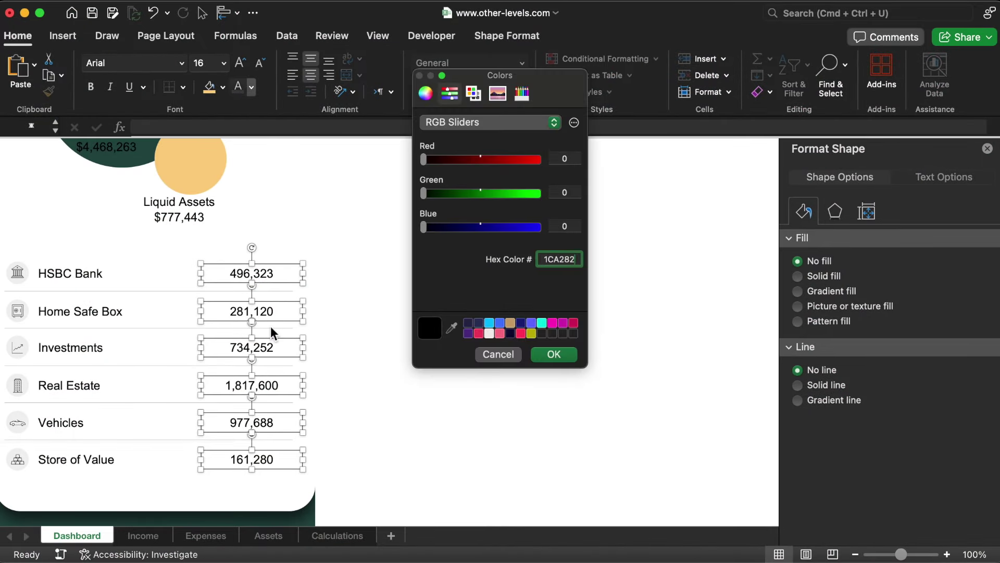
{"action": "left_click", "coordinate": [556, 355]}
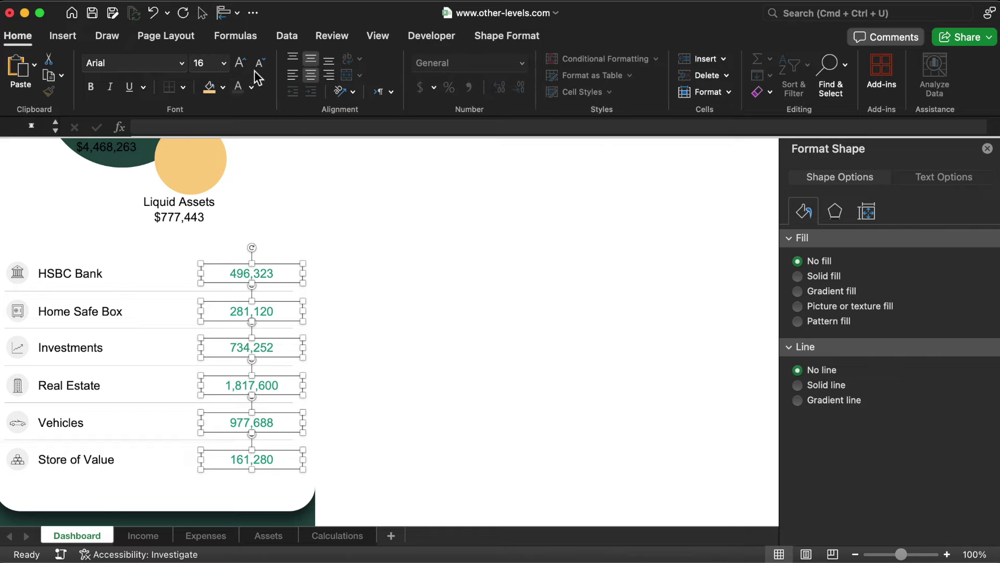
Select the six asset name text boxes down to Store of Value
{"action": "left_click", "coordinate": [70, 273]}
{"action": "left_click", "coordinate": [78, 311], "text": "shift"}
{"action": "left_click", "coordinate": [70, 347], "text": "shift"}
{"action": "left_click", "coordinate": [70, 385], "text": "shift"}
{"action": "left_click", "coordinate": [80, 422], "text": "shift"}
{"action": "left_click", "coordinate": [79, 461], "text": "shift"}
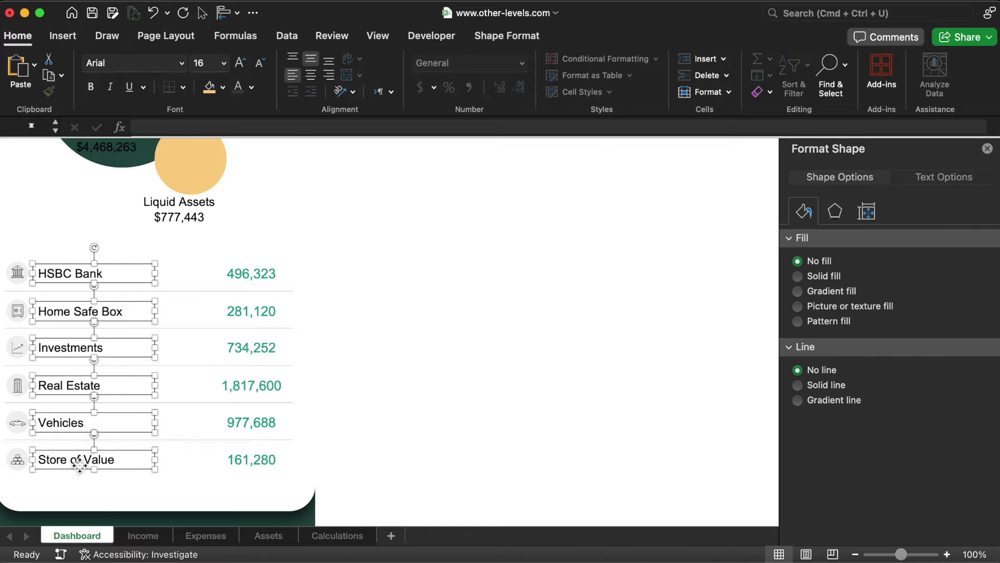
Move the Liquid Assets labels into their bubble and make the title white at 12 pt
{"action": "scroll", "coordinate": [224, 271], "scroll_direction": "up", "scroll_amount": 5}
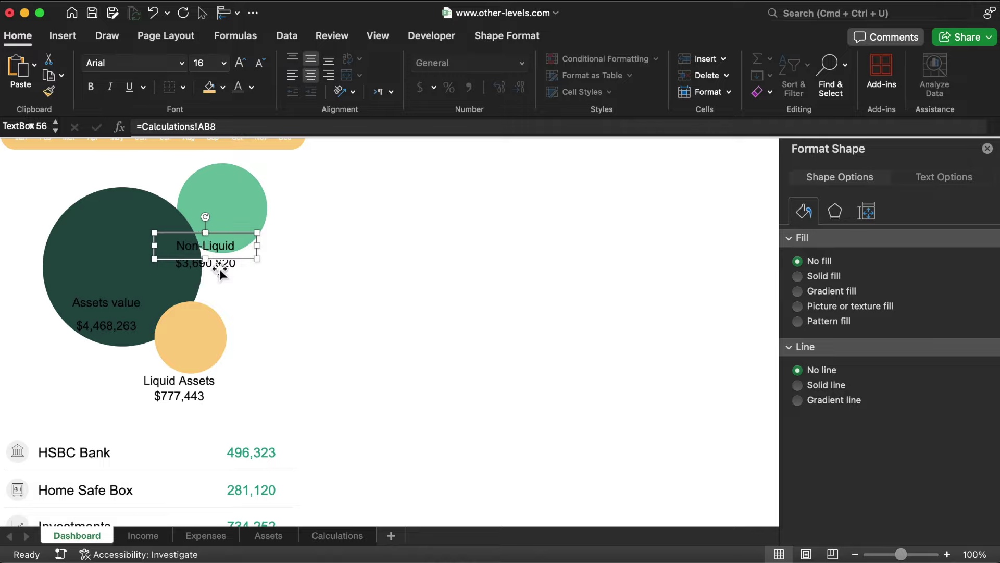
{"action": "left_click_drag", "start_coordinate": [224, 273], "coordinate": [227, 231]}
{"action": "left_click_drag", "start_coordinate": [197, 399], "coordinate": [209, 352]}
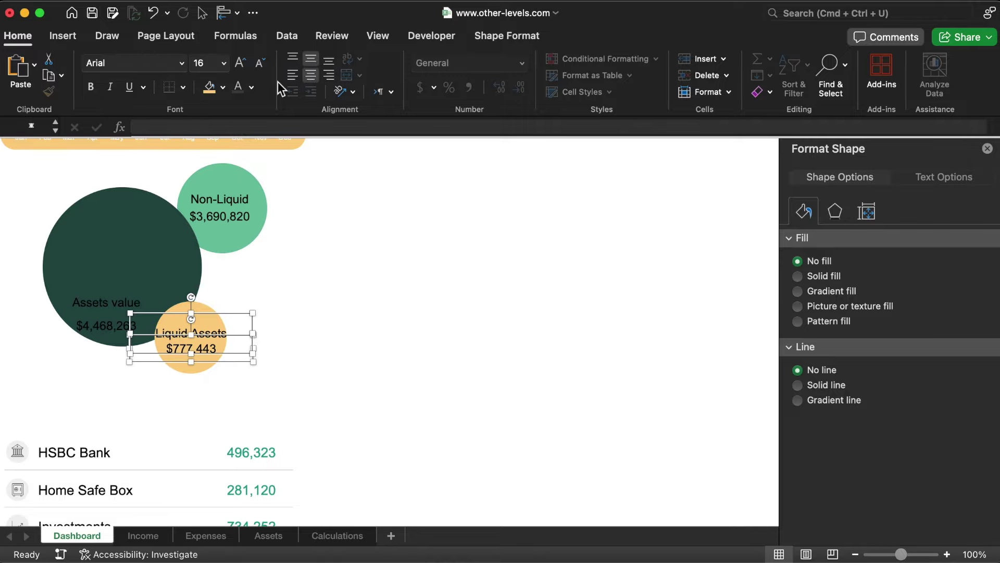
{"action": "left_click", "coordinate": [252, 87]}
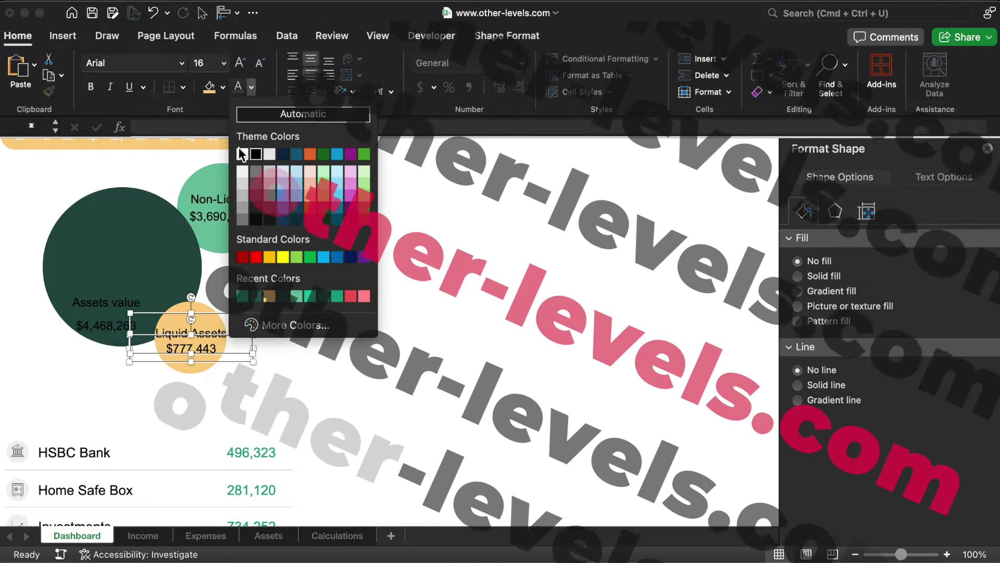
{"action": "left_click", "coordinate": [242, 153]}
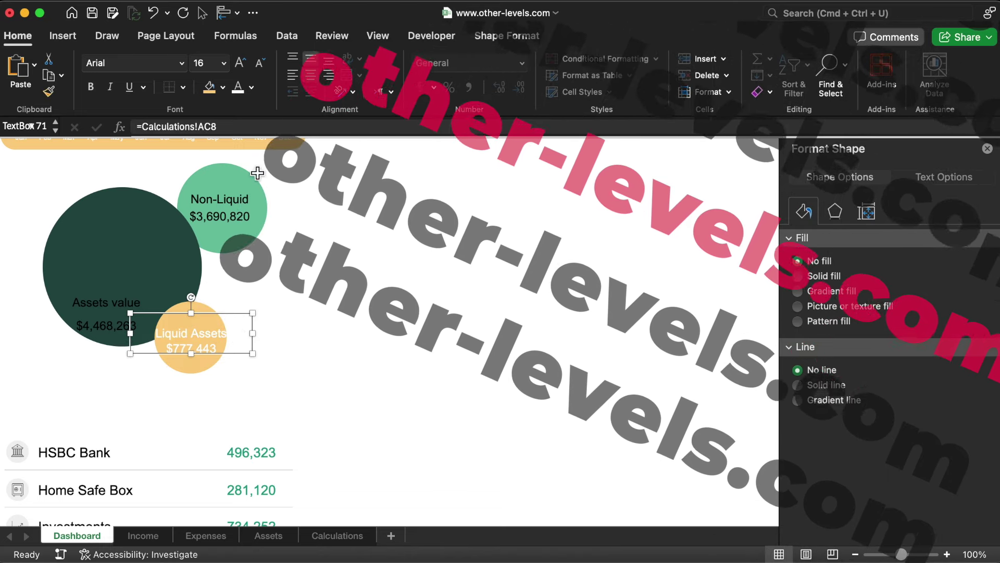
{"action": "left_click", "coordinate": [259, 63]}
{"action": "left_click", "coordinate": [261, 63]}
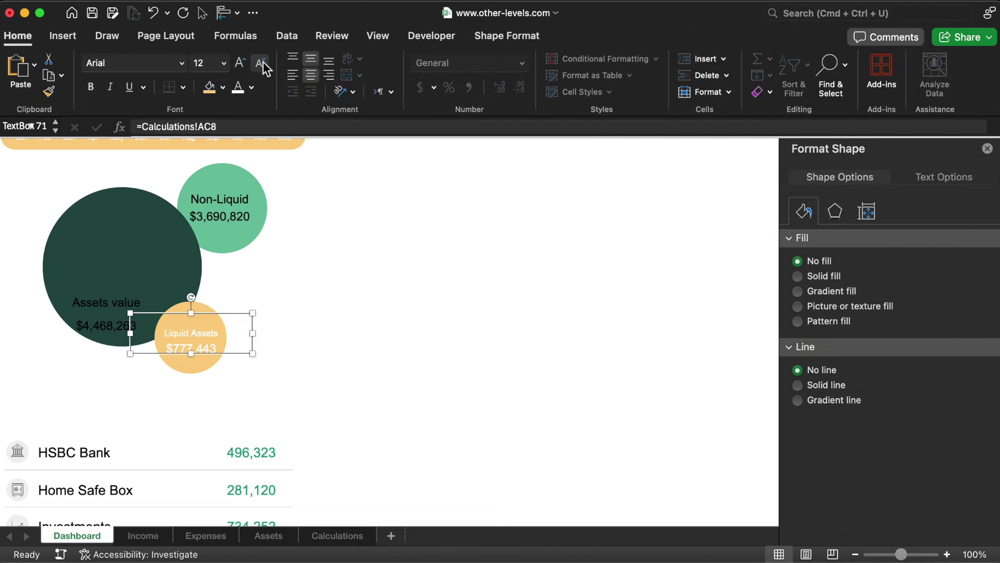
Shrink the Non-Liquid Assets label to 12 and make $3,690,820 white
{"action": "left_click", "coordinate": [205, 362]}
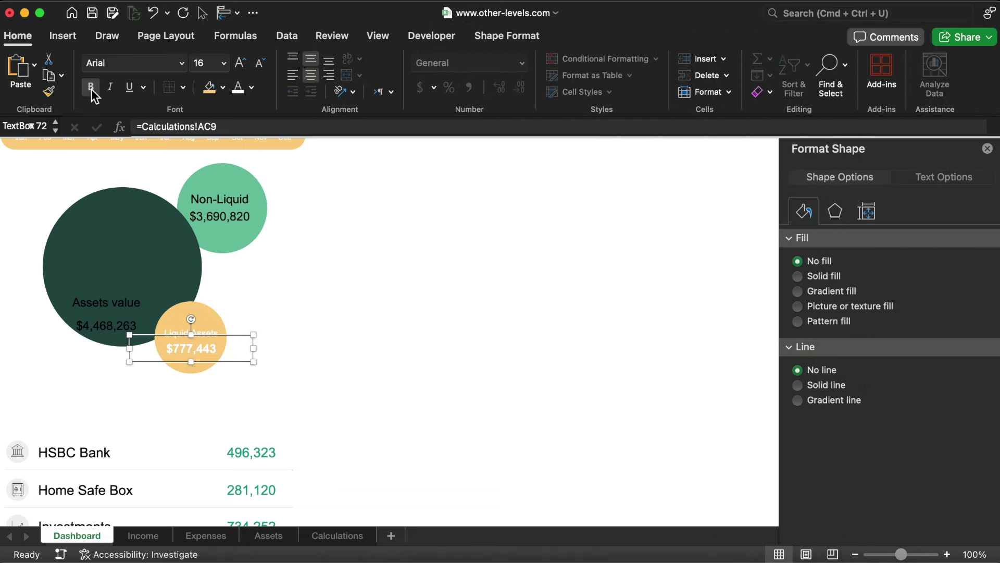
{"action": "left_click", "coordinate": [220, 198]}
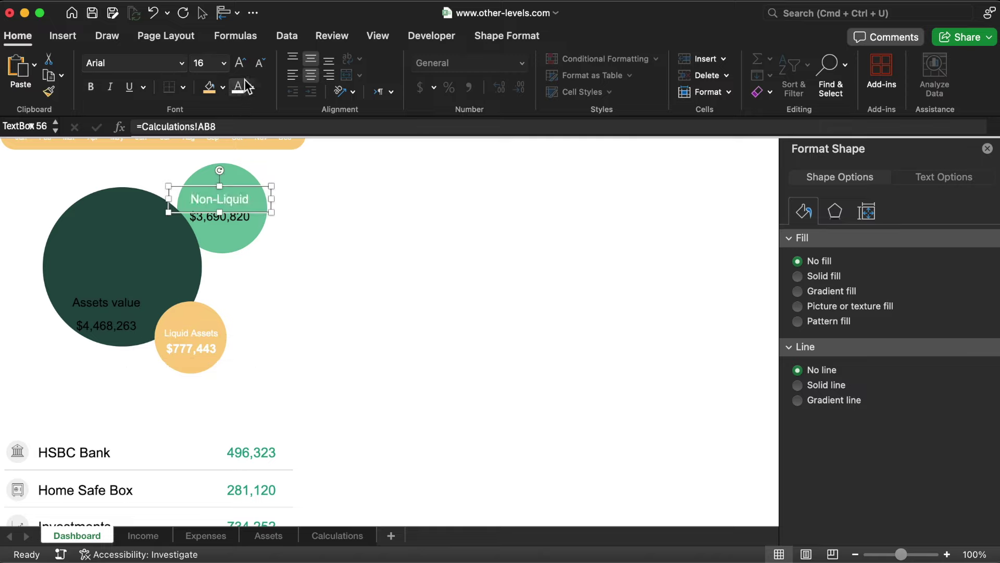
{"action": "left_click", "coordinate": [259, 64]}
{"action": "left_click", "coordinate": [259, 64]}
{"action": "left_click", "coordinate": [219, 216]}
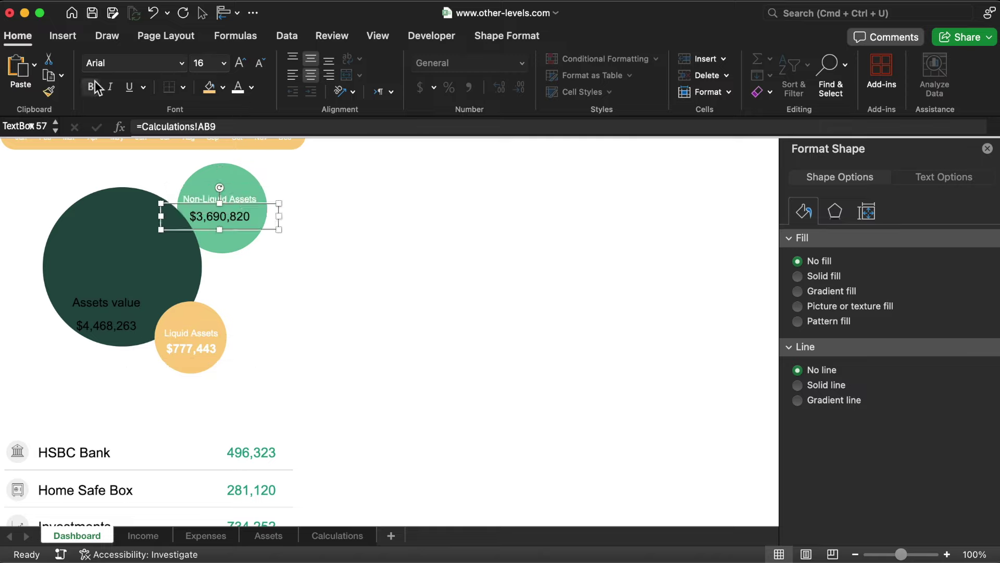
{"action": "left_click", "coordinate": [239, 88]}
Move the Assets value labels into the dark circle and shrink the title to 14
{"action": "left_click", "coordinate": [99, 313]}
{"action": "left_click", "coordinate": [111, 308], "text": "shift"}
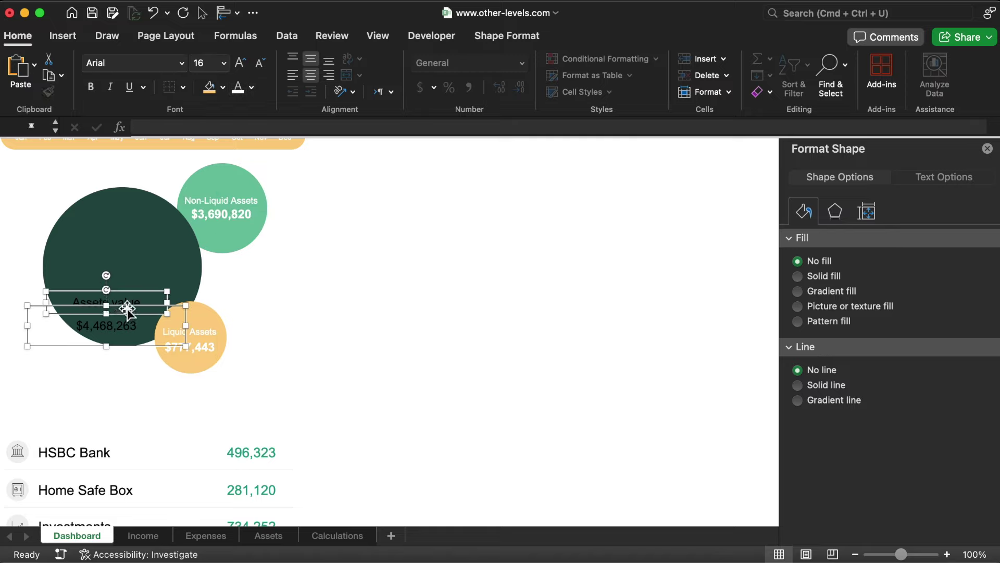
{"action": "left_click_drag", "start_coordinate": [128, 308], "coordinate": [137, 260]}
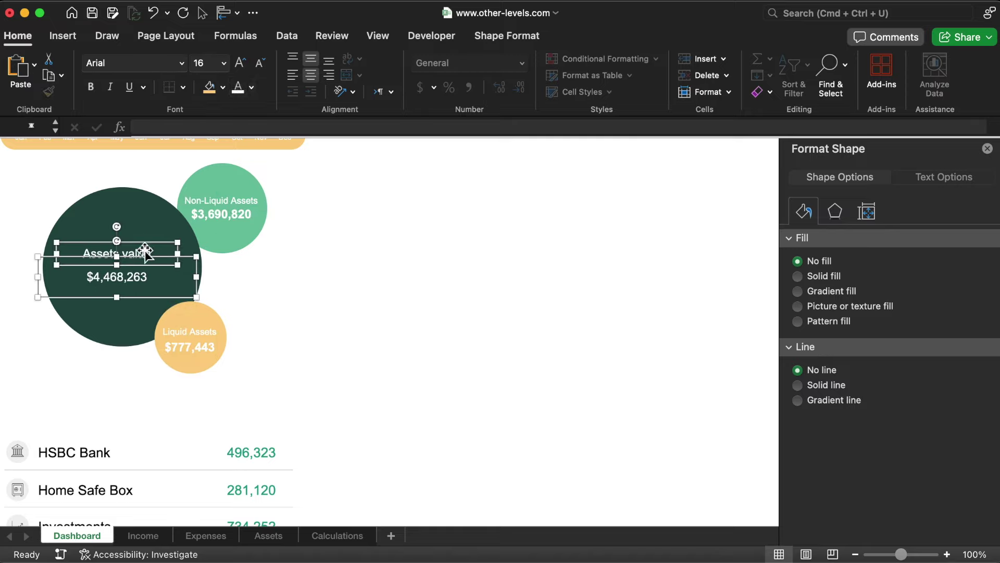
{"action": "left_click", "coordinate": [146, 253]}
{"action": "left_click", "coordinate": [260, 62]}
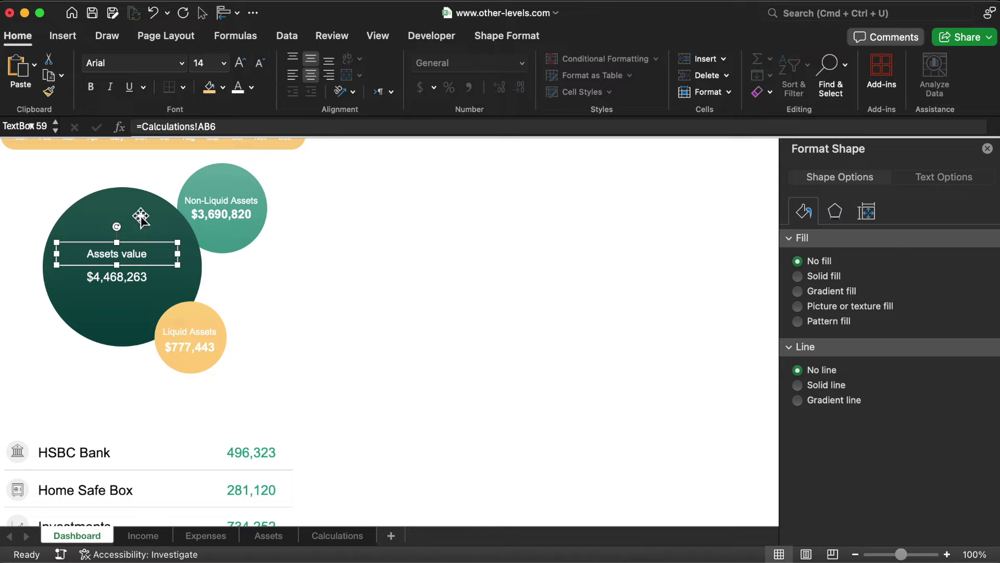
Enlarge $4,468,263 to 24 pt bold, then select all bubbles with their labels
{"action": "left_click", "coordinate": [121, 281]}
{"action": "left_click", "coordinate": [224, 63]}
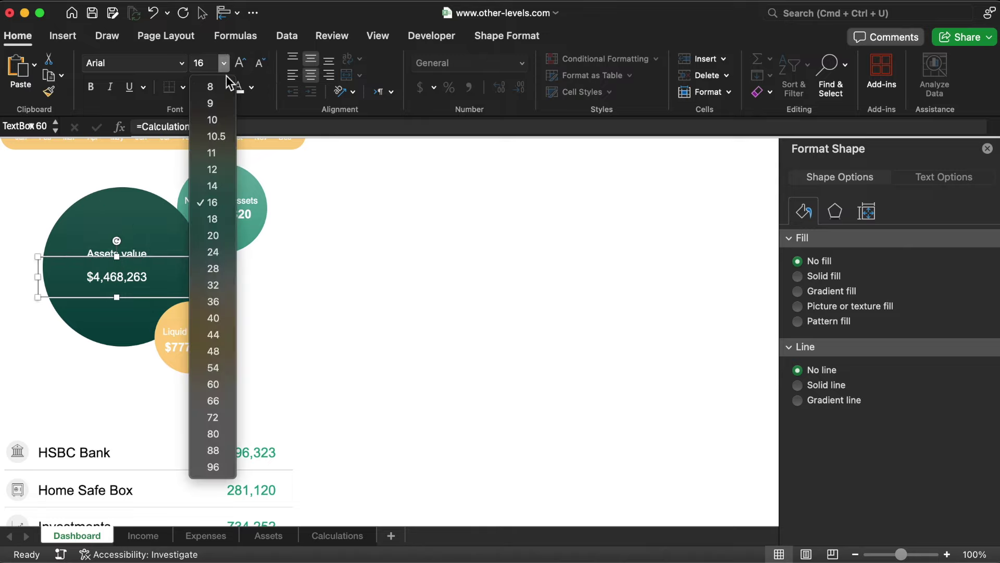
{"action": "left_click", "coordinate": [213, 252]}
{"action": "left_click", "coordinate": [91, 86]}
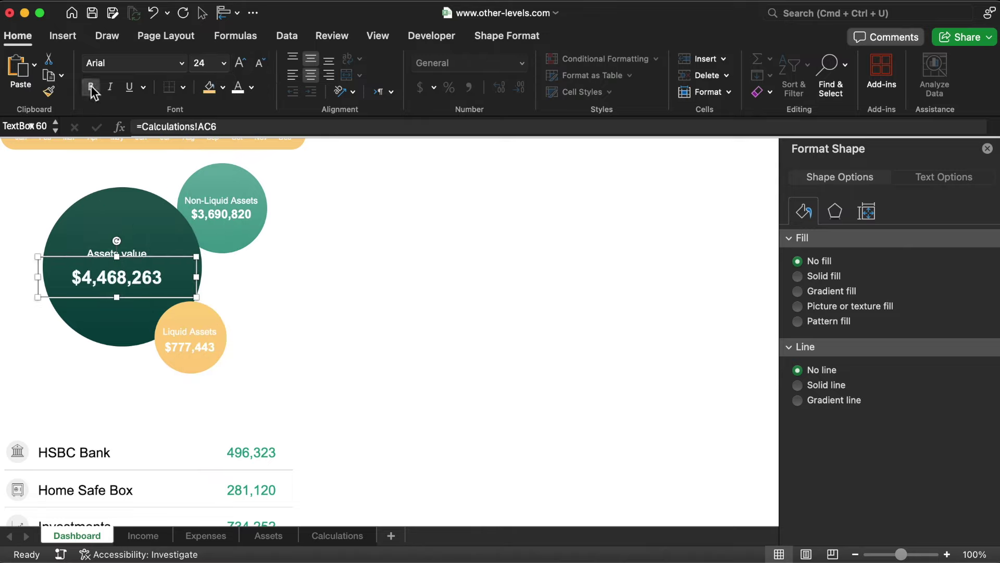
{"action": "key", "text": "Escape"}
{"action": "left_click", "coordinate": [202, 13]}
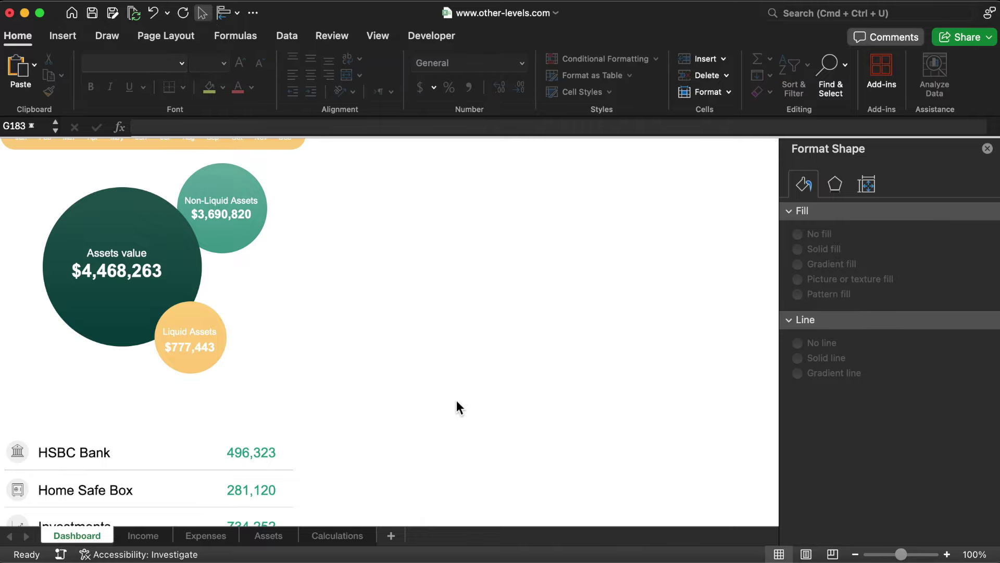
{"action": "mouse_move", "coordinate": [456, 400]}
{"action": "left_mouse_down"}
{"action": "mouse_move", "coordinate": [1, 289]}
{"action": "mouse_move", "coordinate": [5, 138]}
{"action": "left_mouse_up"}
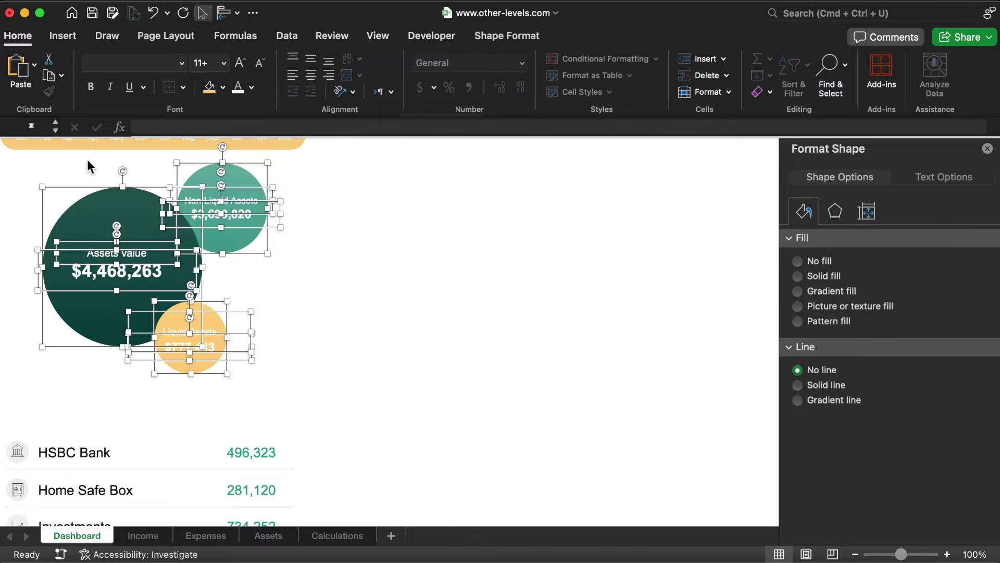
Shift the bubbles and yellow diamond, then cover the diamond's right half with a white, outline-free rectangle
{"action": "left_click_drag", "start_coordinate": [254, 190], "coordinate": [253, 197]}
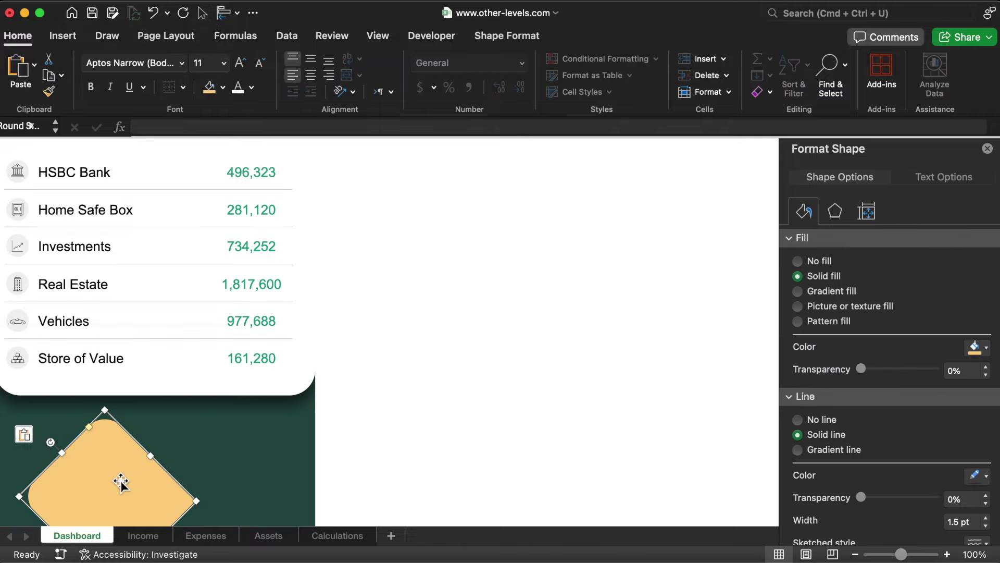
{"action": "mouse_move", "coordinate": [120, 477]}
{"action": "left_mouse_down"}
{"action": "mouse_move", "coordinate": [261, 478]}
{"action": "mouse_move", "coordinate": [300, 421]}
{"action": "left_mouse_up"}
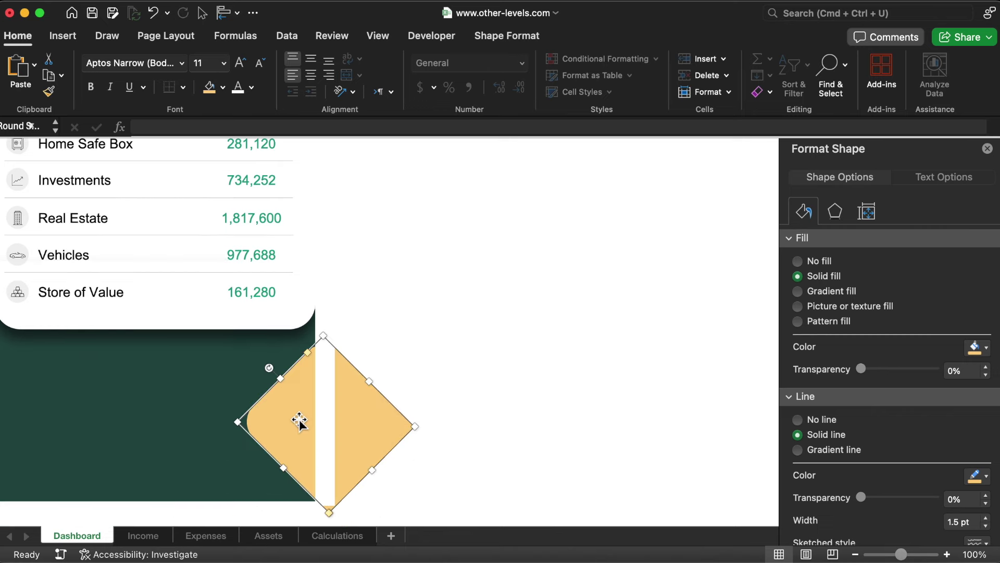
{"action": "left_click", "coordinate": [64, 36]}
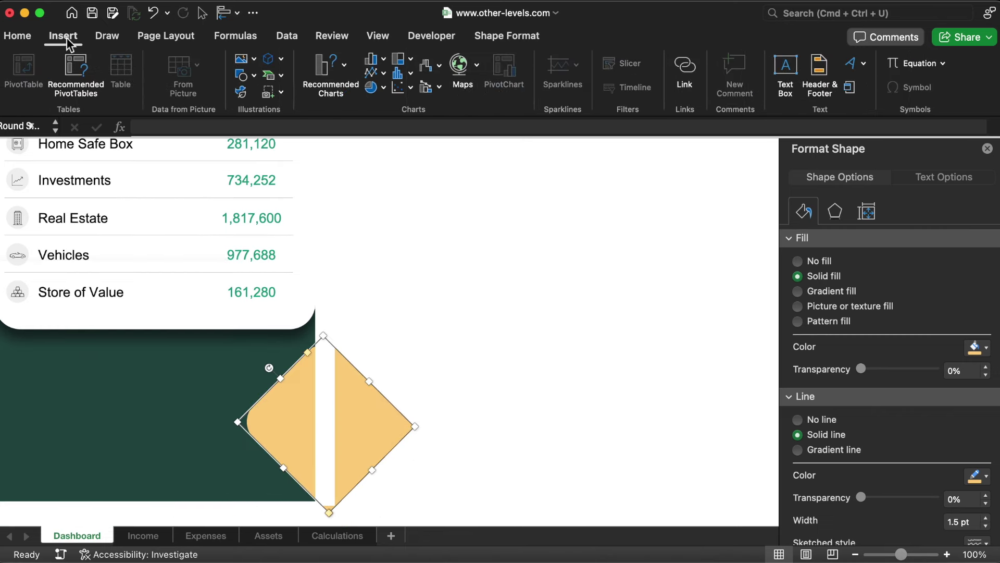
{"action": "left_click", "coordinate": [245, 76]}
{"action": "left_click", "coordinate": [368, 121]}
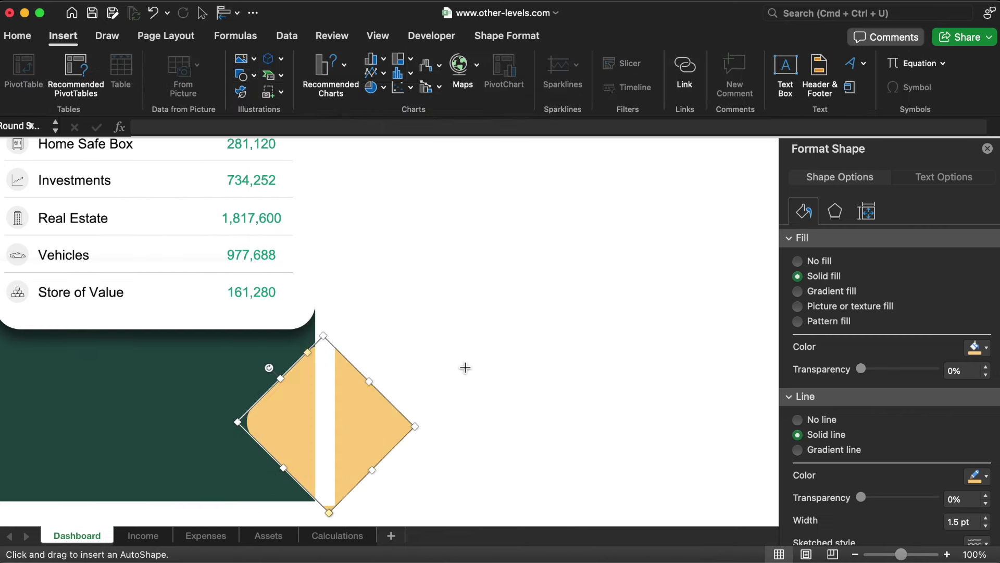
{"action": "left_click_drag", "start_coordinate": [451, 314], "coordinate": [321, 524]}
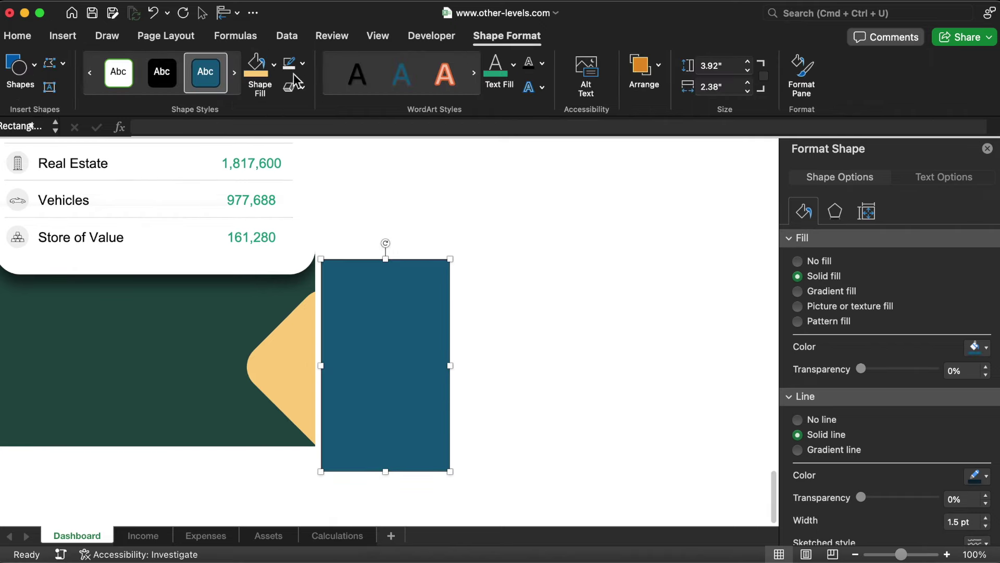
{"action": "left_click", "coordinate": [304, 60]}
{"action": "left_click", "coordinate": [305, 111]}
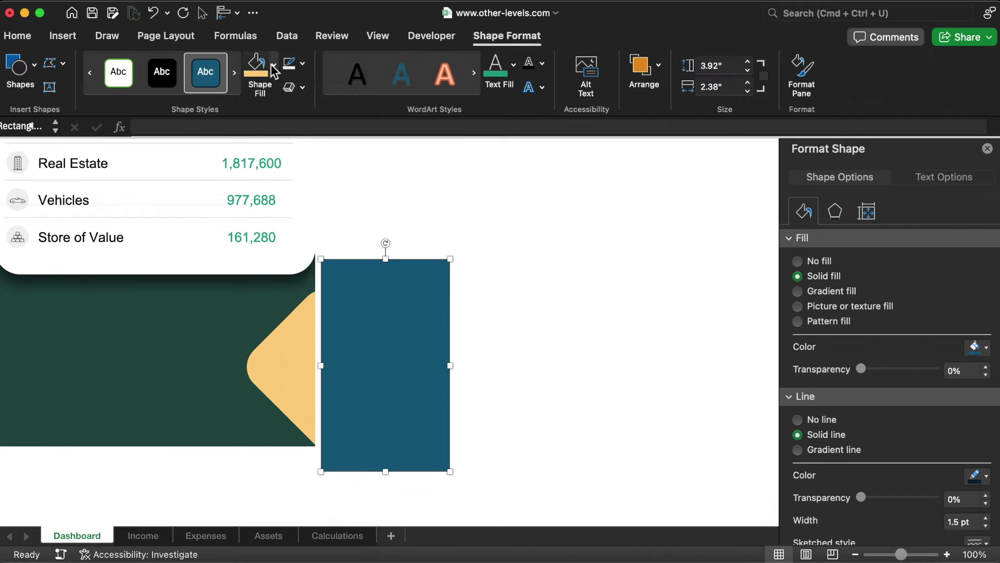
{"action": "left_click", "coordinate": [273, 65]}
{"action": "left_click", "coordinate": [256, 155]}
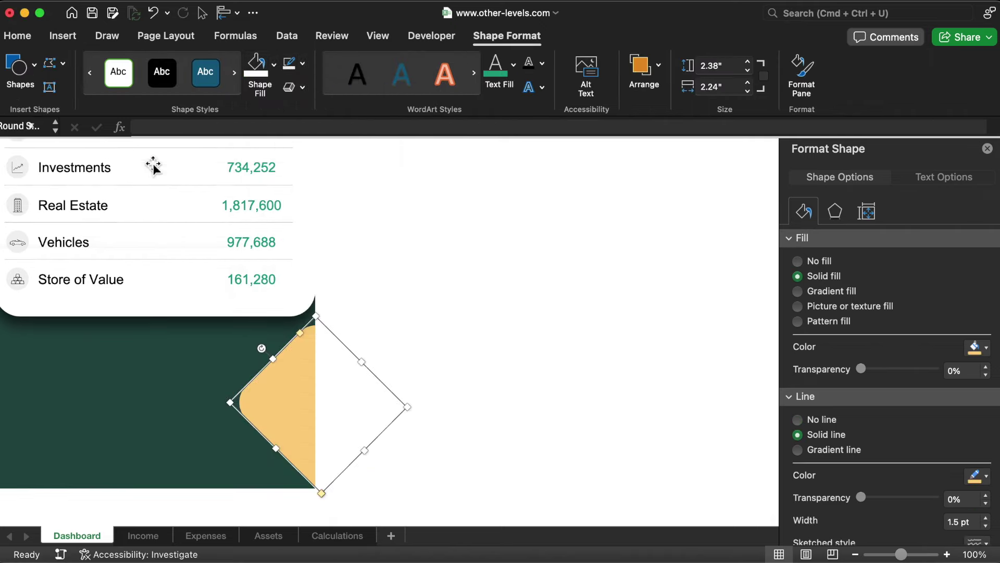
Add a 'Note' text box on the tab: no fill or outline, middle-aligned, bold, larger Arial
{"action": "left_click", "coordinate": [62, 35]}
{"action": "left_click", "coordinate": [781, 78]}
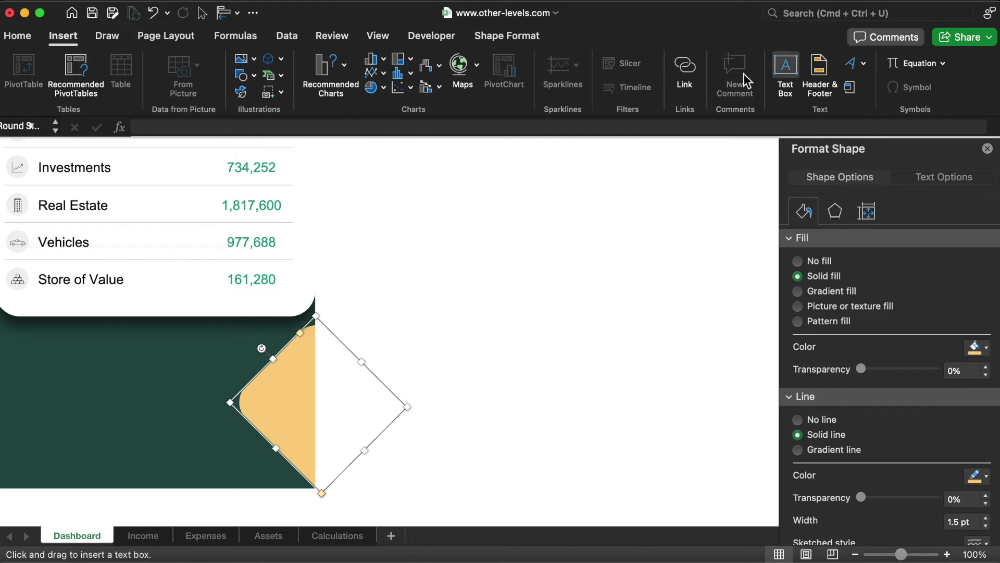
{"action": "mouse_move", "coordinate": [436, 230]}
{"action": "left_mouse_down"}
{"action": "mouse_move", "coordinate": [287, 370]}
{"action": "mouse_move", "coordinate": [287, 383]}
{"action": "mouse_move", "coordinate": [265, 362]}
{"action": "left_mouse_up"}
{"action": "type", "text": "Note"}
{"action": "left_click", "coordinate": [821, 419]}
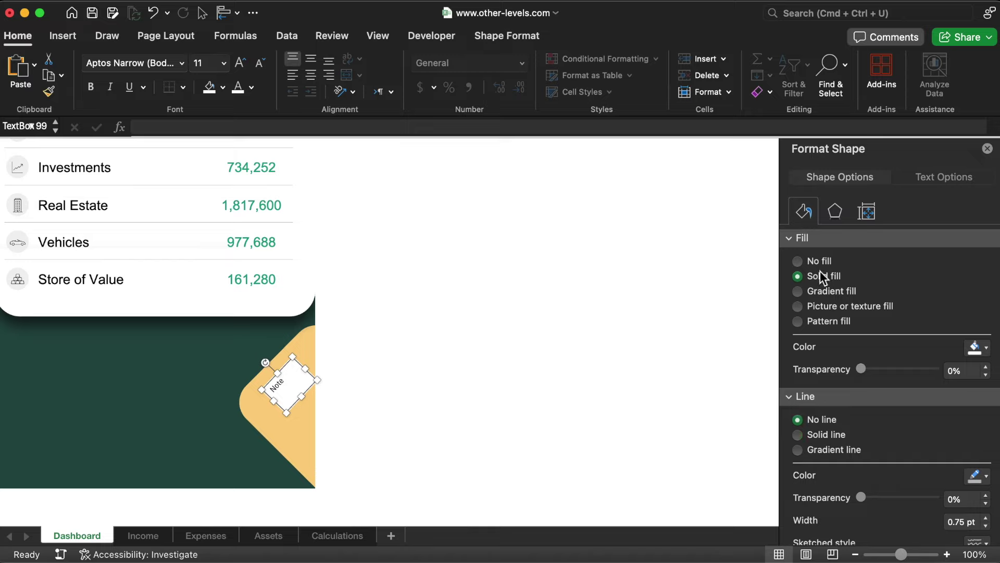
{"action": "left_click", "coordinate": [816, 261]}
{"action": "left_click", "coordinate": [309, 64]}
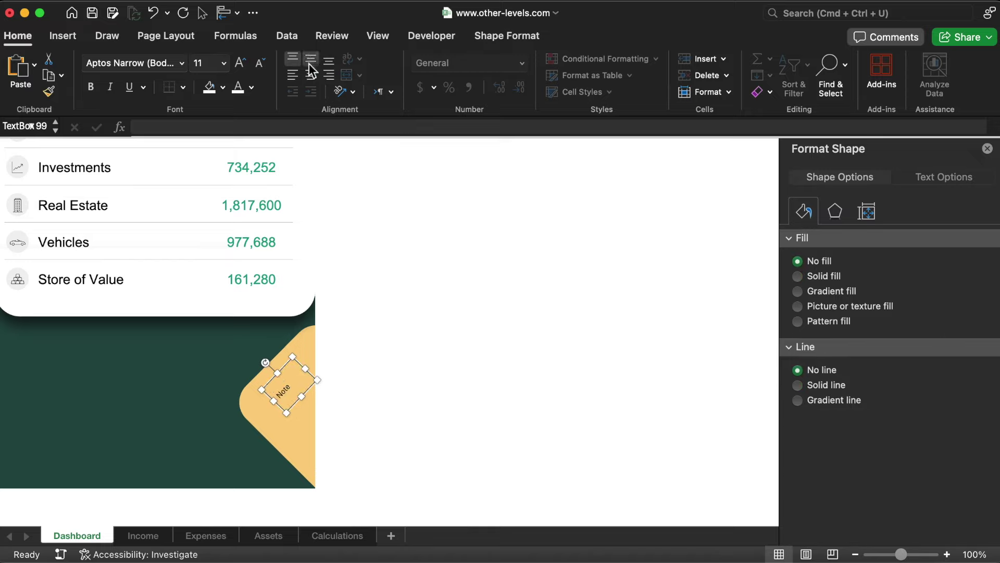
{"action": "left_click", "coordinate": [91, 87]}
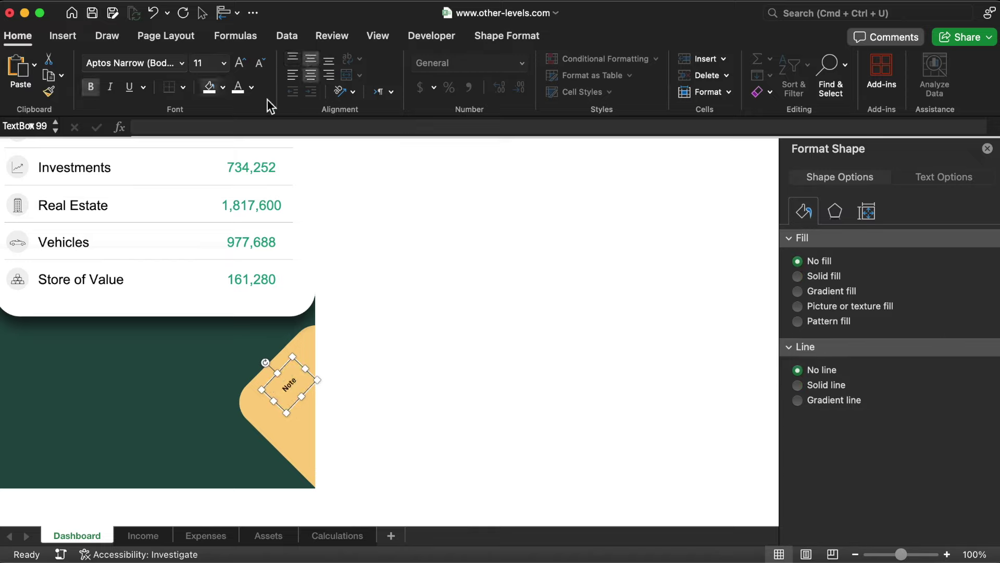
{"action": "left_click", "coordinate": [182, 63]}
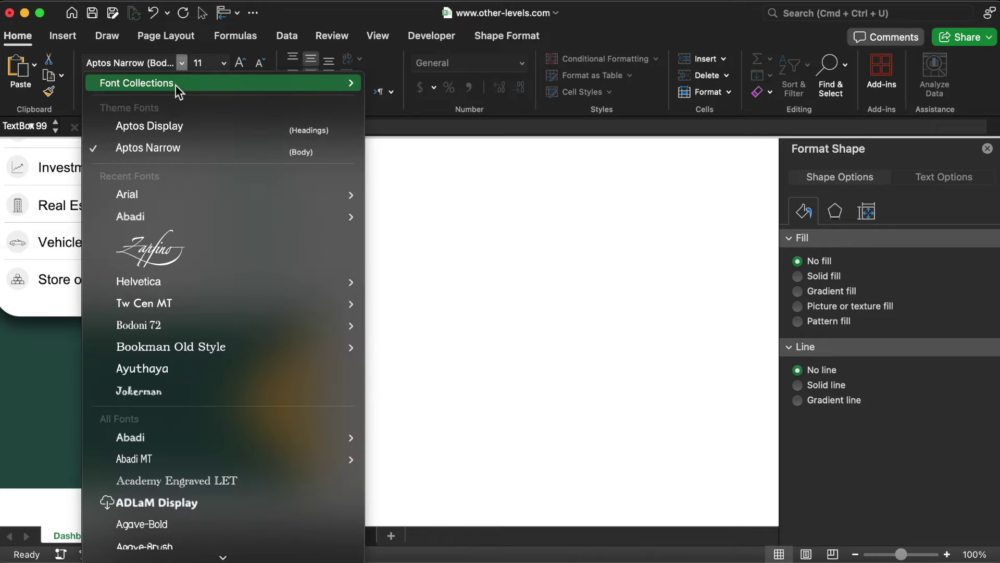
{"action": "left_click", "coordinate": [152, 192]}
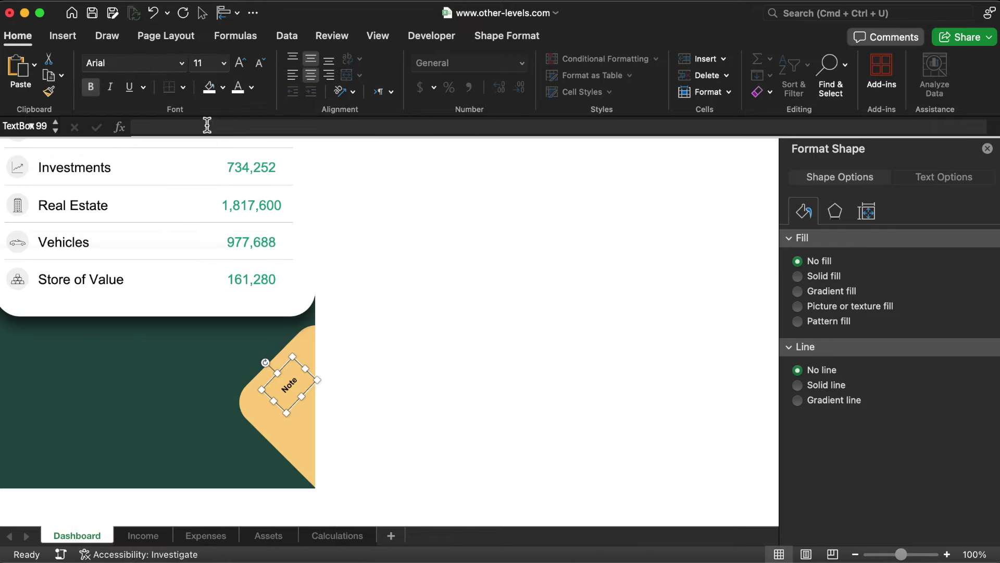
{"action": "left_click", "coordinate": [241, 63]}
{"action": "mouse_move", "coordinate": [48, 381]}
{"action": "left_mouse_down"}
{"action": "mouse_move", "coordinate": [173, 383]}
{"action": "mouse_move", "coordinate": [207, 371]}
{"action": "left_mouse_up"}
Merge three row ranges into left-aligned note lines
{"action": "left_click", "coordinate": [347, 74]}
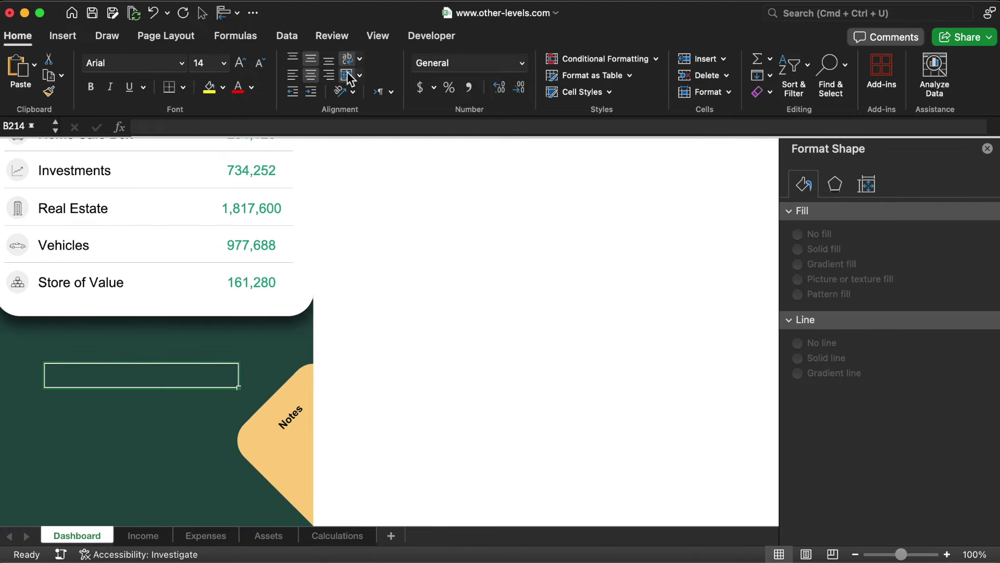
{"action": "left_click", "coordinate": [292, 76]}
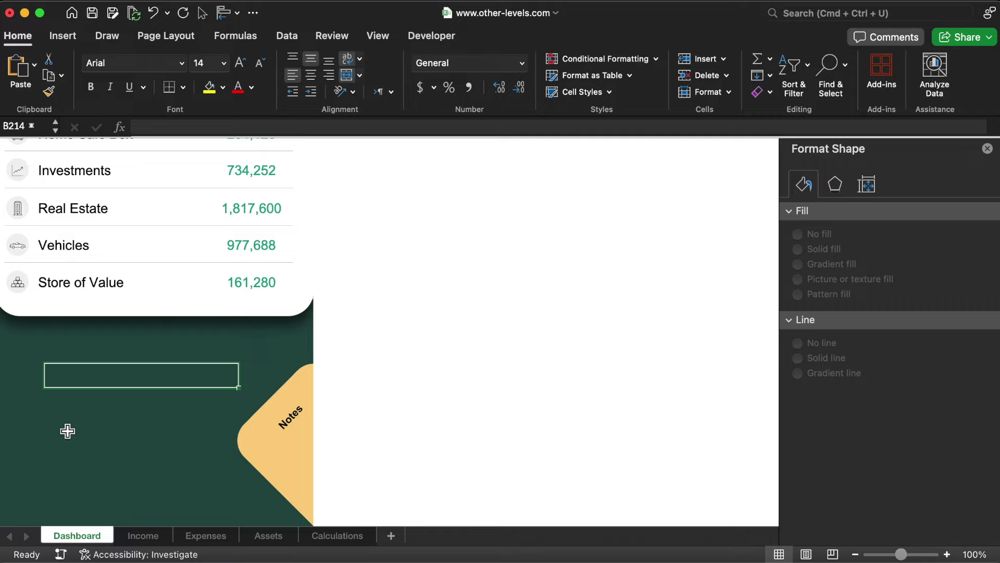
{"action": "left_click_drag", "start_coordinate": [54, 419], "coordinate": [219, 430]}
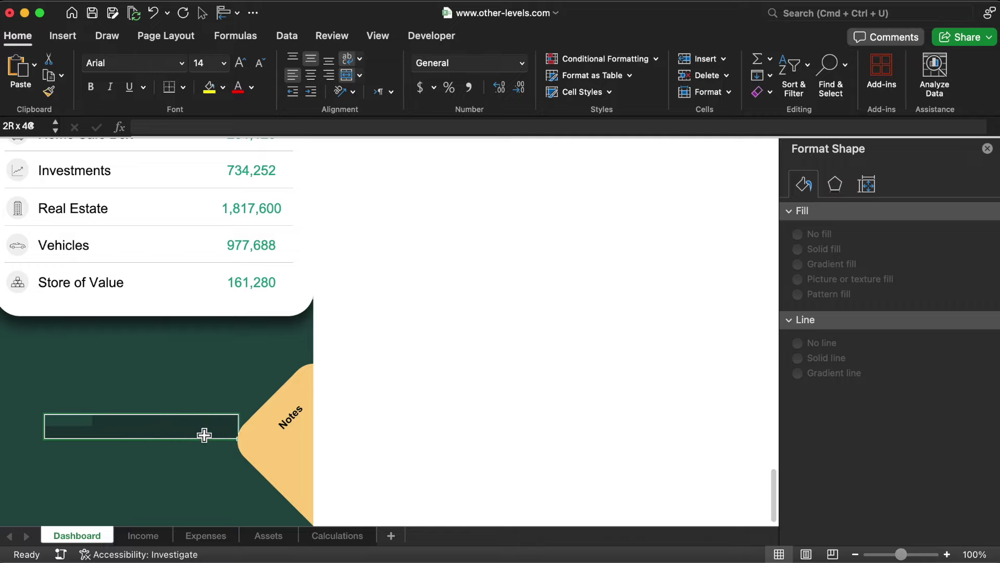
{"action": "left_click", "coordinate": [348, 76]}
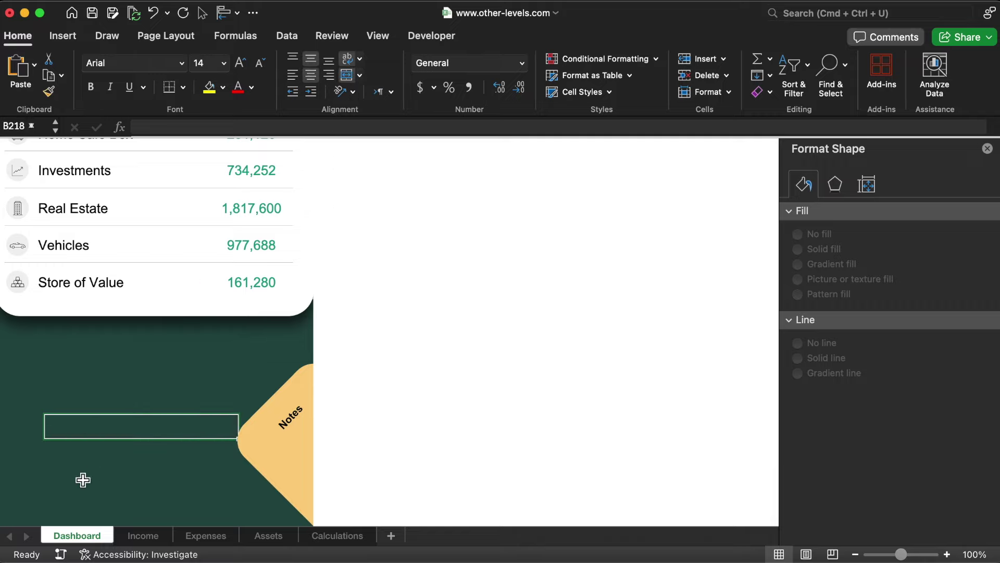
{"action": "left_click_drag", "start_coordinate": [58, 471], "coordinate": [220, 483]}
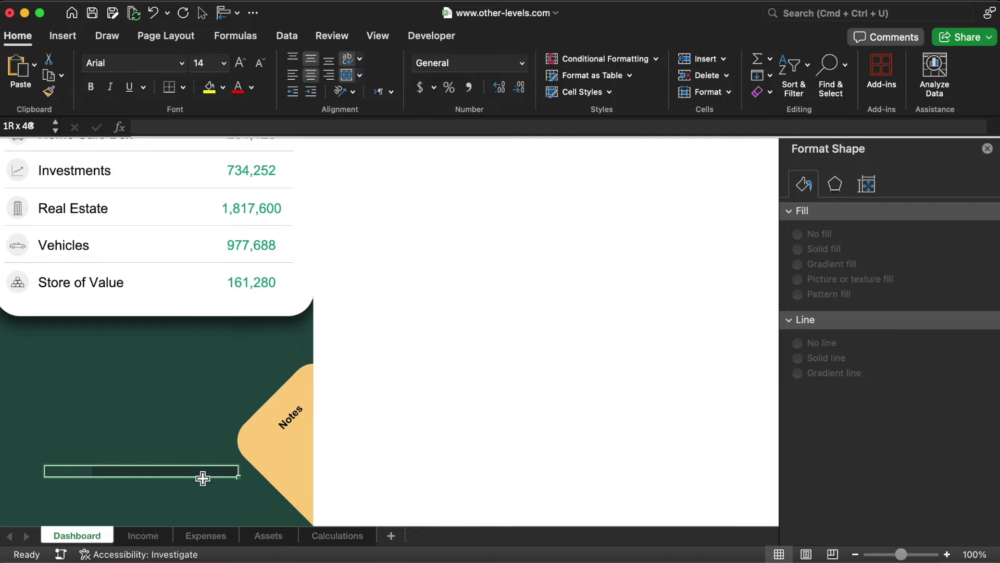
{"action": "left_click", "coordinate": [348, 75]}
Give each note line a green left border
{"action": "left_click", "coordinate": [184, 87]}
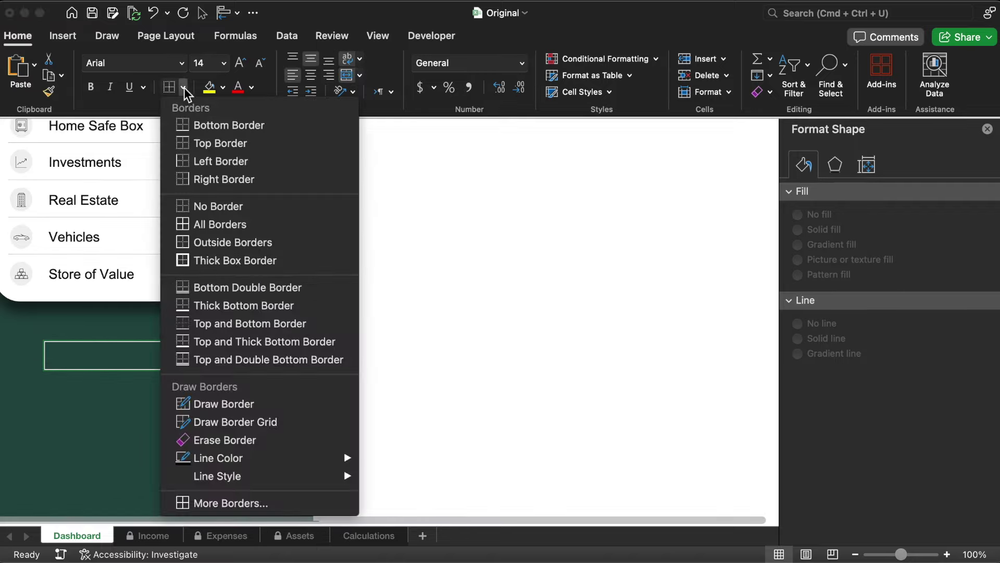
{"action": "mouse_move", "coordinate": [218, 458]}
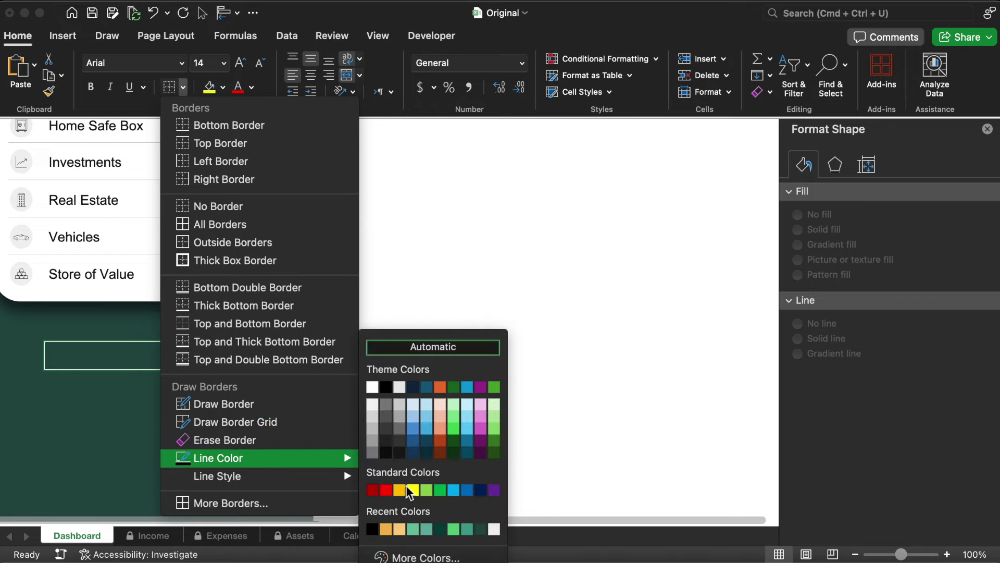
{"action": "left_click", "coordinate": [453, 530]}
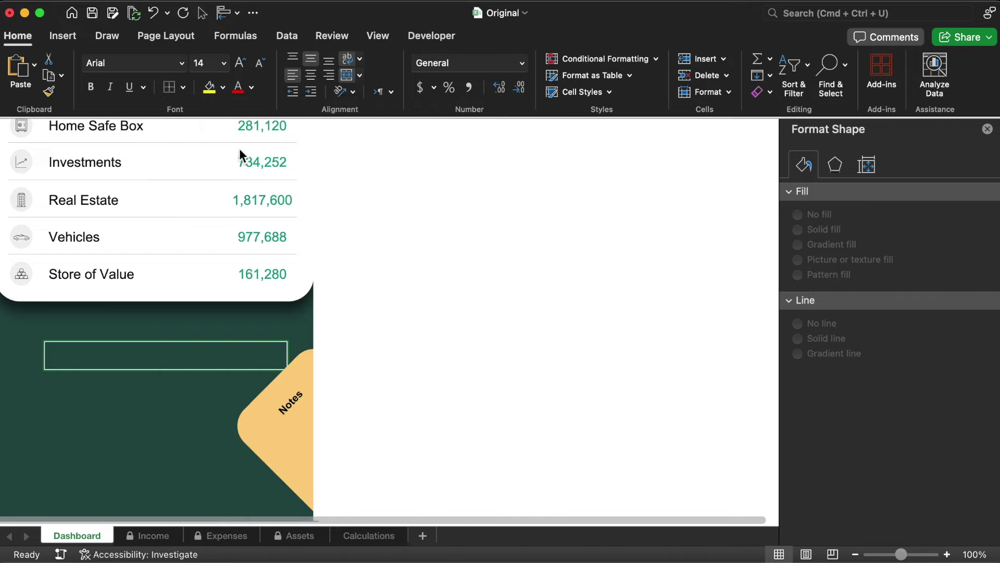
{"action": "left_click", "coordinate": [183, 88]}
{"action": "left_click", "coordinate": [189, 162]}
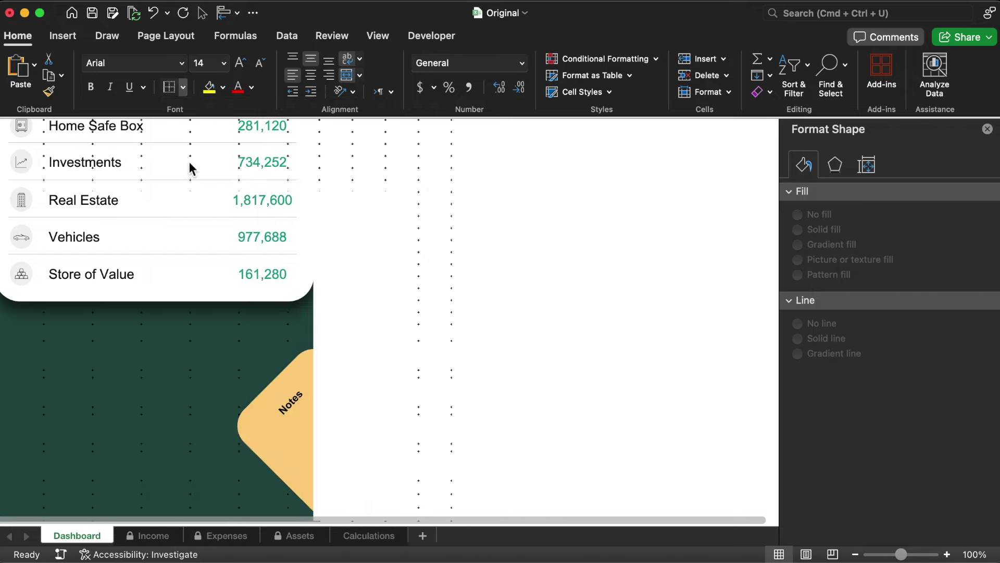
{"action": "left_click", "coordinate": [73, 389]}
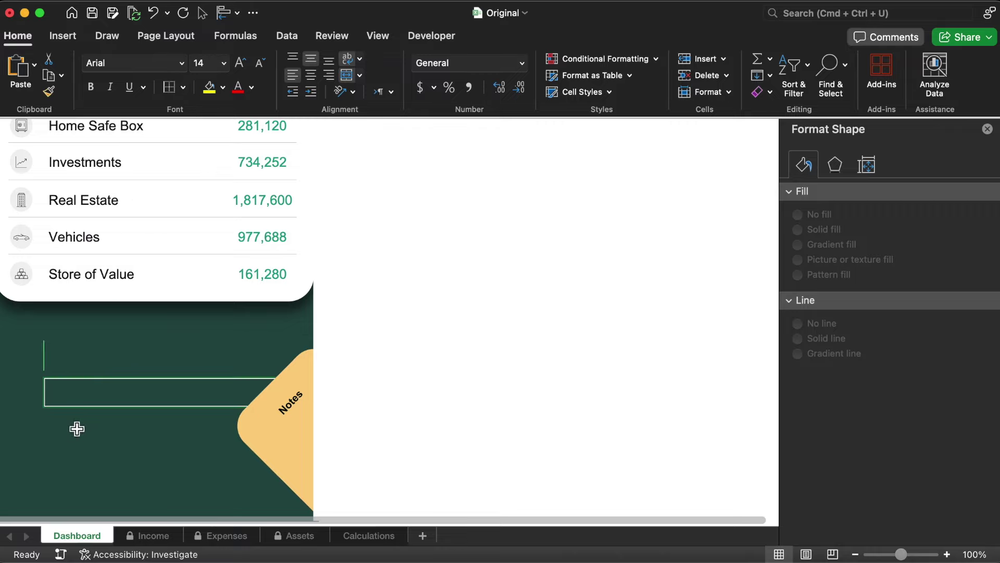
{"action": "left_click", "coordinate": [78, 429]}
{"action": "left_click", "coordinate": [169, 88]}
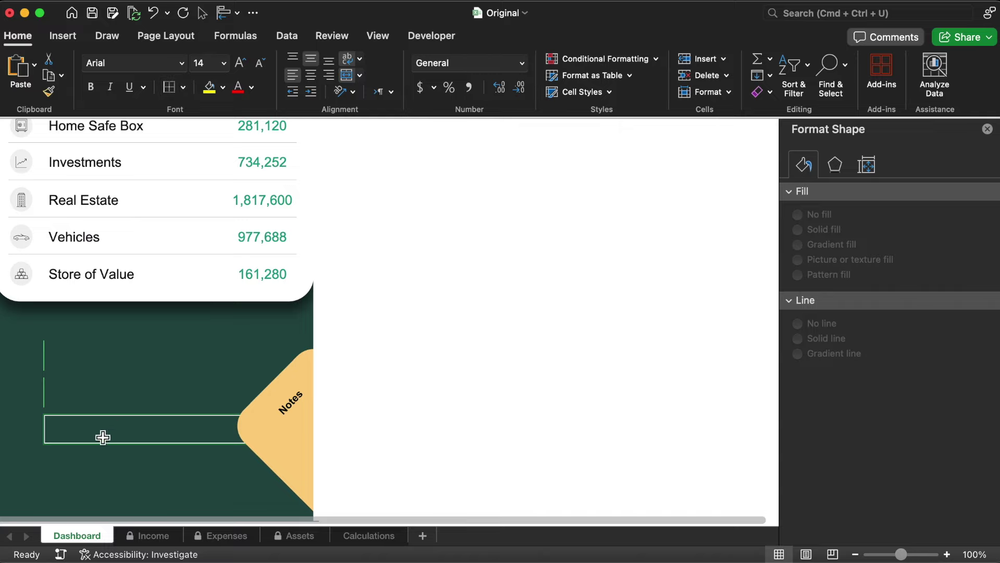
{"action": "left_click", "coordinate": [86, 469]}
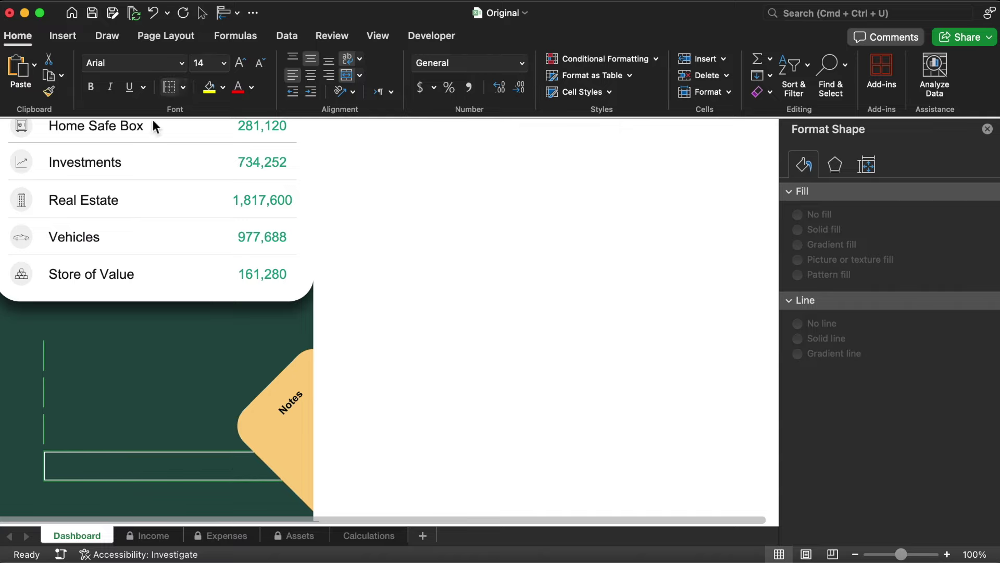
{"action": "left_click", "coordinate": [89, 356]}
{"action": "type", "text": "Add your note here"}
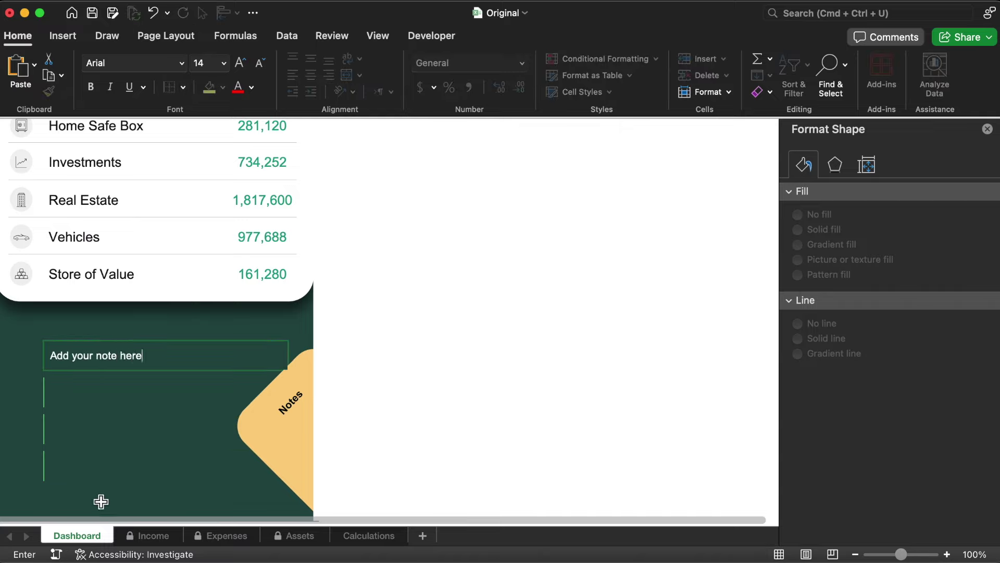
{"action": "left_click", "coordinate": [141, 505]}
{"action": "type", "text": "www.other"}
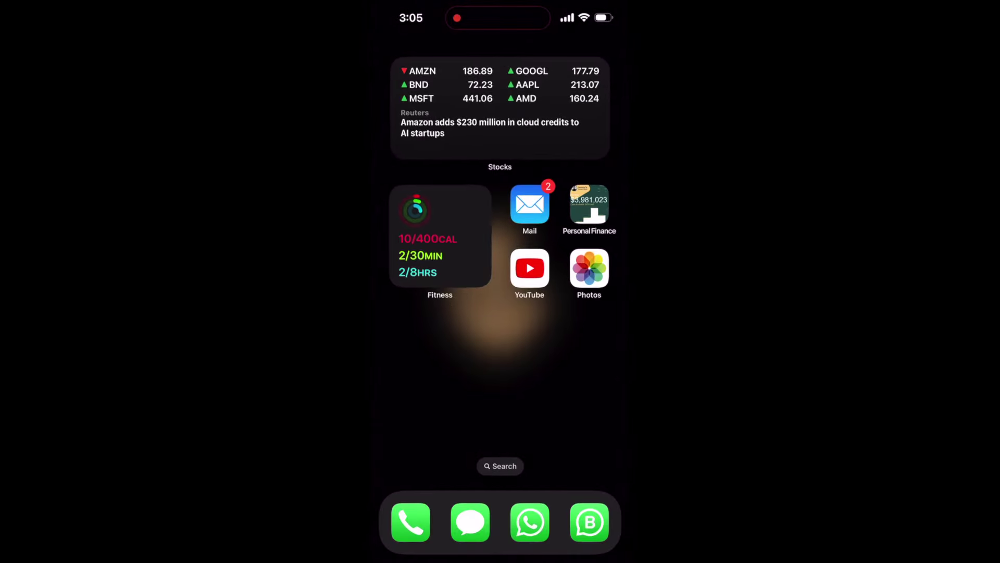
Open the Personal Finance workbook on the phone and scroll down to the Assets section
{"action": "left_click", "coordinate": [589, 204]}
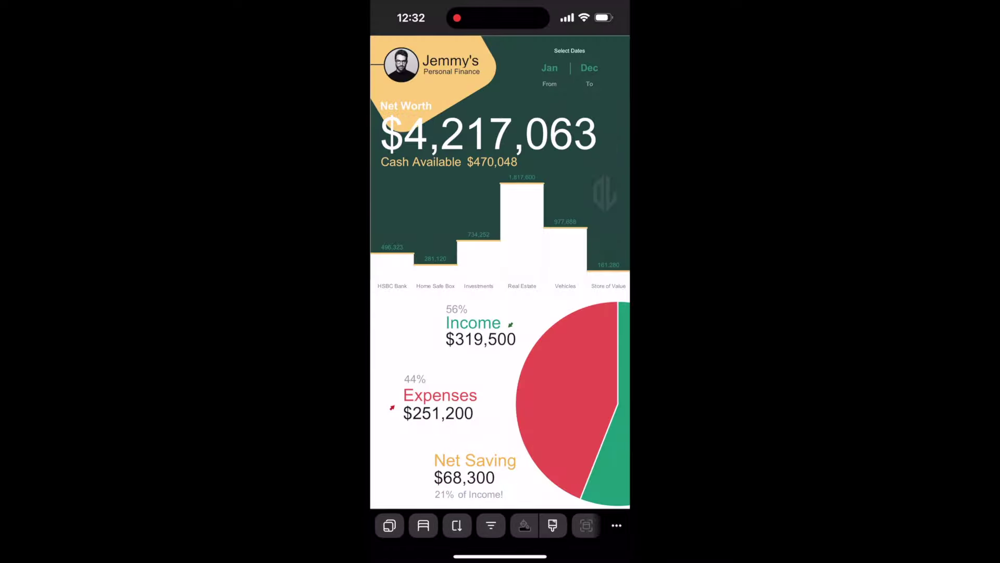
{"action": "scroll", "coordinate": [500, 270], "scroll_direction": "down", "scroll_amount": 5}
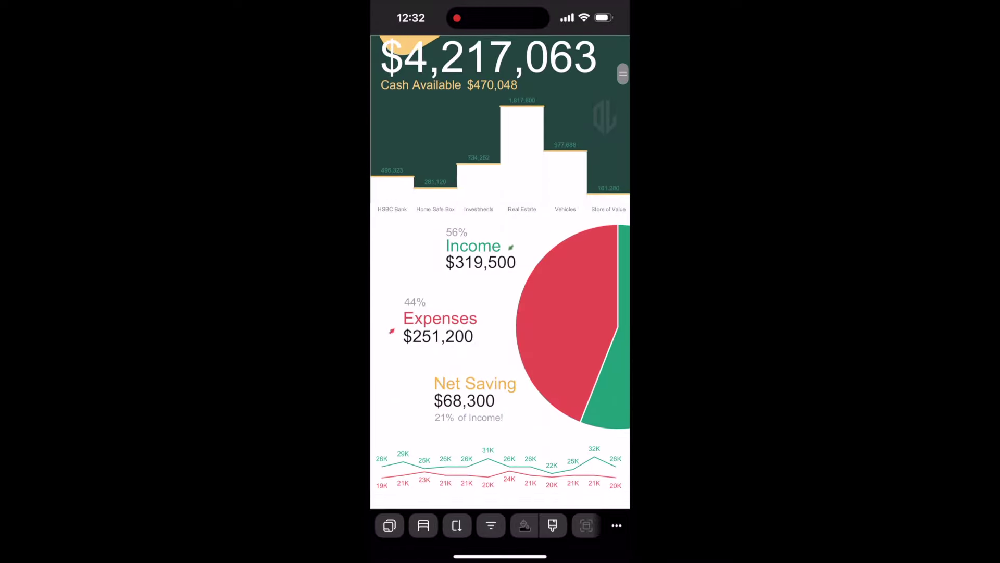
{"action": "scroll", "coordinate": [500, 271], "scroll_direction": "down", "scroll_amount": 5}
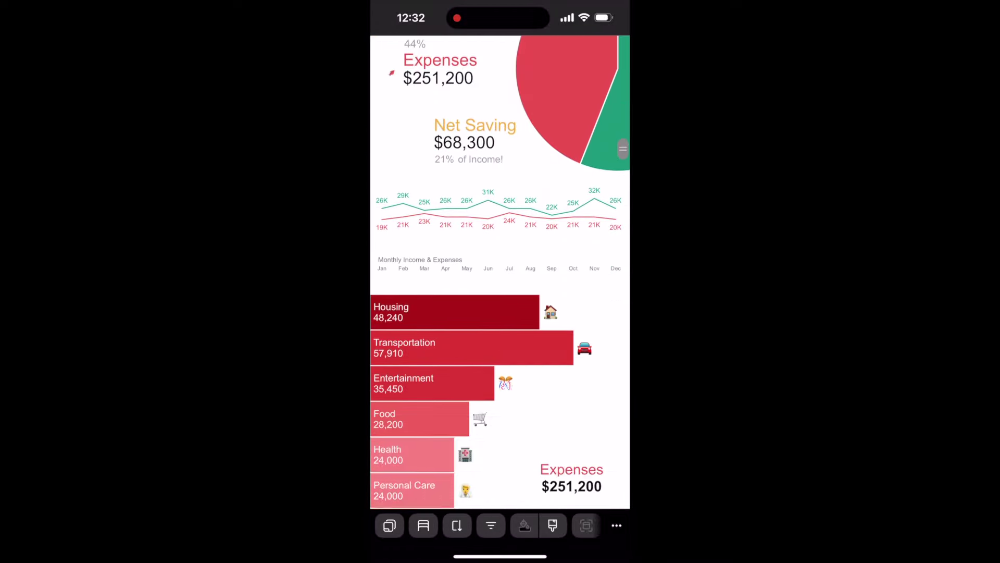
{"action": "scroll", "coordinate": [500, 271], "scroll_direction": "down", "scroll_amount": 2}
{"action": "scroll", "coordinate": [500, 271], "scroll_direction": "down", "scroll_amount": 2}
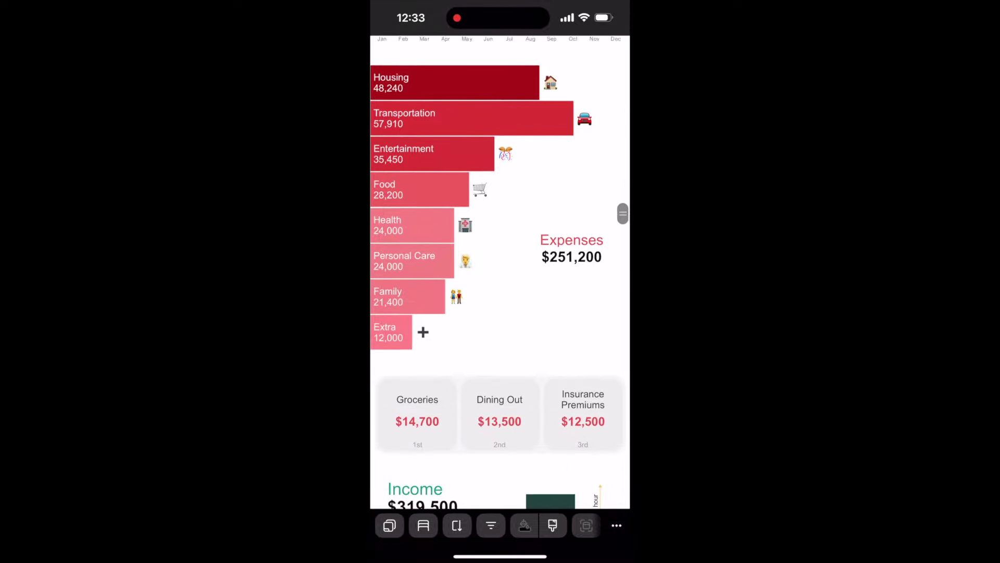
{"action": "scroll", "coordinate": [500, 271], "scroll_direction": "down", "scroll_amount": 2}
{"action": "scroll", "coordinate": [500, 271], "scroll_direction": "down", "scroll_amount": 2}
{"action": "scroll", "coordinate": [500, 271], "scroll_direction": "down", "scroll_amount": 2}
{"action": "scroll", "coordinate": [500, 271], "scroll_direction": "down", "scroll_amount": 2}
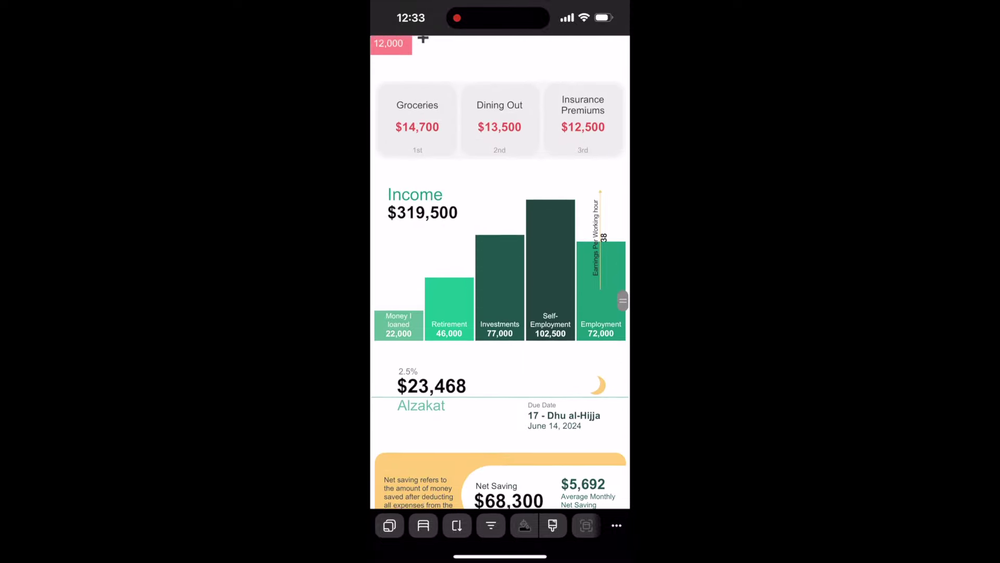
{"action": "scroll", "coordinate": [500, 271], "scroll_direction": "down", "scroll_amount": 3}
{"action": "scroll", "coordinate": [500, 270], "scroll_direction": "down", "scroll_amount": 3}
{"action": "scroll", "coordinate": [500, 271], "scroll_direction": "down", "scroll_amount": 2}
{"action": "scroll", "coordinate": [500, 271], "scroll_direction": "down", "scroll_amount": 3}
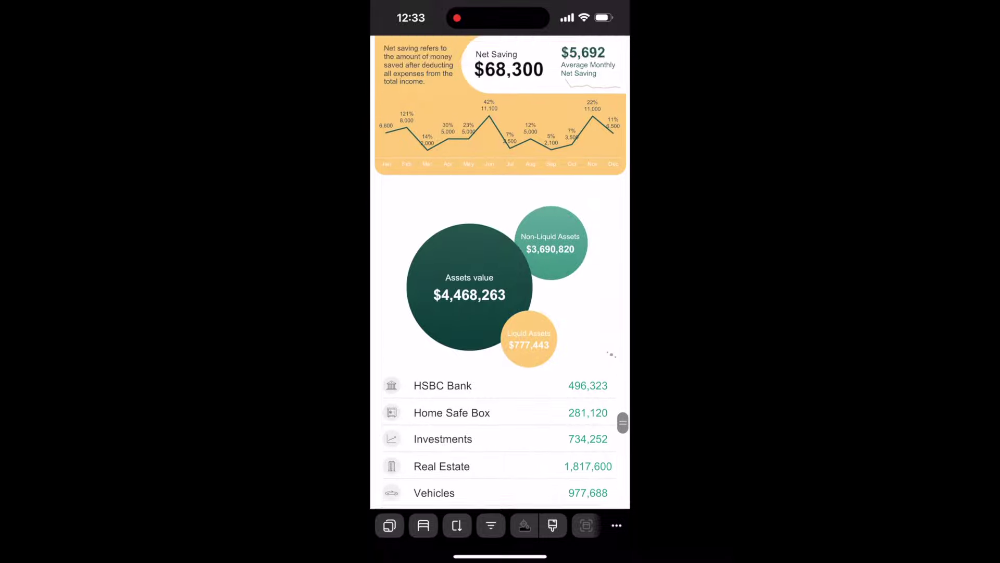
{"action": "scroll", "coordinate": [500, 271], "scroll_direction": "down", "scroll_amount": 2}
{"action": "scroll", "coordinate": [500, 271], "scroll_direction": "down", "scroll_amount": 1}
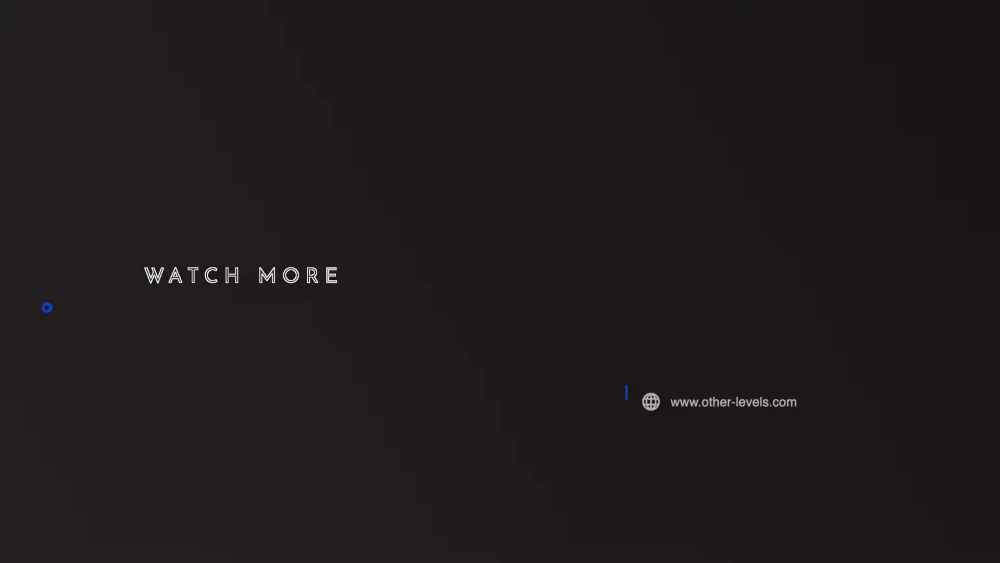